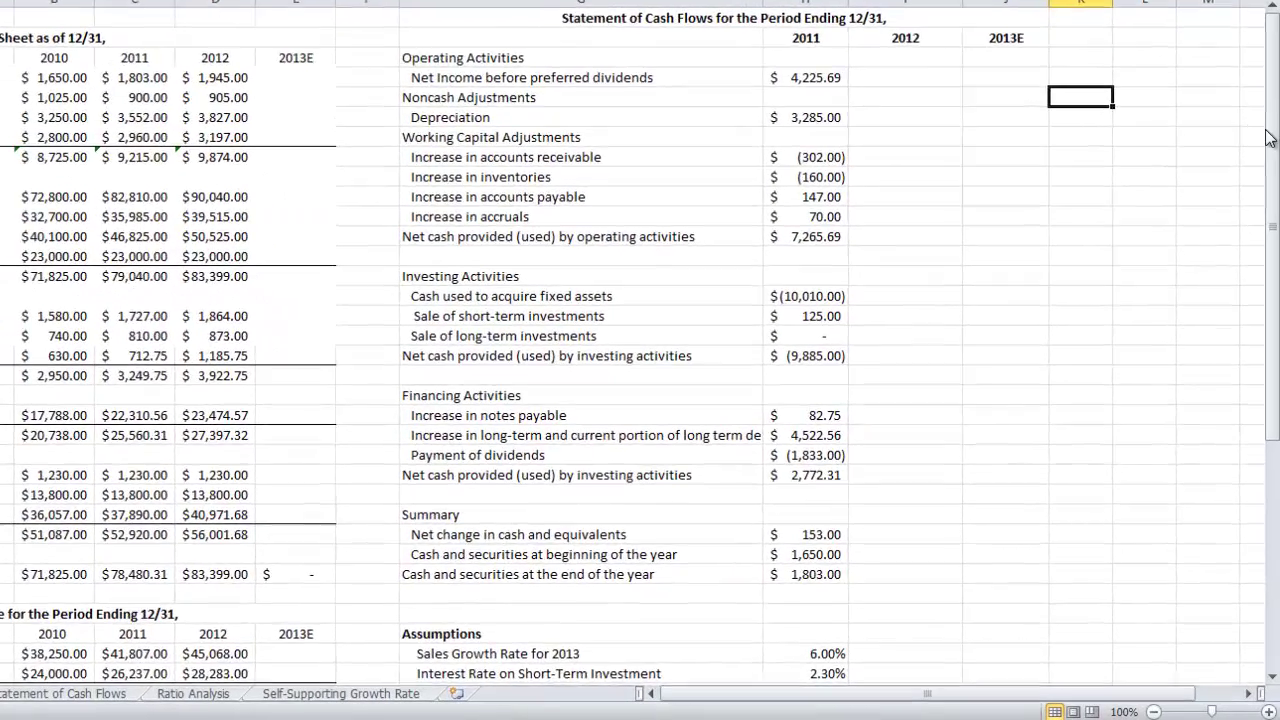
Step: Name the 2013 sales growth rate cell H33 "growth"
left_click_drag(1266, 137, 1242, 434)
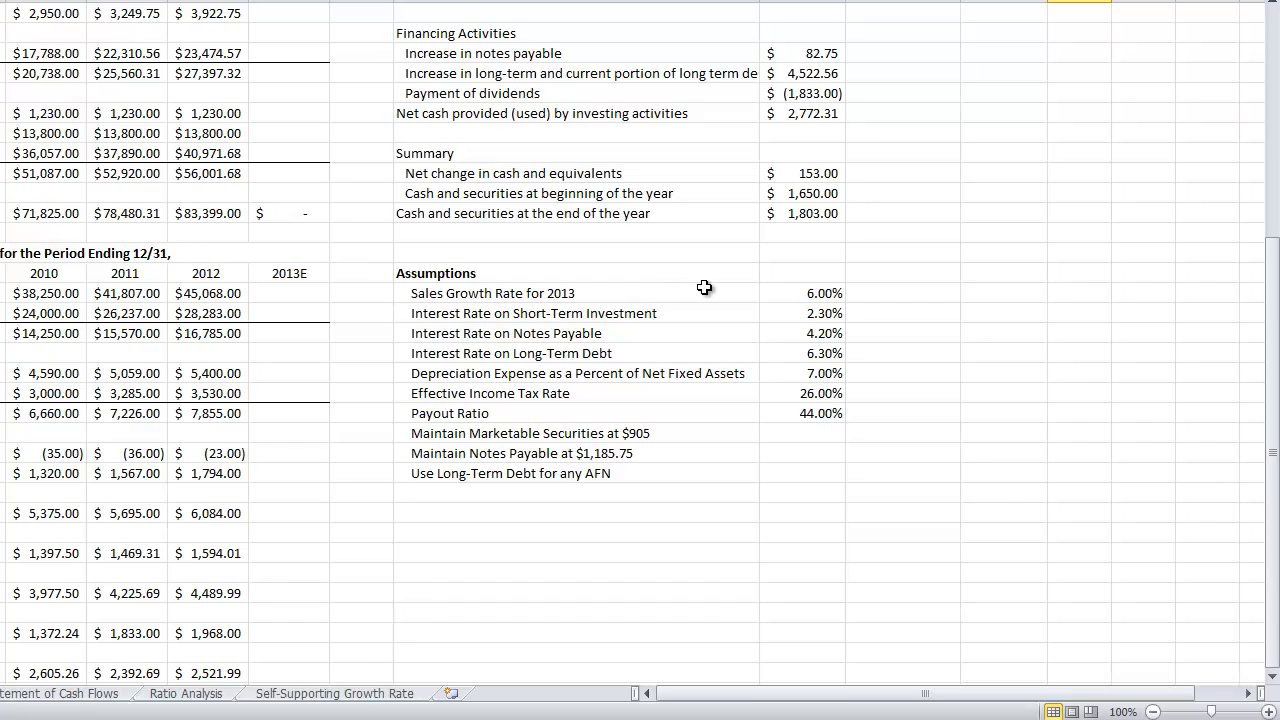
left_click(808, 294)
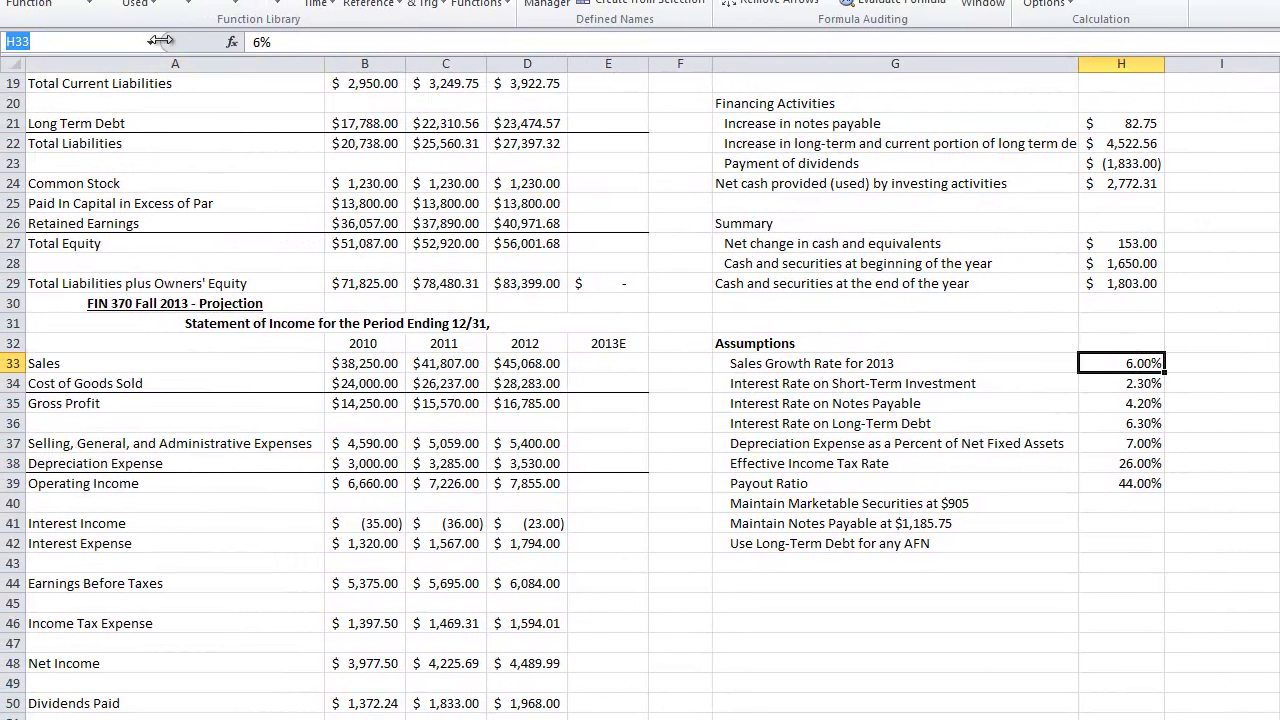
type("growth")
key("Return")
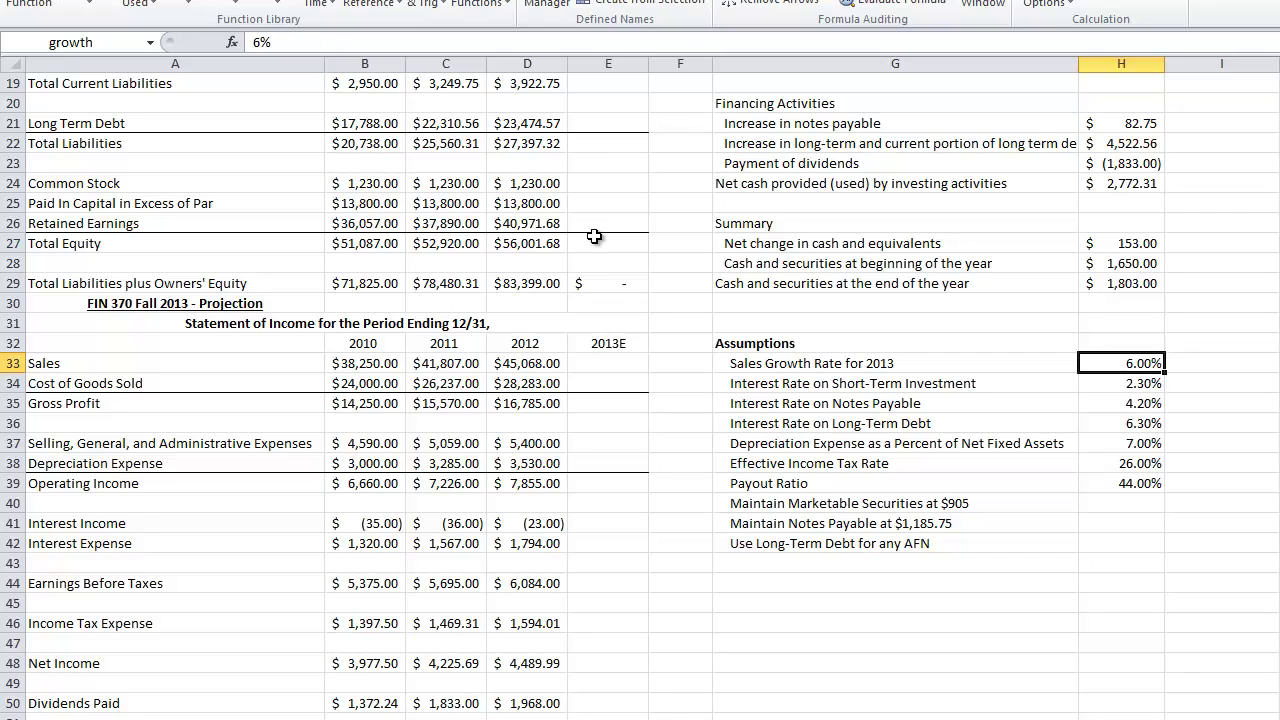
Step: Project 2013E Sales in E33 with =D33*(1+growth) and copy the formula down to Cost of Goods Sold
left_click(597, 365)
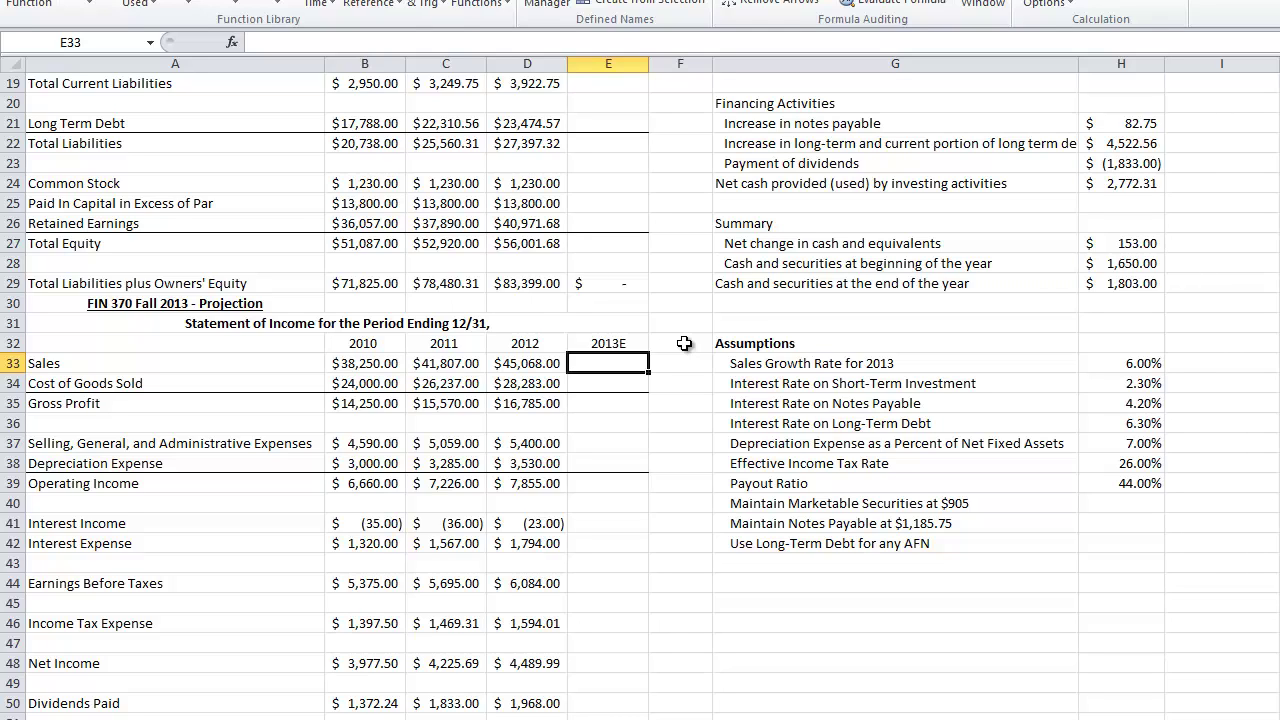
type("=")
key("Left")
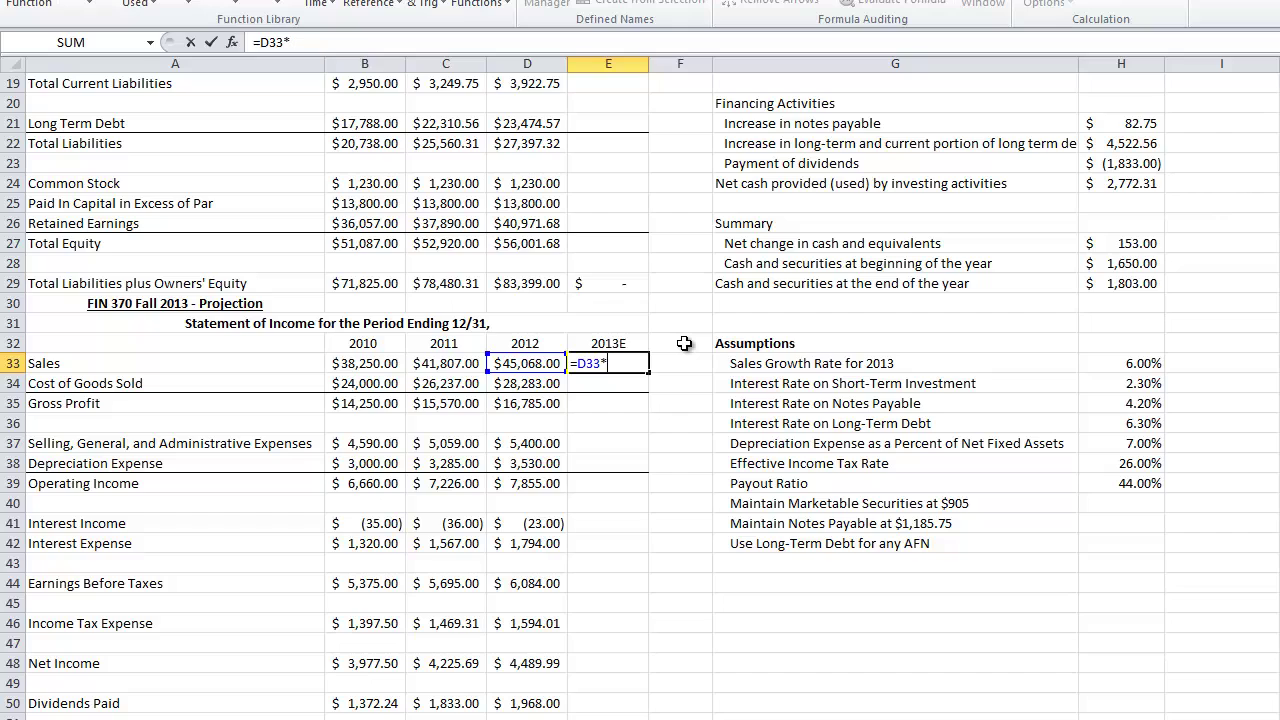
type("*(1+growth)")
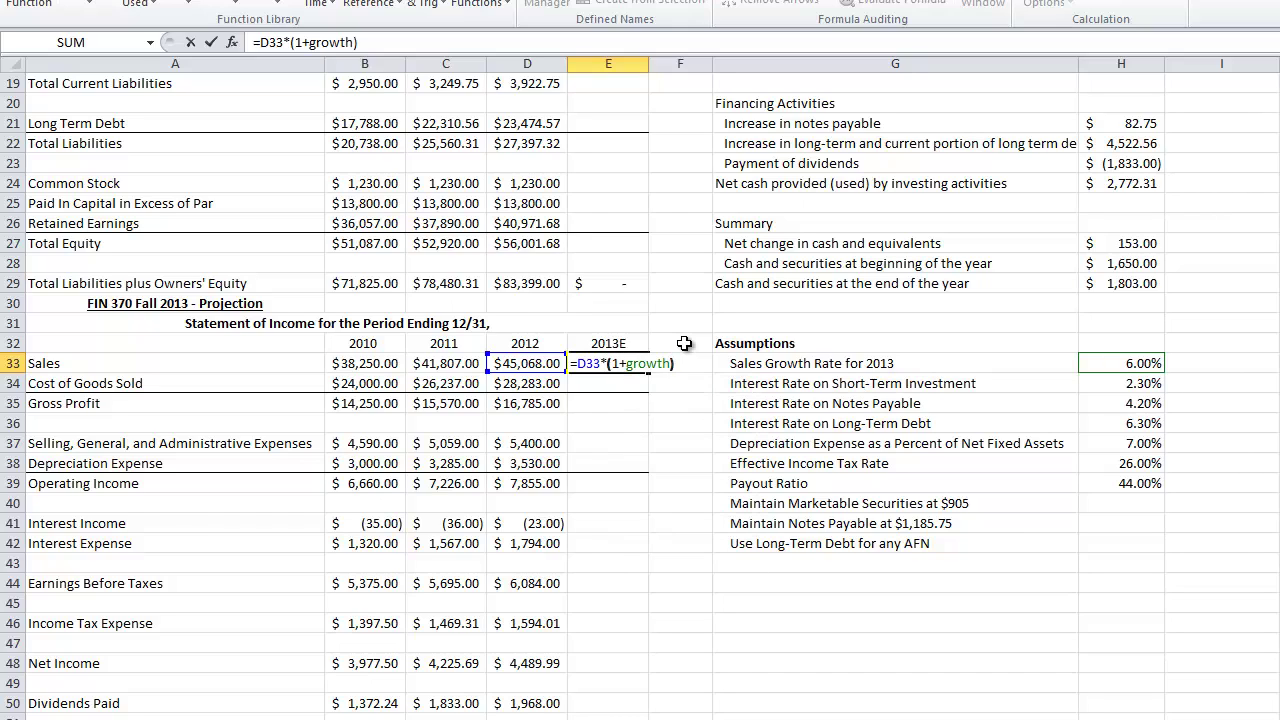
key("Return")
key("Up")
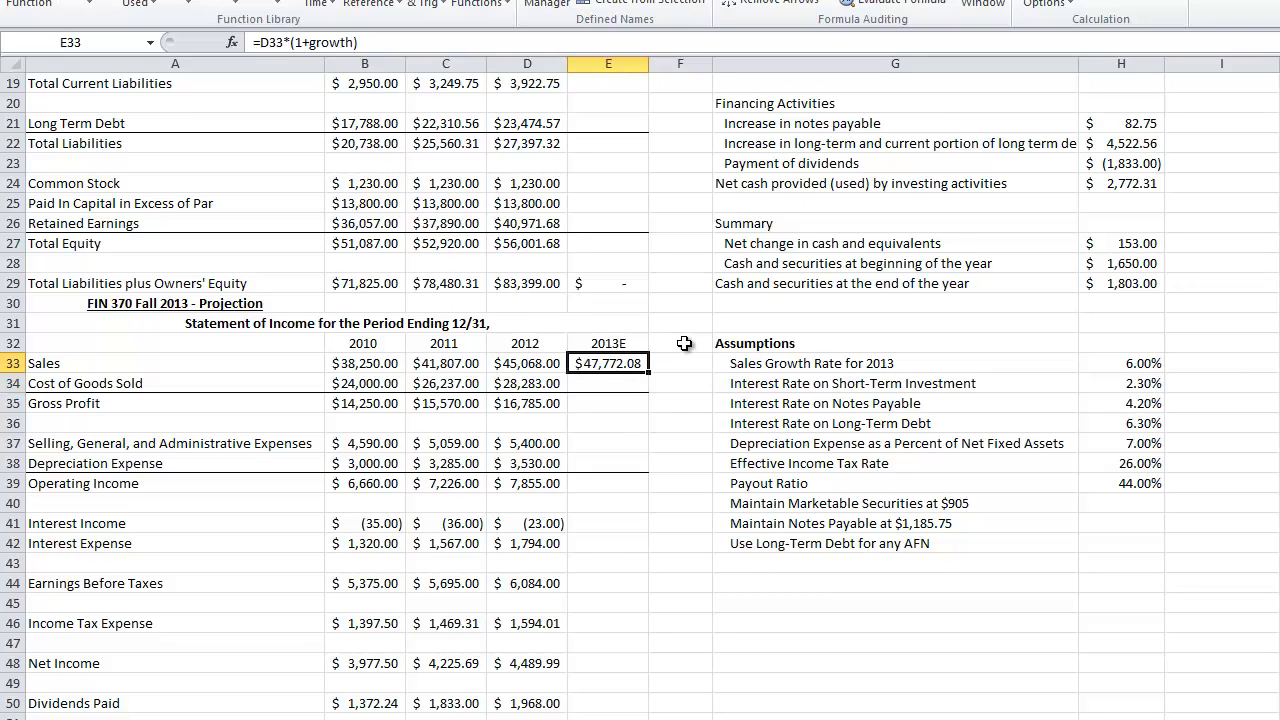
left_click_drag(648, 372, 646, 393)
Step: Calculate 2013E Gross Profit in E35 as Sales minus Cost of Goods Sold
left_click(628, 397)
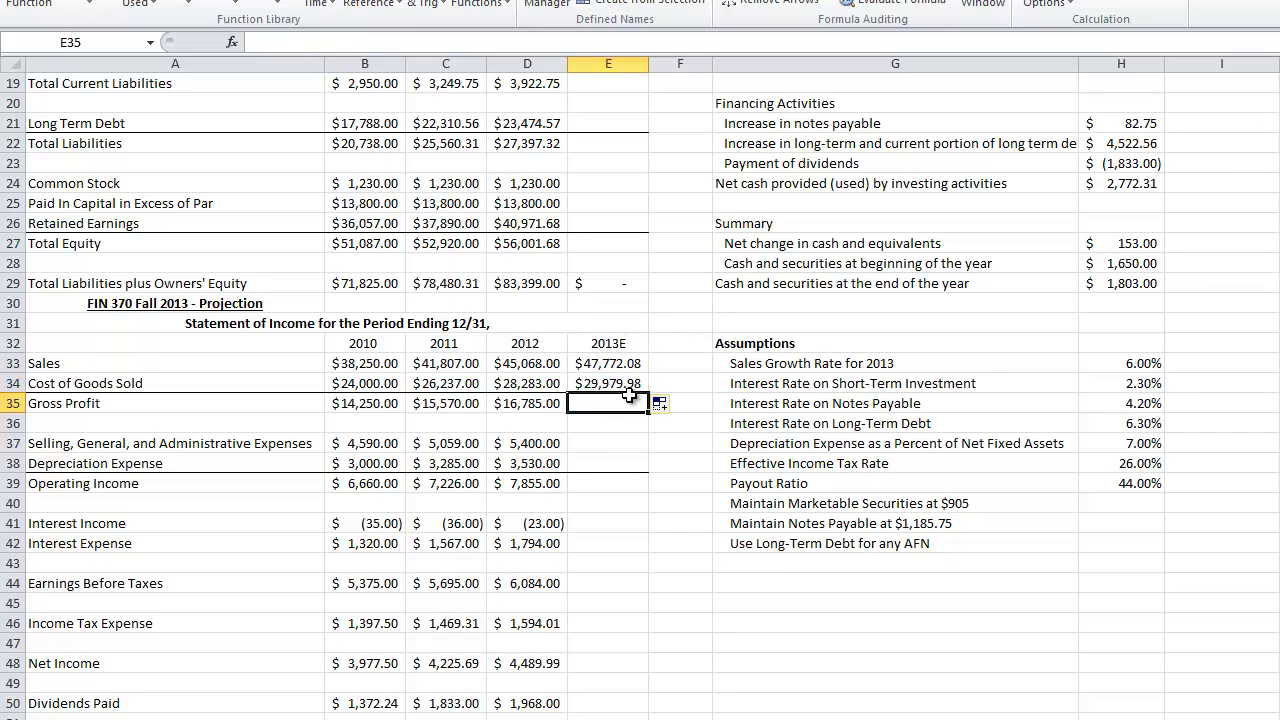
type("=")
key("Up")
key("Up")
type("-")
key("Up")
key("Return")
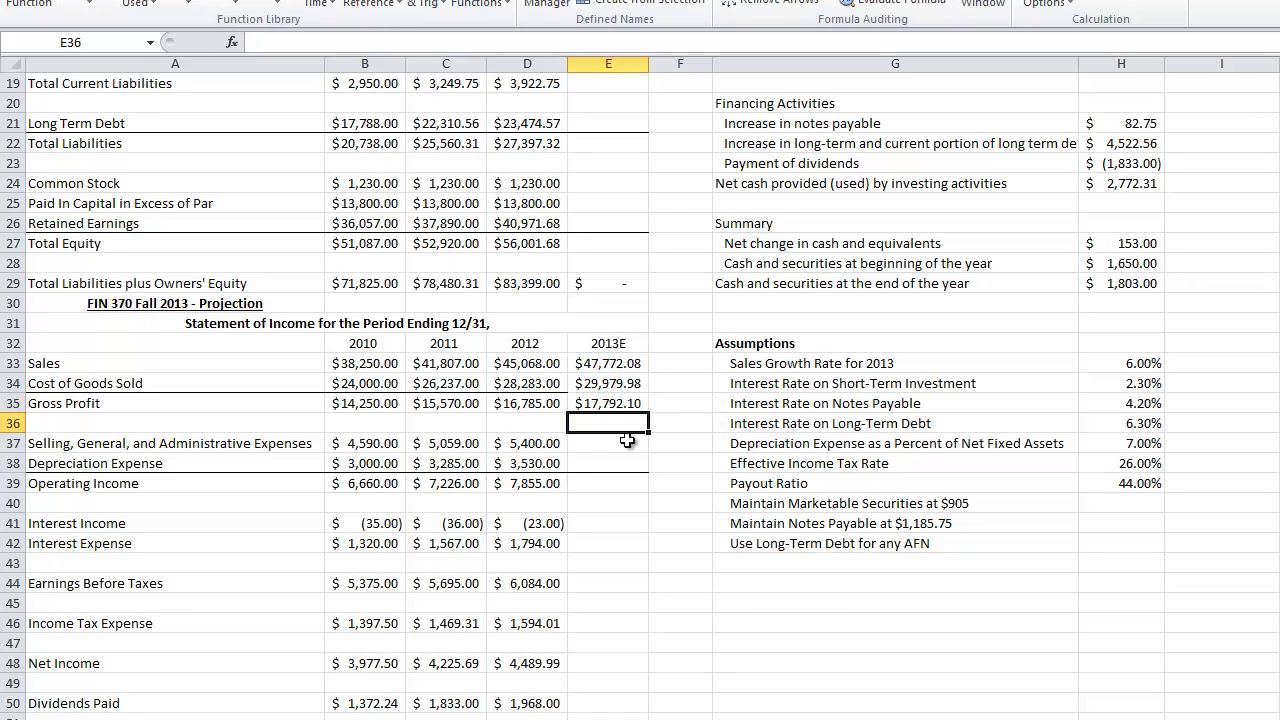
Step: Project 2013E Selling, General, and Administrative Expenses in E37 by growing the 2012 amount in D37 by the growth rate
left_click(588, 448)
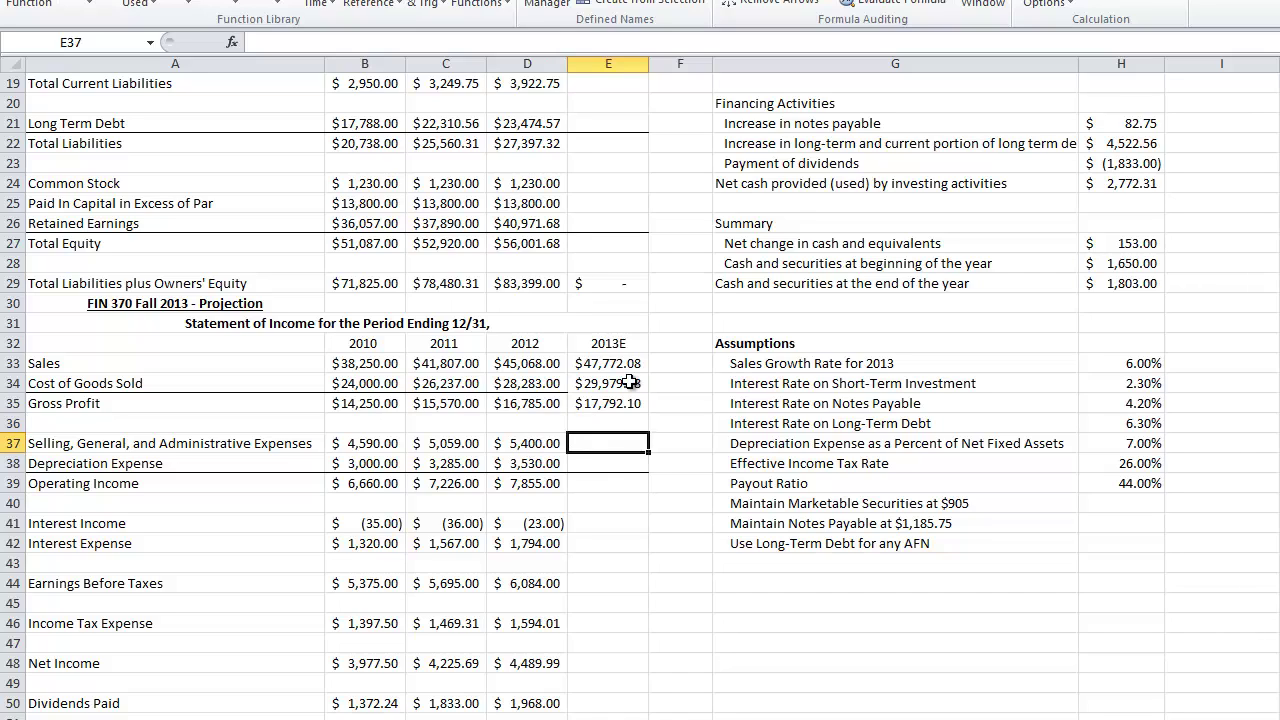
type("=")
key("Left")
type("*(1+")
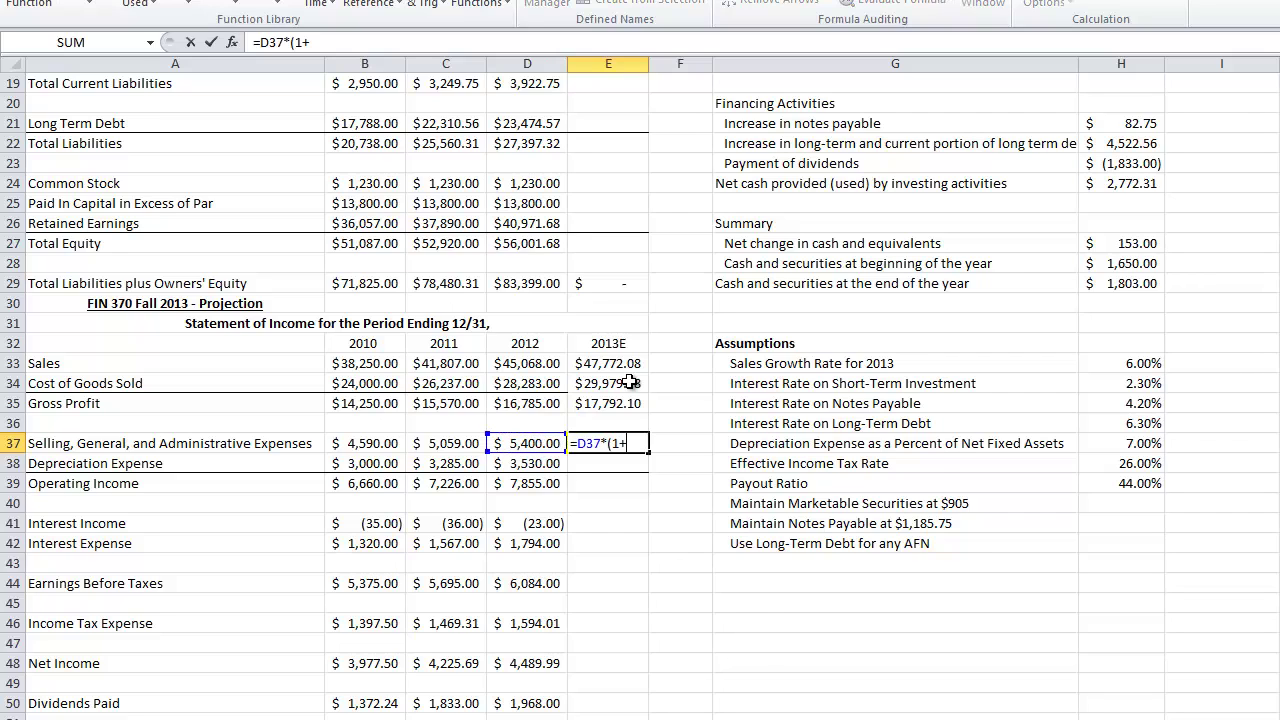
type("growth")
key("Up")
key("Down")
key("Down")
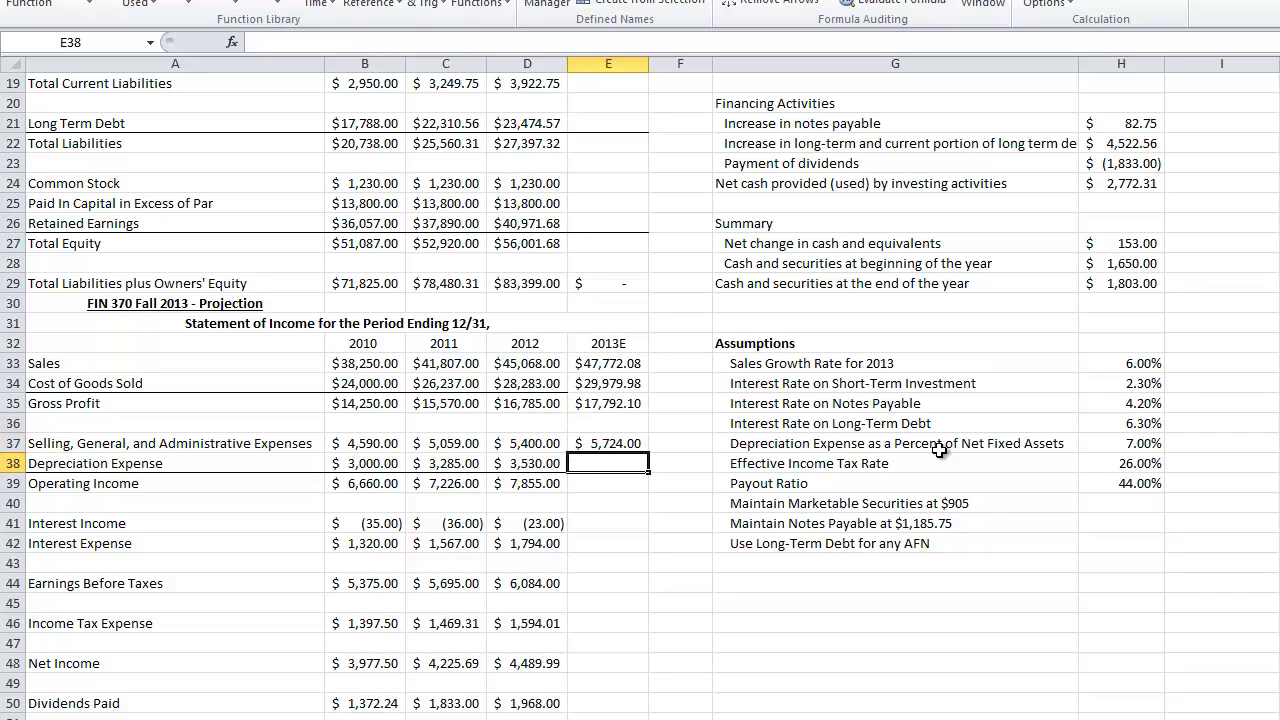
left_click(1114, 443)
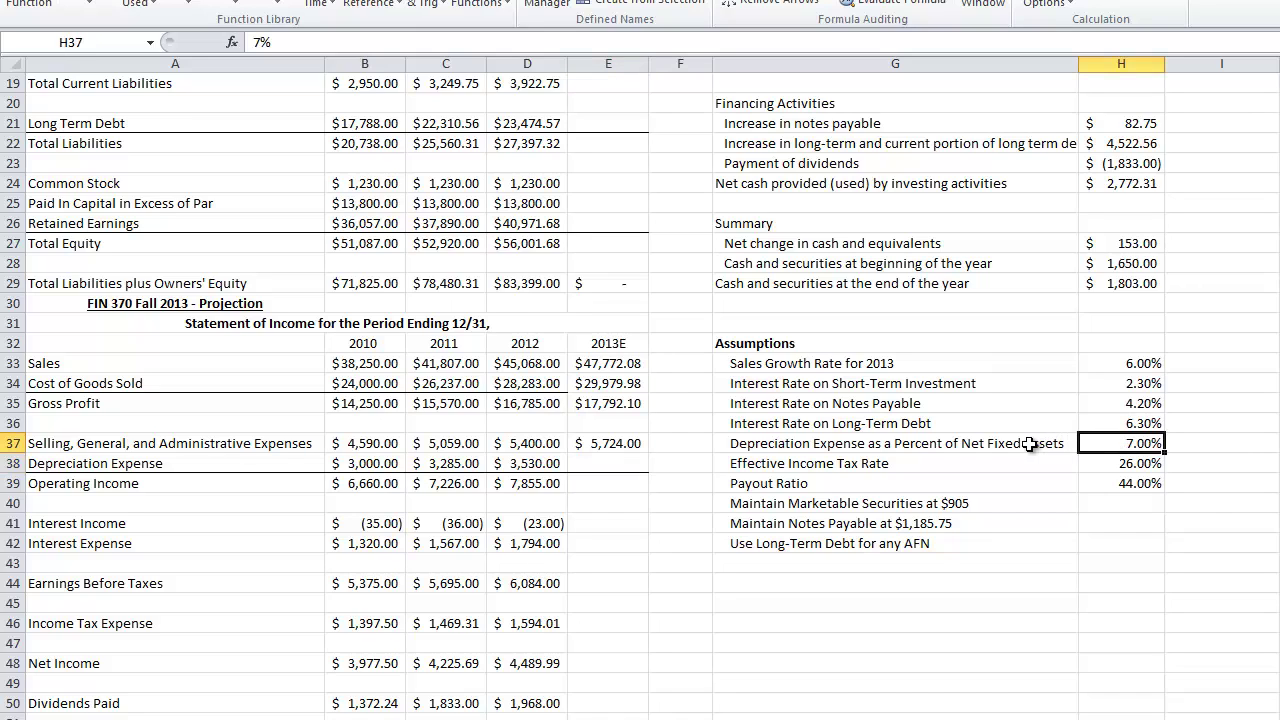
left_click(612, 467)
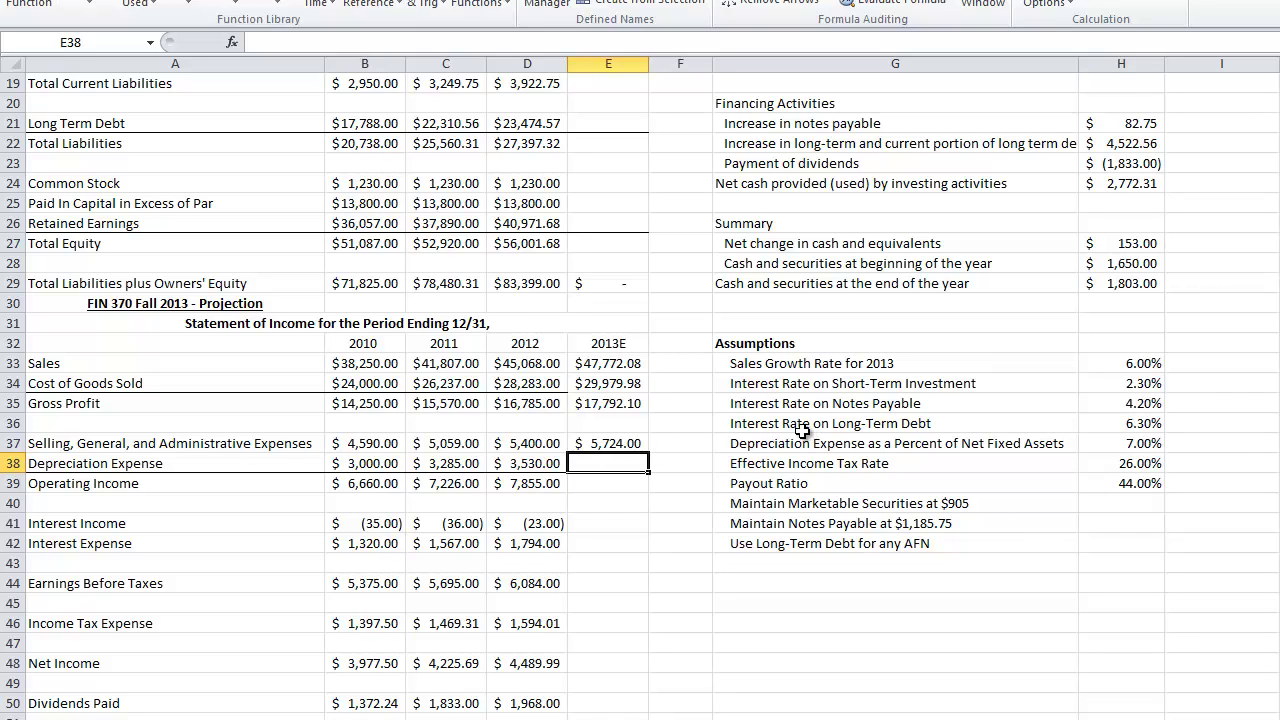
type("=")
key("Left")
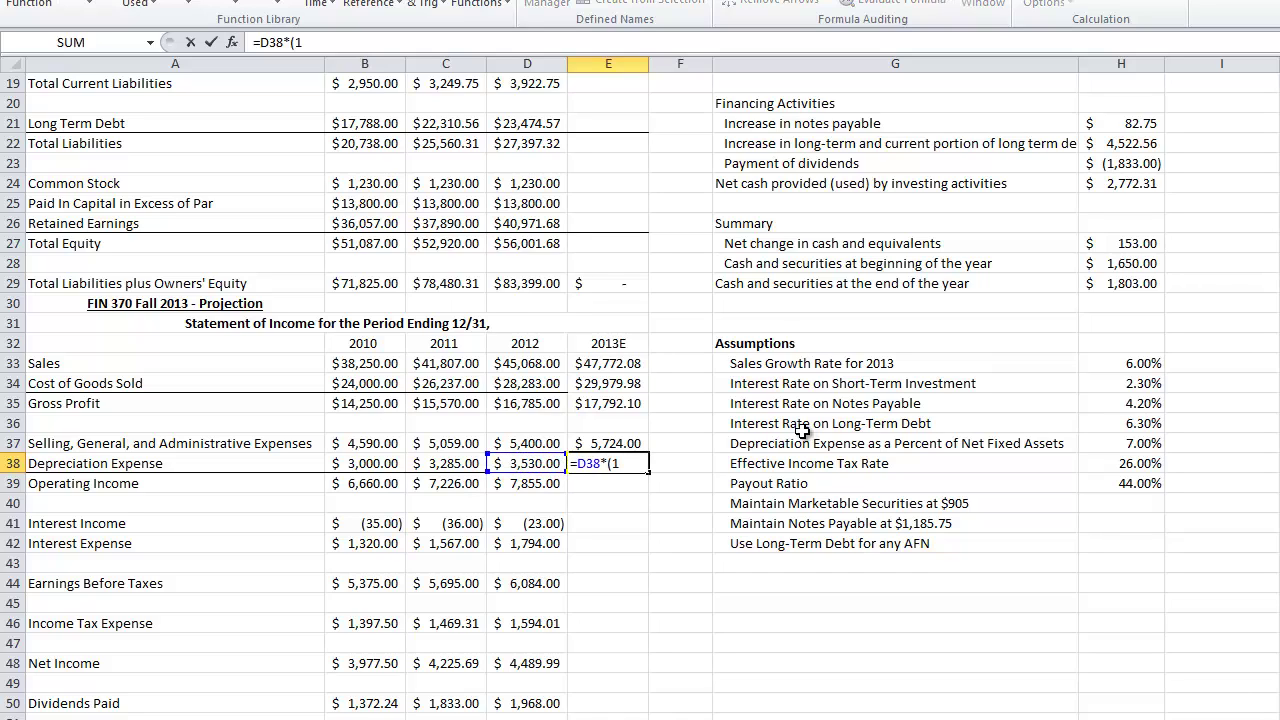
type("*(1+")
key("Right")
key("Right")
key("Right")
key("Right")
key("BackSpace")
key("BackSpace")
key("BackSpace")
key("BackSpace")
key("BackSpace")
key("BackSpace")
Step: Enter =E12*H37 for 2013E Depreciation Expense in E38, multiplying net fixed assets by the depreciation percentage, and accept the formula correction
key("Up")
key("Up")
key("Up")
key("Up")
key("Up")
key("Up")
key("Up")
key("Up")
key("Up")
key("Up")
key("Up")
key("Up")
key("Up")
key("Up")
key("Up")
key("Up")
key("Up")
key("Up")
key("Up")
key("Up")
key("Up")
key("Up")
key("Up")
key("Up")
key("Up")
key("Up")
key("Up")
key("Up")
key("Up")
key("Up")
key("Up")
key("Up")
key("Up")
key("Up")
key("Up")
key("Up")
key("Up")
key("Down")
key("Down")
key("Down")
key("Down")
key("Down")
key("Down")
key("Down")
key("Down")
key("Down")
key("Down")
key("Down")
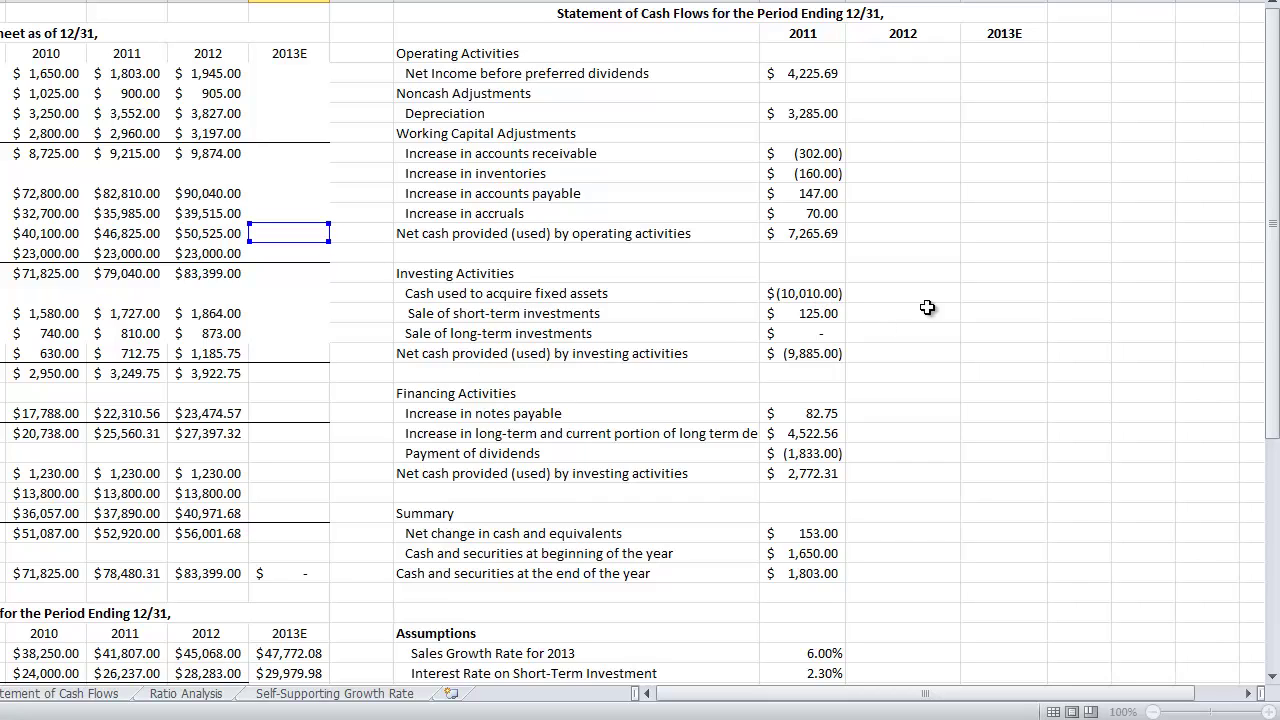
left_click_drag(1268, 250, 1268, 402)
left_click(800, 494)
key("Return")
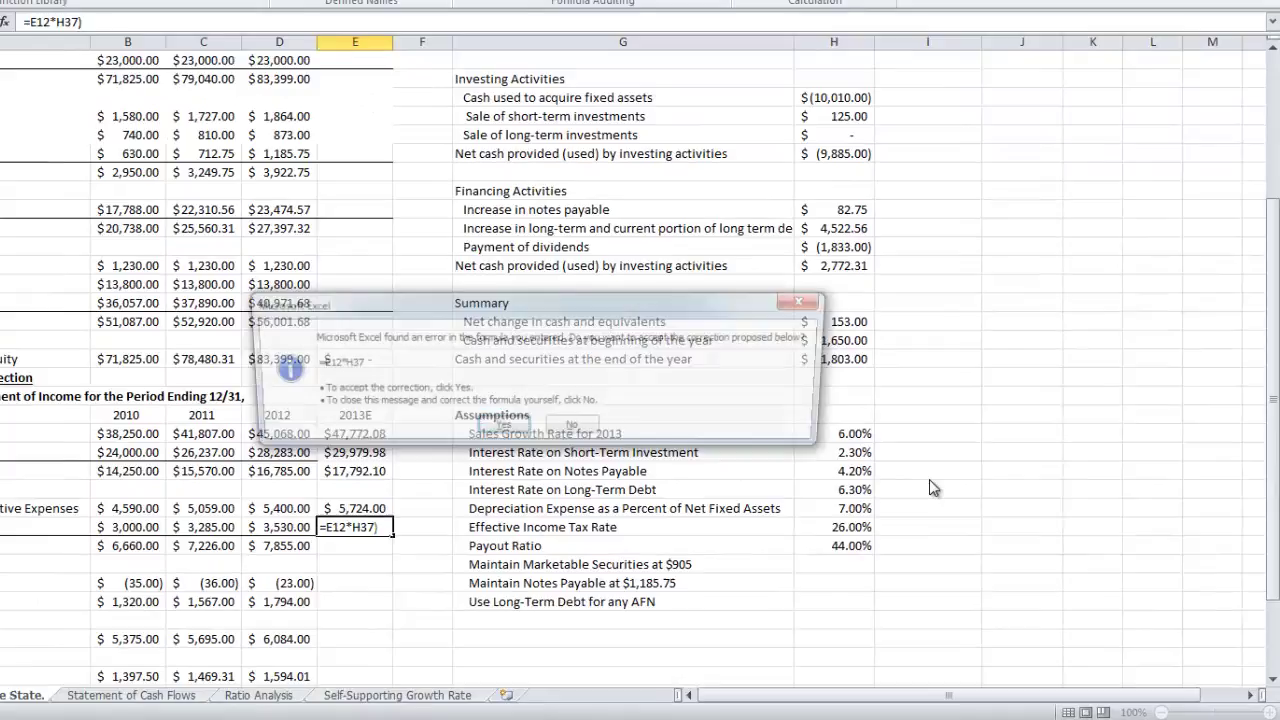
key("Return")
type("\\")
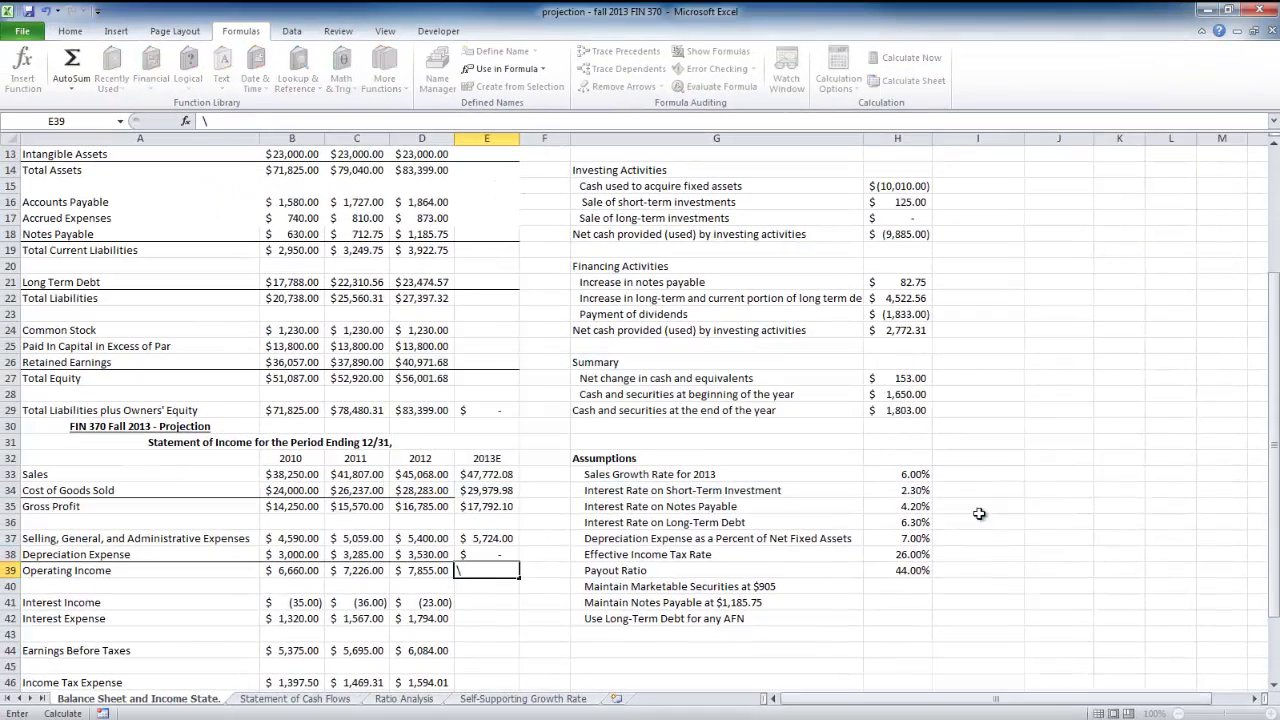
key("Up")
key("Down")
key("Down")
key("Up")
key("Up")
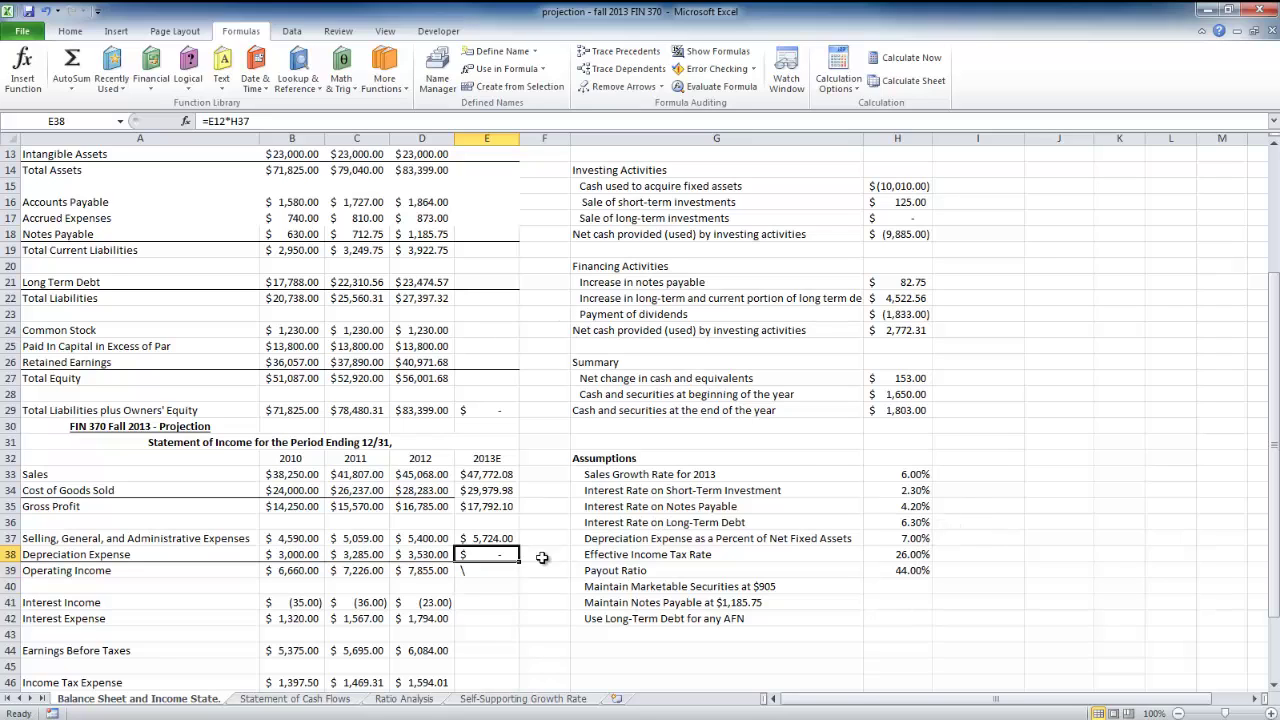
Step: Calculate 2013E Operating Income in E39 as Gross Profit minus selling, general, administrative and depreciation expenses, =E35-E37-E38
left_click(507, 572)
type("=")
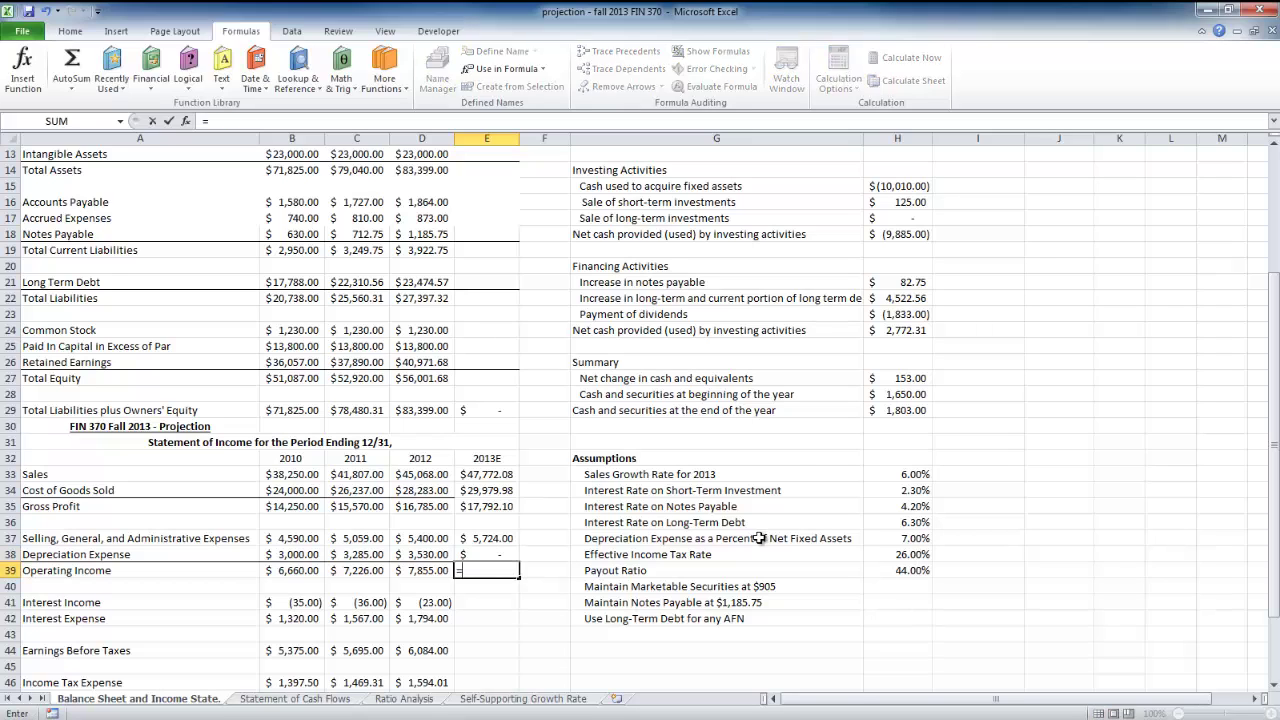
key("Up")
key("Up")
key("Up")
key("Up")
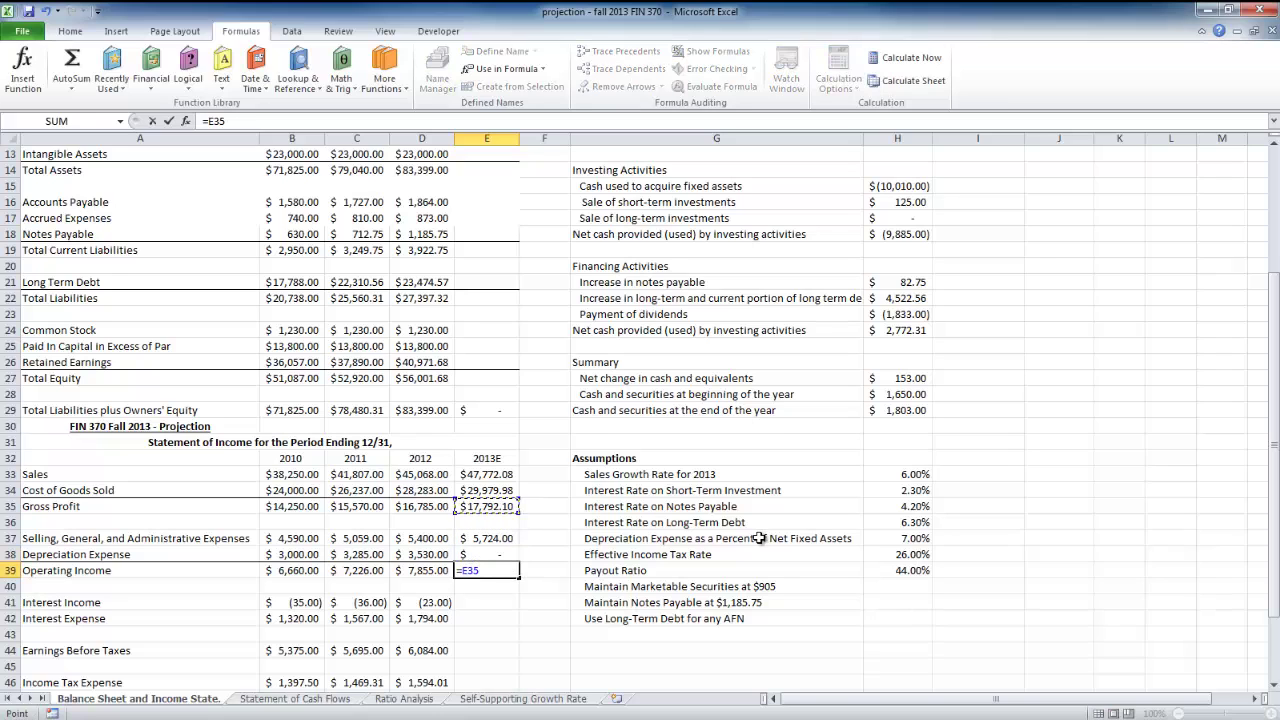
type("-")
key("Up")
key("Up")
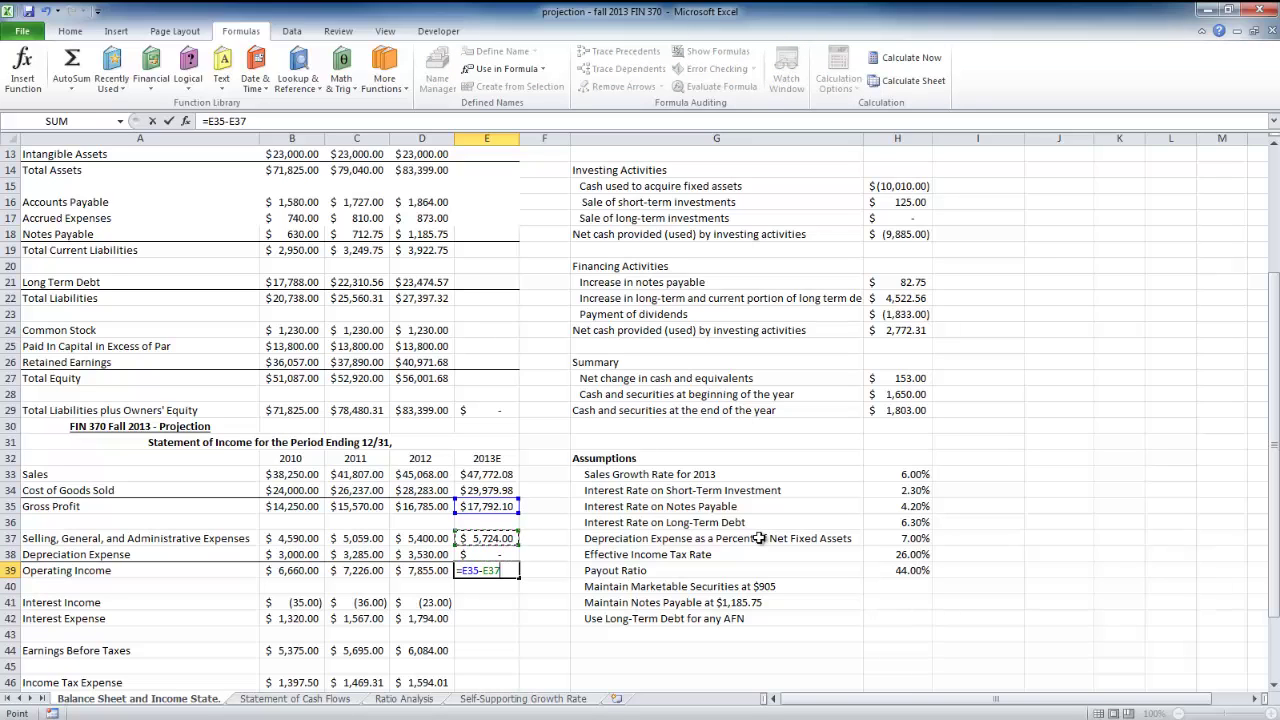
type("-")
key("Up")
key("Return")
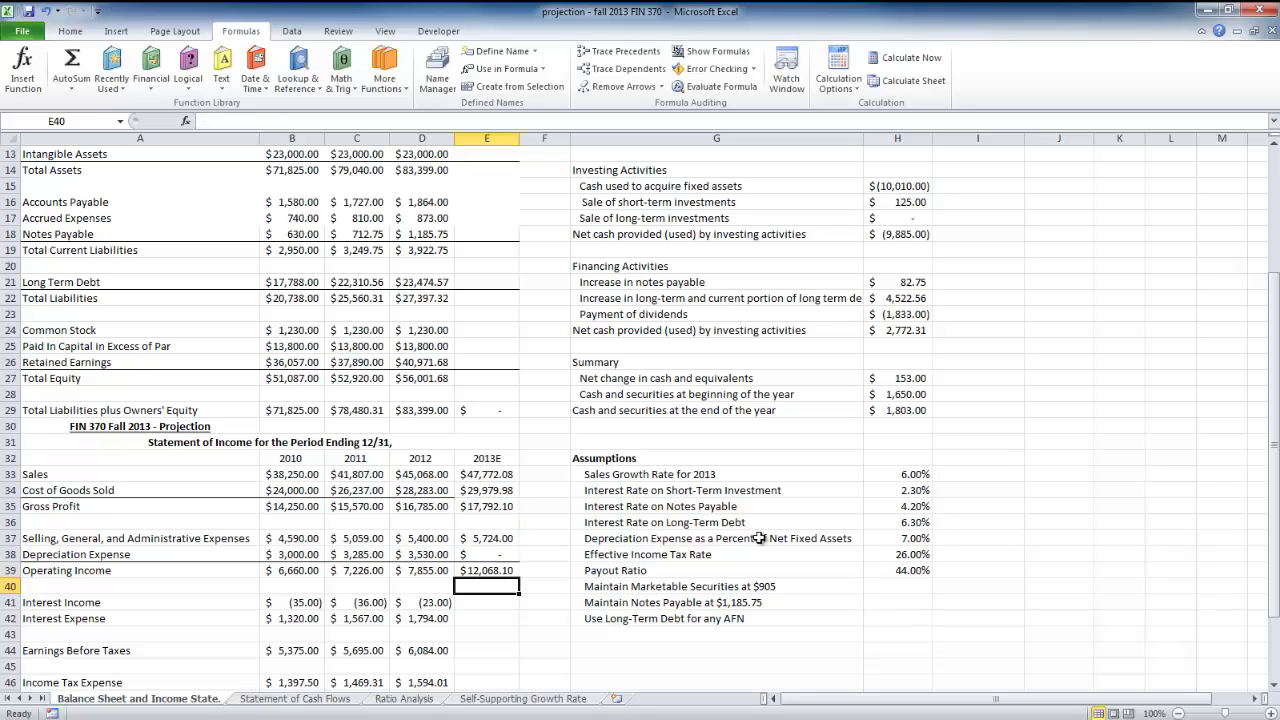
Step: Enter =-(H34*E5) for 2013E Interest Income in E41, the negative of the short-term investment rate times 2013E marketable securities
key("Up")
key("Up")
key("Down")
key("Down")
key("Down")
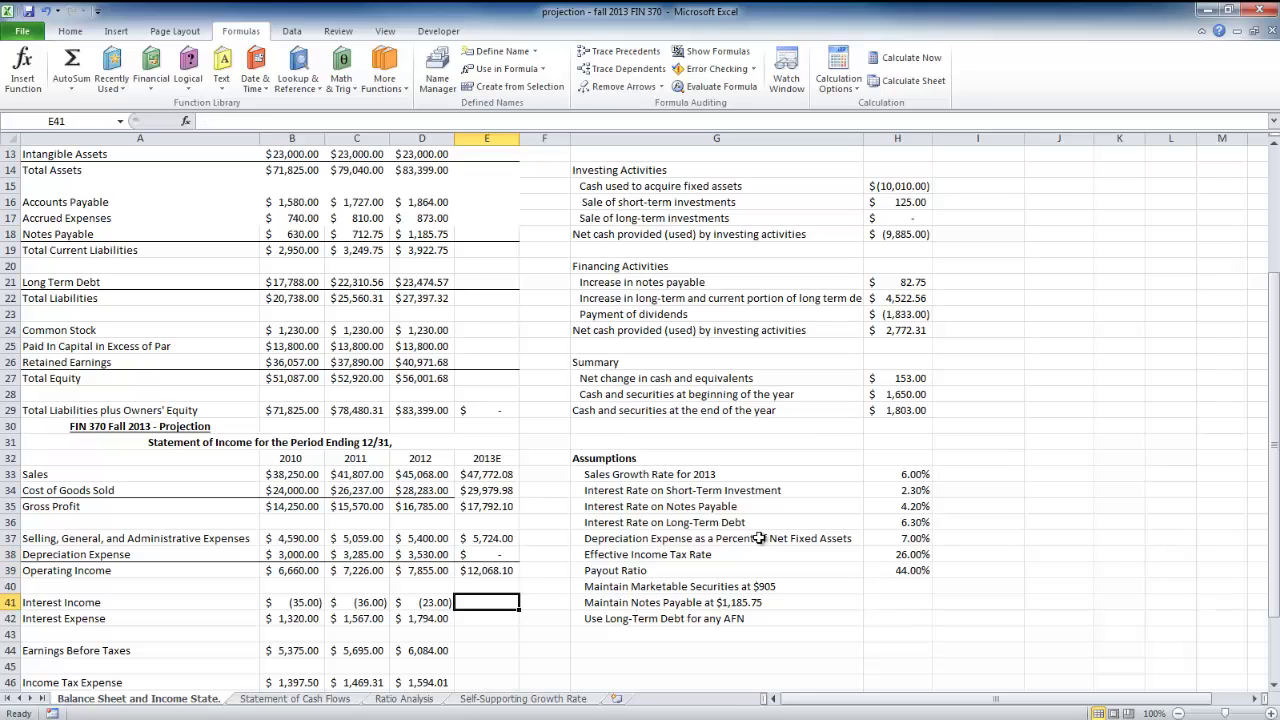
type("=(")
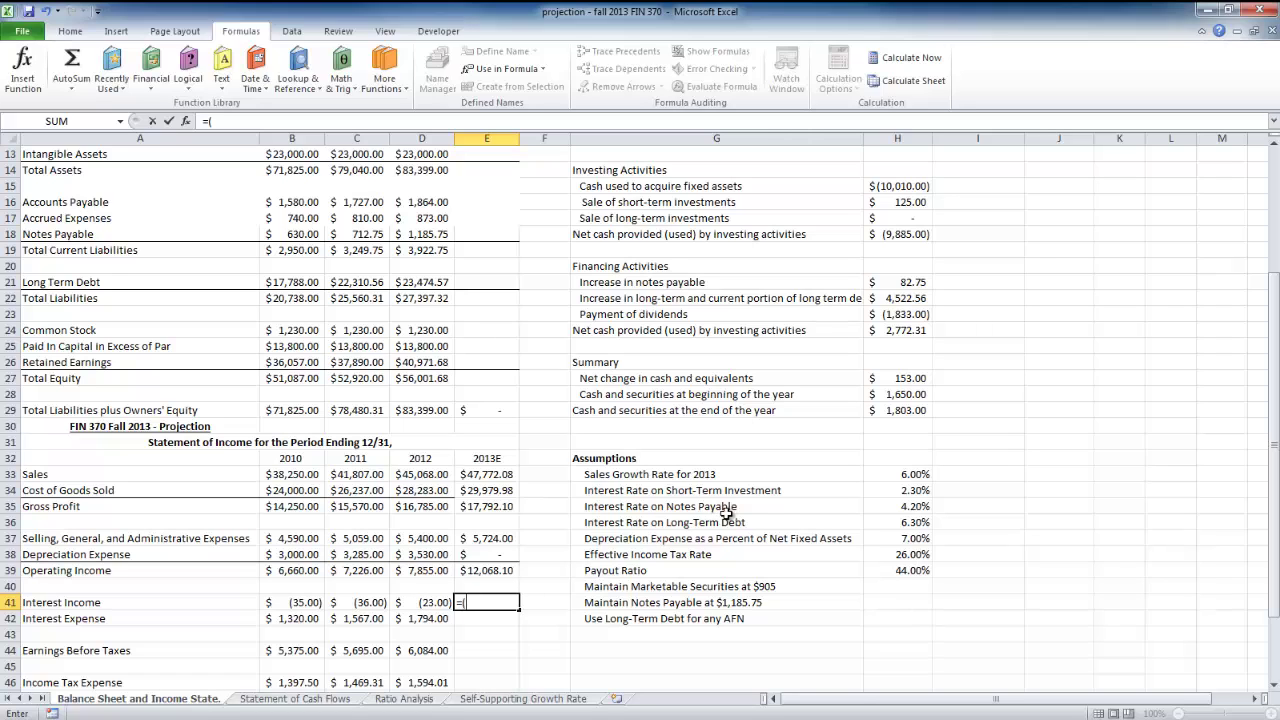
left_click(899, 493)
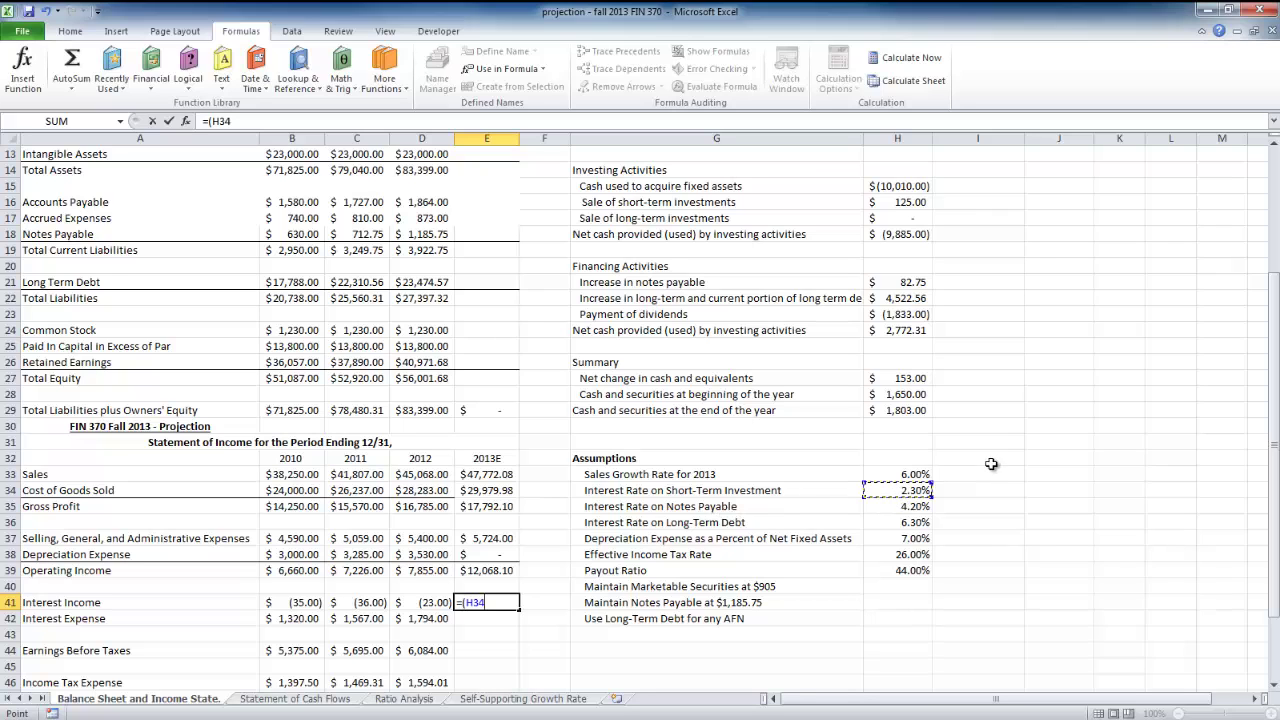
type("*")
left_click_drag(1270, 440, 1224, 300)
left_click(493, 212)
type(")")
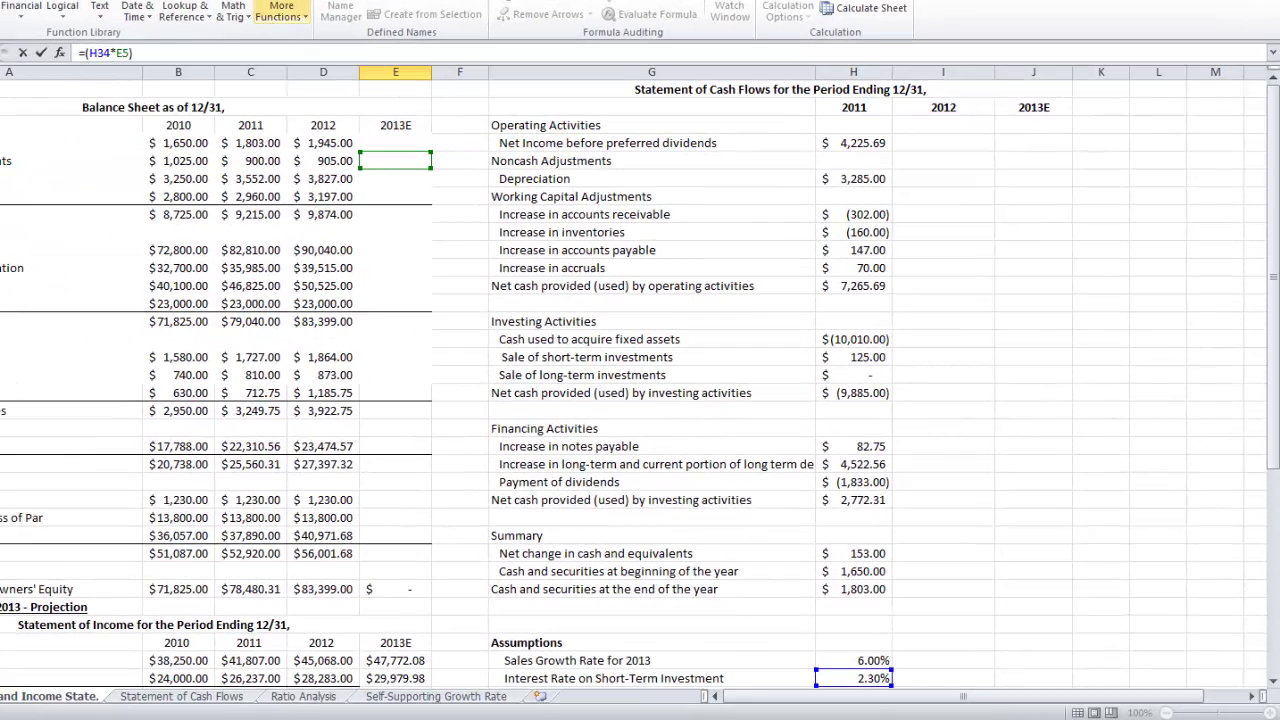
left_click(86, 52)
type("-")
key("Return")
key("Up")
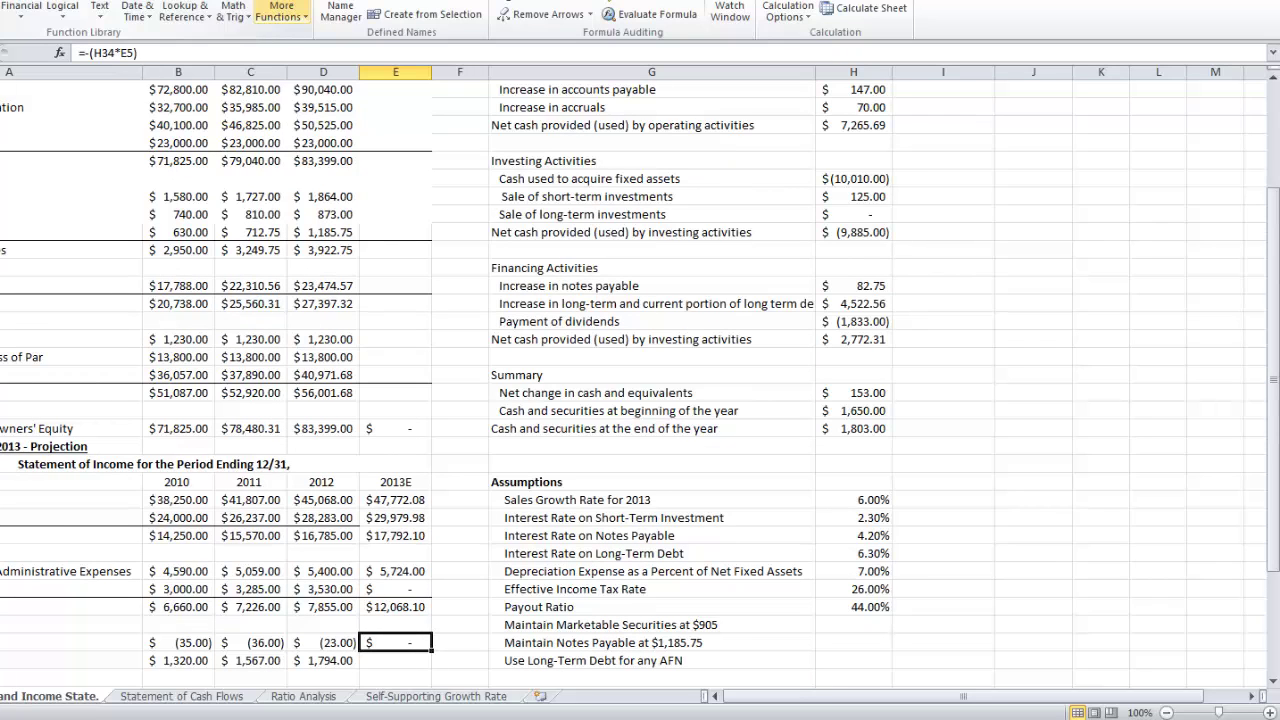
Step: Enter =H35*E18+H36*E21 for 2013E Interest Expense in E42, applying the notes payable and long-term debt rates to their 2013E balances
left_click(395, 660)
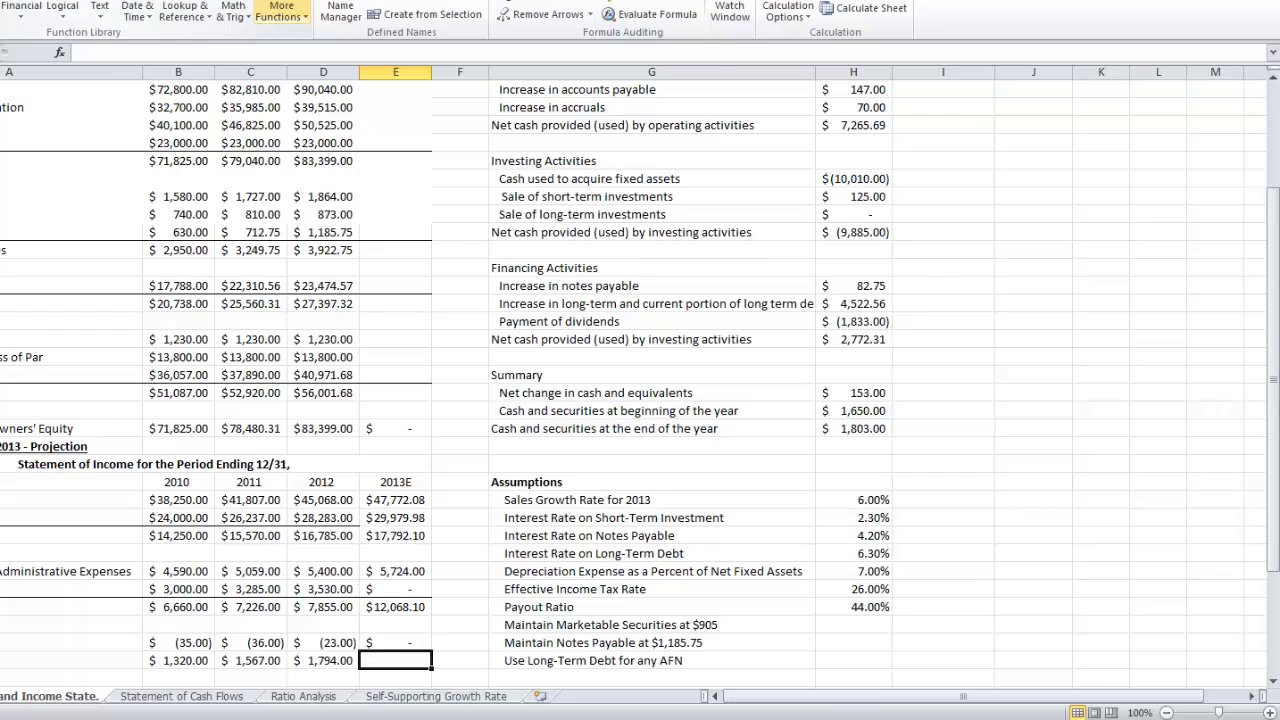
scroll(640, 385, "down", 1)
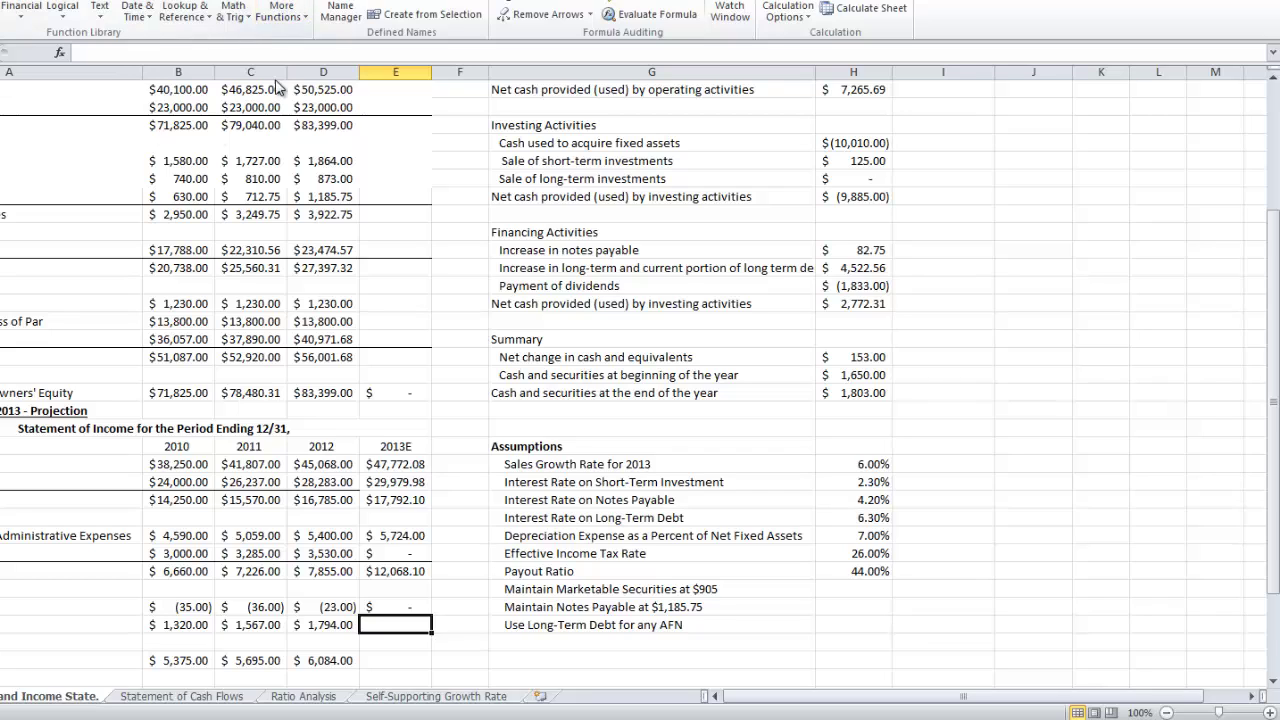
type("=")
left_click(858, 516)
left_click(860, 500)
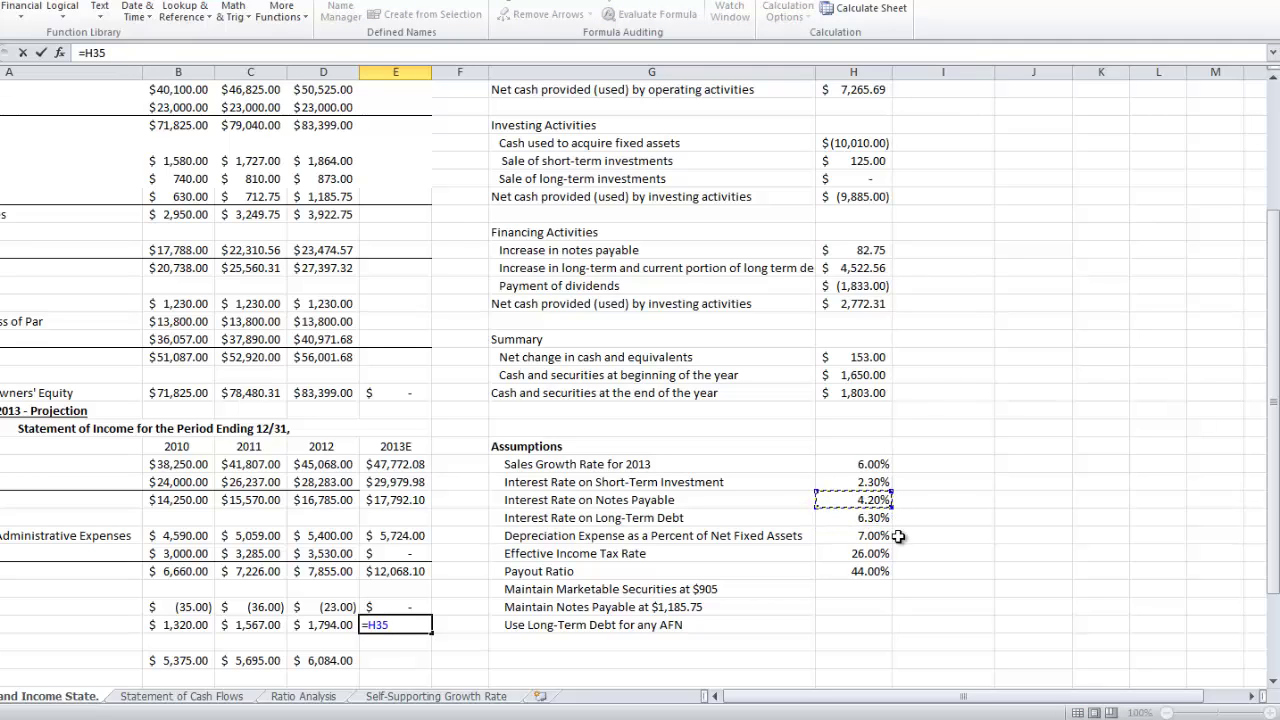
type("*")
left_click_drag(1272, 410, 1266, 277)
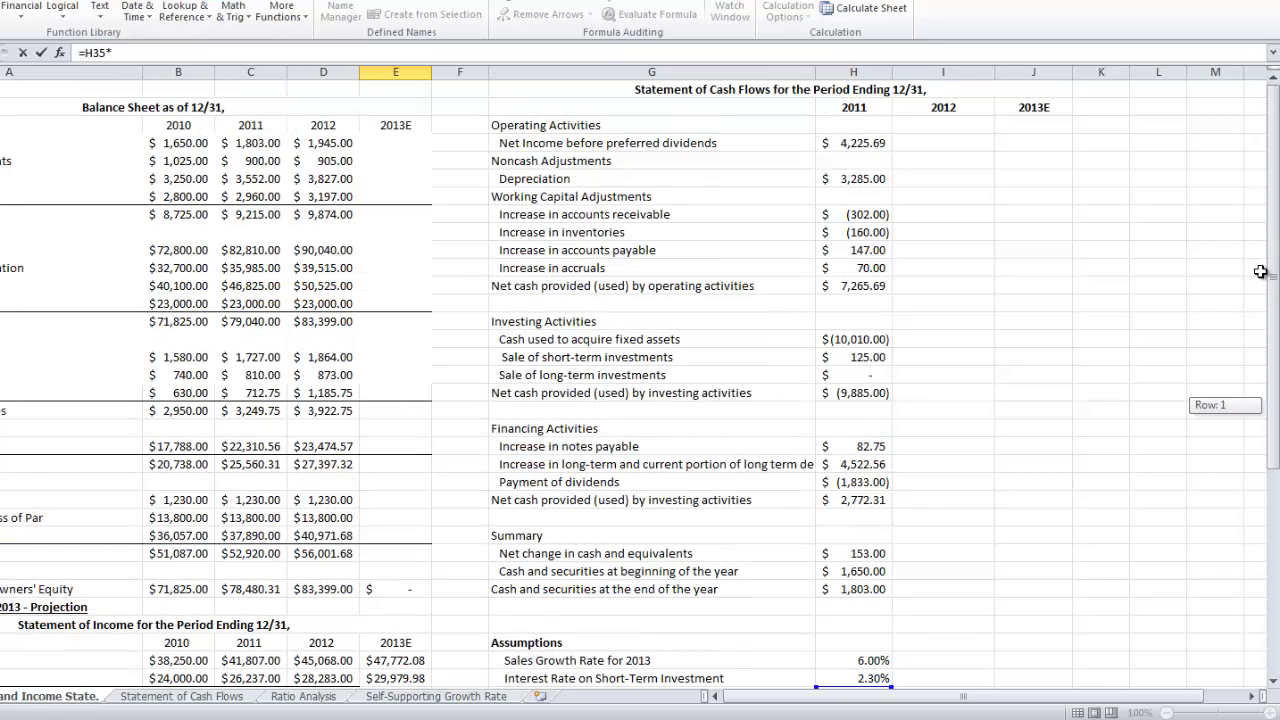
left_click(396, 392)
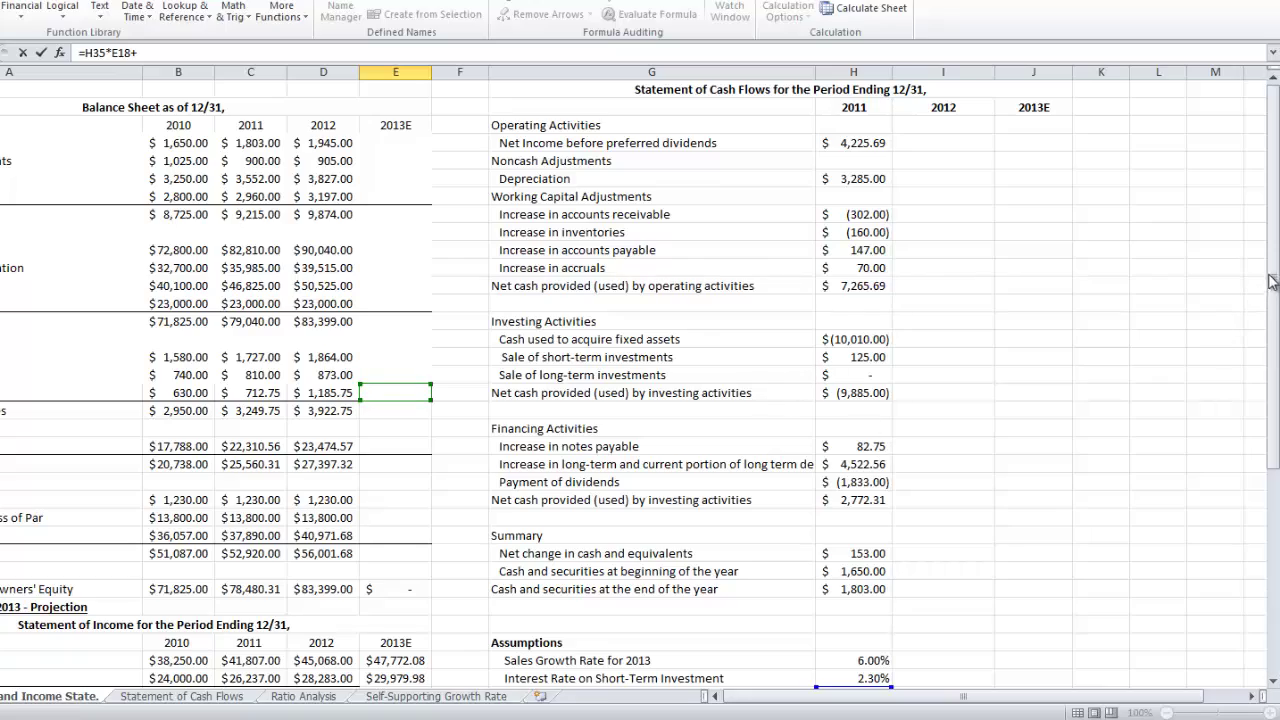
left_click_drag(1272, 280, 1272, 286)
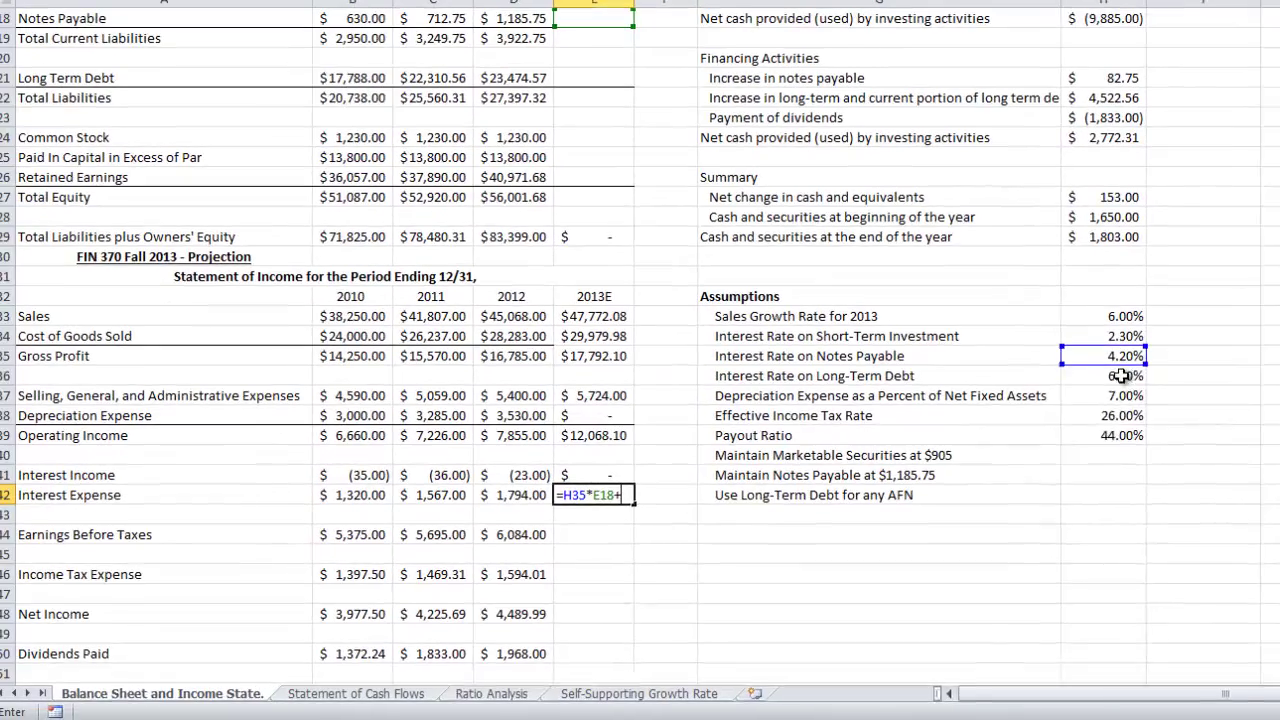
left_click(1122, 375)
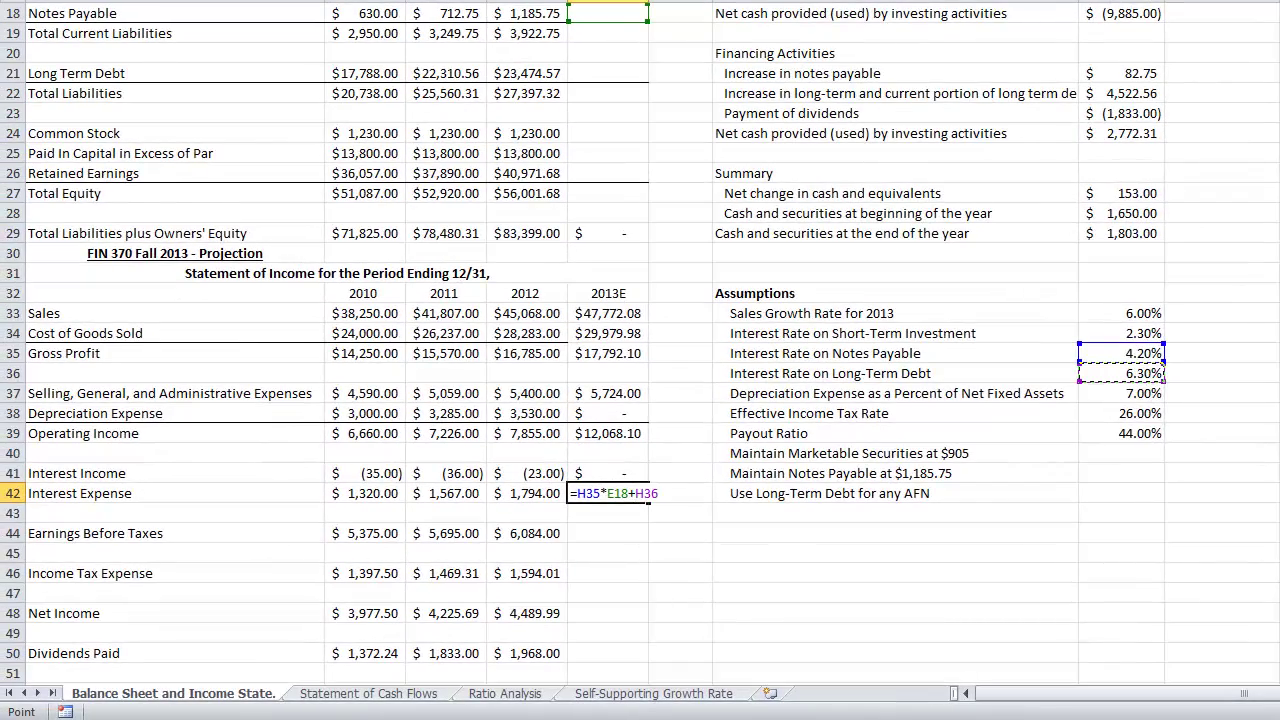
type("*")
scroll(1064, 267, "up", 3)
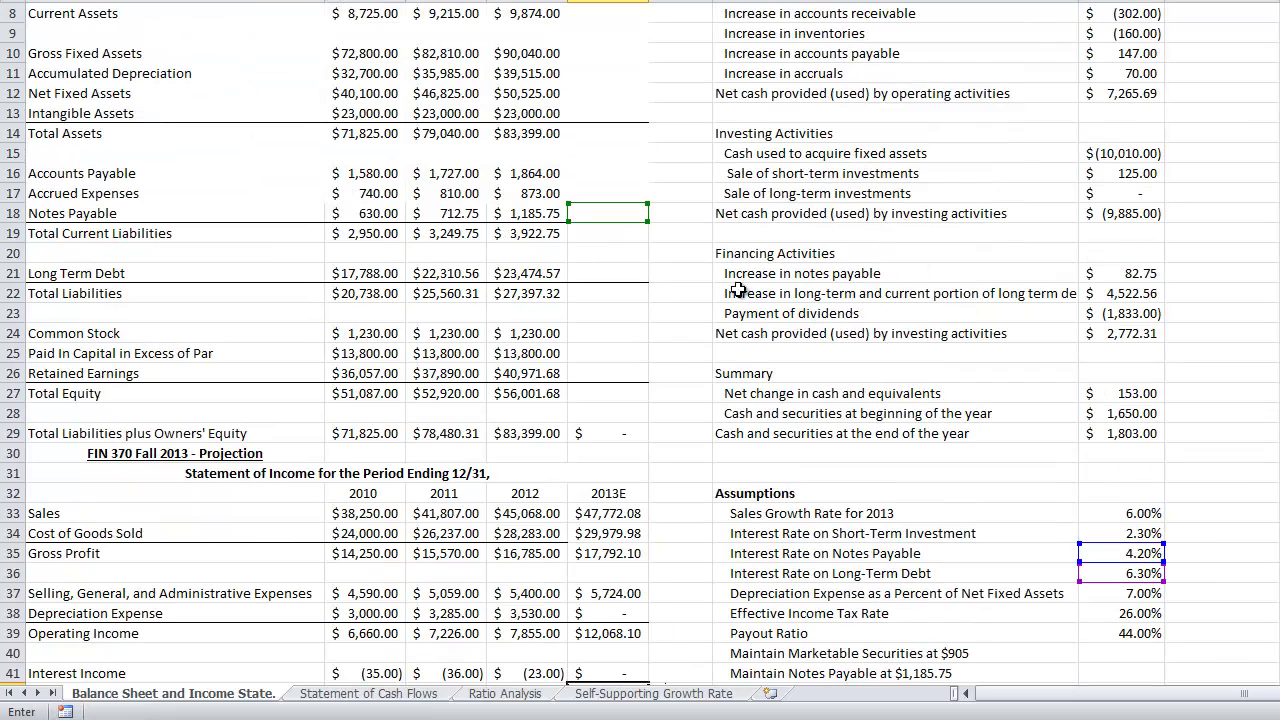
left_click(637, 279)
key("Return")
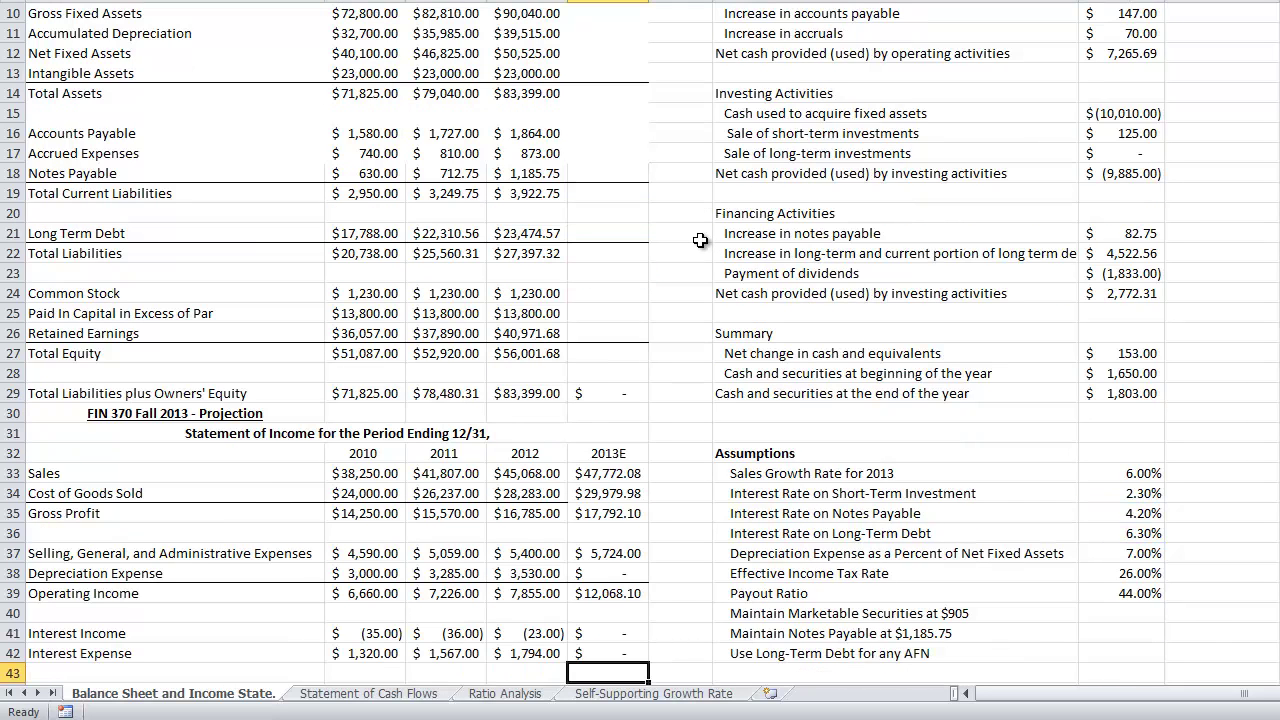
Step: Calculate 2013E Earnings Before Taxes in E44 as Operating Income minus the sum of interest income and expense, =E39-SUM(E41:E42)
scroll(700, 240, "down", 1)
key("Down")
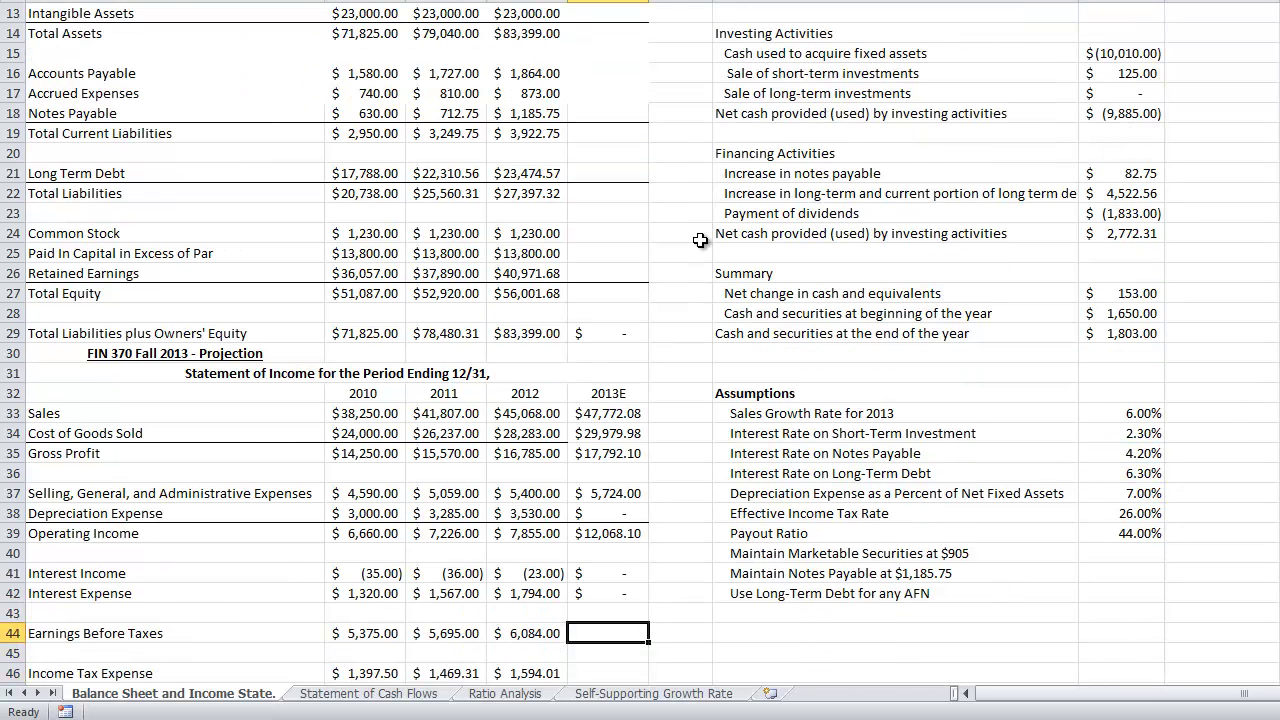
type("=")
key("Up")
key("Up")
key("Up")
key("Up")
key("Up")
type("-sum(")
key("Up")
key("Up")
key("Up")
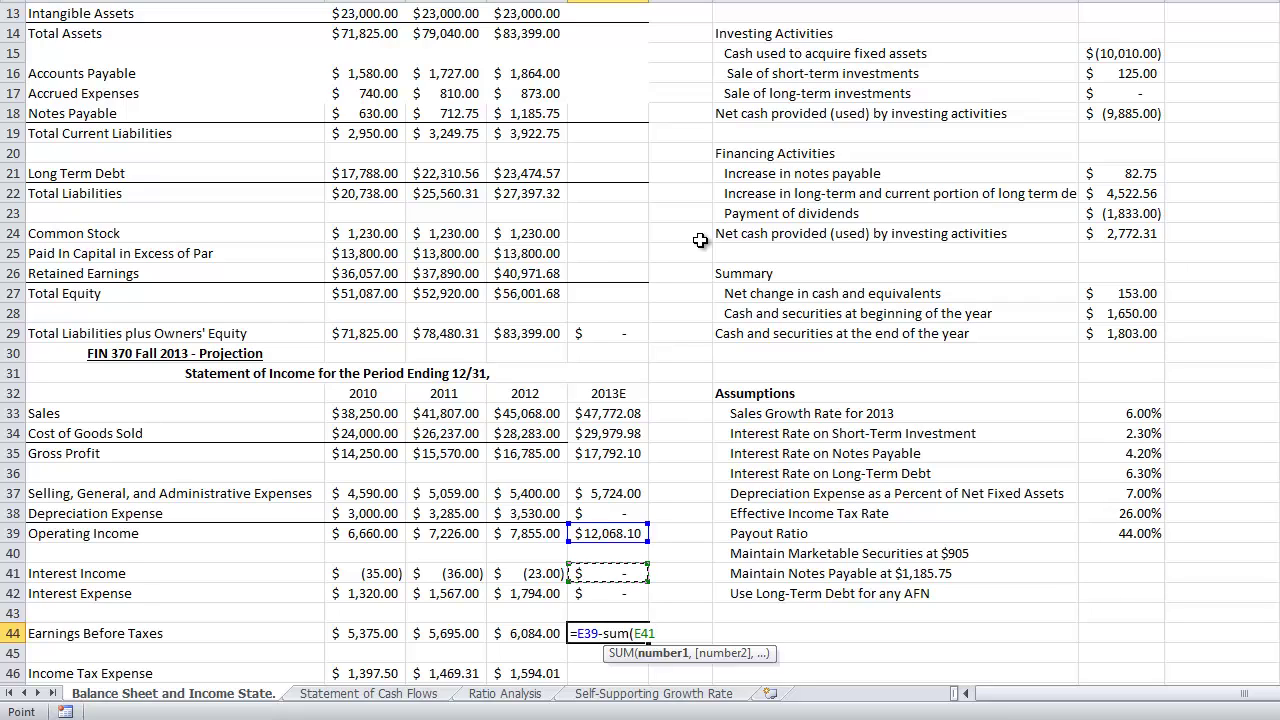
key("shift+Down")
type(")")
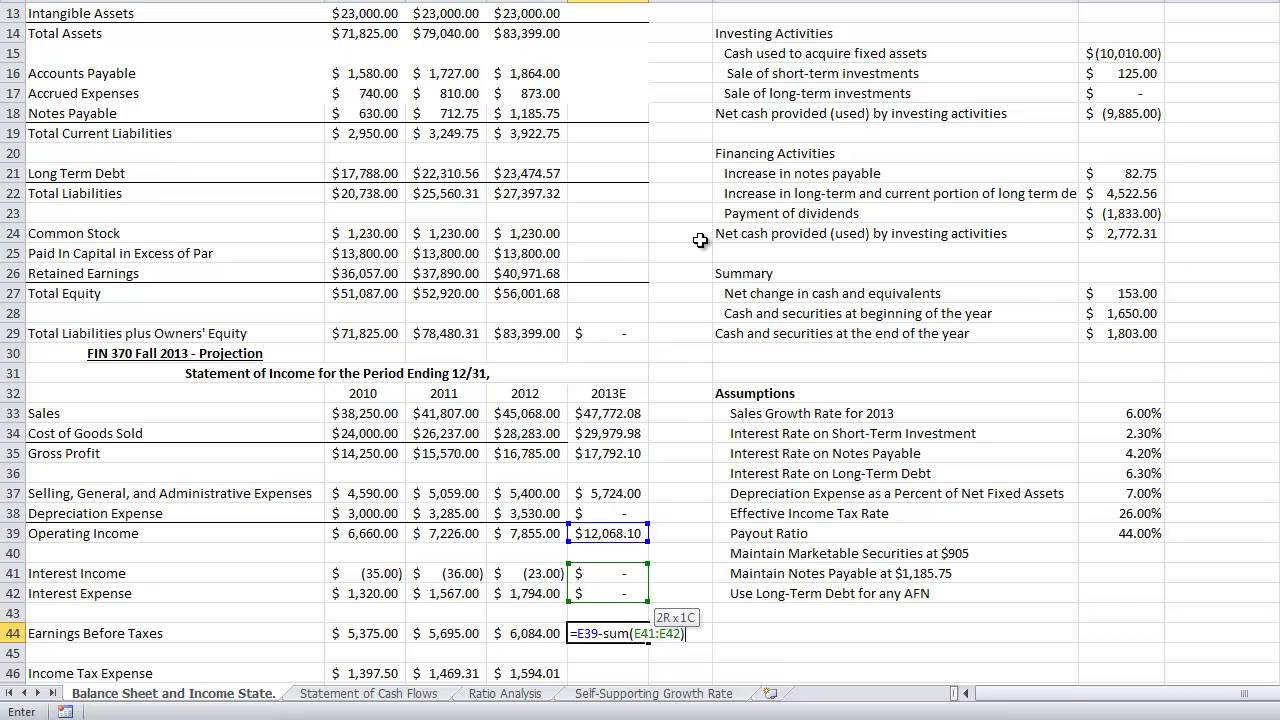
key("Return")
Step: Enter =H38*E44 for 2013E Income Tax Expense in E46, multiplying the effective tax rate by Earnings Before Taxes
key("Down")
key("Down")
key("Down")
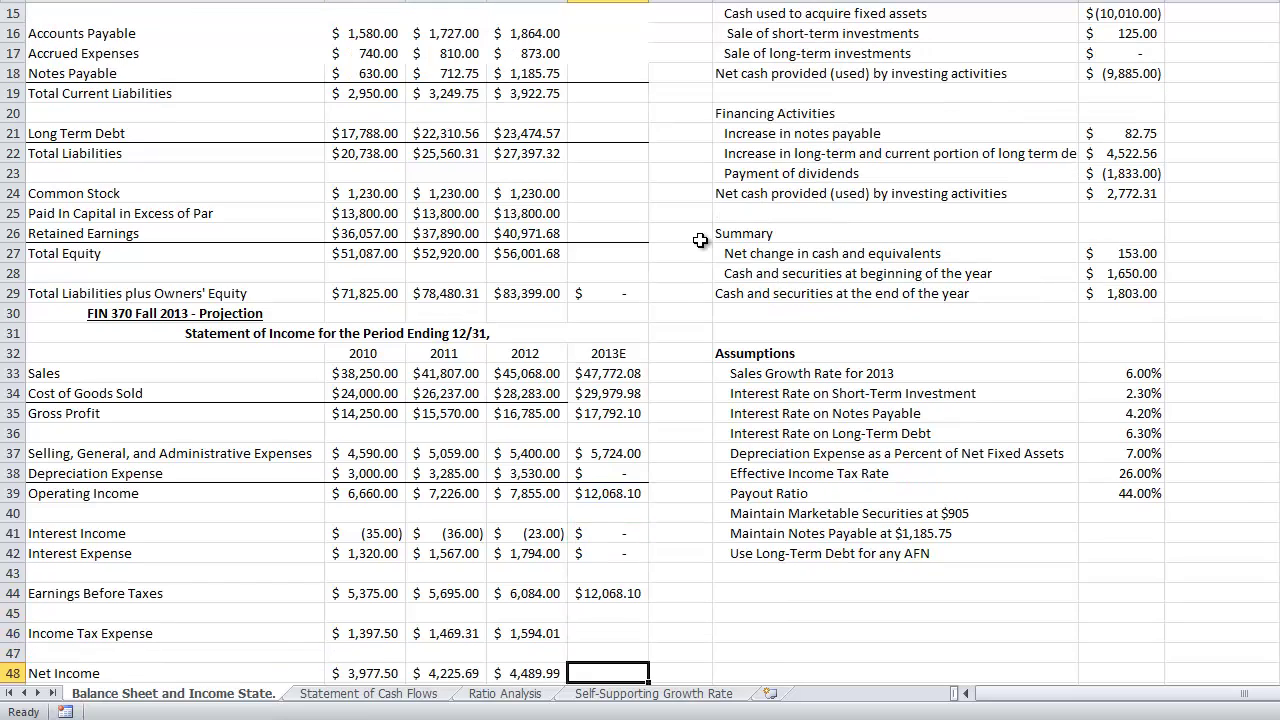
key("Up")
key("Up")
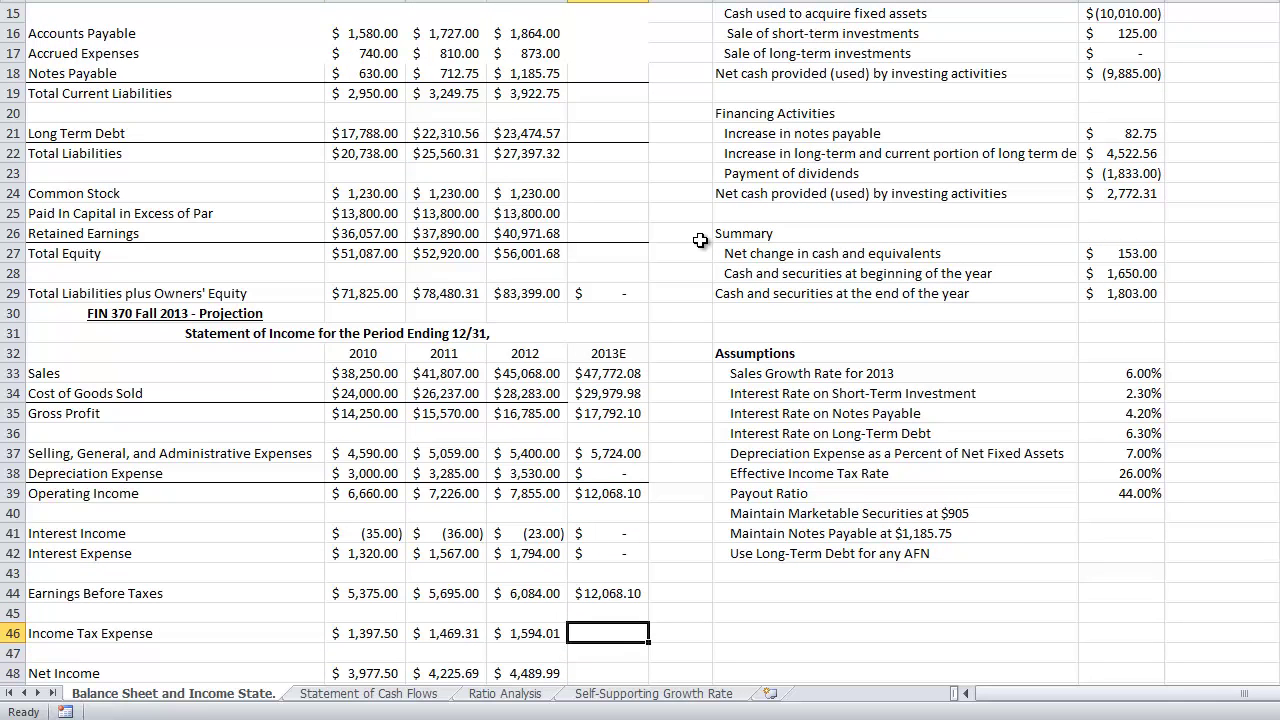
type("=")
left_click(1130, 473)
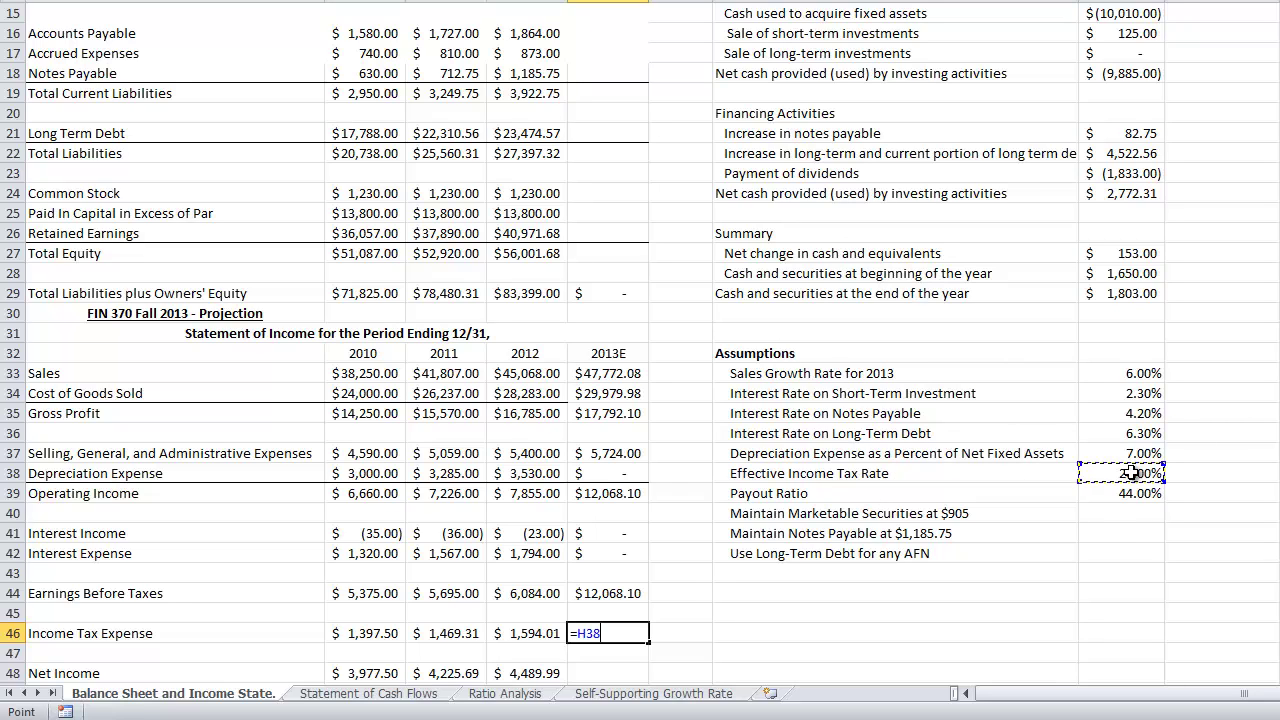
type("*")
left_click(636, 593)
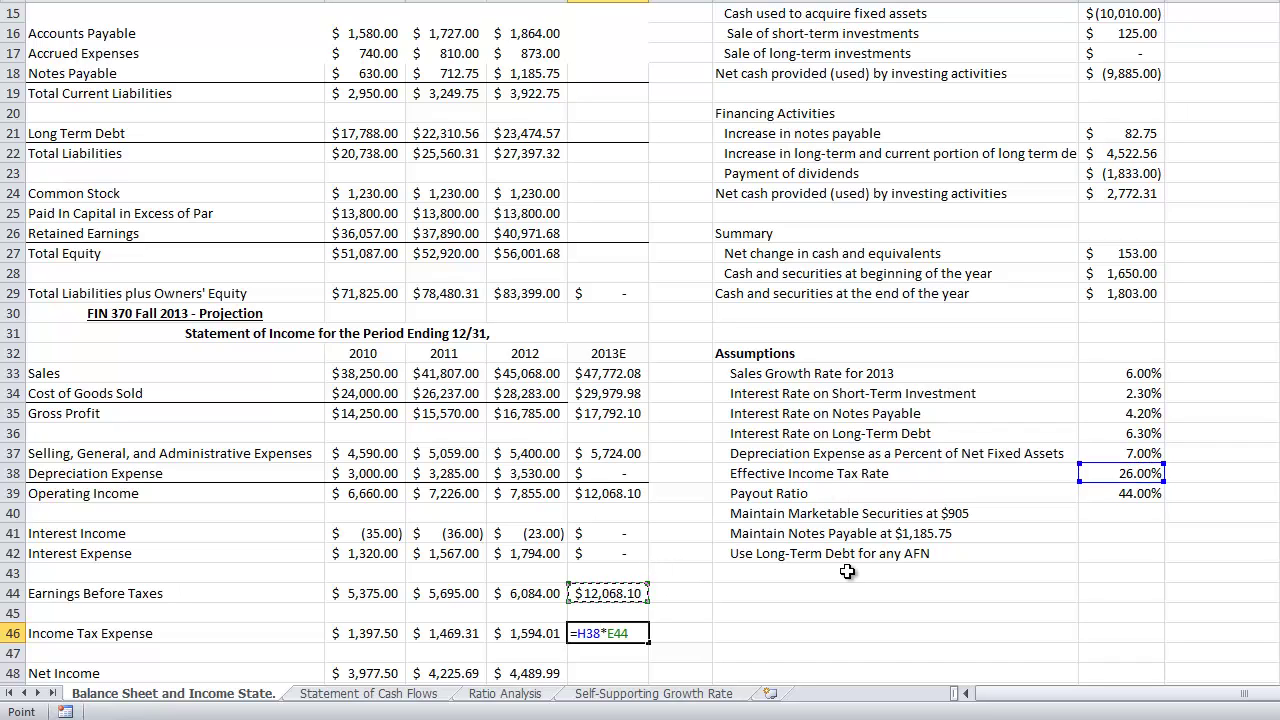
key("Return")
Step: Calculate 2013E Net Income in E48 as Earnings Before Taxes minus Income Tax Expense, =E44-E46
key("Down")
key("Down")
key("Down")
key("Up")
key("Up")
type("=")
key("Up")
key("Up")
key("Up")
key("Up")
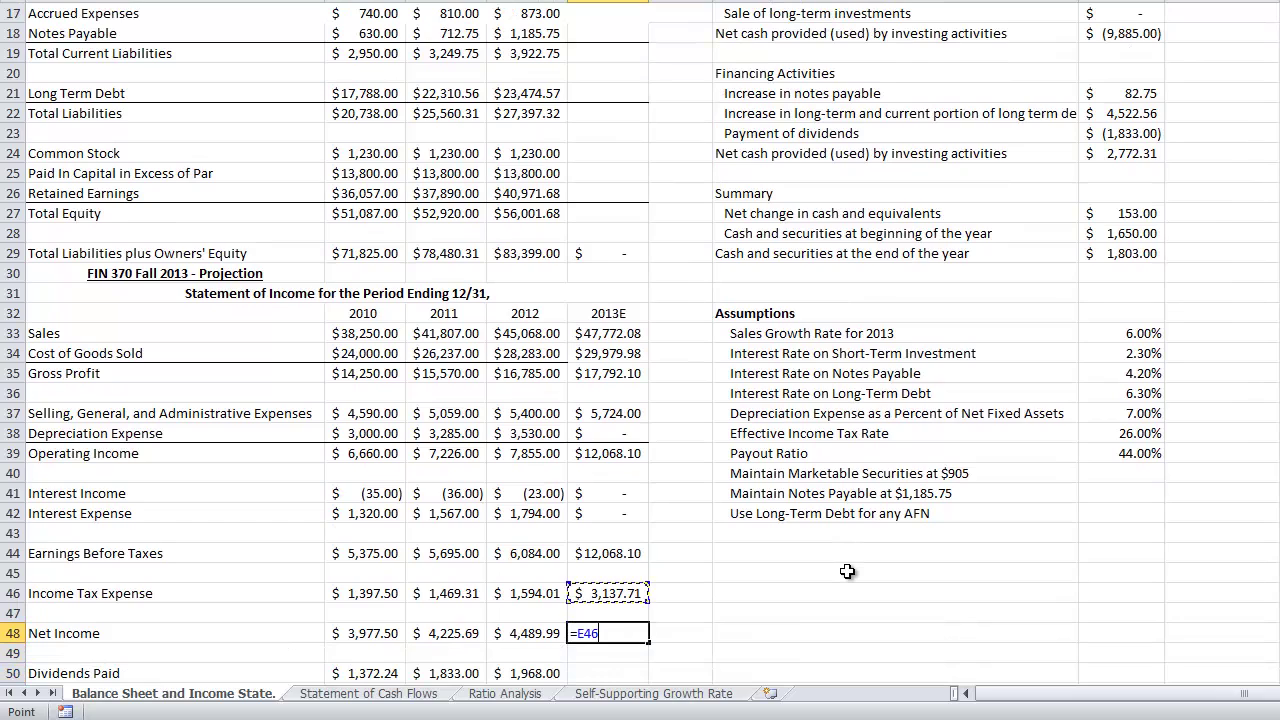
type("-")
key("Up")
key("Up")
key("Return")
Step: Enter =H39*E48 for 2013E Dividends Paid in E50, multiplying the payout ratio by Net Income
key("Down")
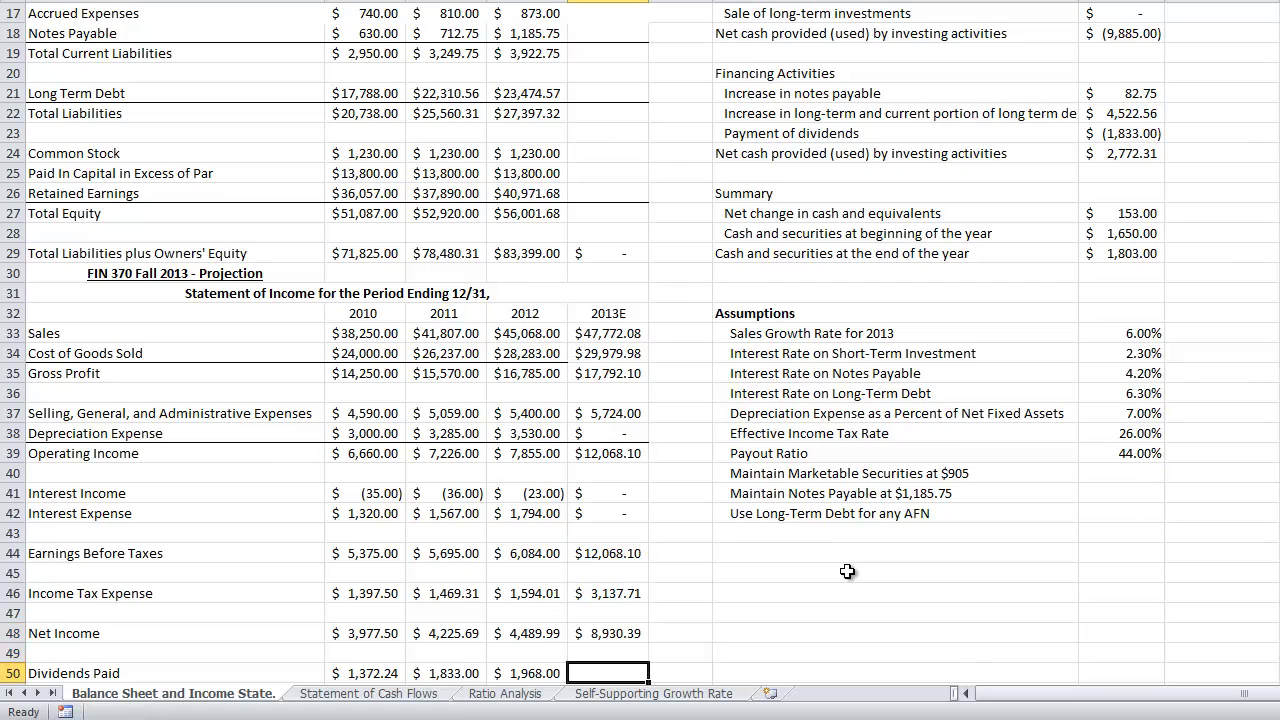
type("=")
key("Right")
key("Right")
key("Right")
key("Up")
key("Up")
key("Up")
key("Up")
key("Up")
key("Up")
key("Up")
key("Up")
key("Up")
key("Up")
key("Up")
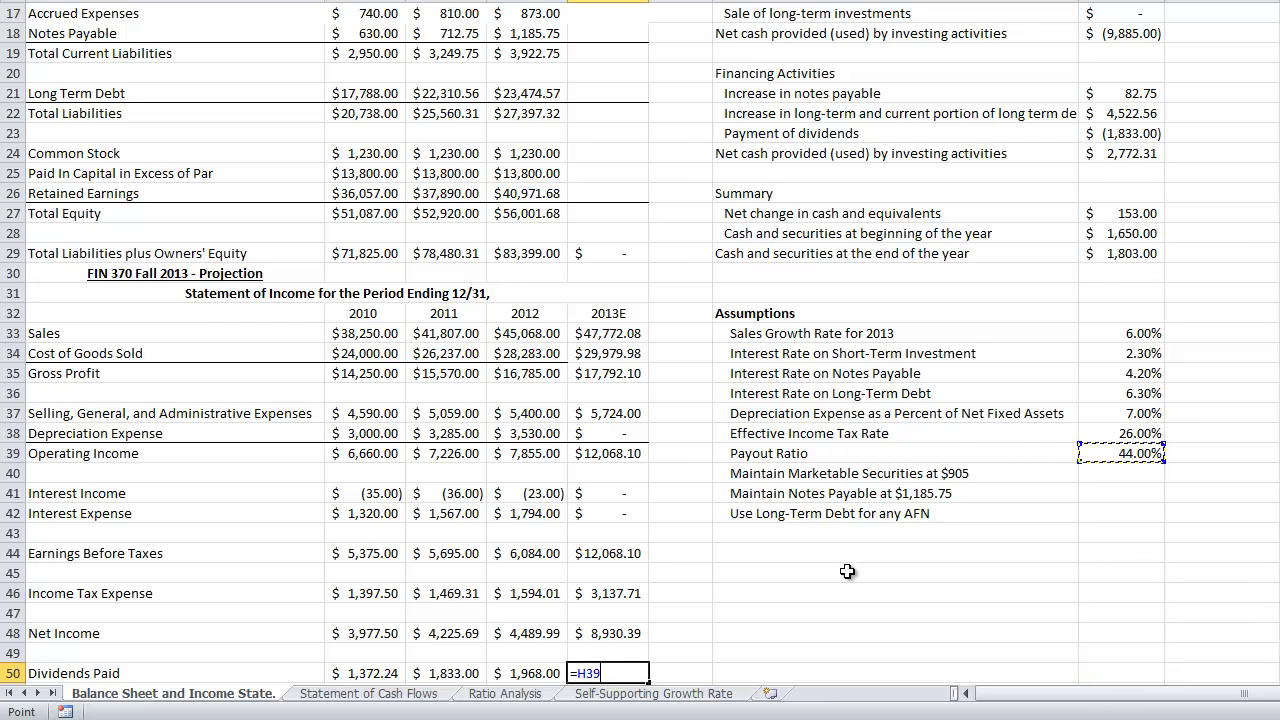
type("*")
key("Up")
key("Up")
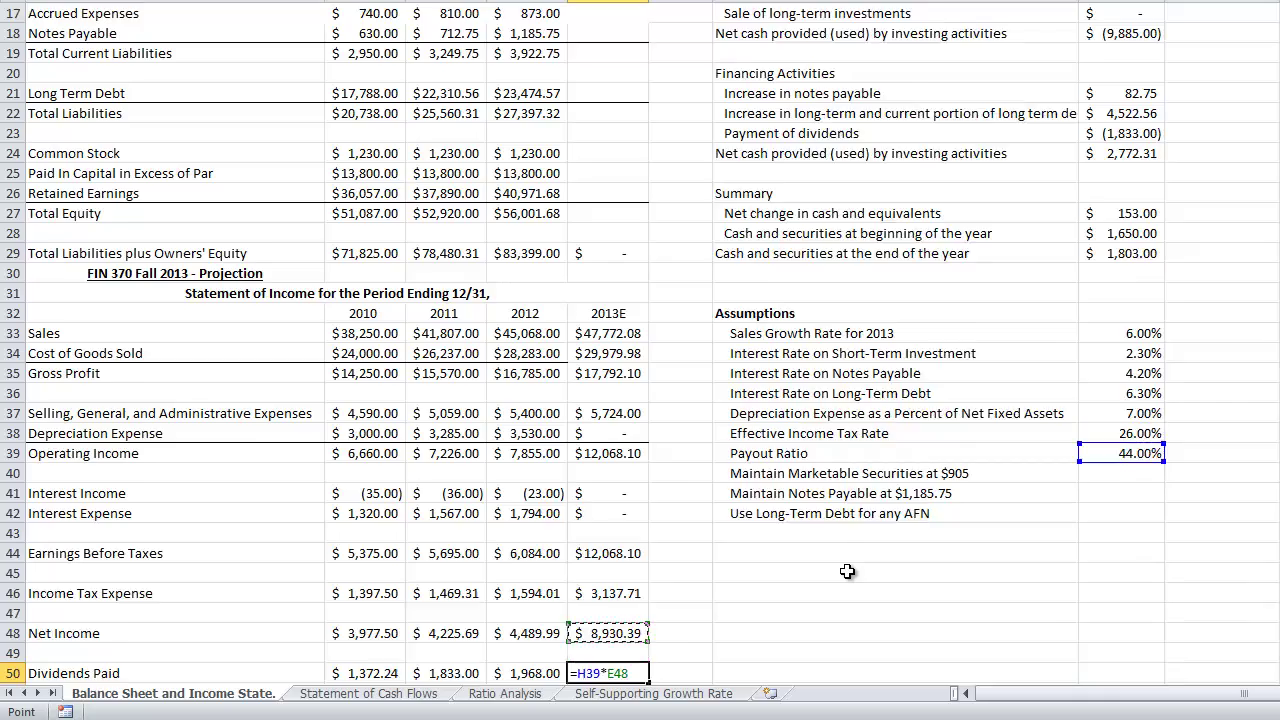
key("Return")
Step: Calculate the 2013E Addition to Retained Earnings in E52 as Net Income minus Dividends Paid, =E48-E50
key("Down")
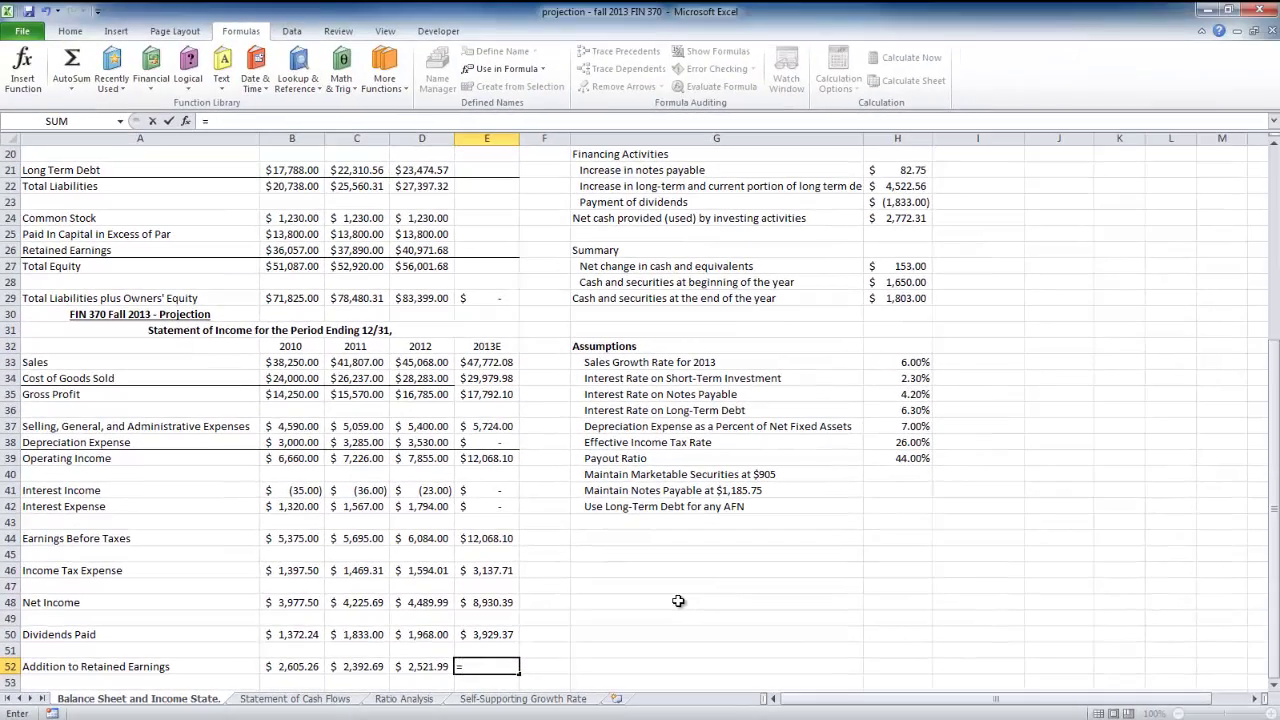
type("=")
key("Up")
key("Up")
key("Up")
key("Up")
type("-")
key("Up")
key("Up")
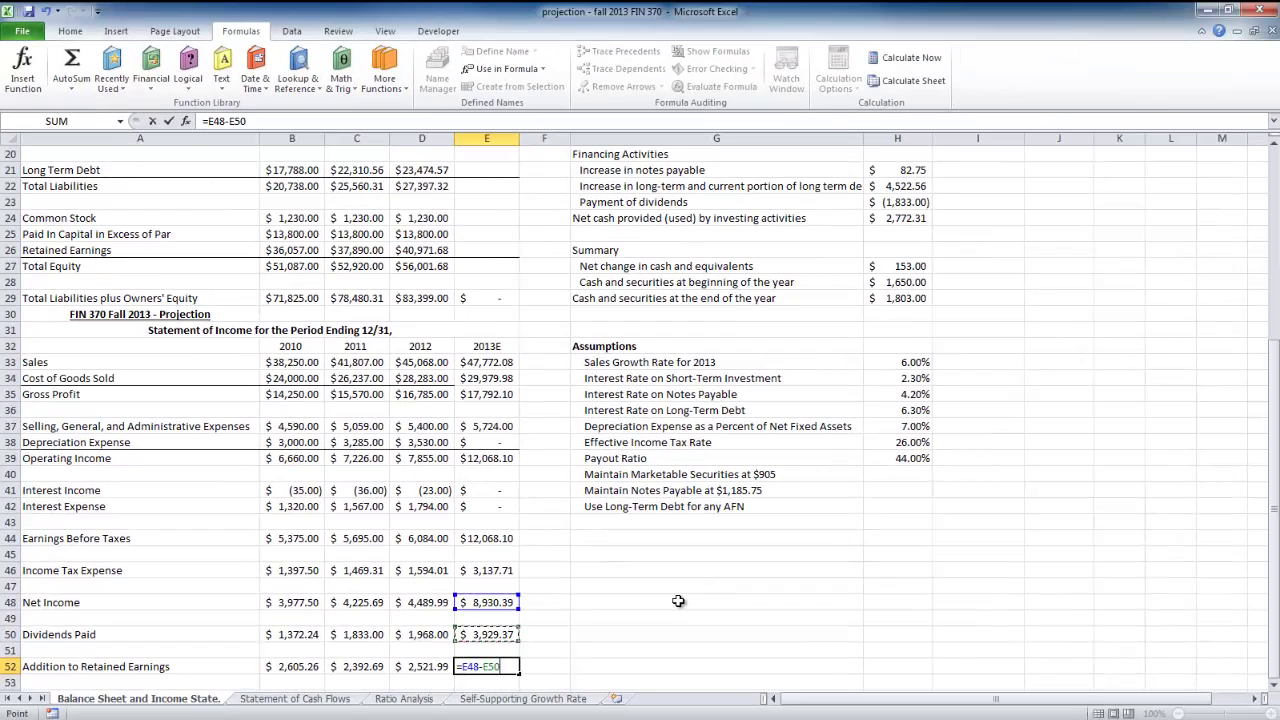
key("Return")
Step: Review the completed 2013E income statement column, checking the cells from Addition to Retained Earnings up to Sales and back to Interest Expense in E42
key("Up")
key("Up")
key("Up")
key("Up")
key("Up")
key("Up")
key("Up")
key("Up")
key("Up")
key("Up")
key("Up")
key("Up")
key("Up")
key("Up")
key("Up")
key("Up")
key("Up")
key("Up")
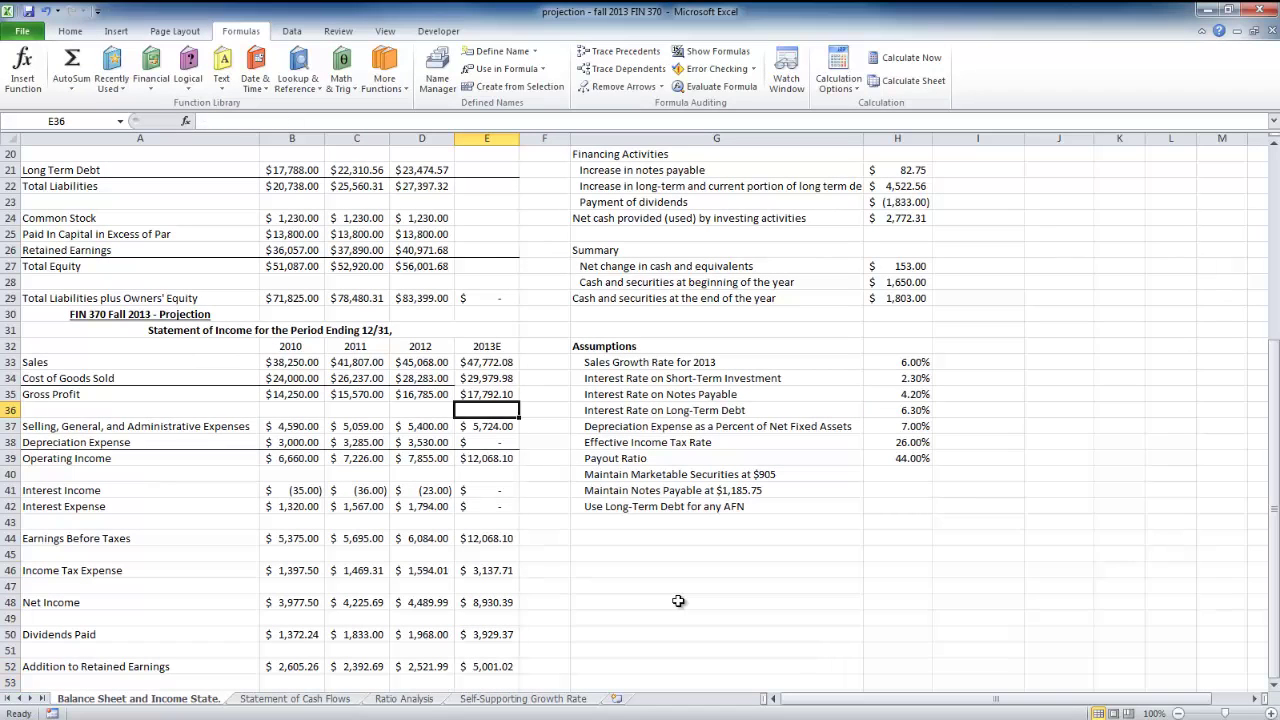
key("Up")
key("Up")
key("Up")
key("Up")
key("Up")
key("Up")
key("Up")
key("Up")
key("Down")
key("Down")
key("Down")
key("Down")
key("Down")
key("Down")
key("Down")
key("Down")
key("Down")
key("Down")
key("Down")
key("Down")
key("Down")
key("Down")
key("Down")
key("Up")
key("Down")
key("Down")
key("Down")
key("Down")
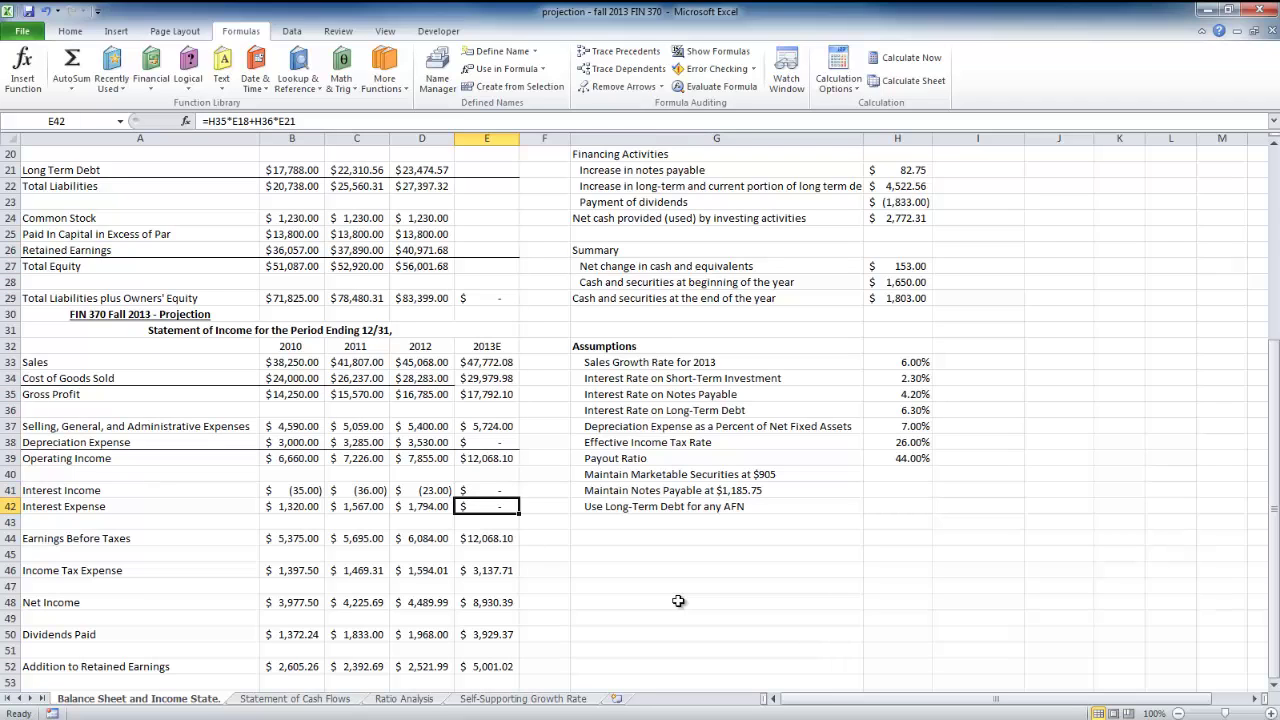
Step: Look over the 2013E income statement column around Interest Expense and down to Addition to Retained Earnings
key("Down")
key("Down")
key("Down")
key("Down")
key("Down")
key("Down")
key("Down")
key("Down")
key("Down")
key("Down")
key("Down")
key("Up")
key("Up")
key("Up")
key("Up")
key("Up")
key("Up")
key("Up")
key("Up")
key("Up")
key("Up")
key("Up")
key("Up")
key("Up")
key("Up")
key("Up")
key("Up")
key("Up")
key("Up")
key("Down")
key("Down")
key("Down")
key("Down")
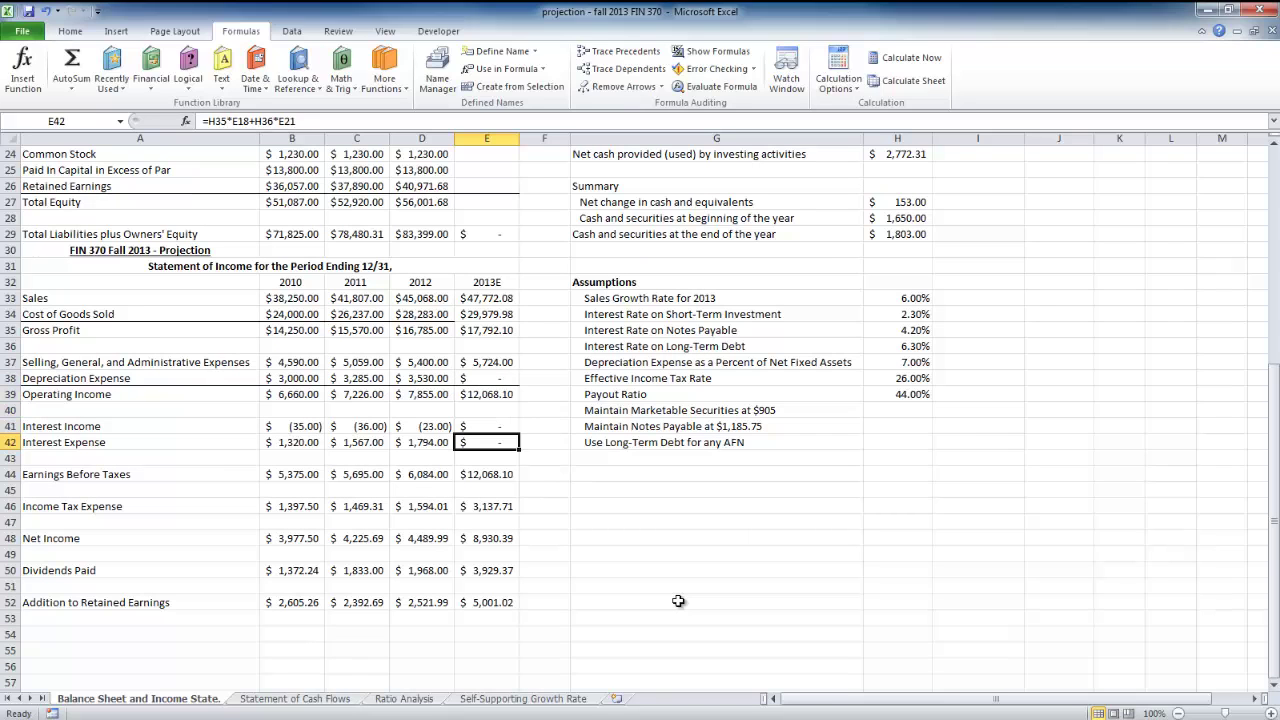
Step: Calculate 2013E Retained Earnings in E26 as 2012 Retained Earnings plus the 2013E Addition to Retained Earnings, =D26+E52
key("Up")
key("Up")
key("Up")
key("Up")
key("Up")
key("Up")
key("Up")
key("Up")
key("Up")
key("Up")
key("Up")
key("Up")
key("Up")
key("Up")
key("Up")
key("Up")
key("Up")
key("Up")
key("Up")
key("Up")
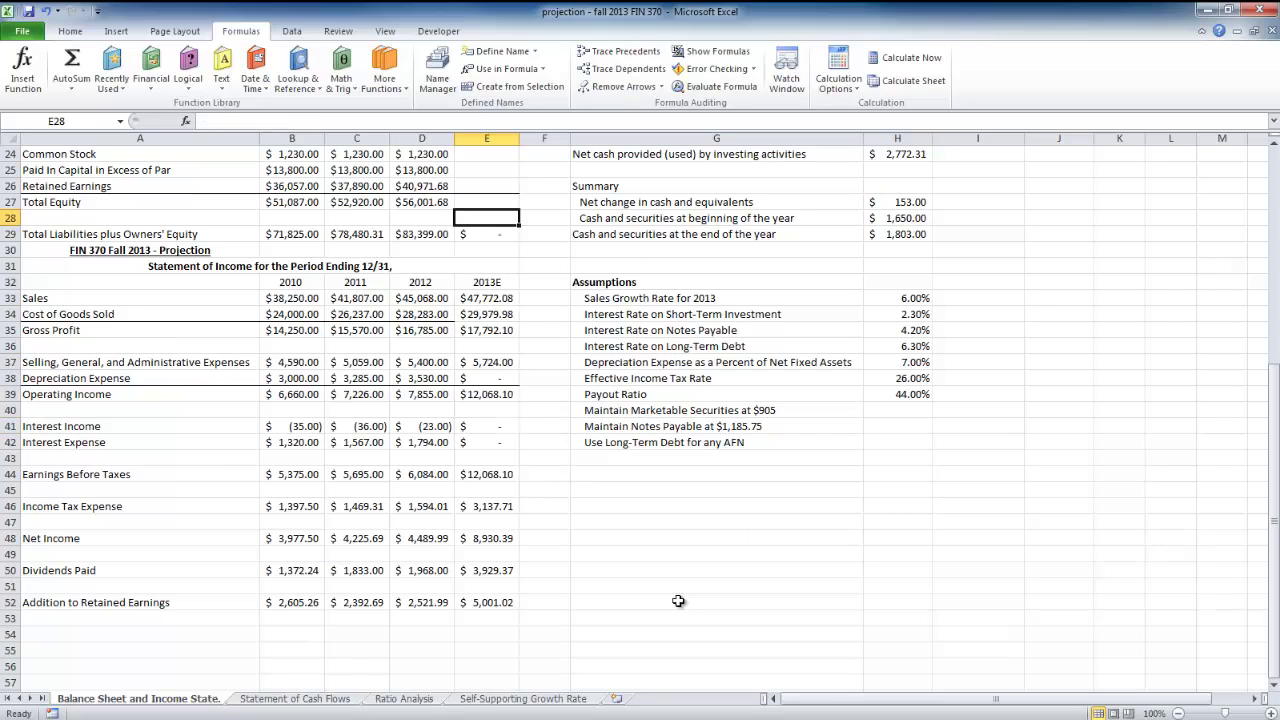
key("Down")
key("Down")
key("Down")
key("Down")
key("Down")
key("Down")
key("Down")
key("Down")
key("Down")
key("Down")
key("Down")
key("Down")
key("Down")
key("Down")
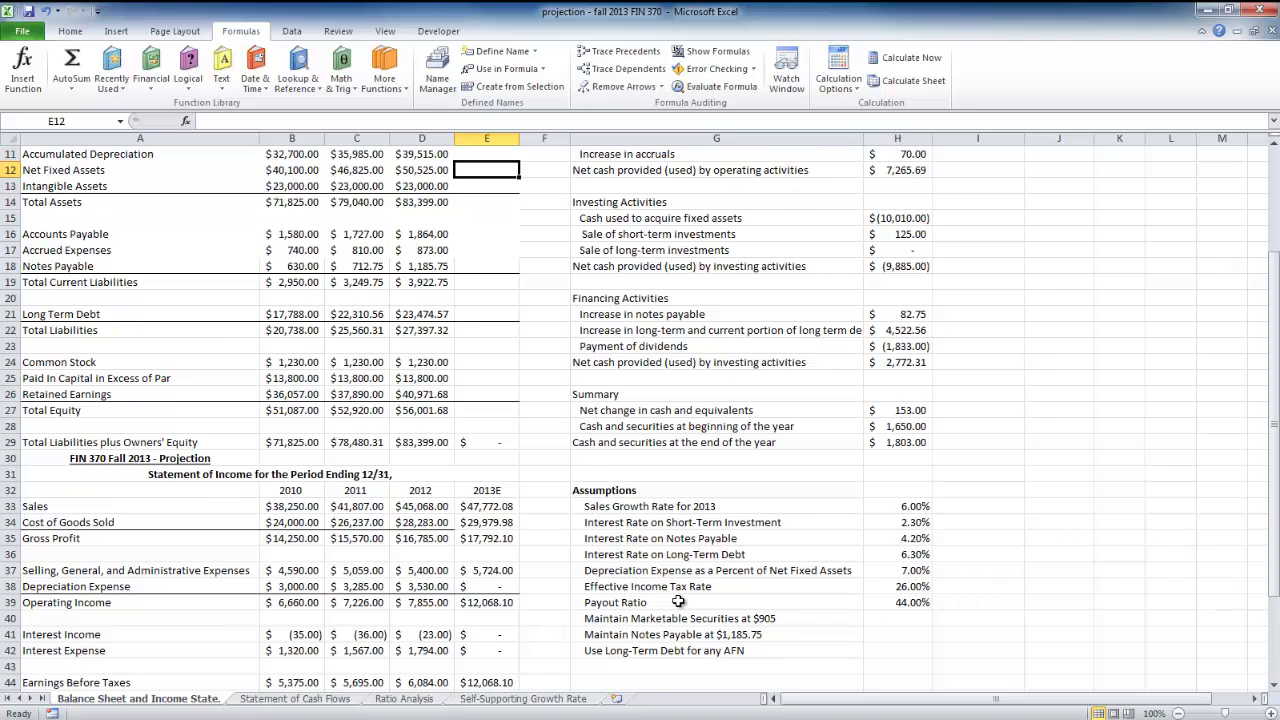
key("Down")
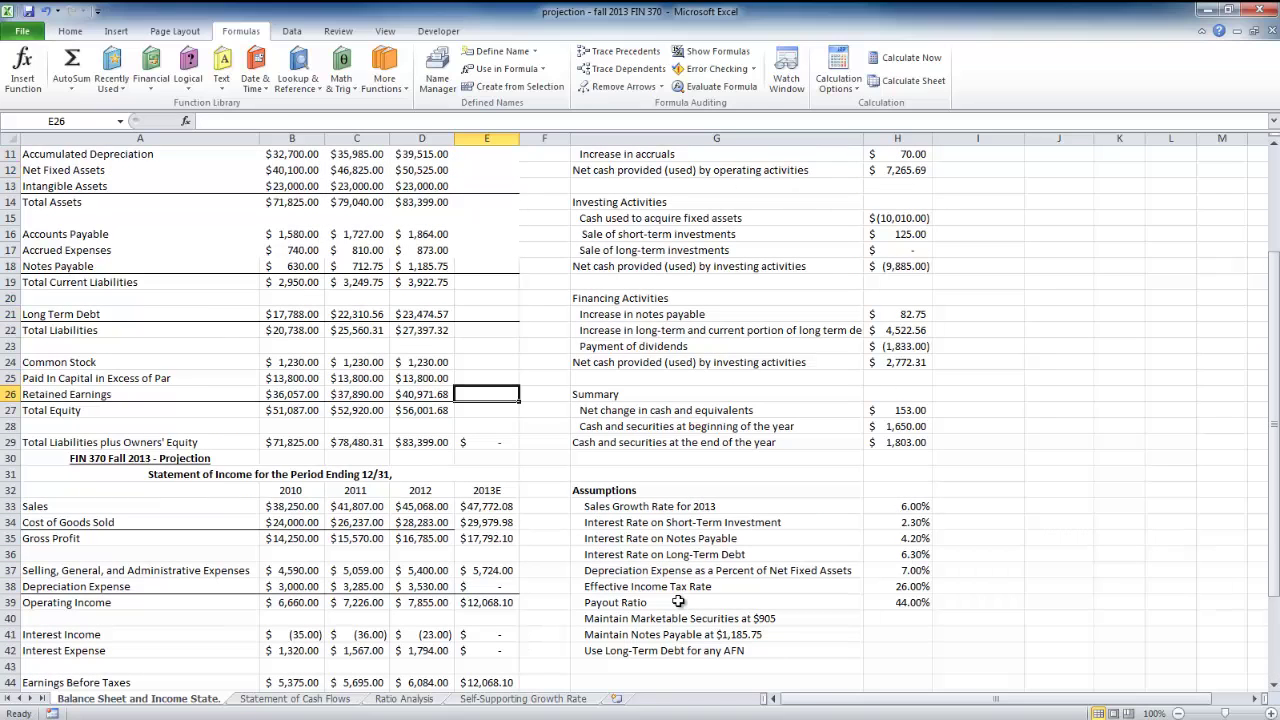
type("=")
key("Left")
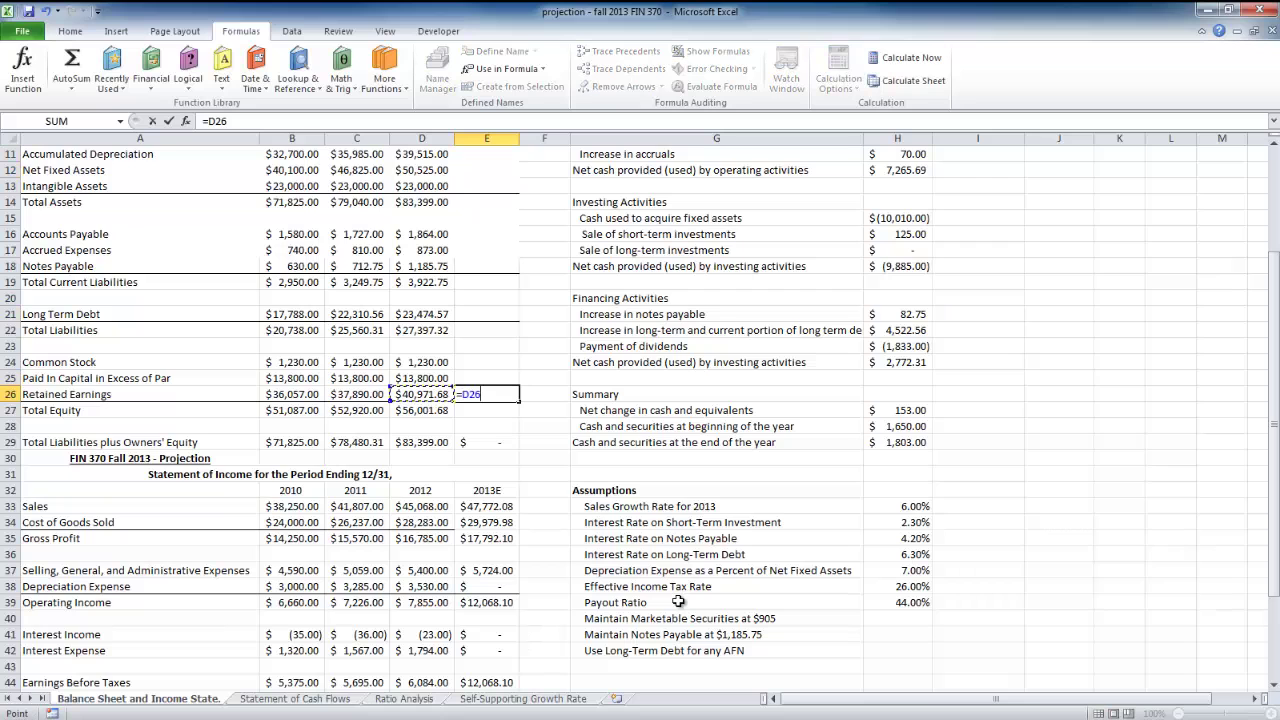
type("+")
key("Down")
key("Down")
key("Down")
key("Down")
key("Down")
key("Down")
key("Down")
key("Down")
key("Down")
key("Down")
key("Down")
key("Down")
key("Down")
key("Down")
key("Down")
key("Down")
key("Down")
key("Down")
key("Down")
key("Down")
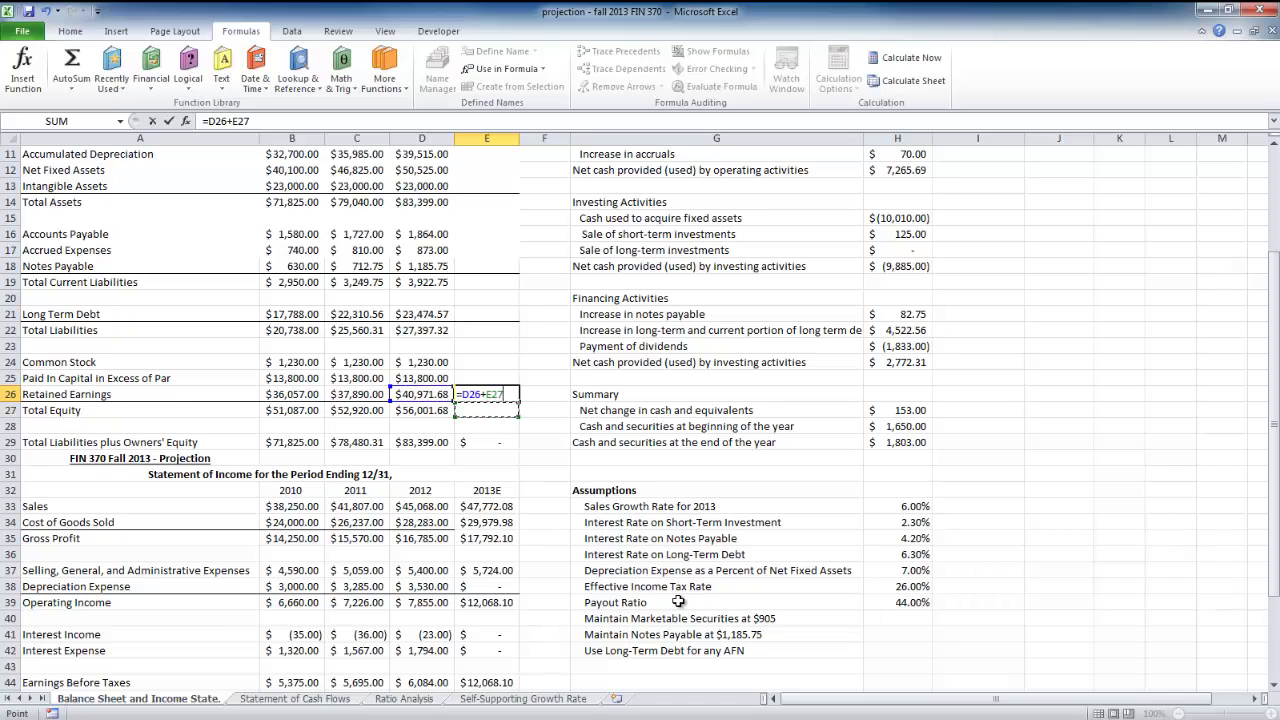
key("Up")
key("Up")
key("Up")
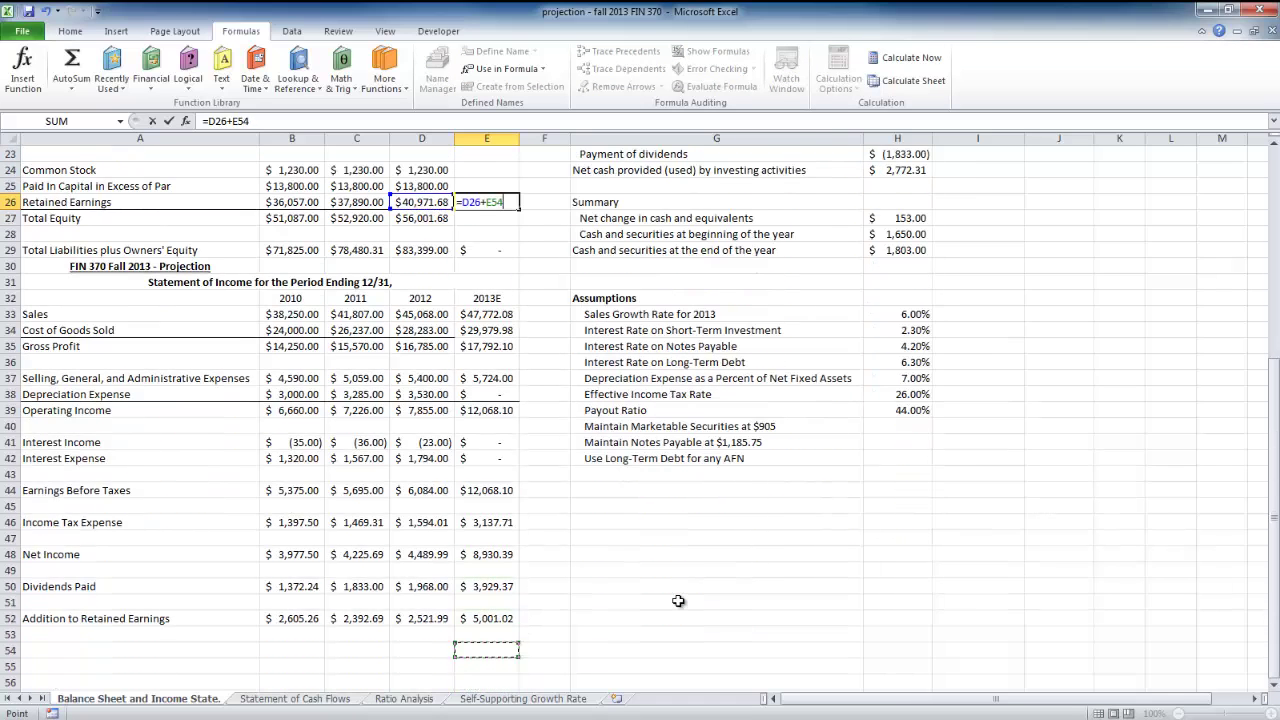
key("Return")
Step: Examine the 2013E column of the balance sheet up to Current Assets and the income statement's Sales through Gross Profit with the listed assumptions
key("Up")
key("Up")
key("Up")
key("Up")
key("Up")
key("Up")
key("Up")
key("Up")
key("Up")
key("Up")
key("Up")
key("Up")
key("Up")
key("Up")
key("Up")
key("Up")
key("Up")
key("Up")
key("Up")
key("Up")
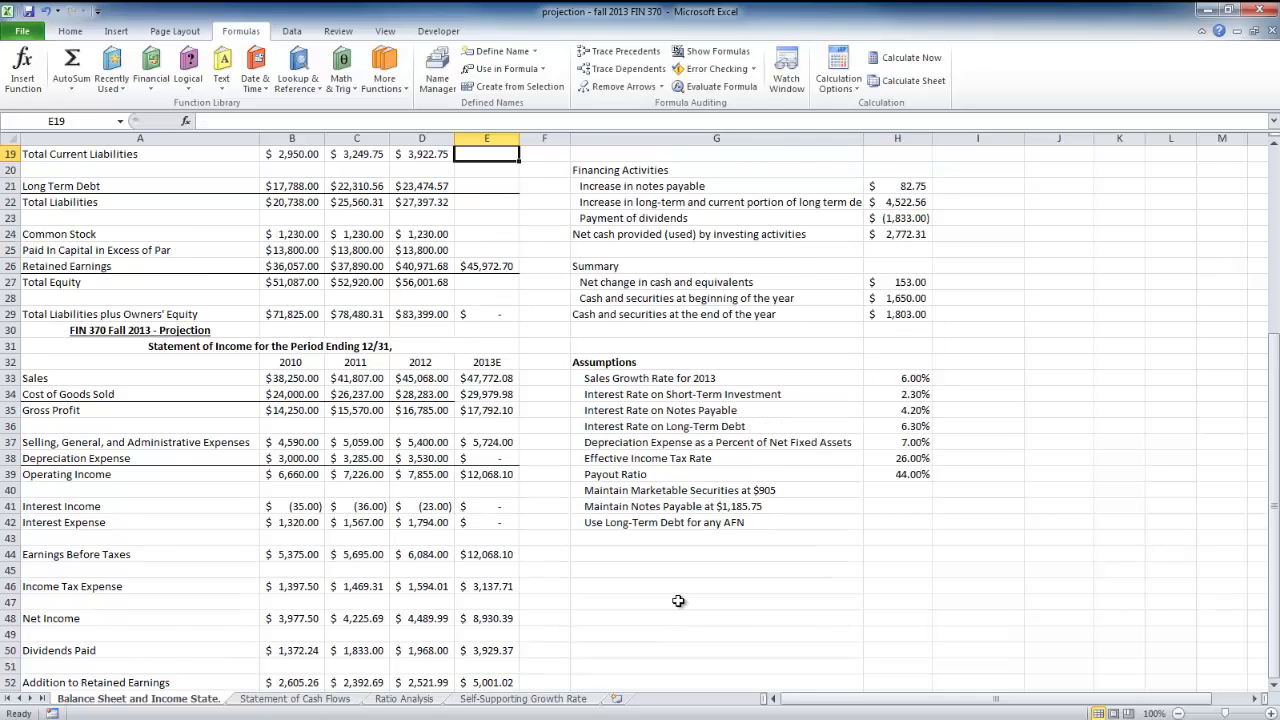
key("Up")
key("Up")
key("Up")
key("Up")
key("Up")
key("Down")
key("Down")
key("Down")
key("Down")
key("Down")
key("Down")
key("Down")
key("Down")
key("Down")
key("Down")
key("Down")
key("Down")
key("Down")
key("Down")
key("Down")
key("Down")
key("Down")
key("Down")
key("Down")
key("Down")
key("Down")
key("Down")
key("Down")
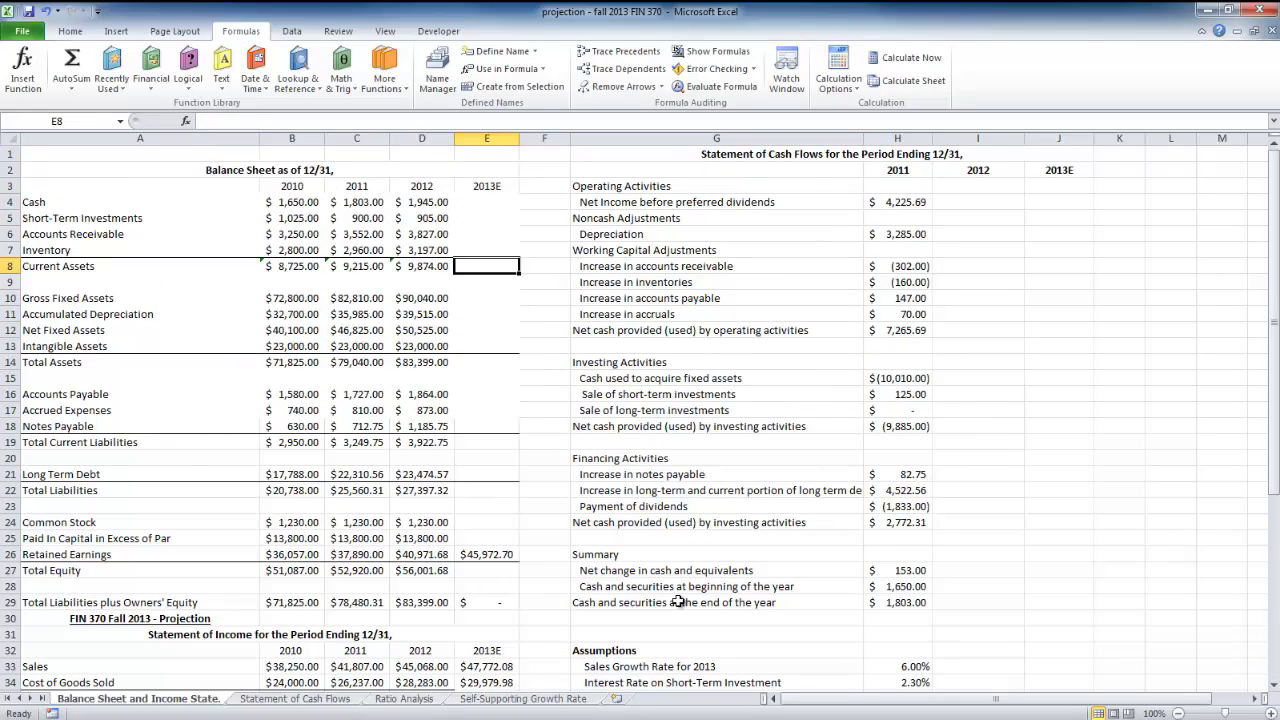
key("Up")
key("Up")
key("Up")
key("Up")
key("Up")
key("Up")
key("Up")
key("Up")
key("Up")
key("Up")
key("Up")
key("Up")
key("Up")
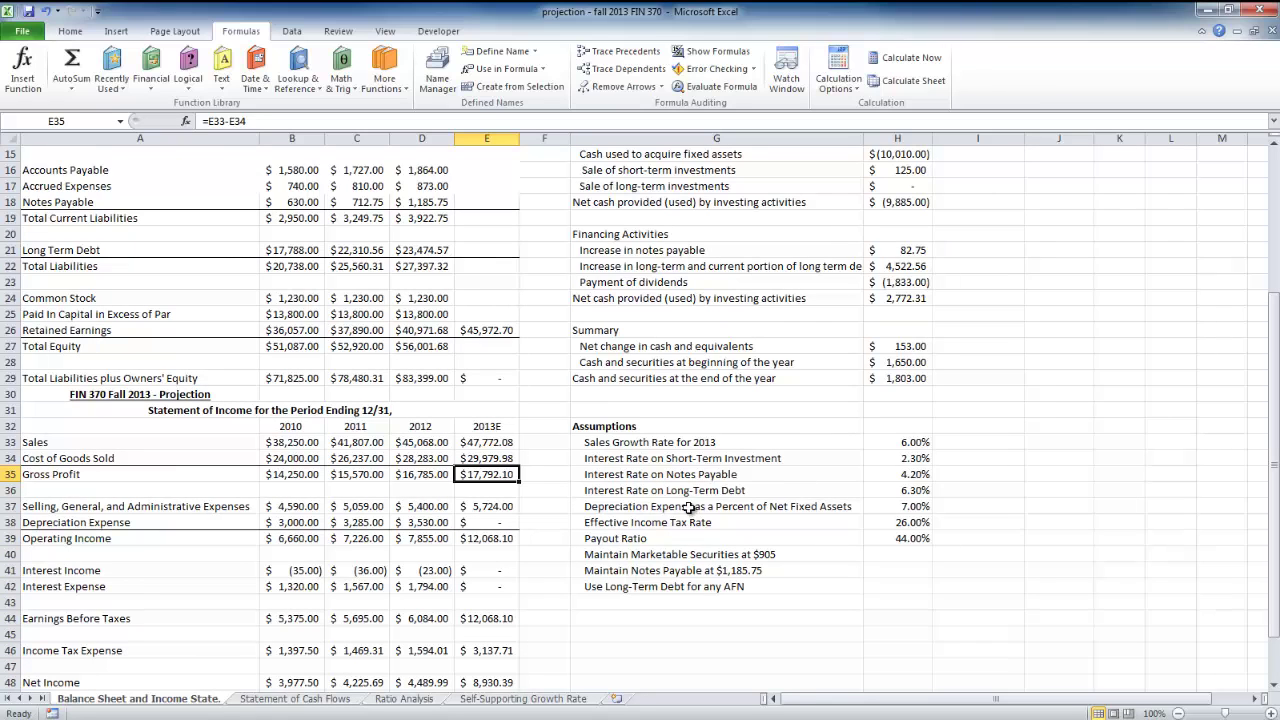
Step: Project 2013E Cash in E4 by growing the 2012 balance at the sales growth rate, =D4*(1+growth)
key("Up")
key("Up")
key("Up")
key("Up")
key("Up")
key("Up")
key("Up")
key("Up")
key("Up")
key("Up")
key("Up")
key("Up")
key("Up")
key("Up")
key("Up")
key("Up")
key("Up")
key("Up")
key("Up")
key("Up")
key("Up")
key("Up")
key("Up")
key("Up")
key("Up")
key("Up")
key("Up")
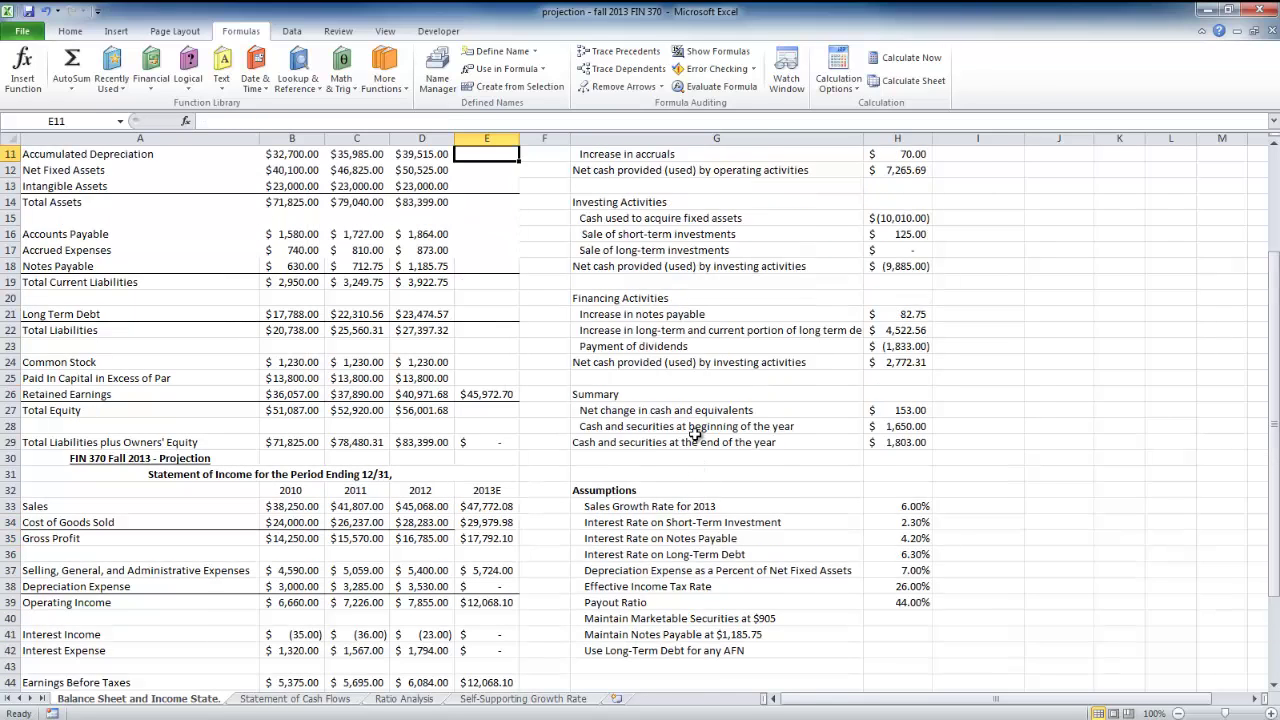
left_click(488, 205)
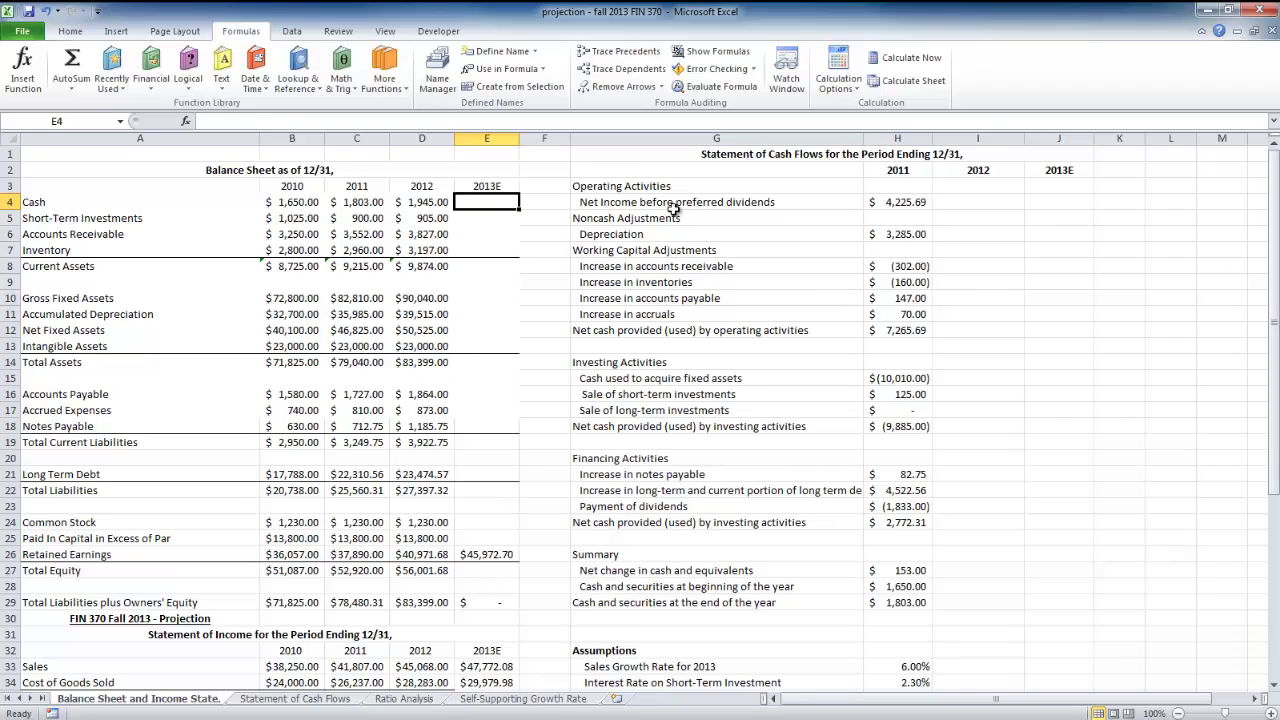
key("Left")
key("Left")
key("Left")
key("Right")
key("Right")
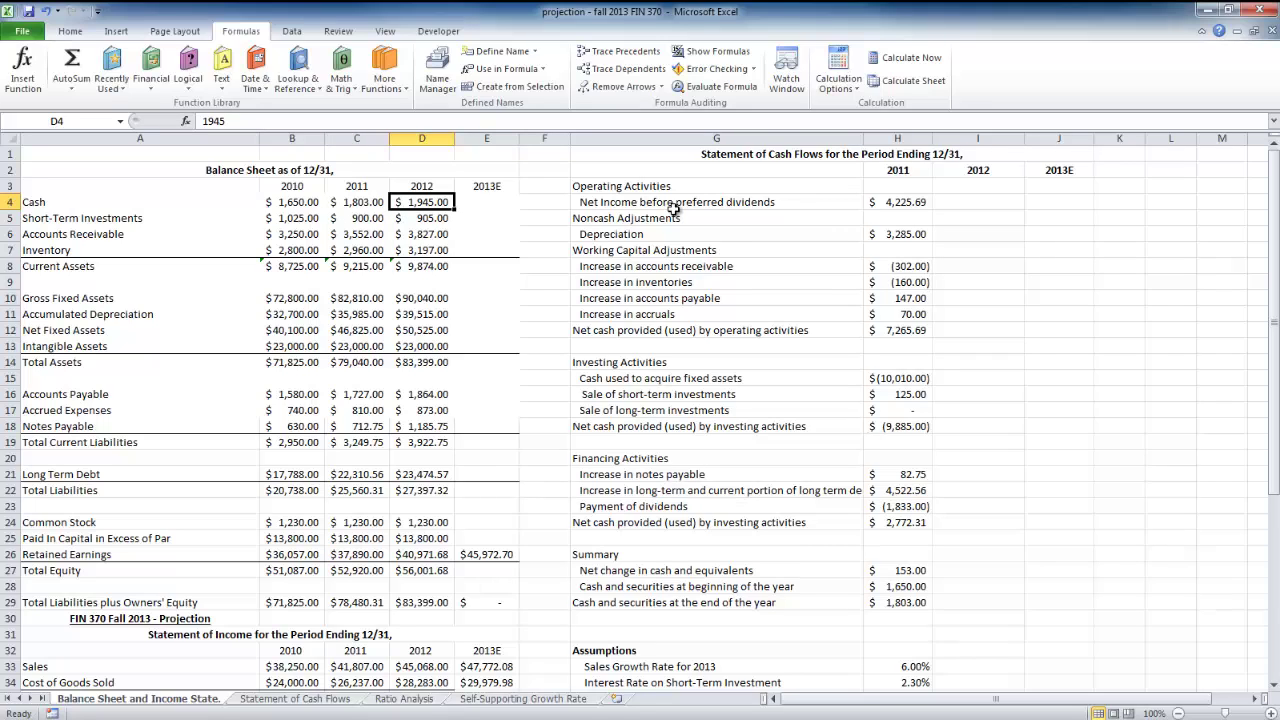
key("Right")
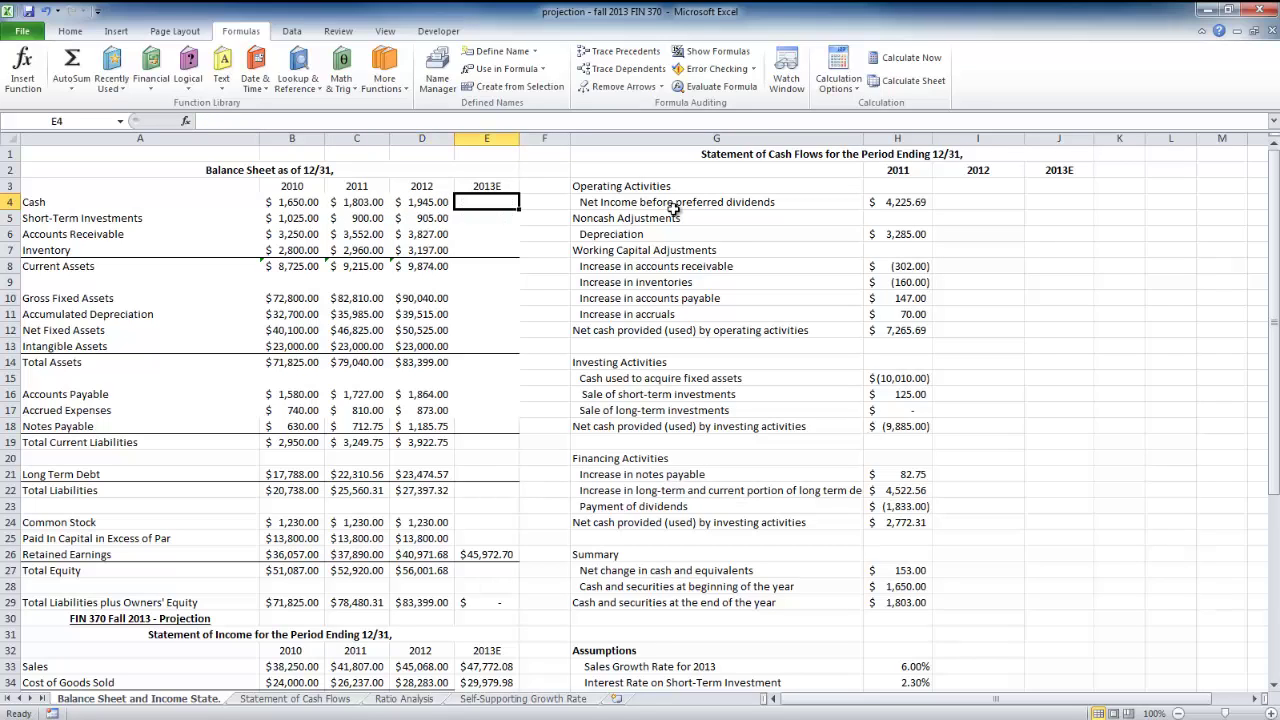
type("=")
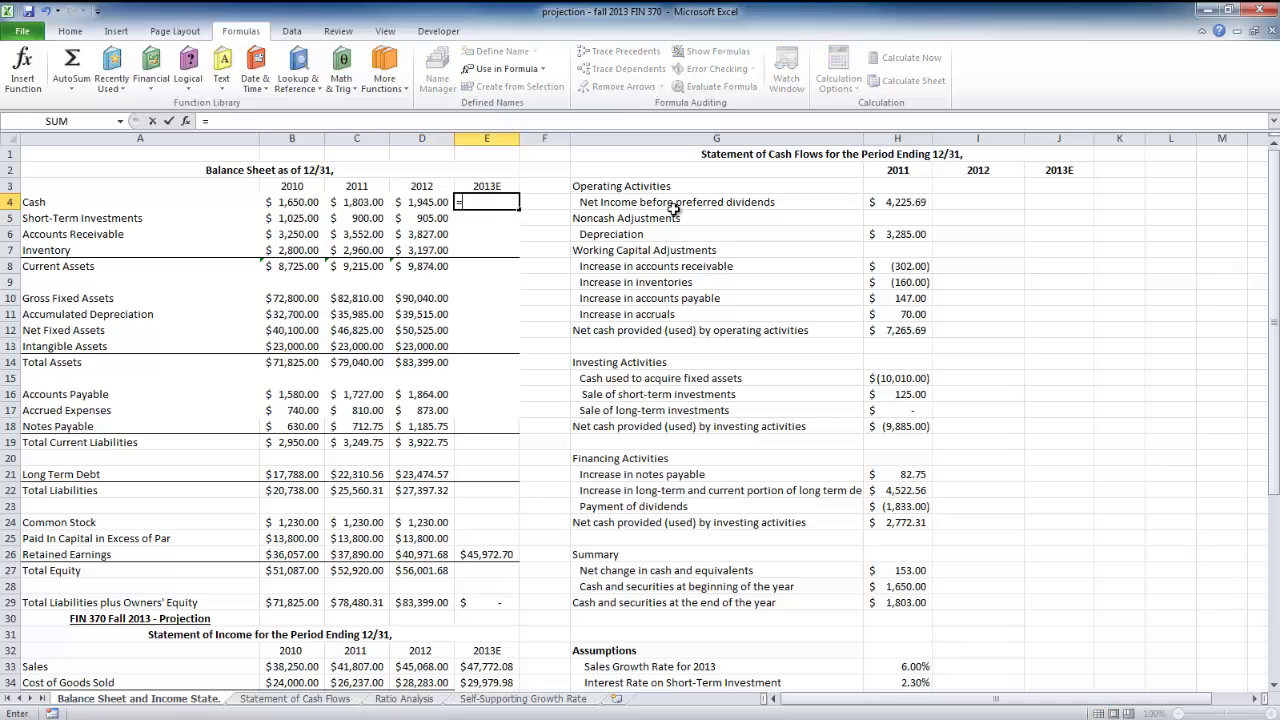
key("Left")
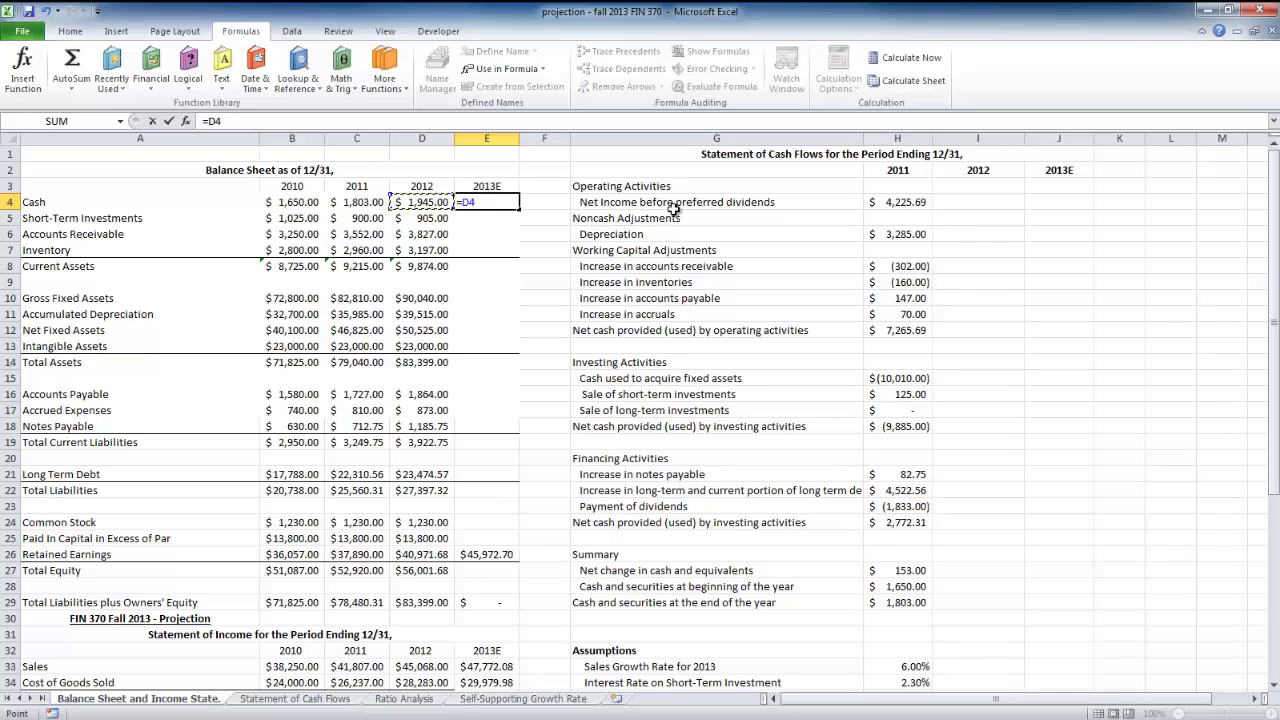
type("*(1+growth")
key("Return")
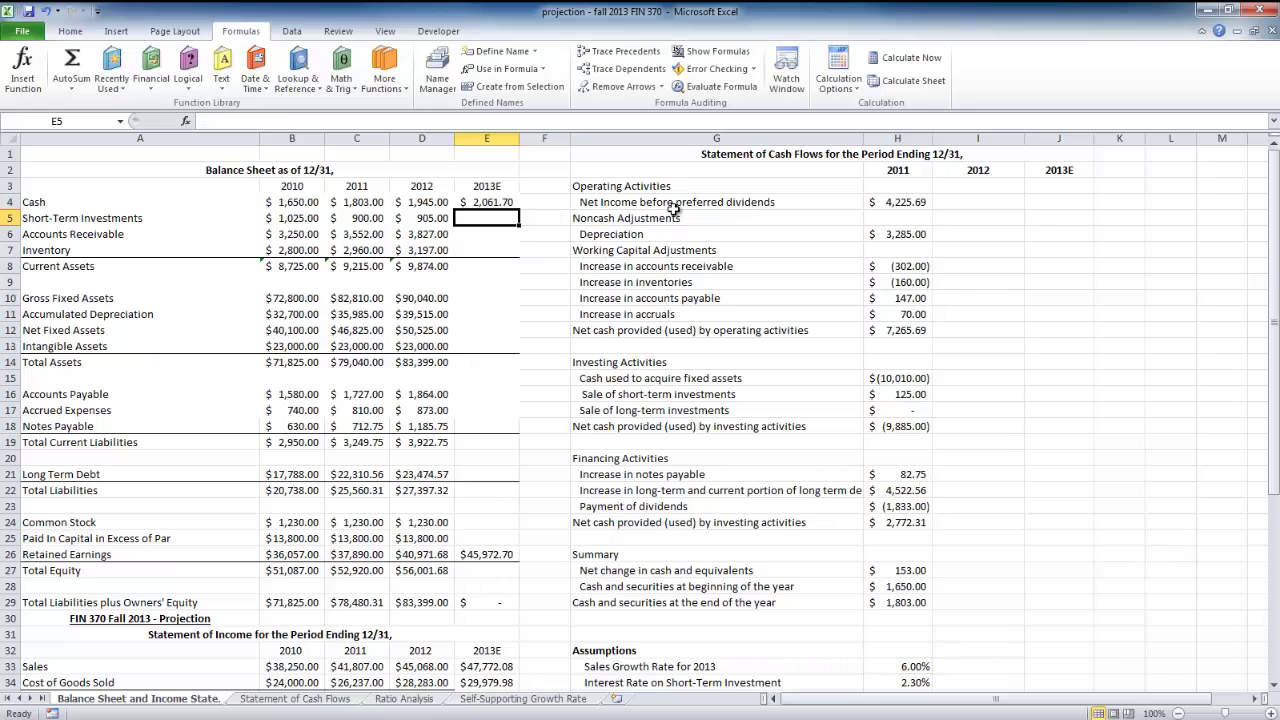
Step: Hold 2013E Short-Term Investments in E5 at the 2012 balance with =D5, following the marketable securities assumption
left_click_drag(1275, 280, 1276, 563)
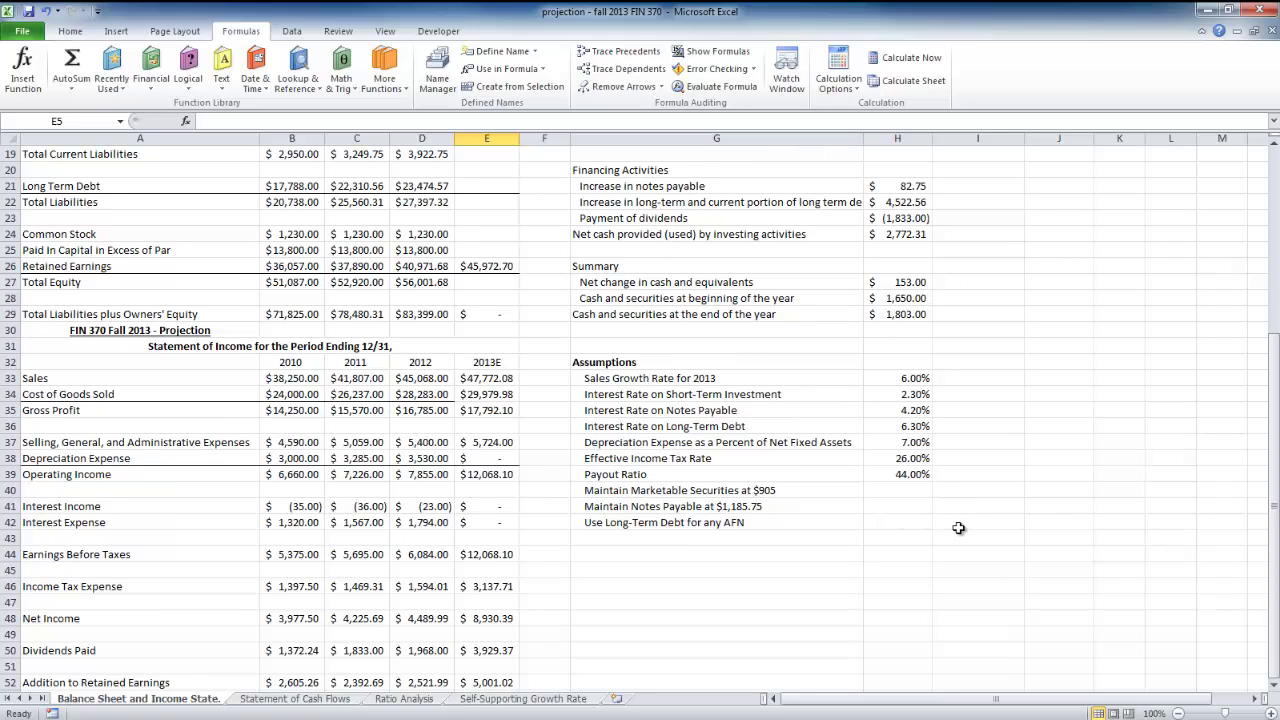
left_click_drag(1275, 433, 1275, 418)
type("=D5")
key("Return")
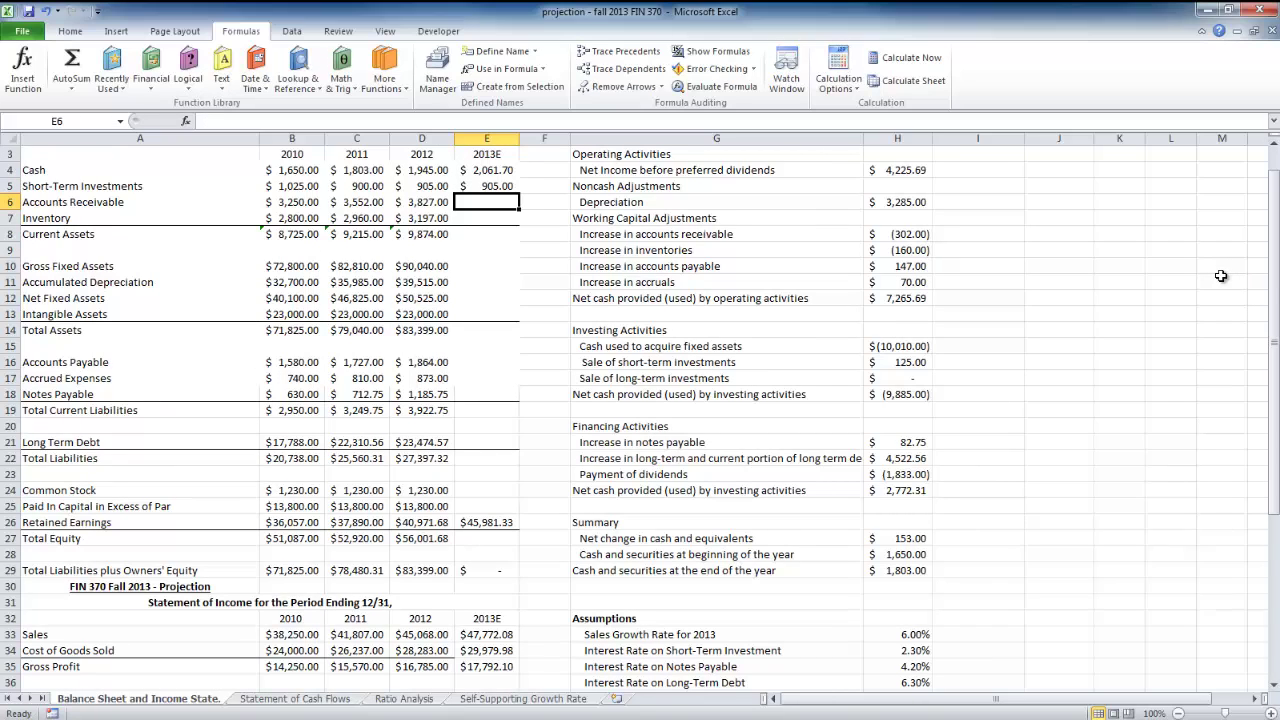
Step: Project 2013E Accounts Receivable in E6 from the 2012 balance and the growth rate, =D6*(1+growth)
type("=")
key("Left")
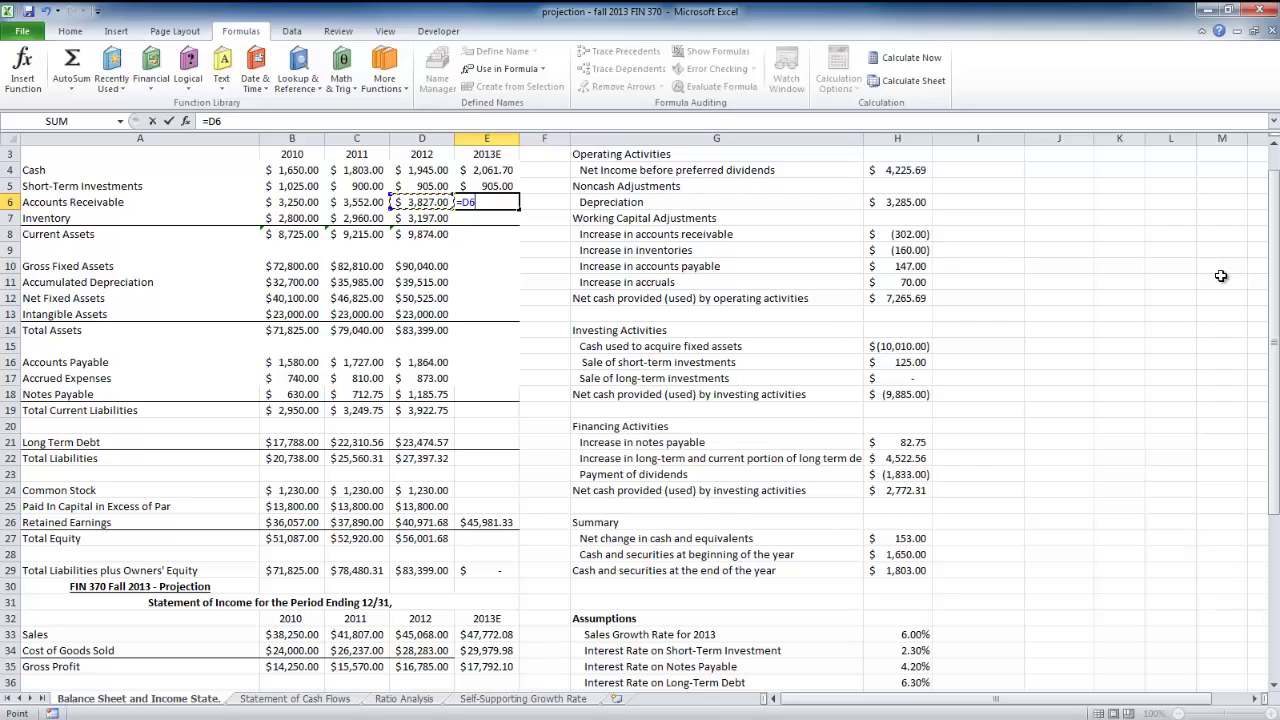
type("*(1+growth)")
key("Return")
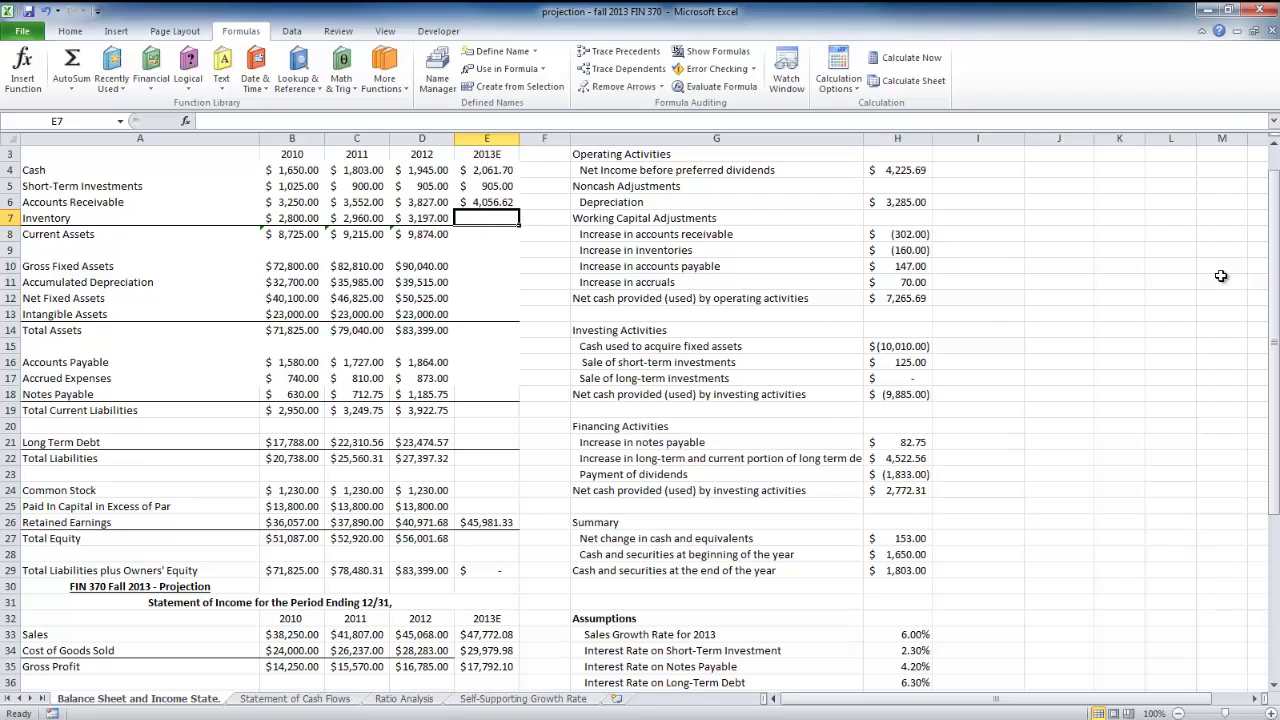
Step: Project 2013E Inventory in E7 from the 2012 balance and the growth rate, =D7*(1+growth)
type("=")
key("Left")
type("*")
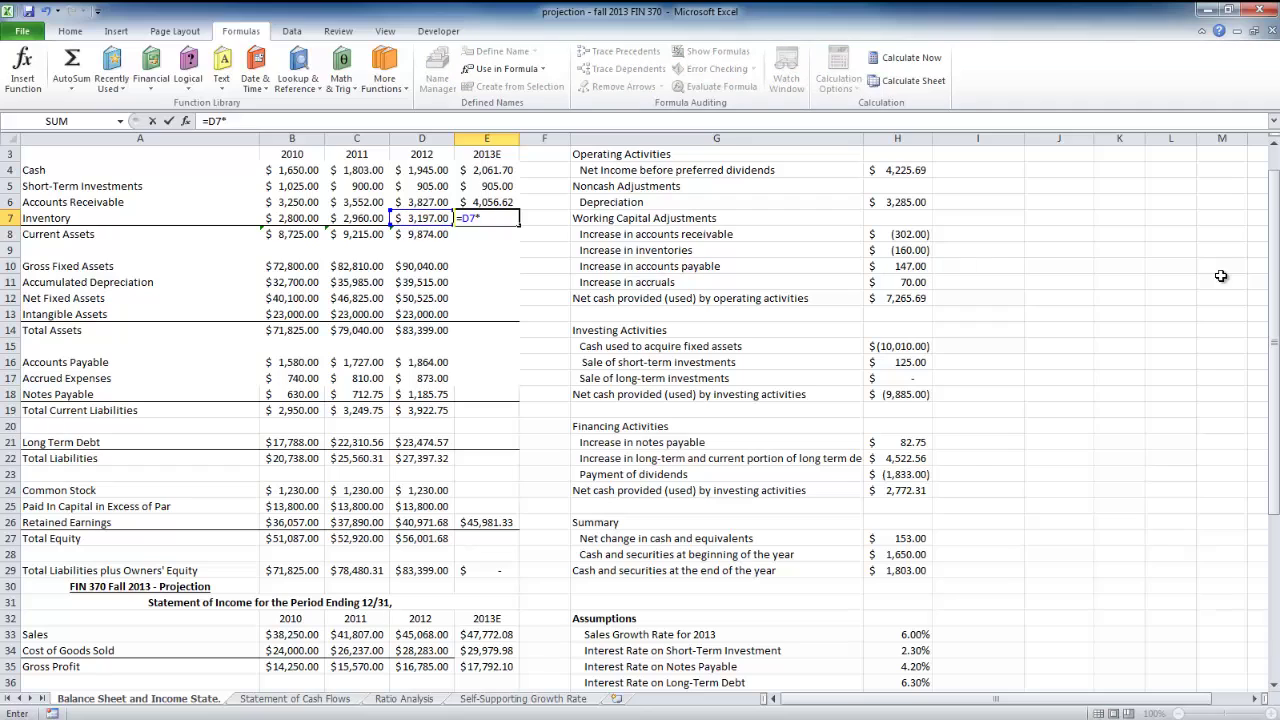
type("(1+growth")
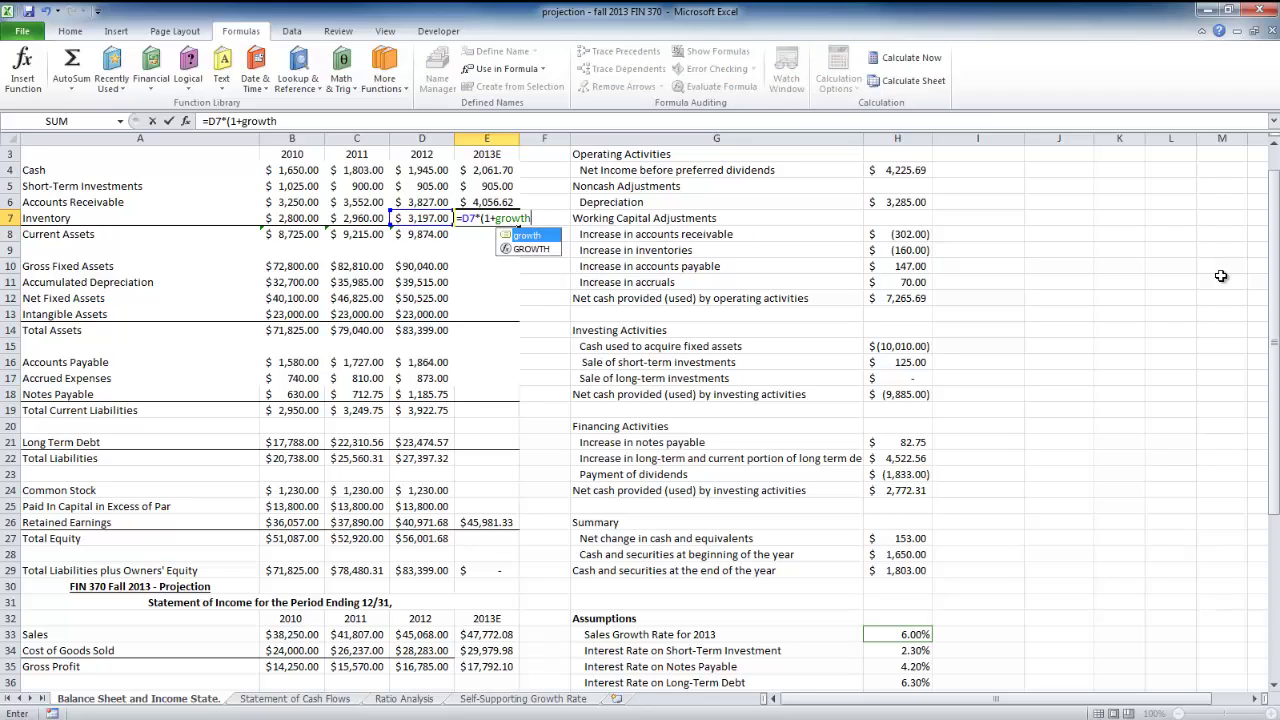
key("Return")
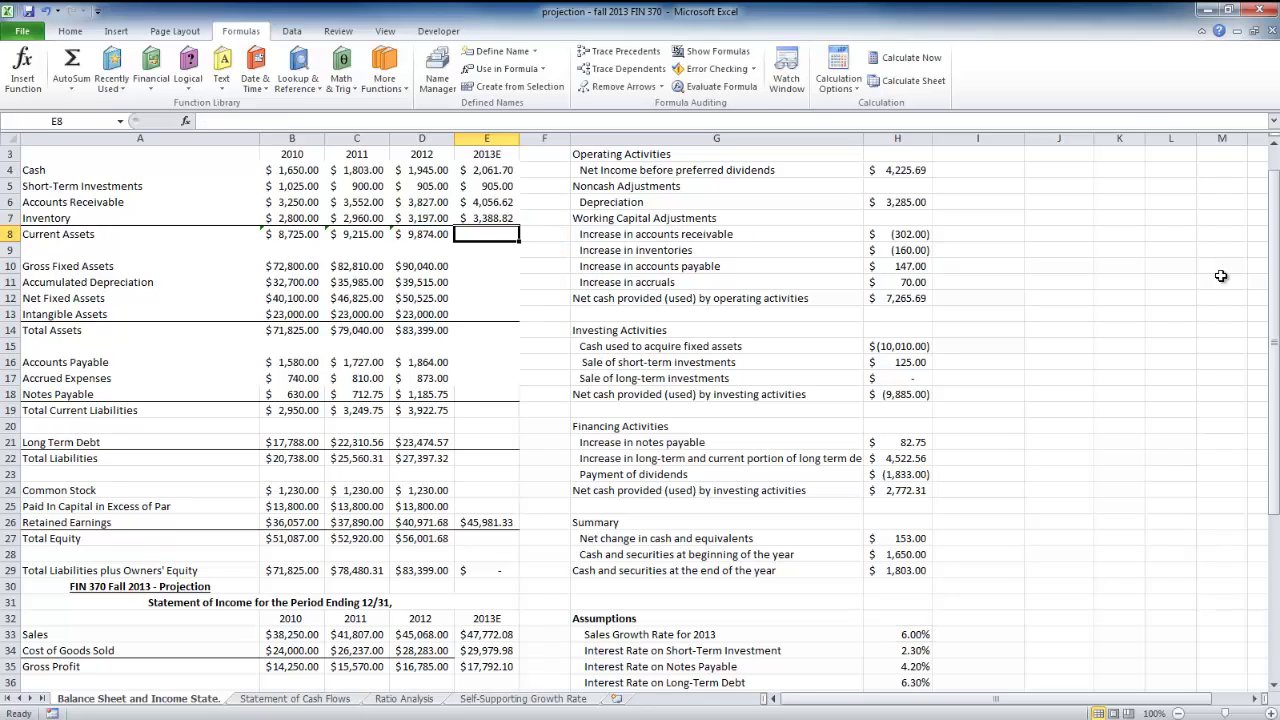
Step: Total 2013E Current Assets in E8 by summing Cash through Inventory, =SUM(E4:E7)
type("=sum(")
key("Up")
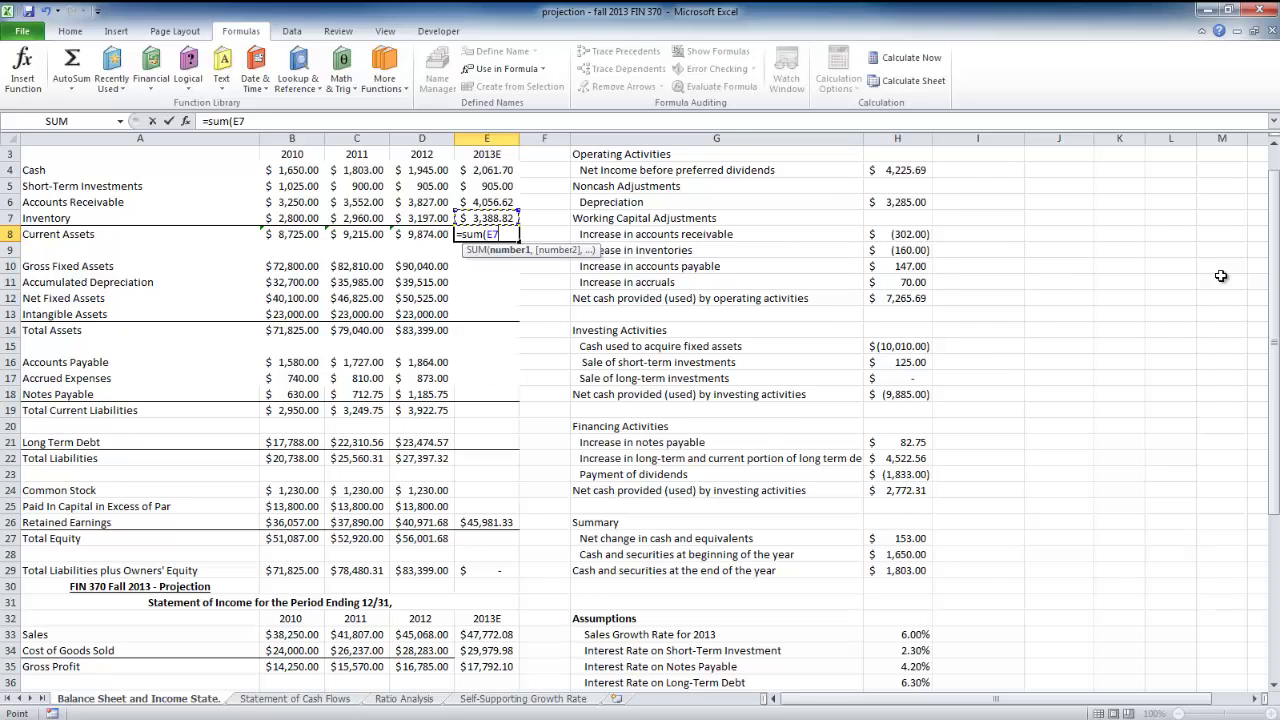
key("shift+Up")
key("shift+Up")
key("shift+Up")
type(")")
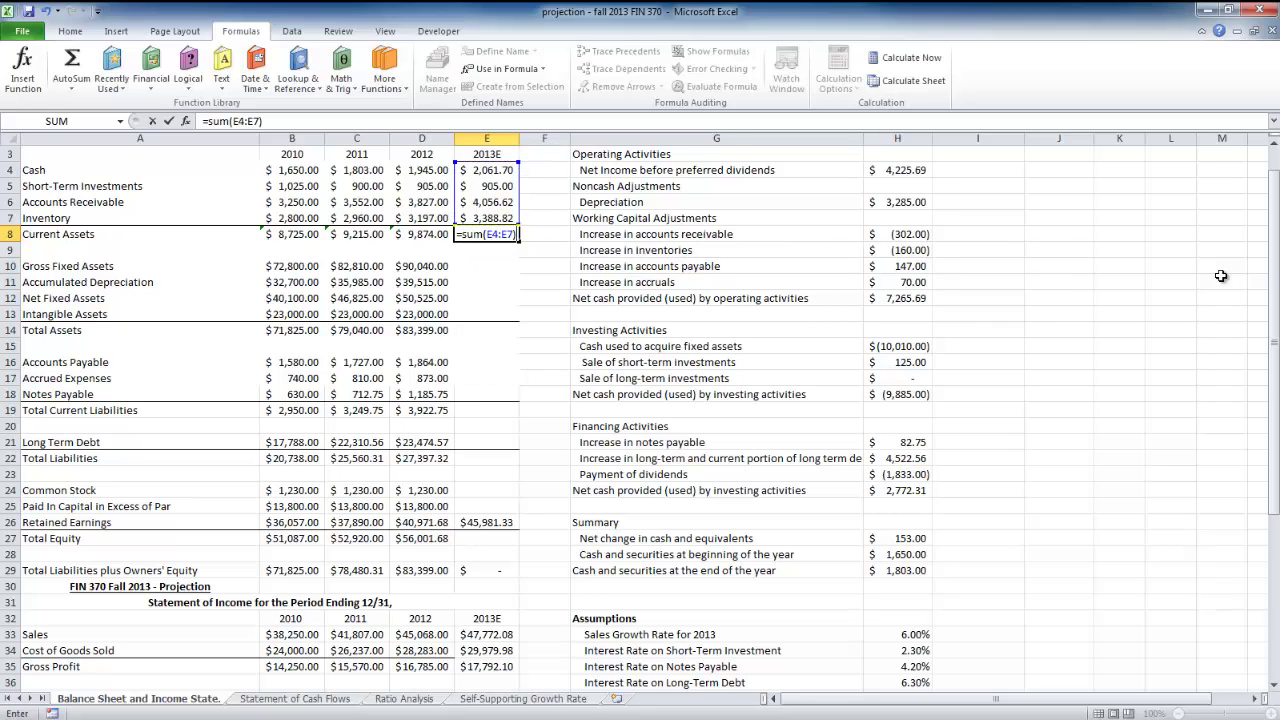
key("Return")
Step: Project 2013E Net Fixed Assets in E12 from the 2012 balance and the growth rate, =D12*(1+growth)
key("Down")
key("Down")
key("Down")
key("Down")
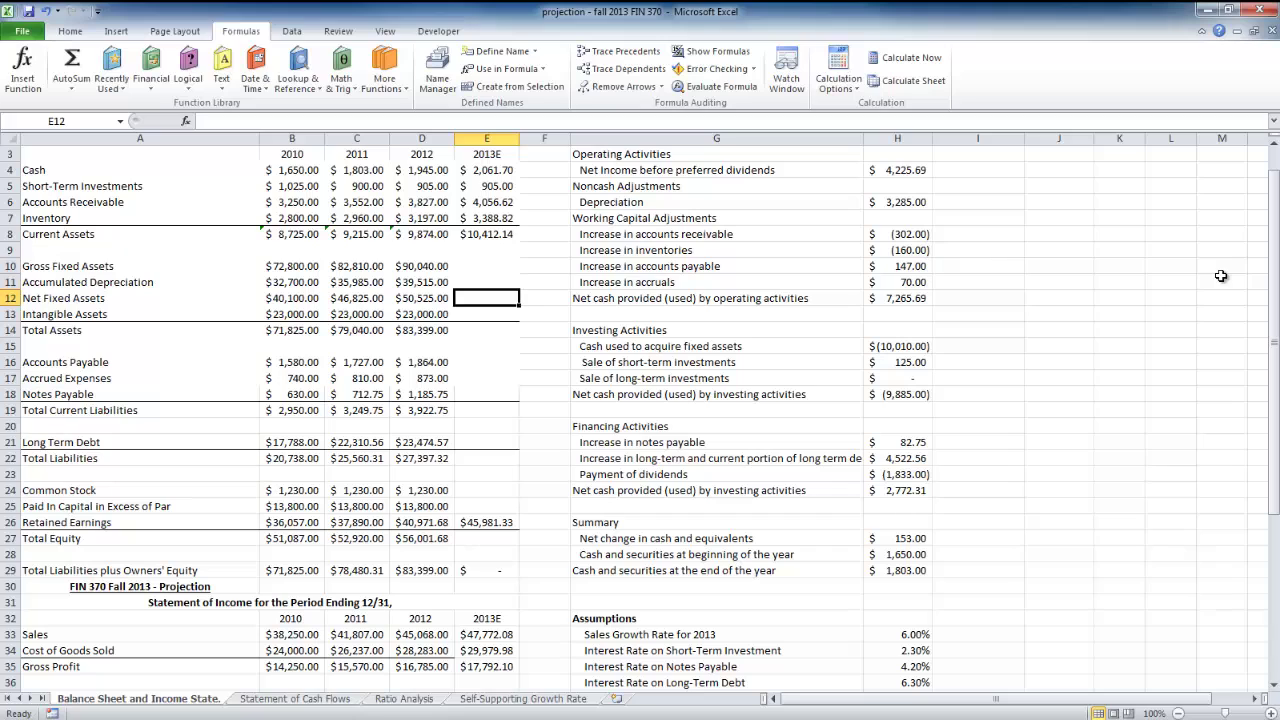
key("Up")
type("=")
key("Left")
type("*(1+grw")
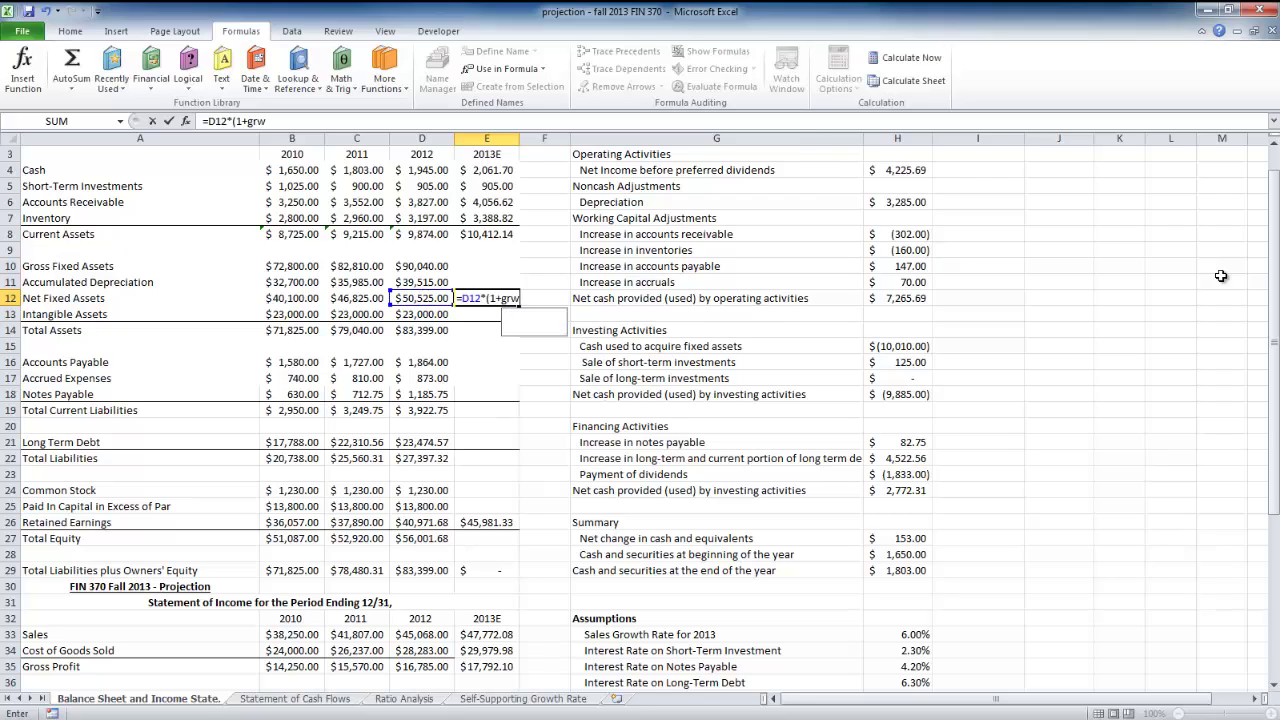
key("BackSpace")
type("oth")
key("BackSpace")
key("BackSpace")
type("wth)")
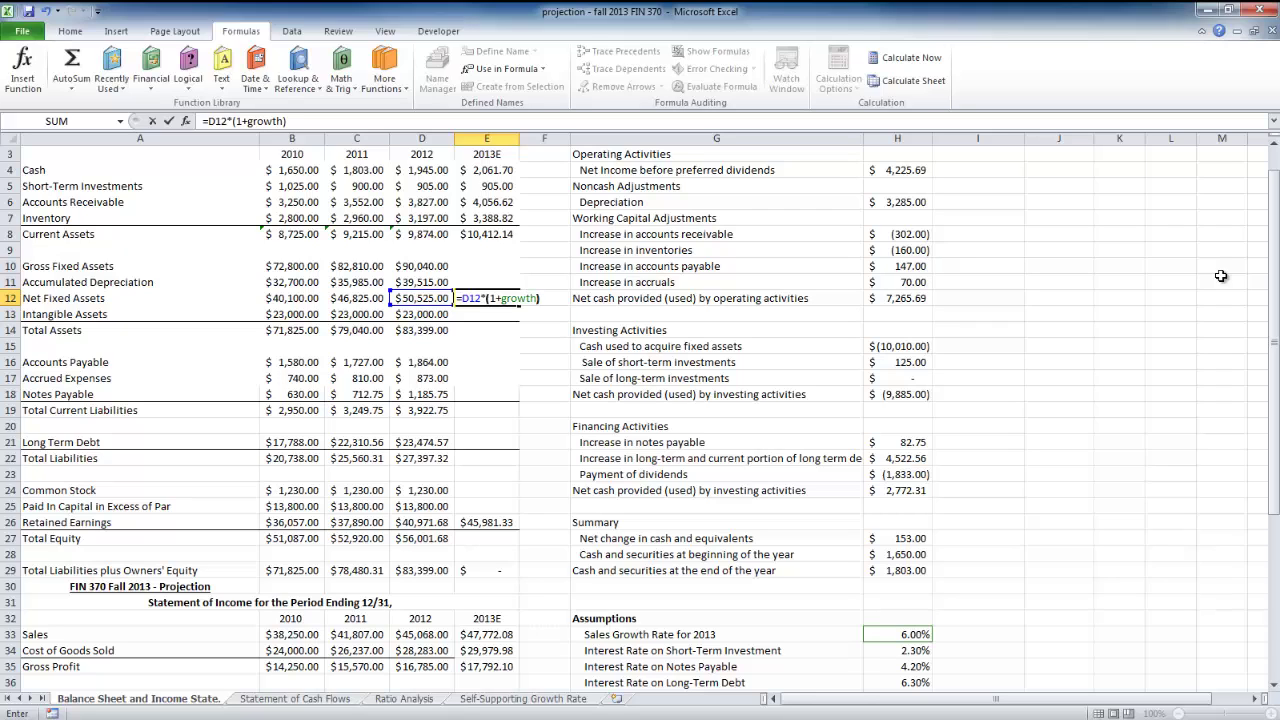
key("Return")
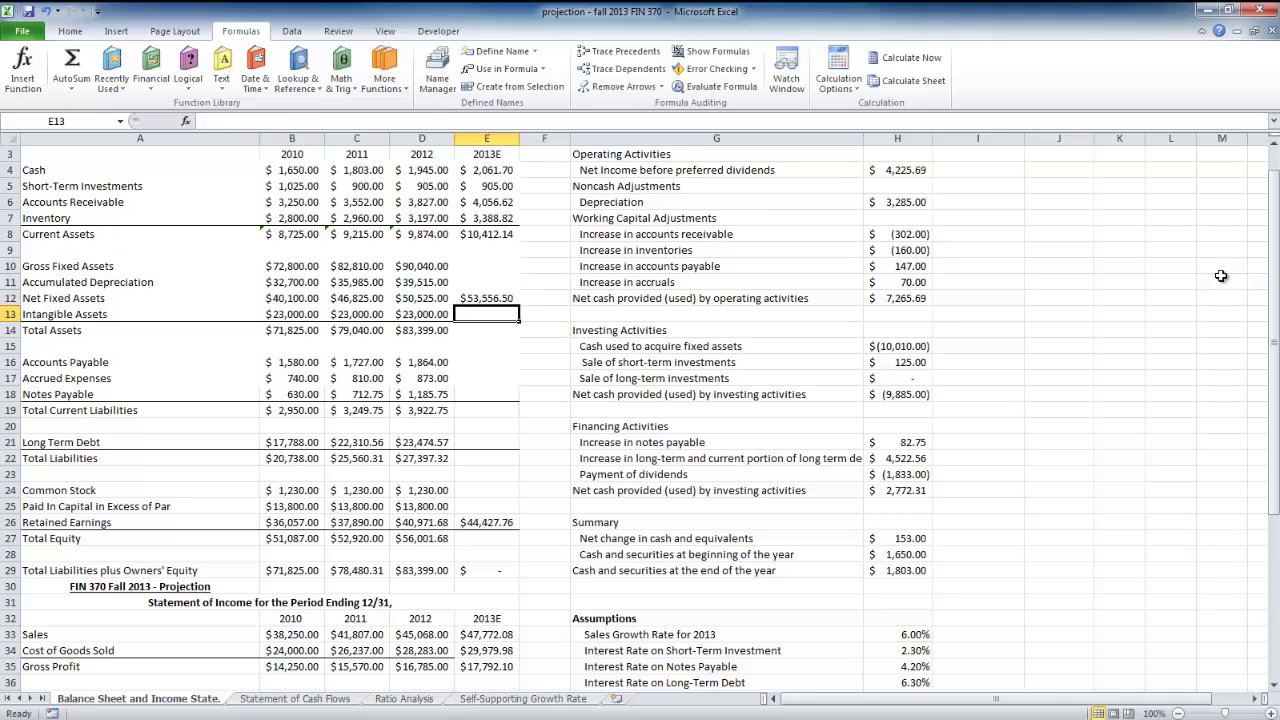
Step: Examine the updated 2013E income statement, especially Depreciation Expense in E38 and the Selling, General, and Administrative Expenses formula in E37
key("Down")
key("Down")
key("Down")
key("Down")
key("Down")
key("Down")
key("Down")
key("Down")
key("Down")
key("Down")
key("Down")
key("Down")
key("Down")
key("Down")
key("Down")
key("Down")
key("Down")
key("Down")
key("Down")
key("Down")
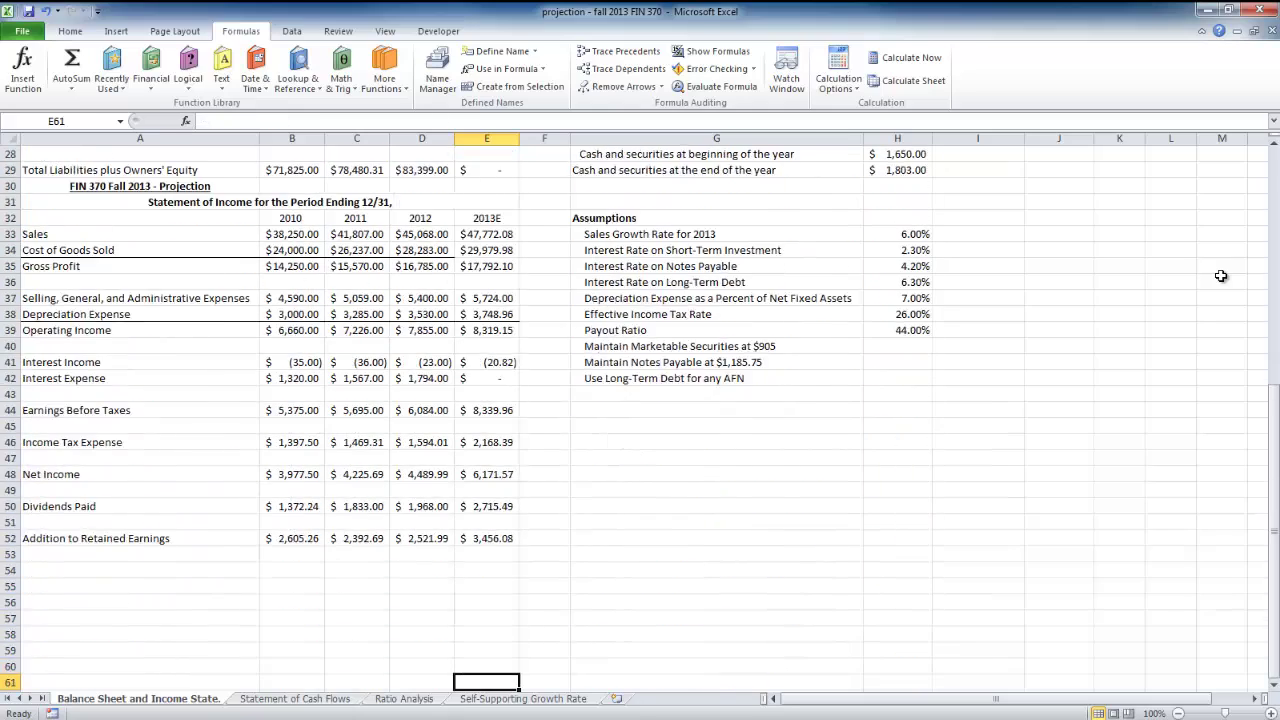
key("Up")
key("Up")
key("Up")
key("Up")
key("Up")
key("Up")
key("Up")
key("Up")
key("Up")
key("Up")
key("Up")
key("Up")
key("Up")
key("Up")
key("Up")
key("Up")
key("Up")
key("Up")
key("Up")
key("Up")
key("Up")
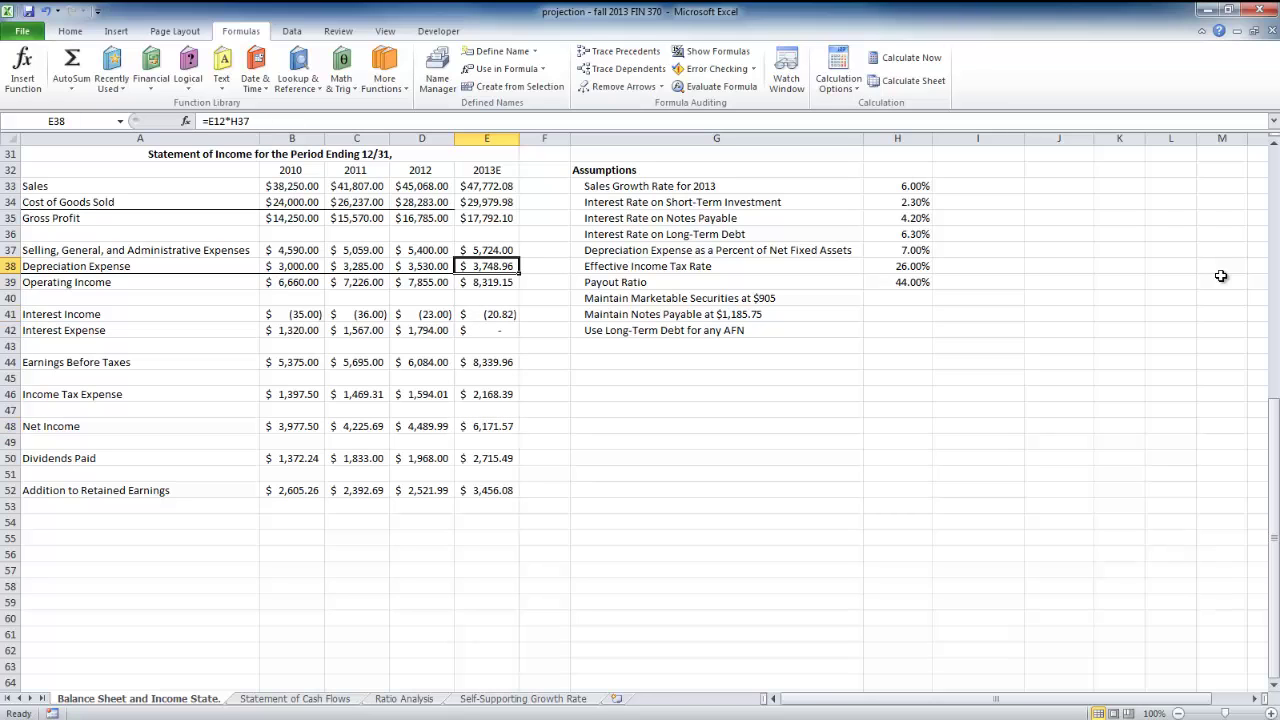
key("Up")
key("Up")
key("Up")
key("Up")
key("Up")
key("Up")
key("Up")
key("Up")
key("Up")
key("Up")
key("Up")
key("Up")
key("Up")
key("Up")
key("Up")
key("Up")
key("Up")
key("Up")
key("Up")
key("Up")
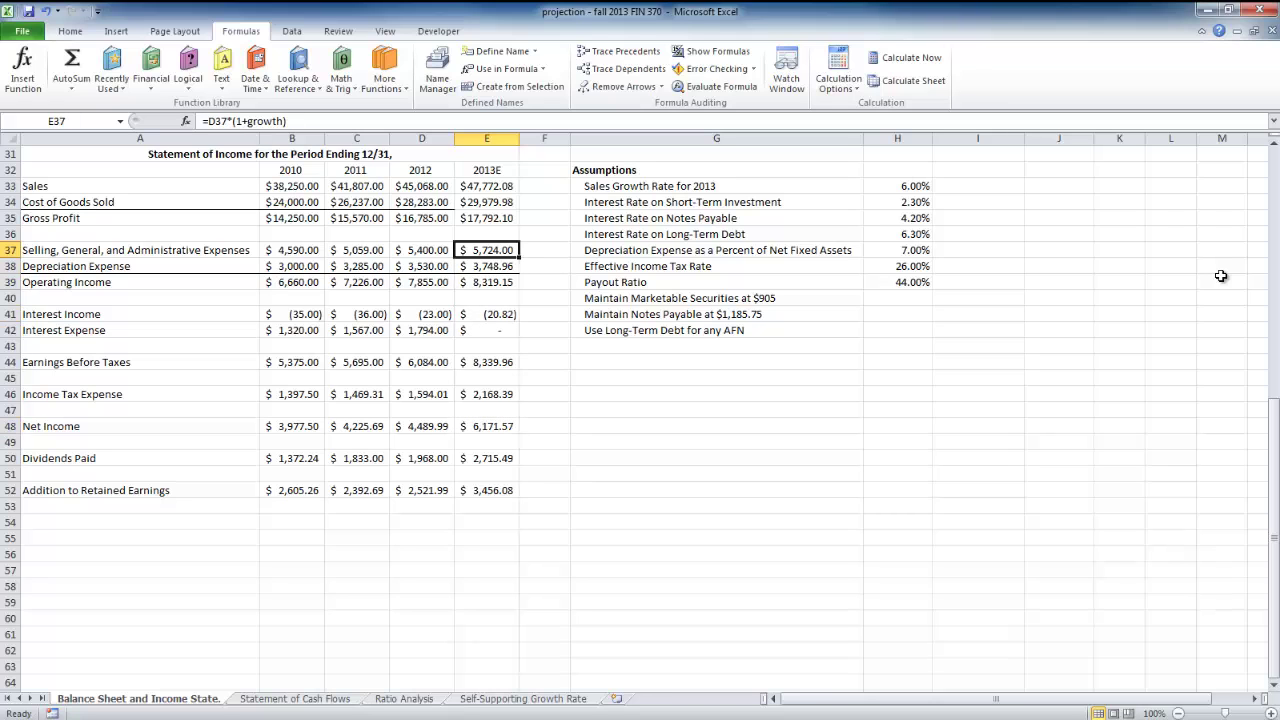
Step: Project 2013E Accumulated Depreciation in E11 by adding the 2013E Depreciation Expense to the 2012 balance, =D11+E38
key("ctrl+Home")
scroll(1221, 276, "up", 1)
key("Right")
key("Right")
key("Right")
key("Right")
key("Down")
key("Down")
key("Down")
key("Down")
key("Down")
key("Down")
key("Down")
key("Down")
key("Down")
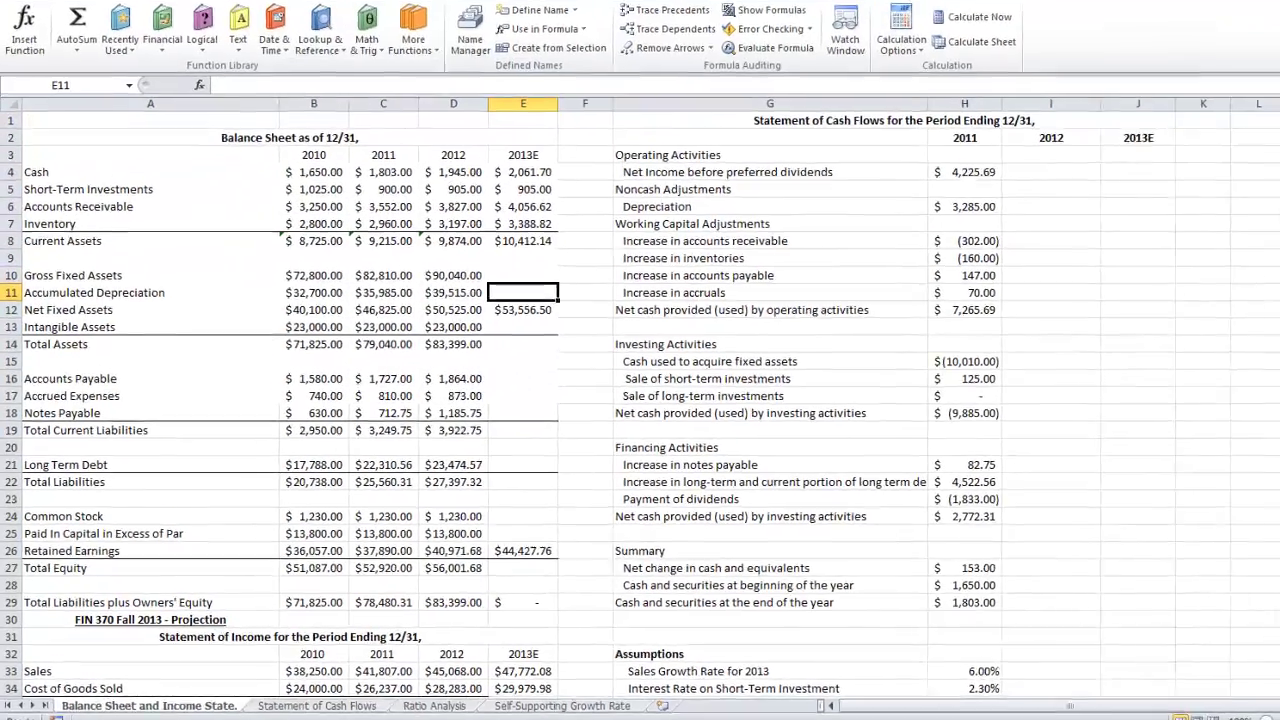
type("=")
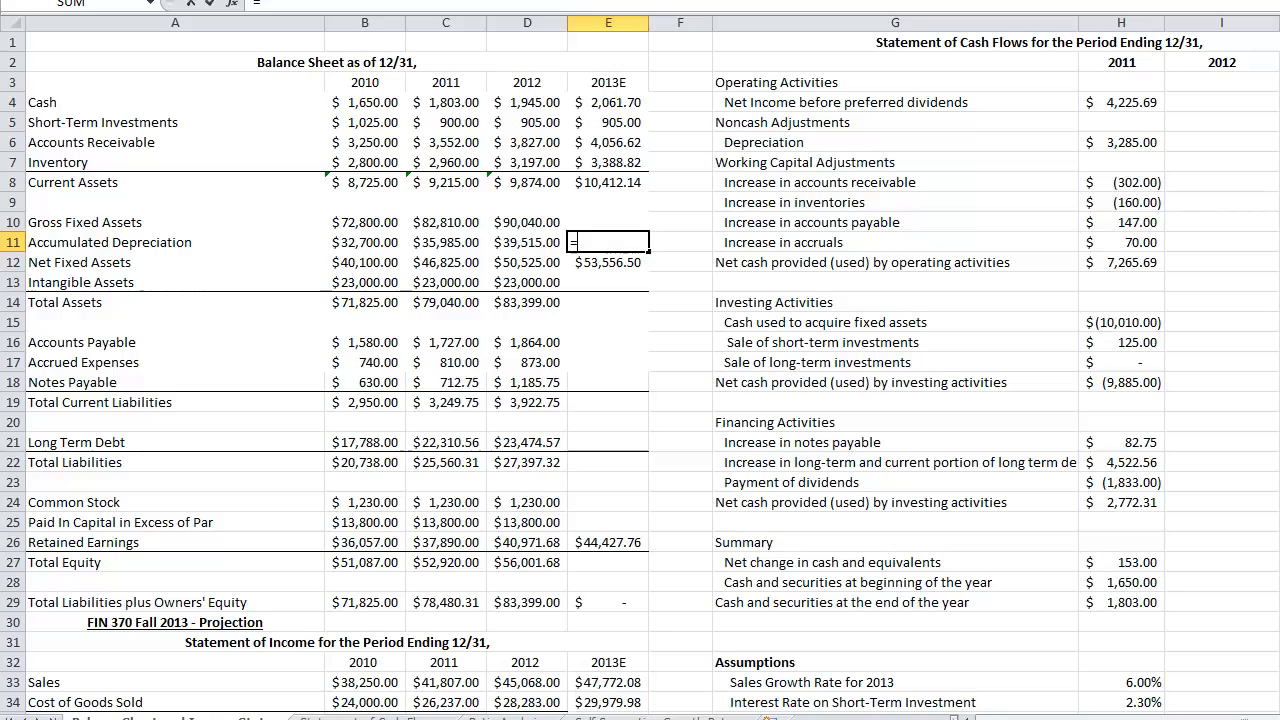
key("Left")
type("+")
key("Down")
key("Down")
key("Down")
key("Down")
key("Down")
key("Down")
key("Down")
key("Down")
key("Down")
key("Down")
key("Down")
key("Down")
key("Down")
key("Down")
key("Down")
key("Down")
key("Down")
key("Down")
key("Down")
key("Down")
key("Down")
key("Down")
key("Down")
key("Down")
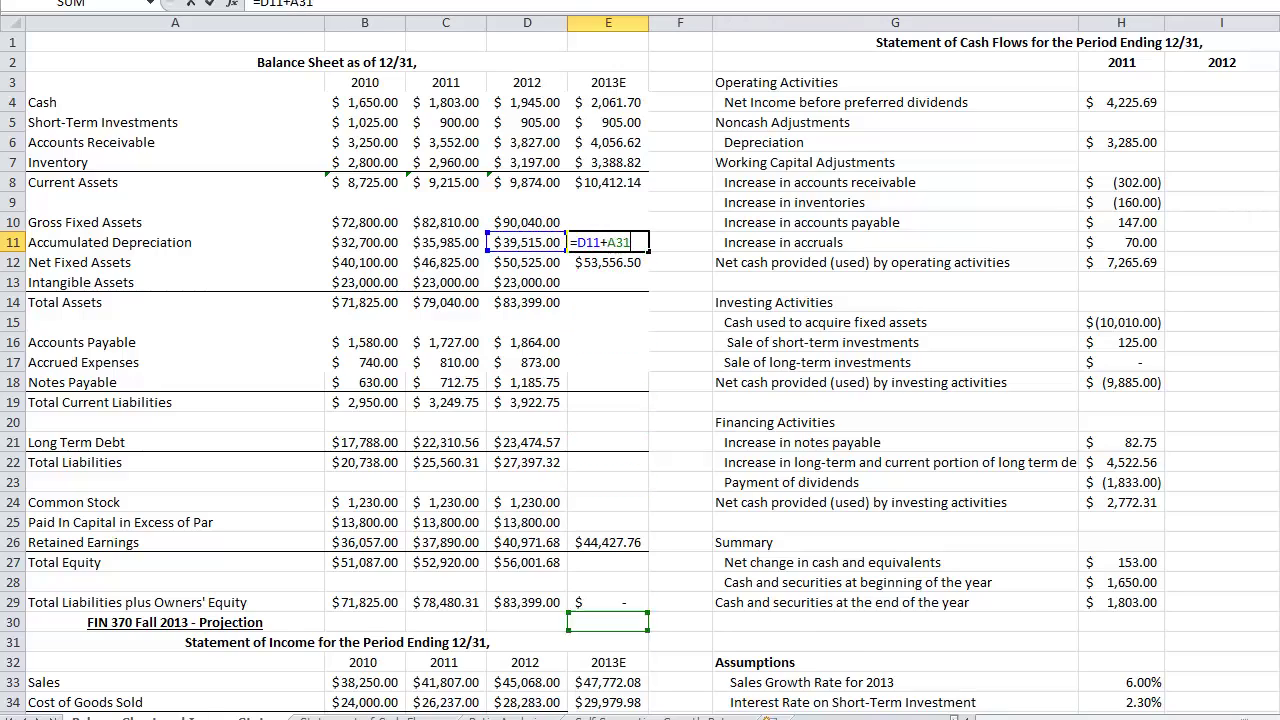
key("Up")
key("Up")
key("Up")
key("Up")
key("Up")
key("Up")
key("Up")
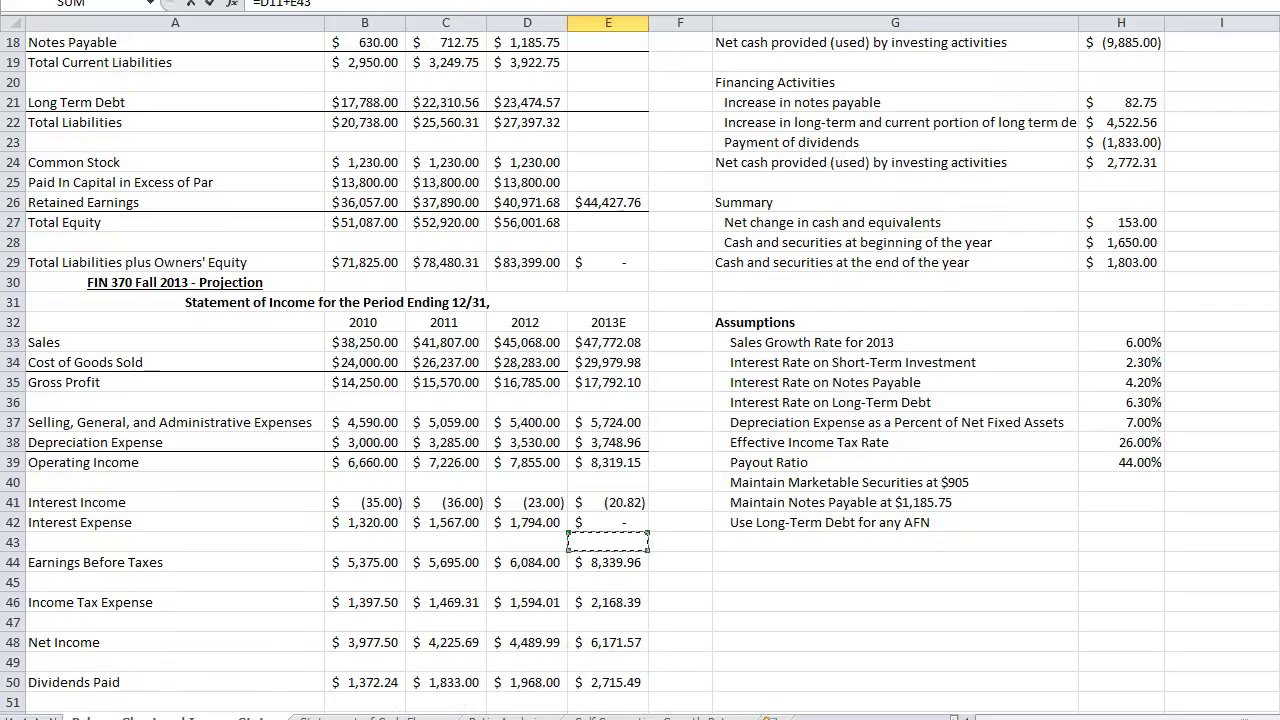
key("Up")
key("Up")
key("Up")
key("Up")
key("Up")
key("Return")
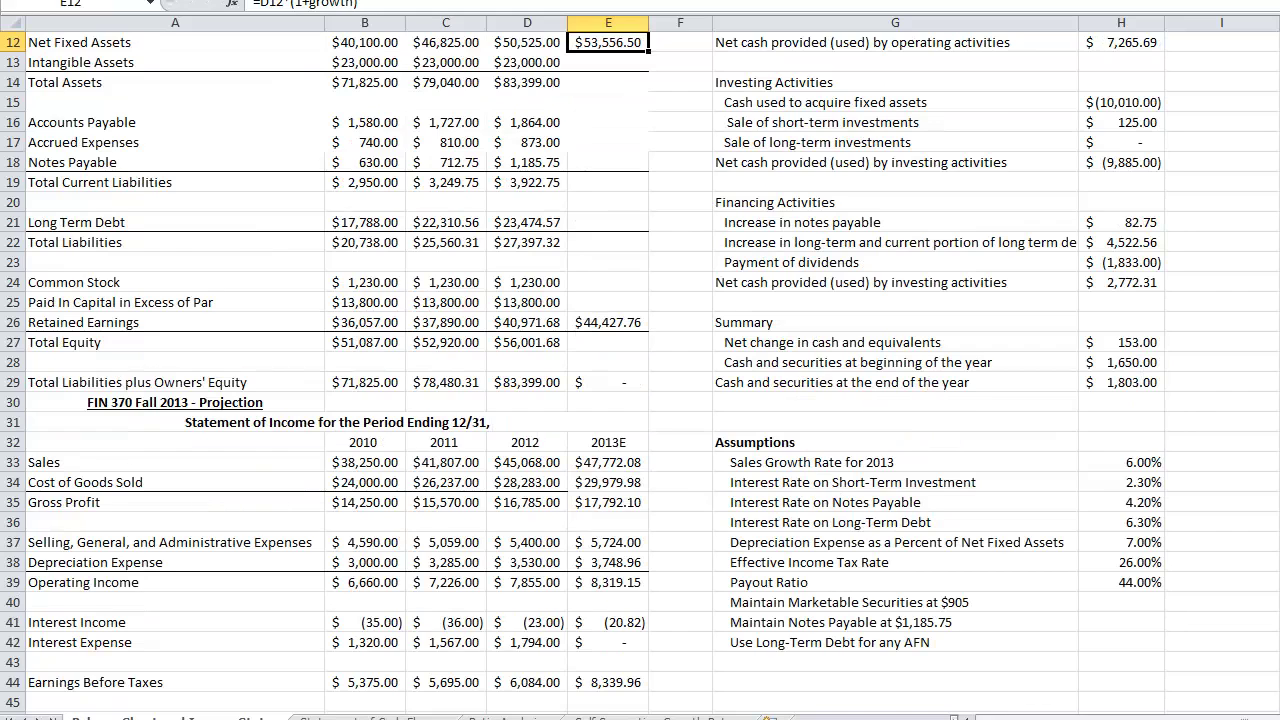
Step: Calculate 2013E Gross Fixed Assets in E10 as Accumulated Depreciation plus Net Fixed Assets, =E11+E12
key("Up")
key("Up")
key("Up")
key("Down")
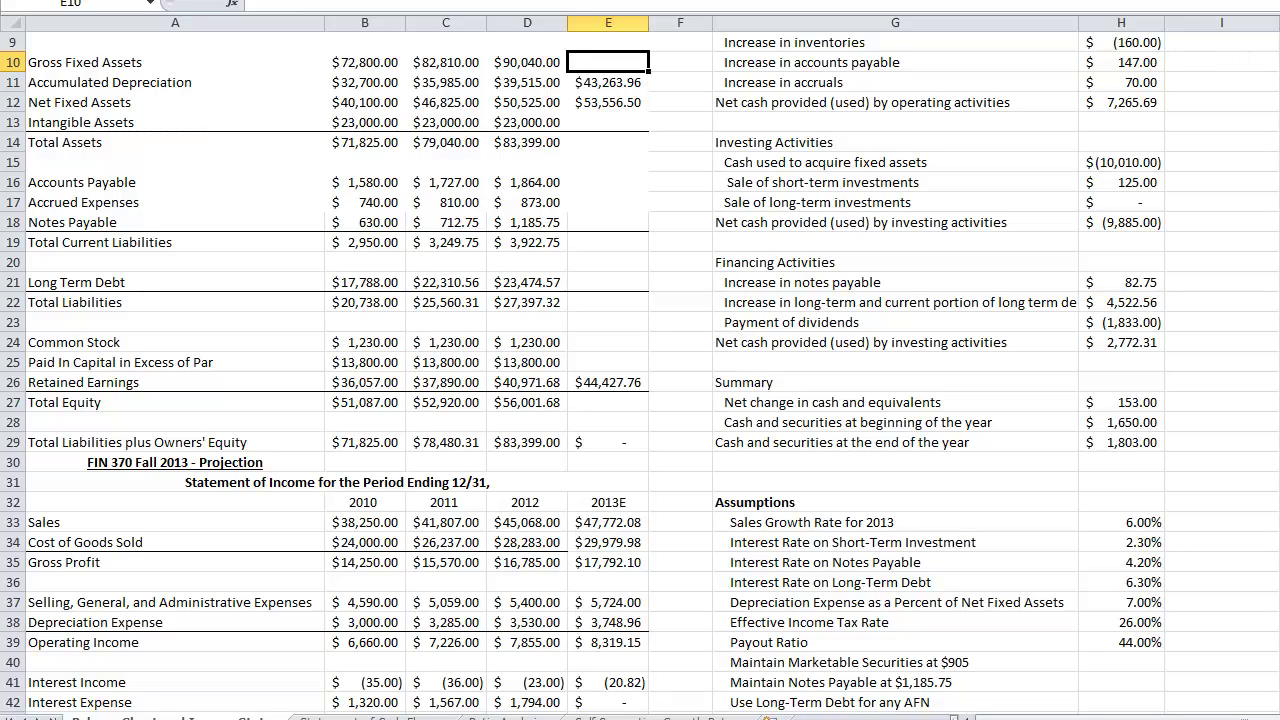
type("=")
key("Down")
type("+")
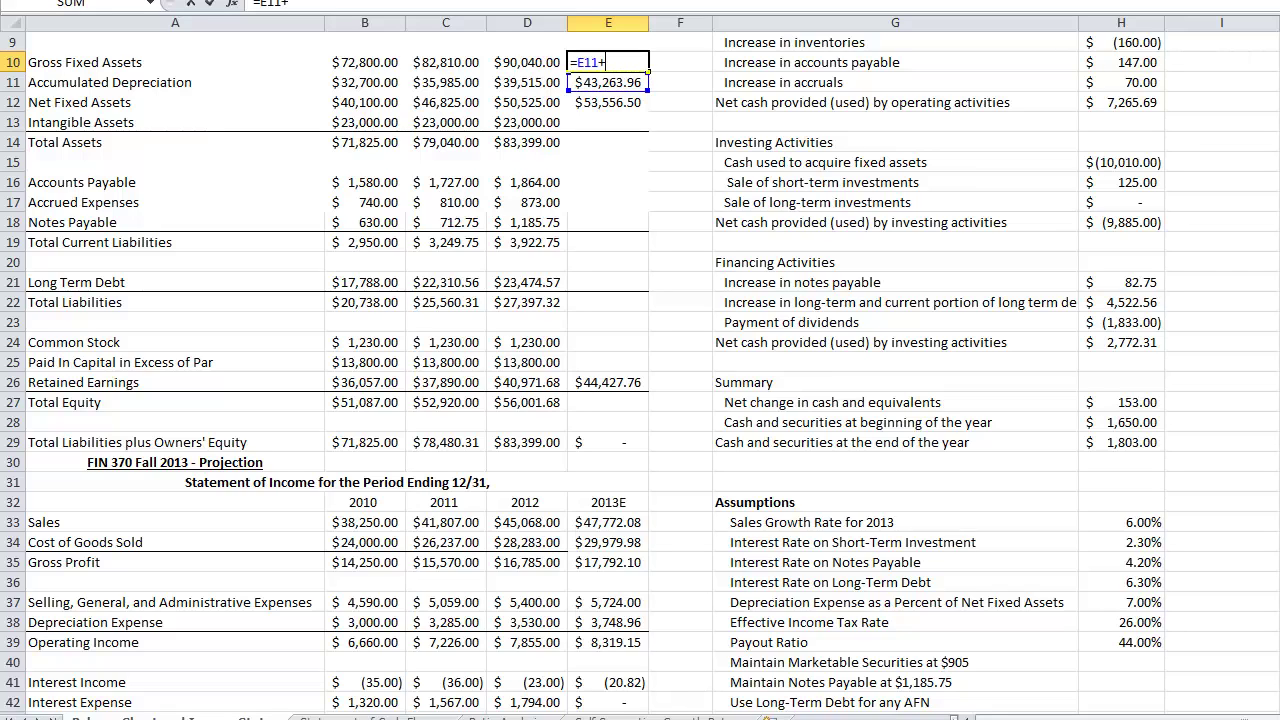
key("Down")
key("Down")
key("Return")
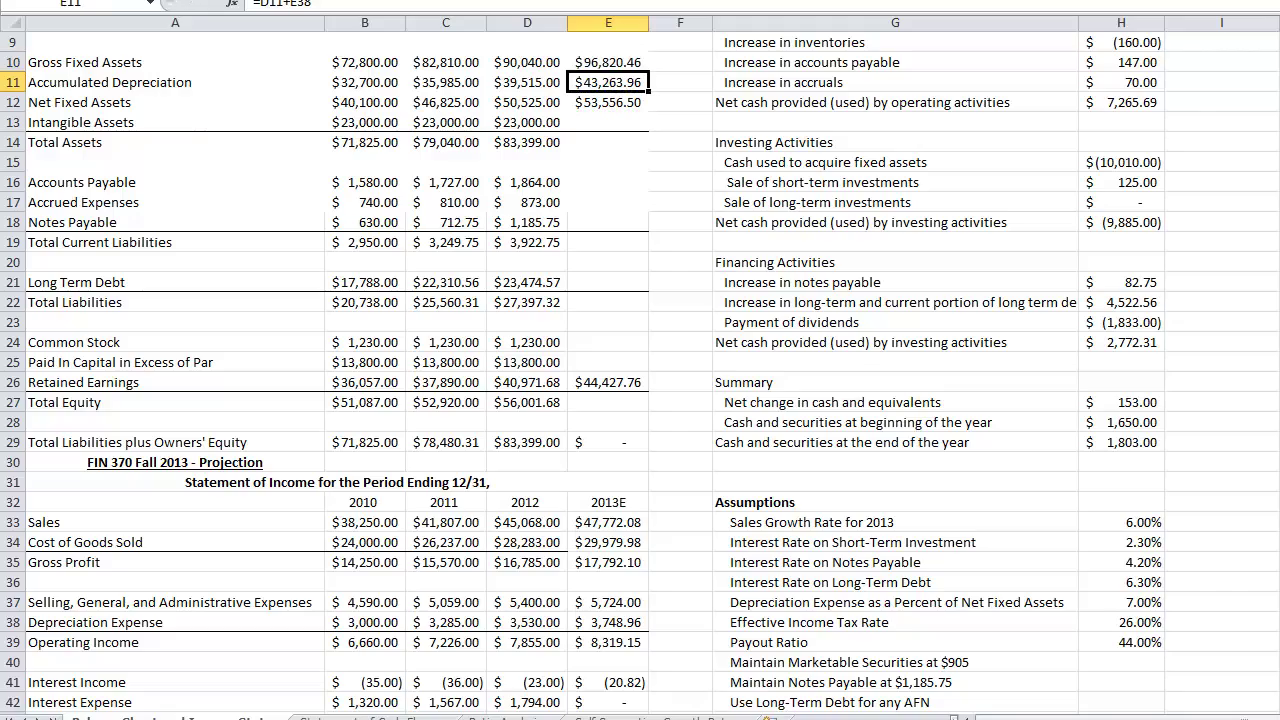
Step: Carry the 2012 Intangible Assets balance forward to 2013E in E13 with =D13
key("Down")
key("Down")
type("=")
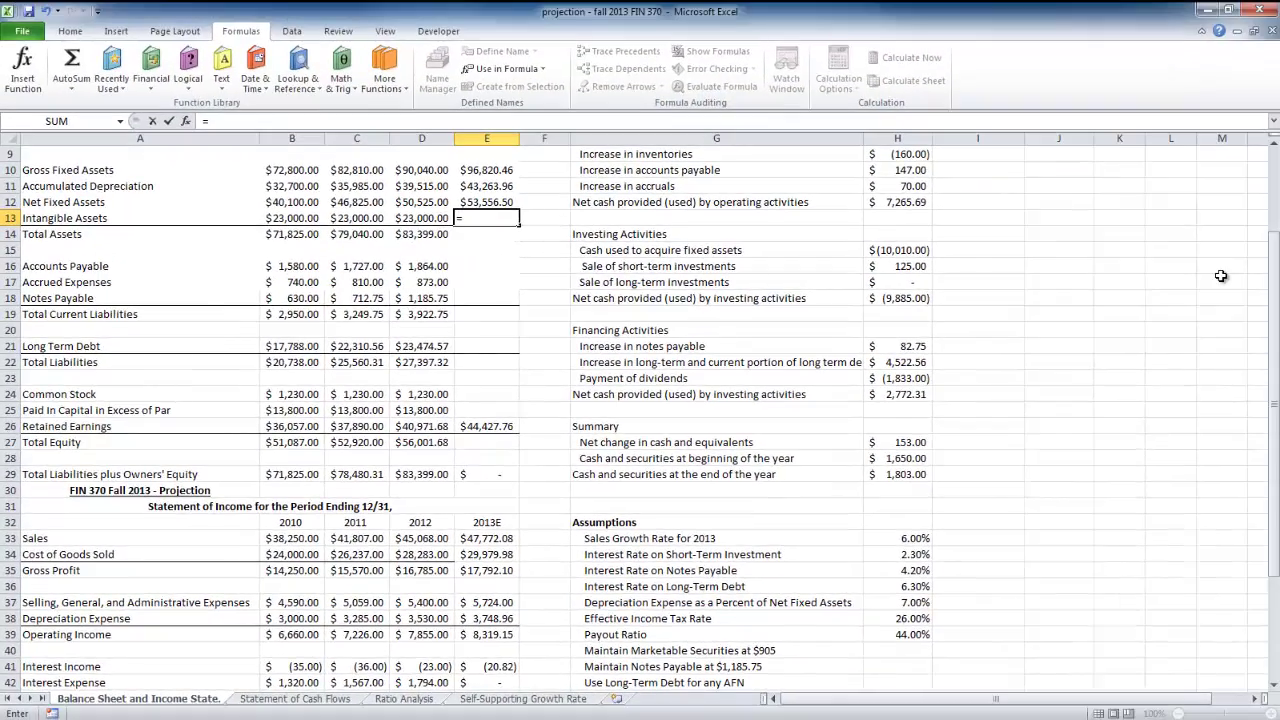
key("Left")
key("Return")
Step: Review the 2013E liabilities and equity rows, the income statement and the assumptions beneath the asset section
key("Down")
key("Down")
key("Down")
key("Down")
key("Down")
key("Down")
key("Down")
key("Down")
key("Down")
key("Down")
key("Down")
key("Down")
key("Down")
key("Down")
key("Down")
key("Down")
key("Down")
key("Down")
key("Down")
key("Down")
key("Down")
key("Down")
key("Down")
key("Down")
key("Down")
key("Down")
key("Down")
key("Down")
key("Down")
key("Down")
key("Down")
key("Down")
key("Up")
key("Up")
key("Up")
key("Up")
key("Up")
key("Up")
key("Up")
key("Up")
key("Up")
key("Up")
key("Up")
key("Up")
key("Up")
key("Up")
key("Up")
key("Up")
key("Up")
key("Up")
key("Up")
key("Up")
key("Up")
key("Up")
key("Up")
key("Up")
key("Up")
key("Up")
key("Up")
key("Up")
key("Up")
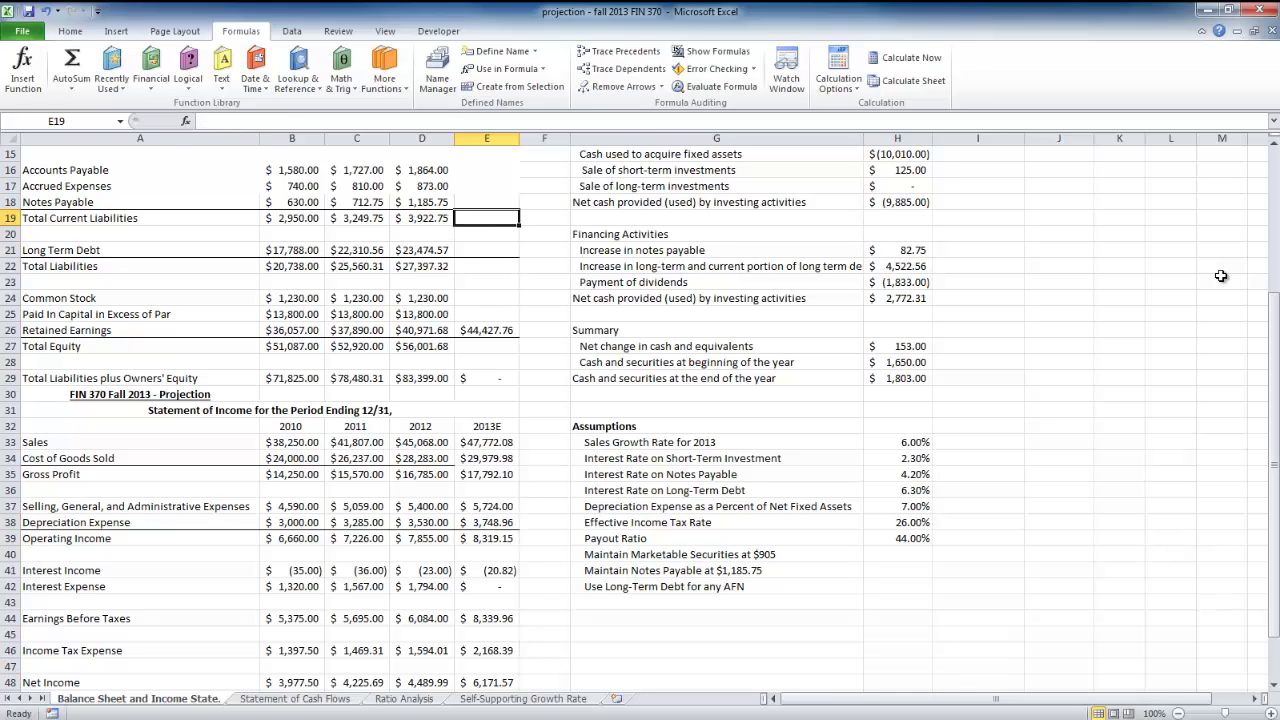
Step: Calculate 2013E Total Assets in E14 by summing Current Assets, Net Fixed Assets and Intangible Assets, =SUM(E8,E12,E13)
key("Up")
key("Up")
key("Up")
key("Up")
key("Up")
key("Up")
key("Up")
key("Up")
key("Up")
key("Up")
key("Up")
key("Up")
key("Up")
key("Up")
key("Up")
key("Up")
key("Down")
key("Down")
key("Down")
key("Down")
key("Down")
key("Down")
key("Down")
key("Down")
key("Down")
key("Down")
key("Down")
key("Down")
key("Up")
type("=")
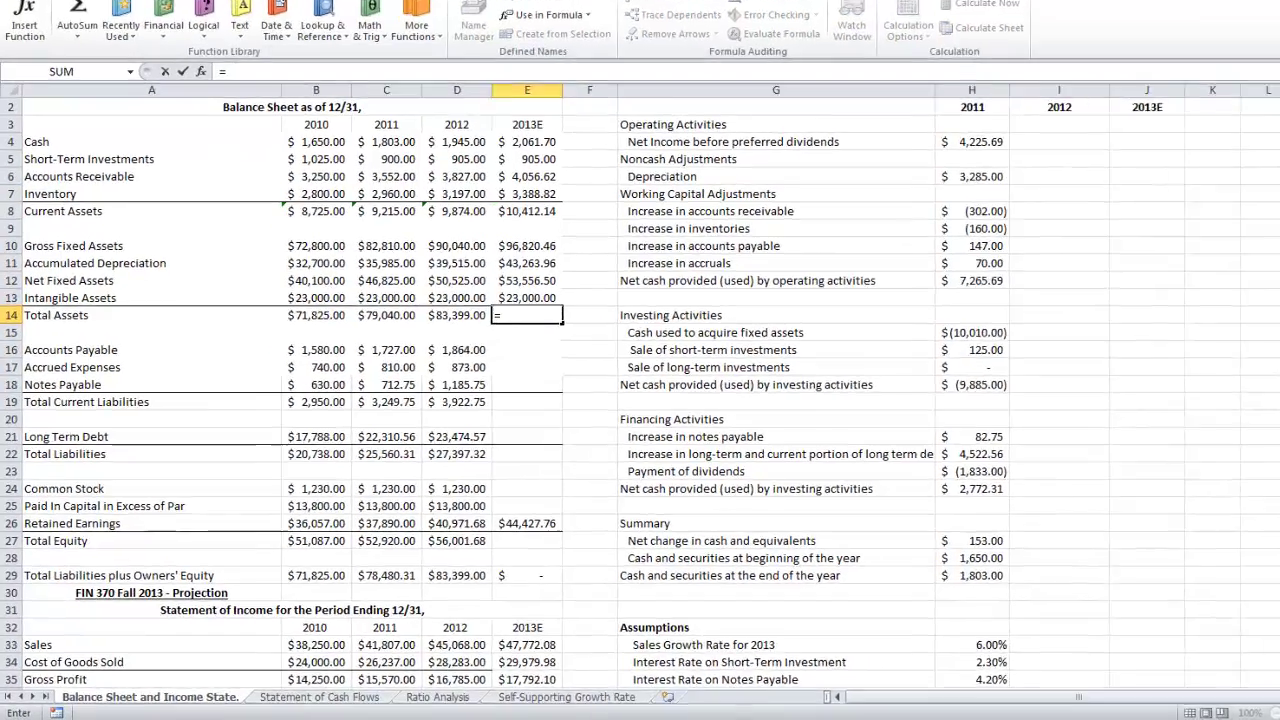
type("sum(")
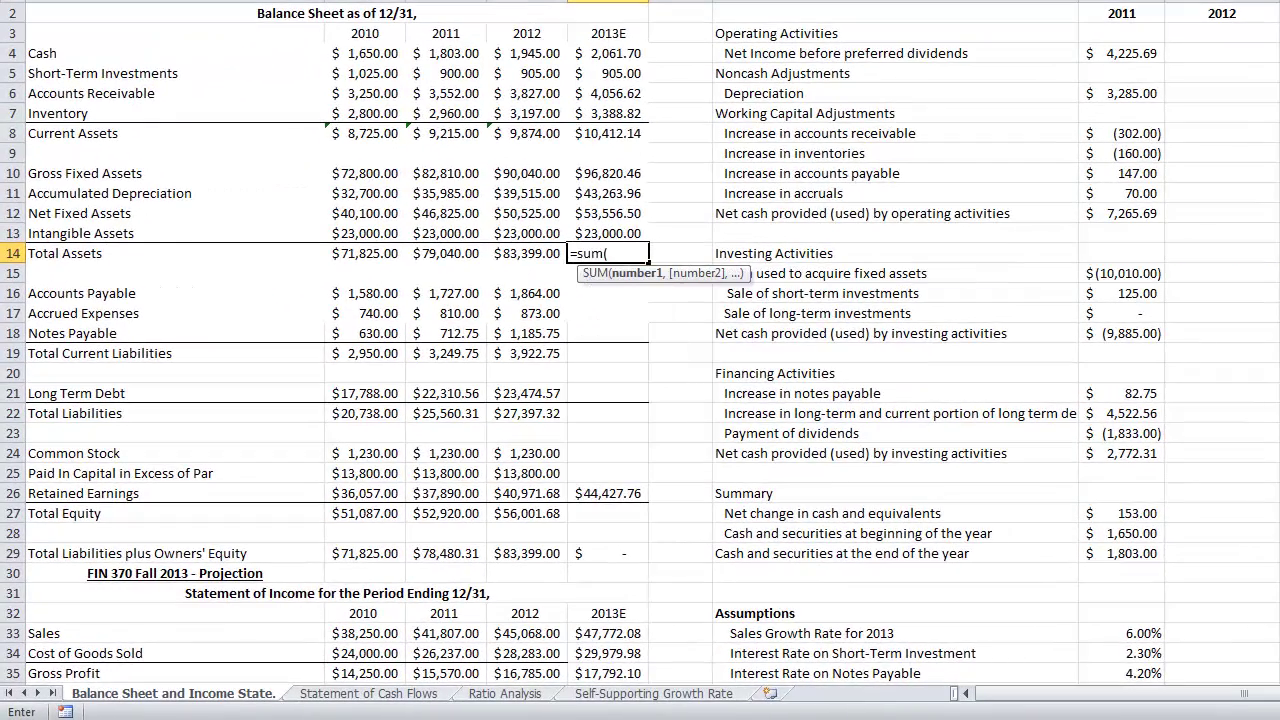
key("Up")
key("Up")
key("Up")
key("Up")
key("Up")
key("Up")
type(",")
key("Up")
key("Up")
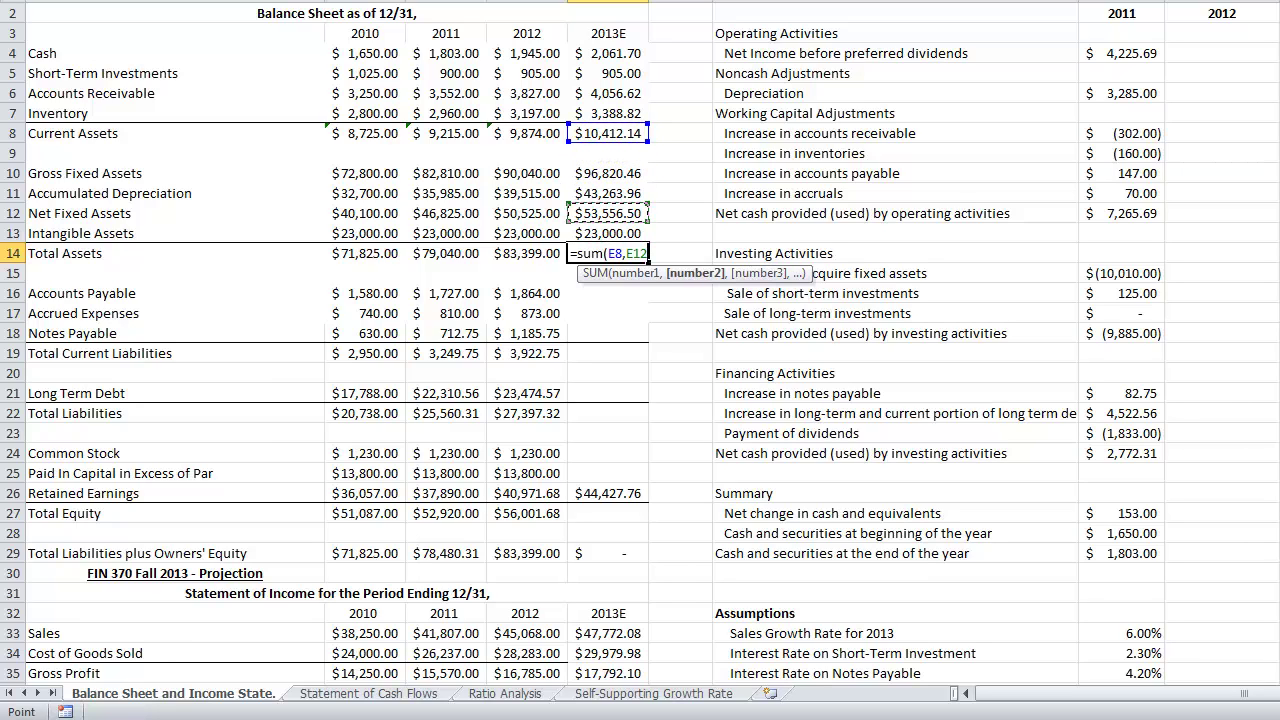
type(",")
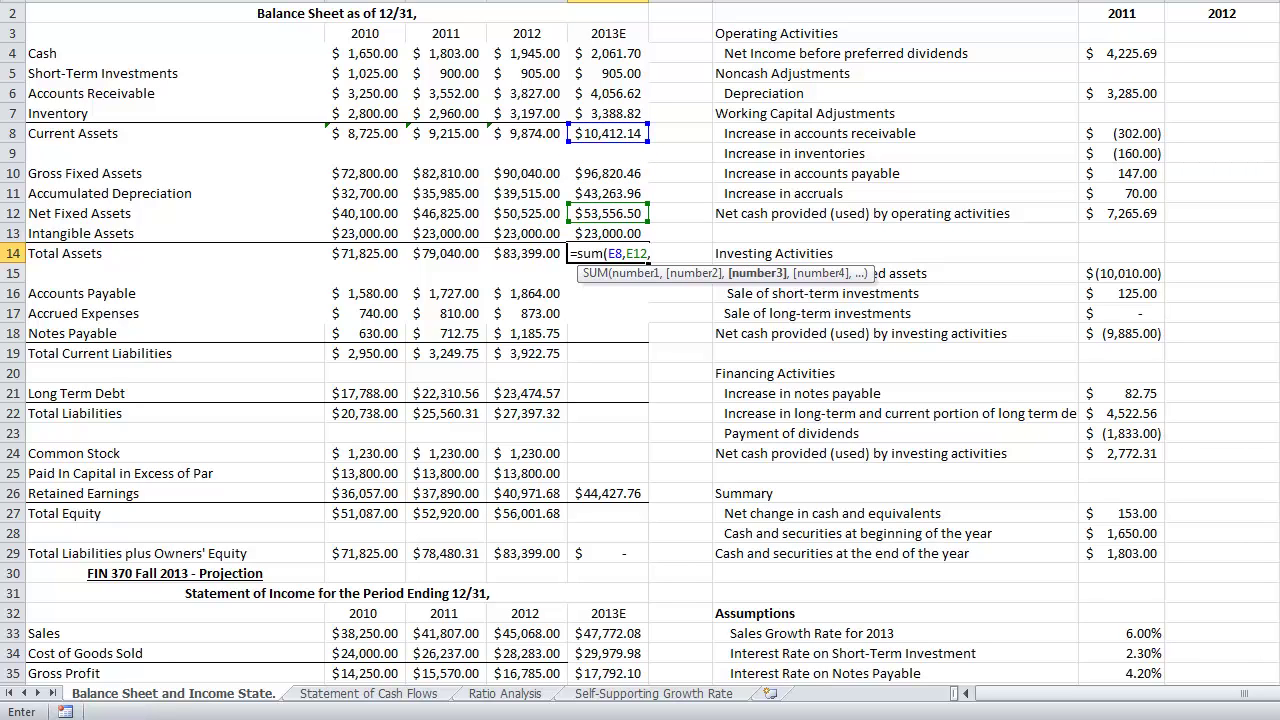
key("Up")
type(")")
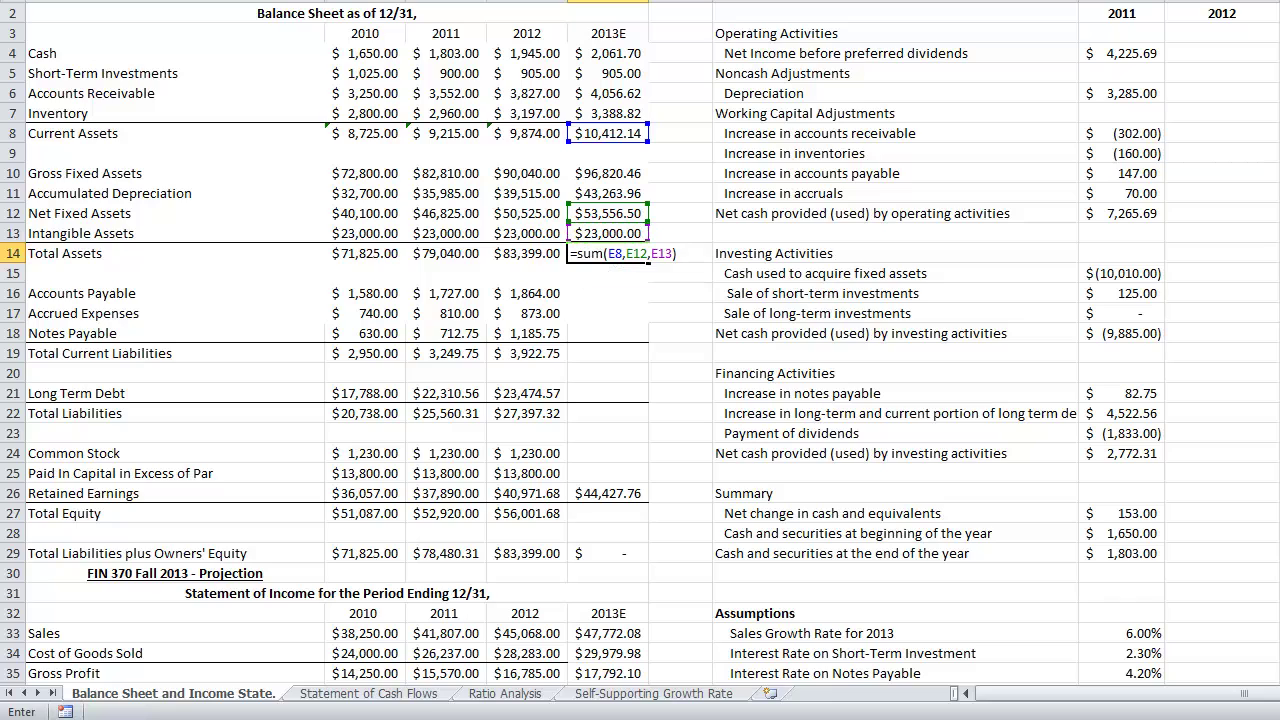
key("Return")
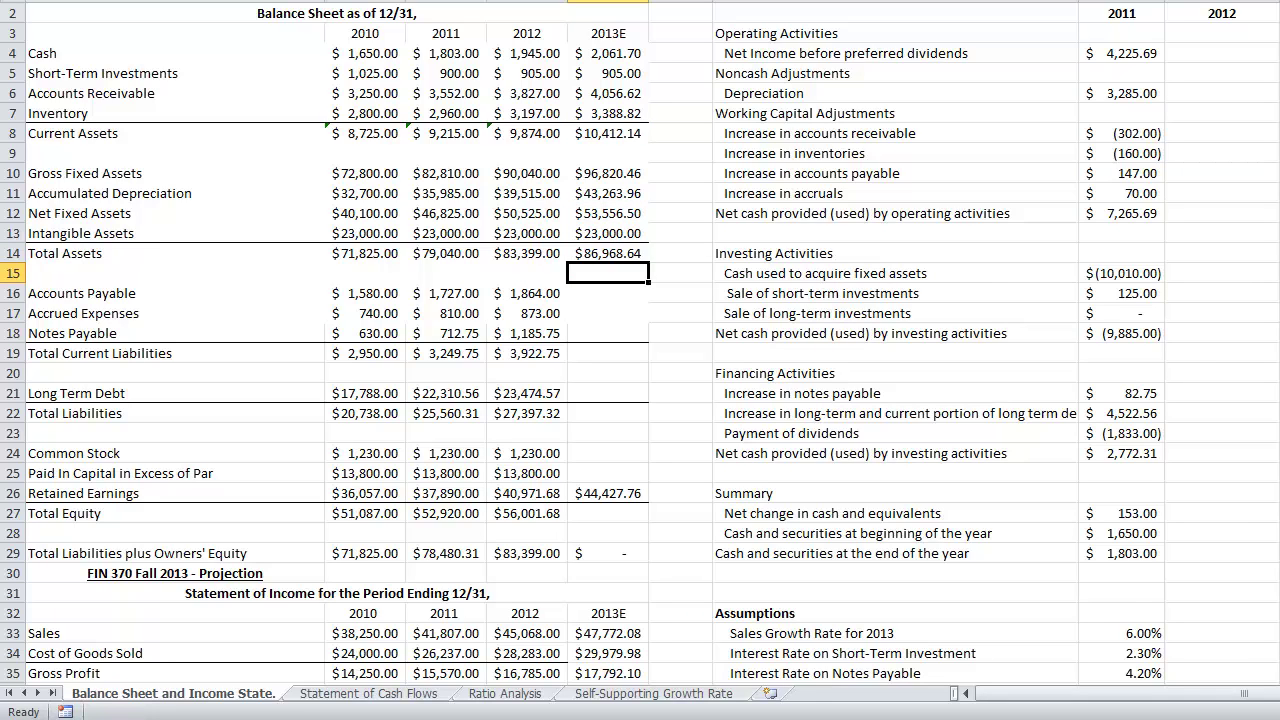
Step: Project 2013E Accounts Payable in E16 by growing the 2012 balance at the sales growth rate, =D16*(1+growth)
left_click(607, 293)
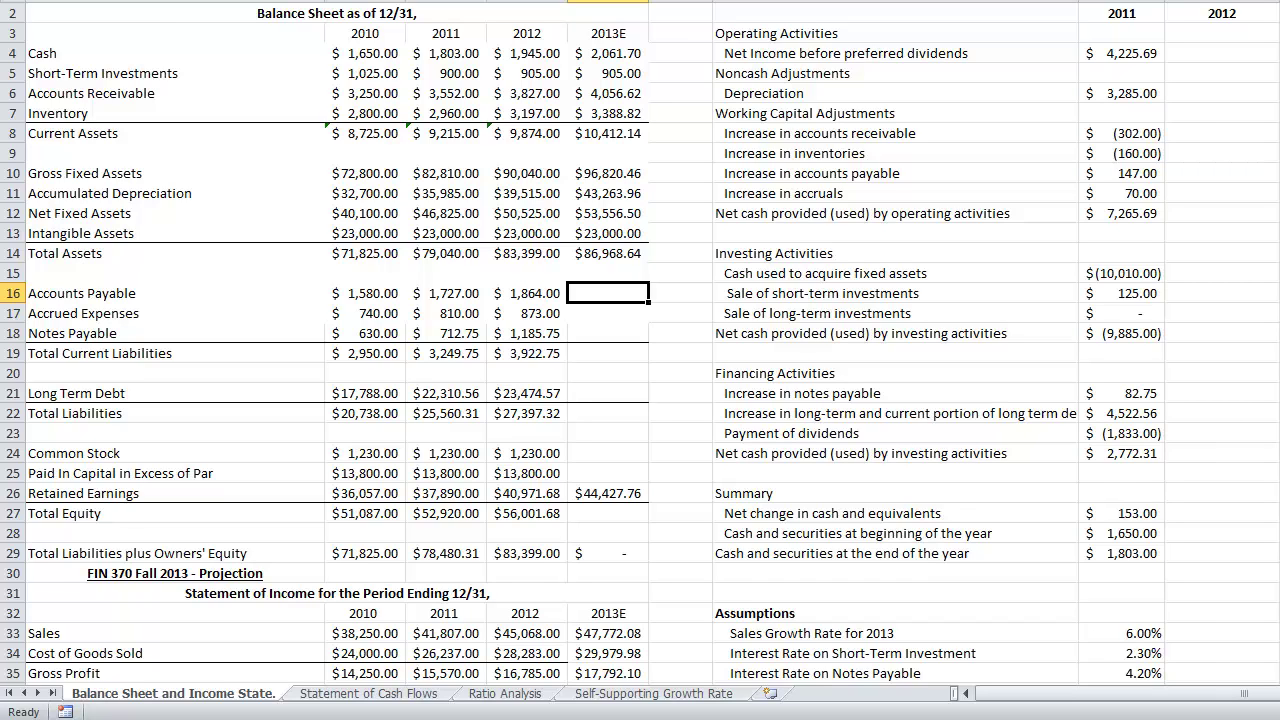
type("=")
key("Left")
type("A*")
key("BackSpace")
key("BackSpace")
key("BackSpace")
key("BackSpace")
key("BackSpace")
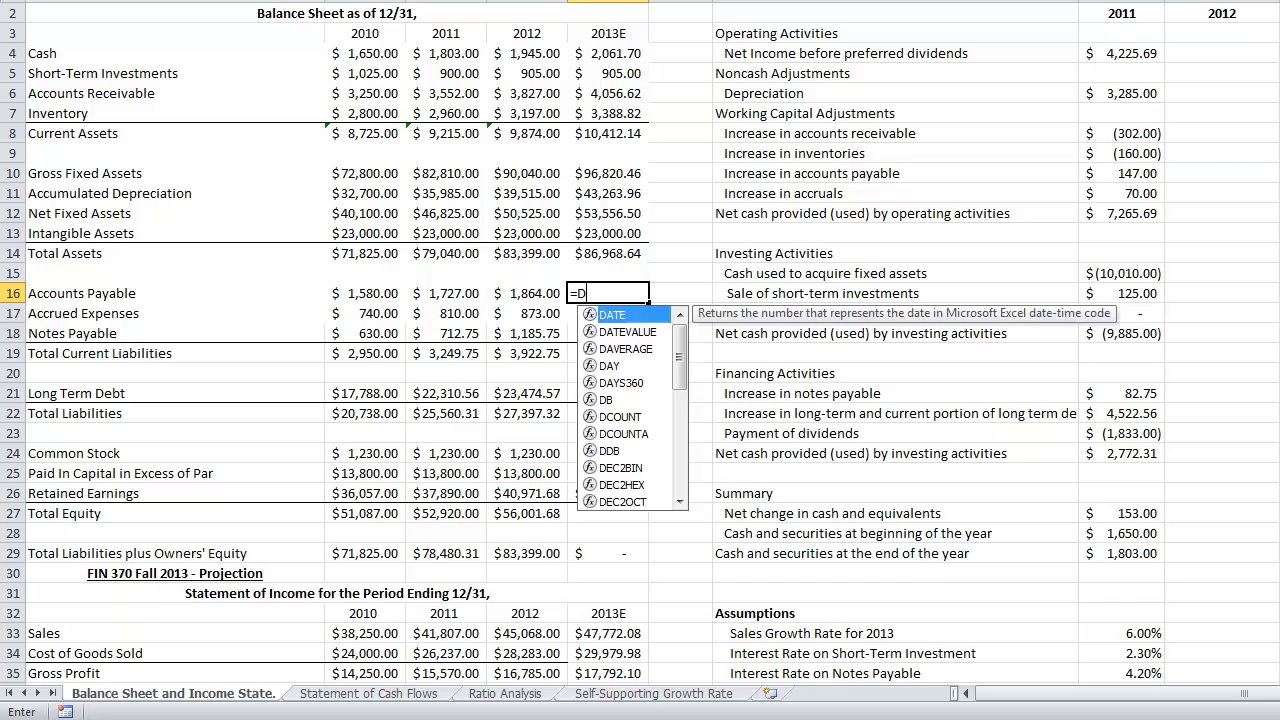
key("Left")
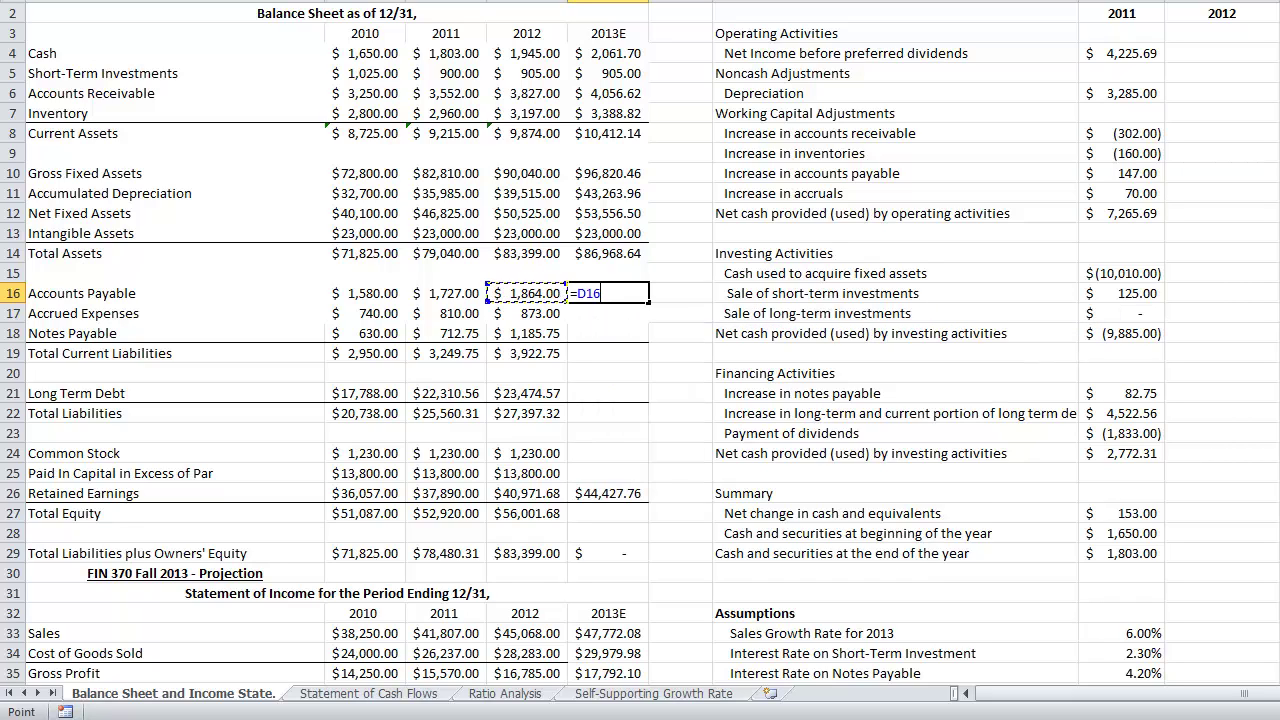
type("*(1+growth")
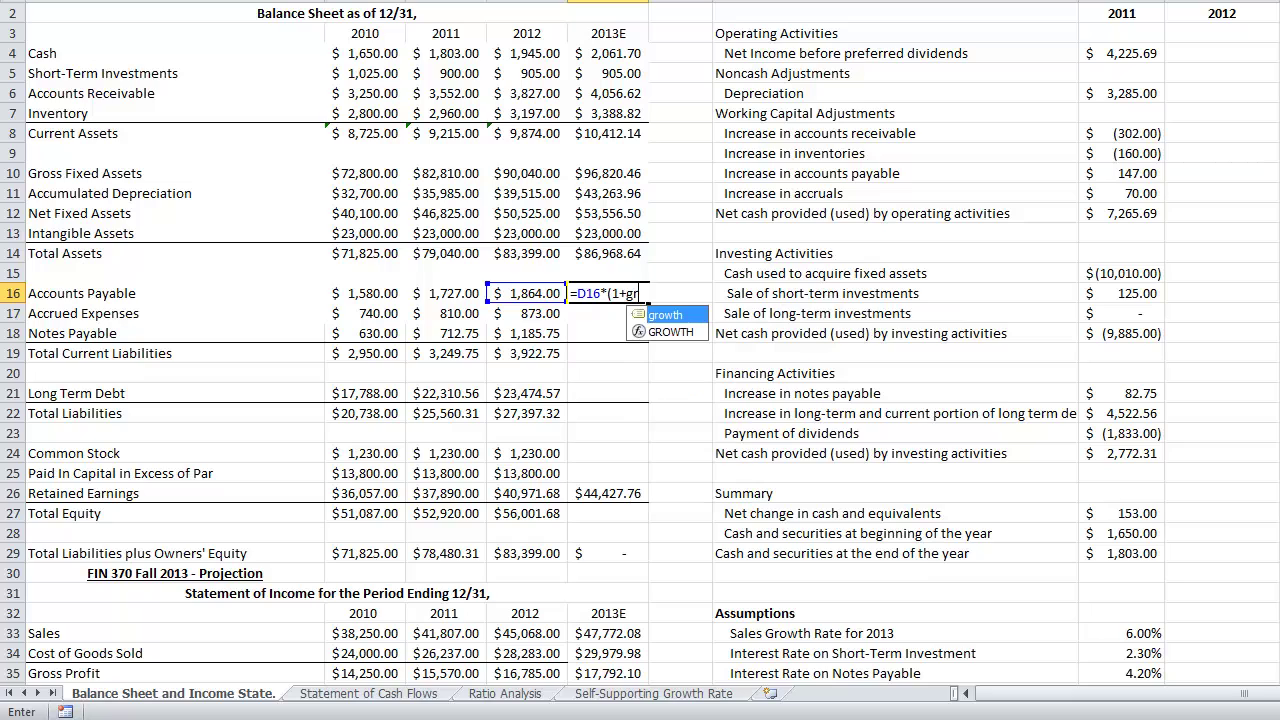
type(")")
key("BackSpace")
type(")")
key("Return")
Step: Project 2013E Accrued Expenses in E17 from the 2012 balance with =D17*(1+growth)
type("=")
key("Left")
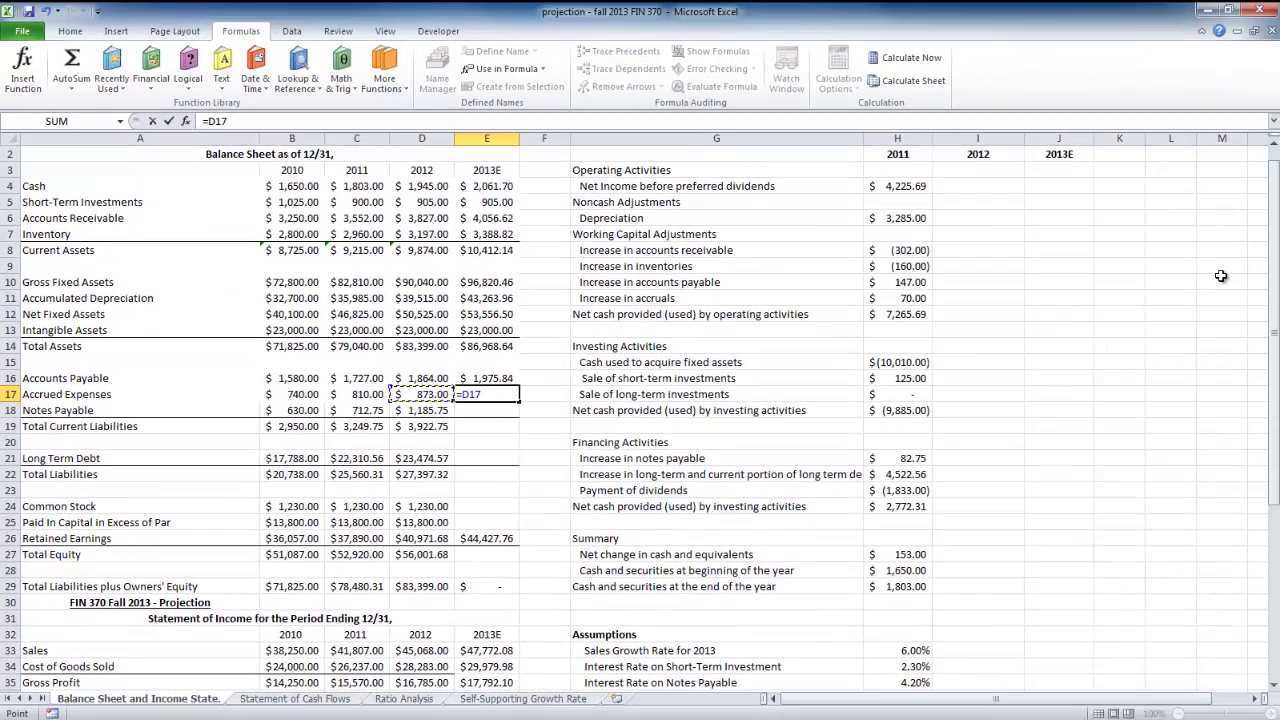
type("*(1+growth)")
key("Return")
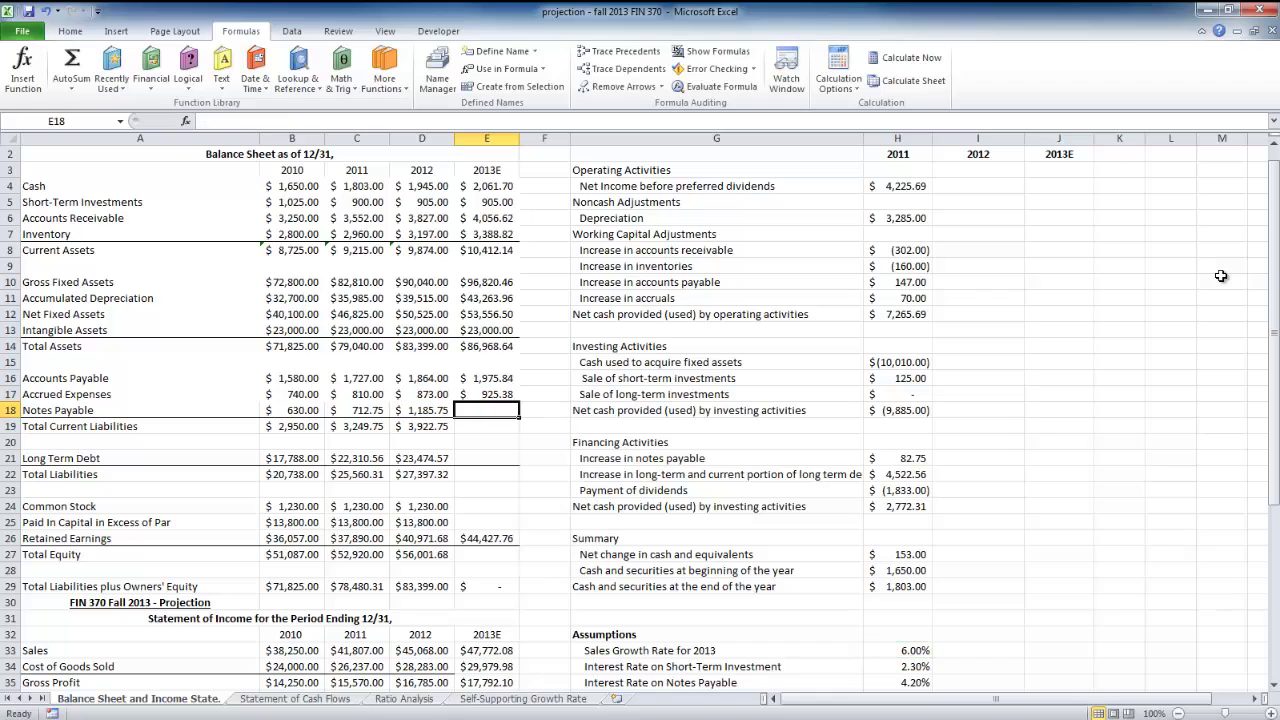
Step: Check the listed assumptions and set 2013E Notes Payable in E18 to the maintained amount of 1185.75
key("Down")
key("Down")
key("Down")
key("Down")
key("Down")
key("Down")
key("Down")
key("Down")
key("Down")
key("Down")
key("Down")
key("Down")
key("Down")
key("Down")
key("Down")
key("Down")
key("Down")
key("Down")
key("Down")
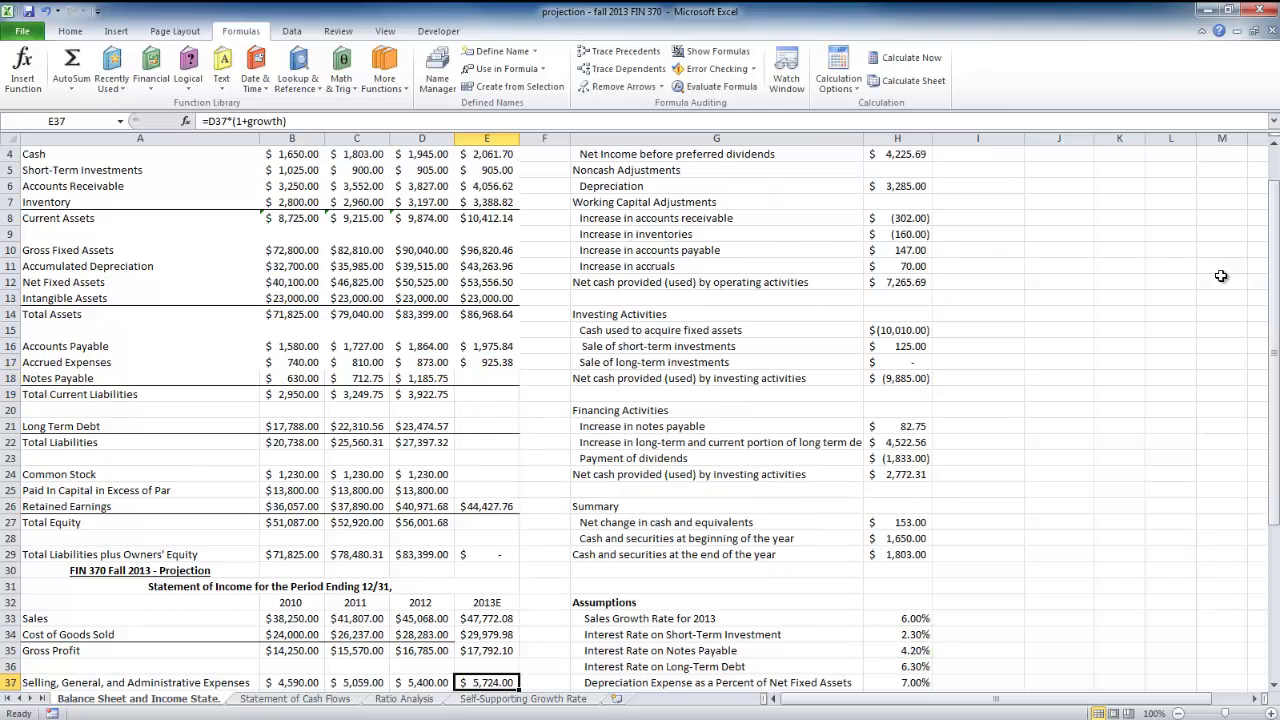
key("Down")
key("Down")
key("Down")
key("Down")
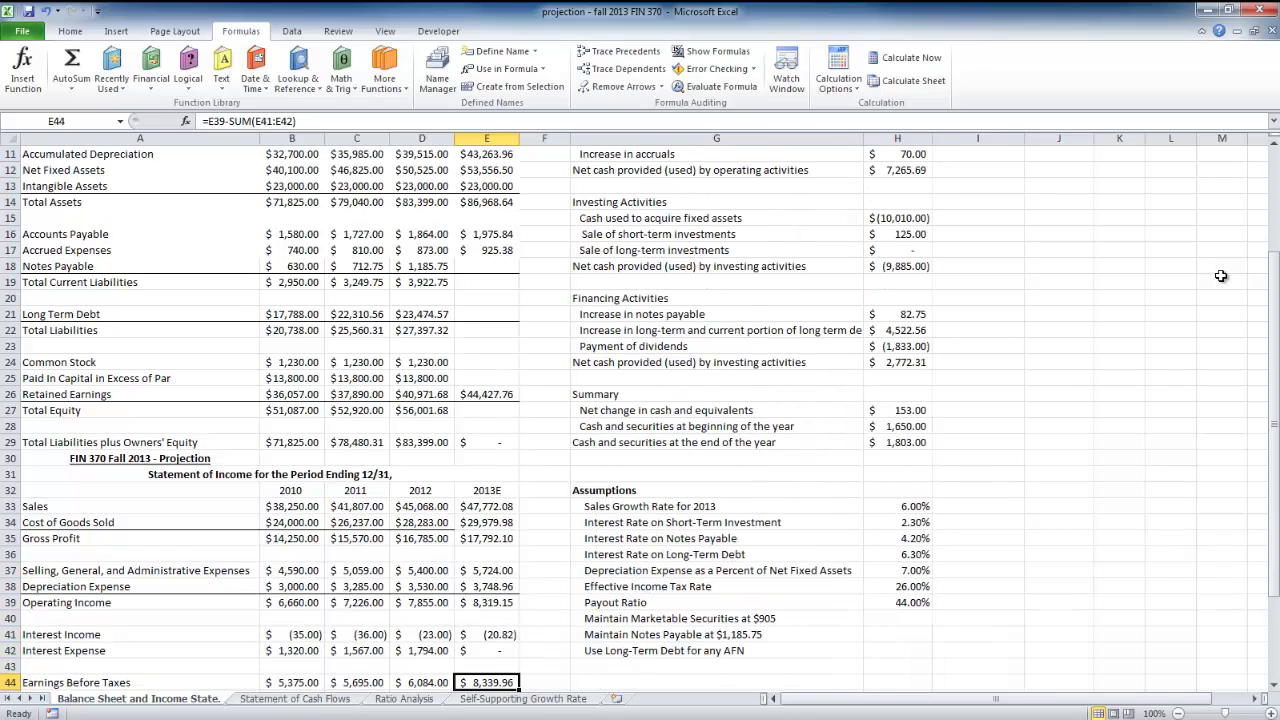
key("Right")
key("Right")
key("Up")
key("Up")
key("Up")
key("Up")
key("Up")
key("Up")
key("Up")
key("Up")
key("Up")
key("Up")
key("Up")
key("Up")
key("Up")
key("Up")
key("Up")
key("Up")
key("Up")
key("Up")
key("Up")
key("Up")
key("Left")
key("Left")
key("Up")
type("1,185.")
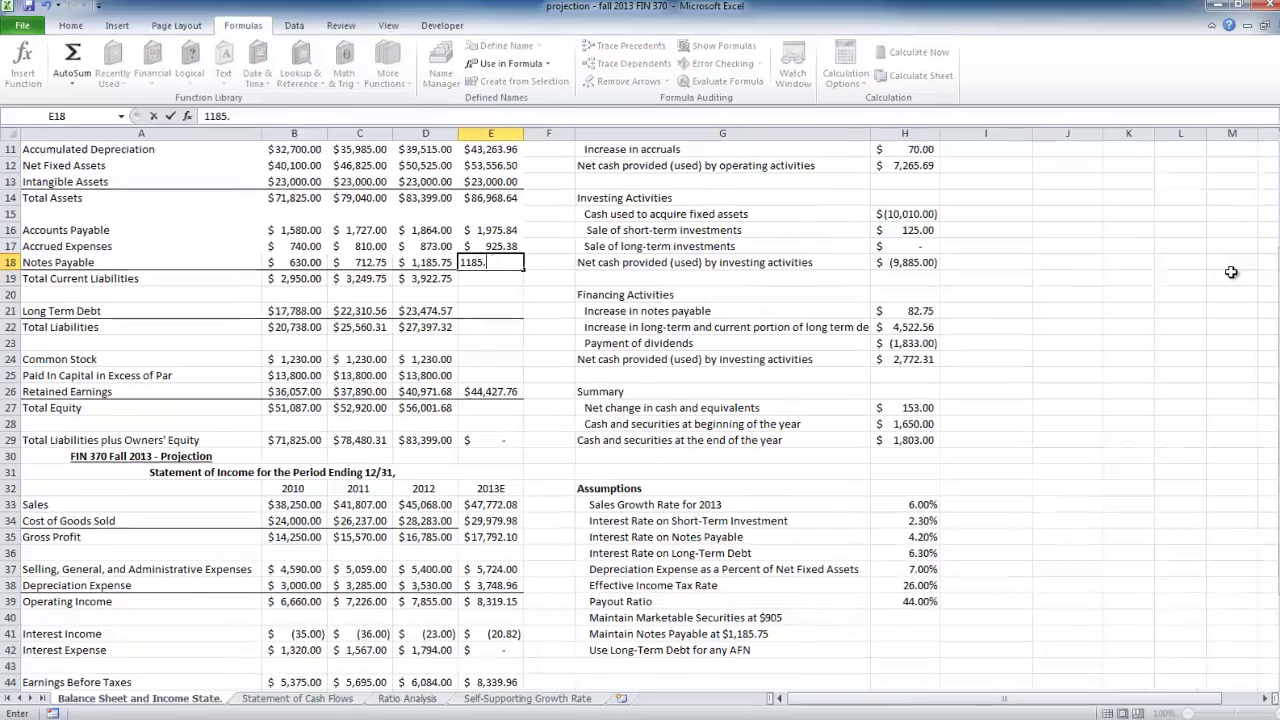
type("75")
key("Return")
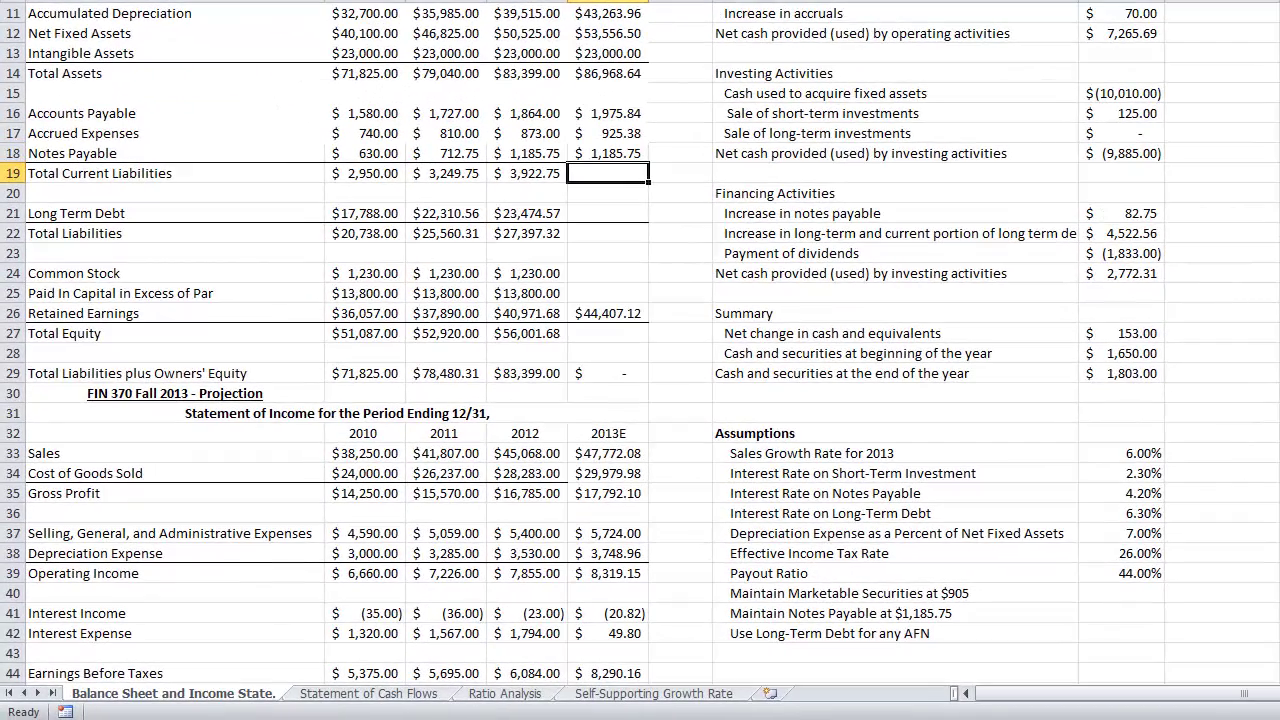
Step: Calculate 2013E Total Current Liabilities in E19 with =SUM(E16:E18)
type("=sum(")
key("Up")
key("shift+Up")
key("shift+Up")
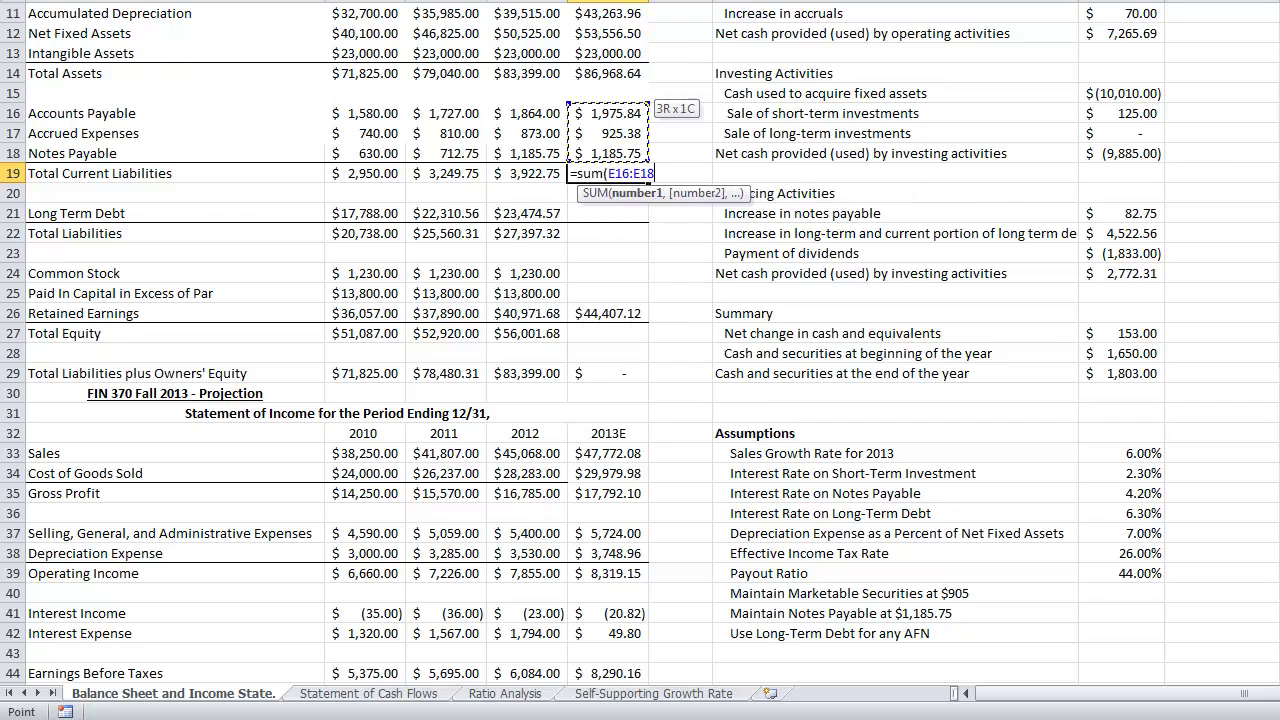
type(")")
key("Return")
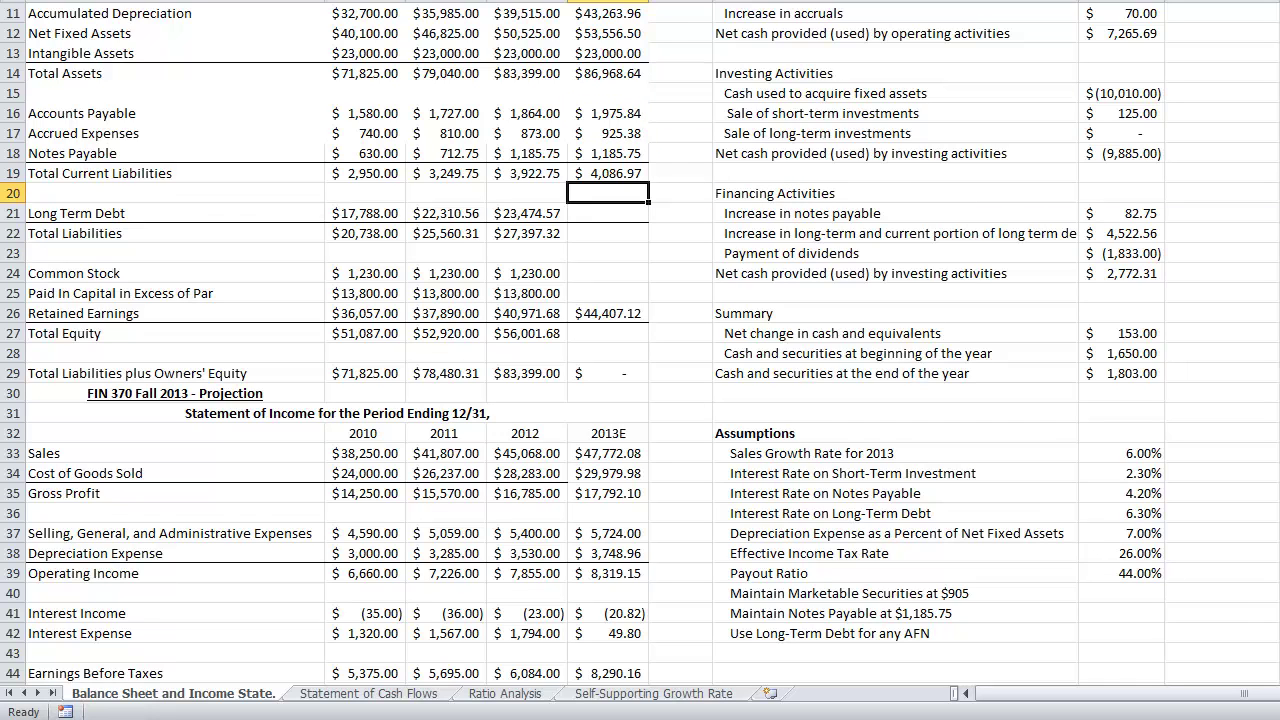
Step: Leave 2013E Long Term Debt blank and calculate Total Liabilities in E22 as Total Current Liabilities plus Long Term Debt, =E19+E21
left_click(607, 213)
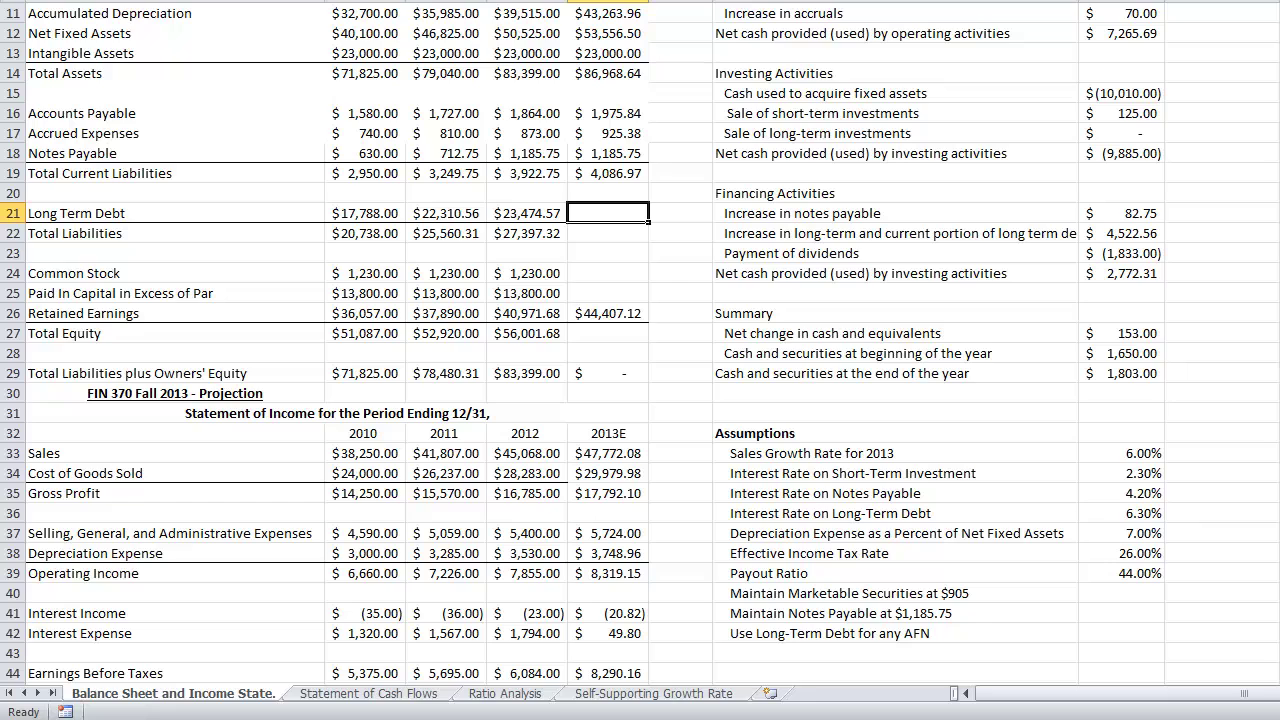
key("Down")
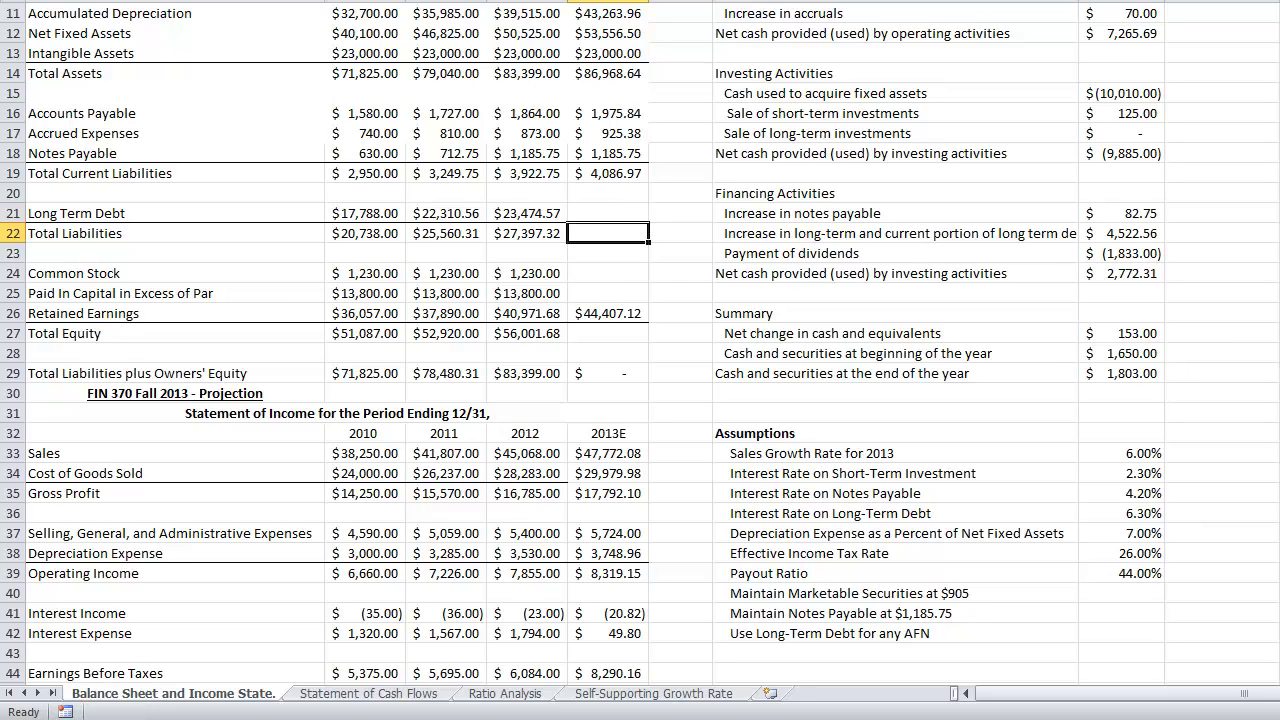
type("=")
key("Up")
key("Up")
key("Up")
type("+")
key("Up")
key("Return")
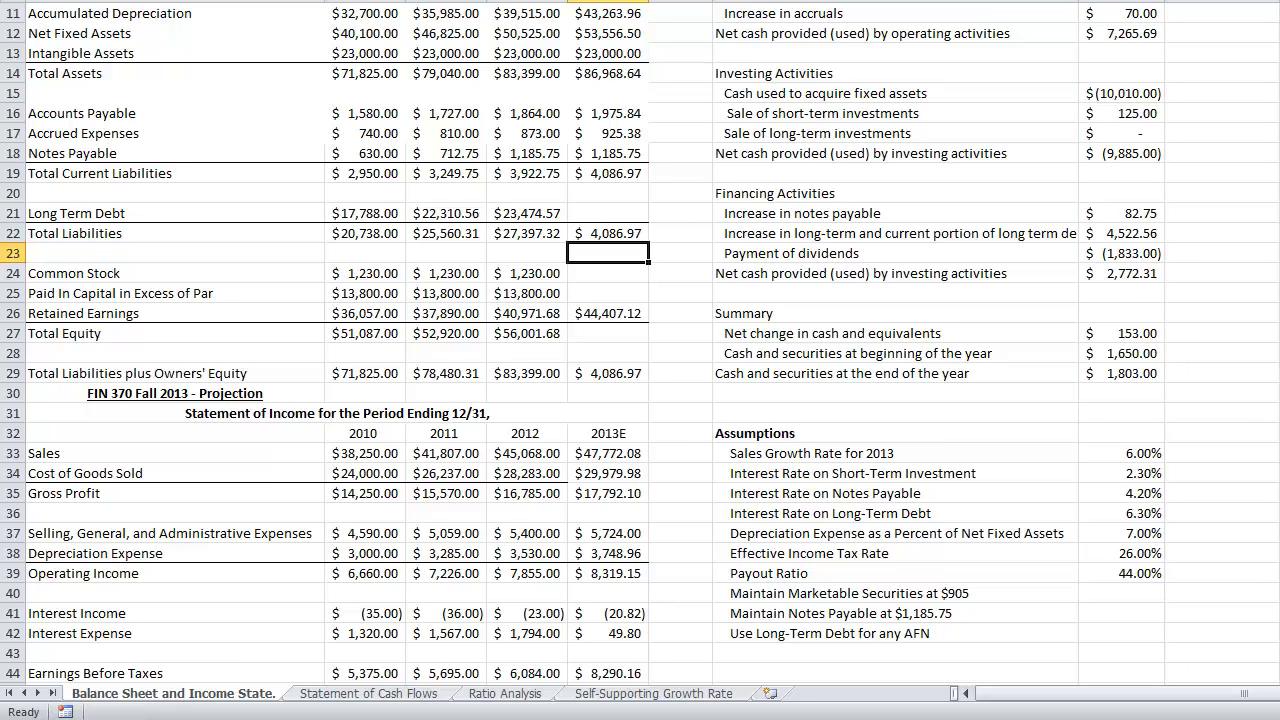
Step: Carry the 2012 Common Stock balance forward to 2013E in E24 with =D24
key("Down")
type("=")
key("Left")
key("Return")
left_click(607, 273)
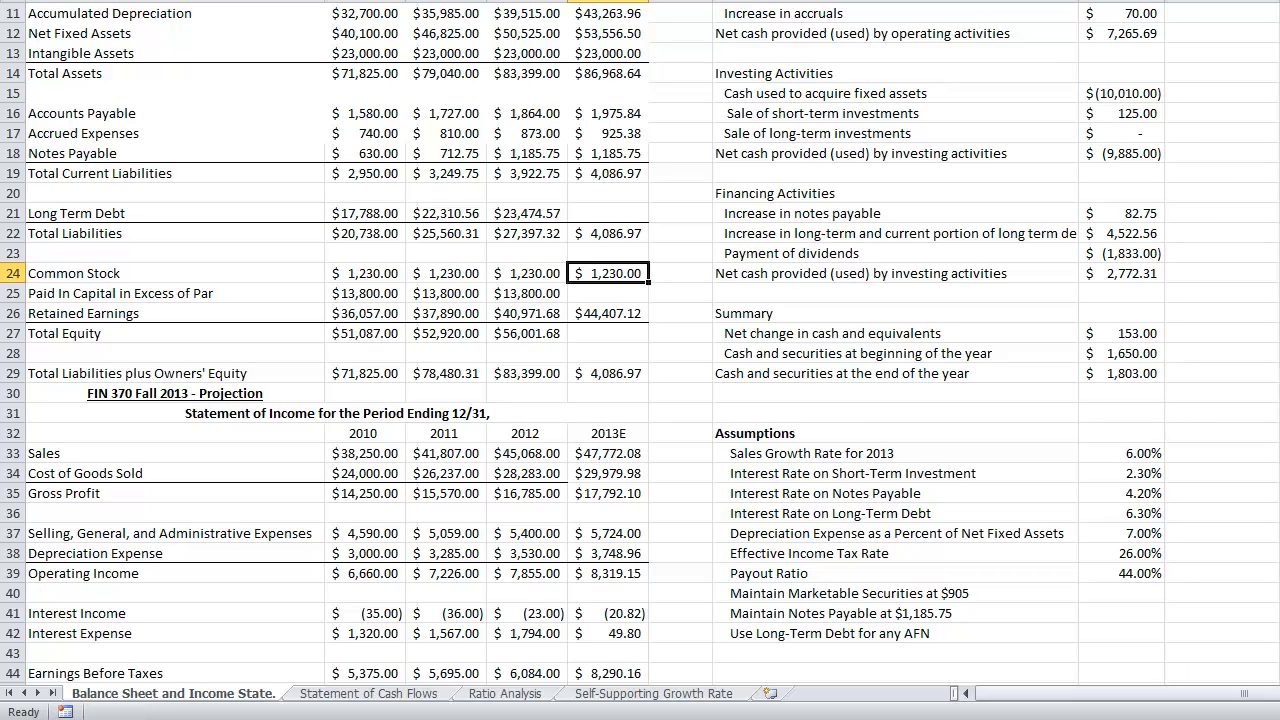
Step: Carry the 2012 Paid In Capital in Excess of Par balance forward to 2013E in E25 with =D25
key("Return")
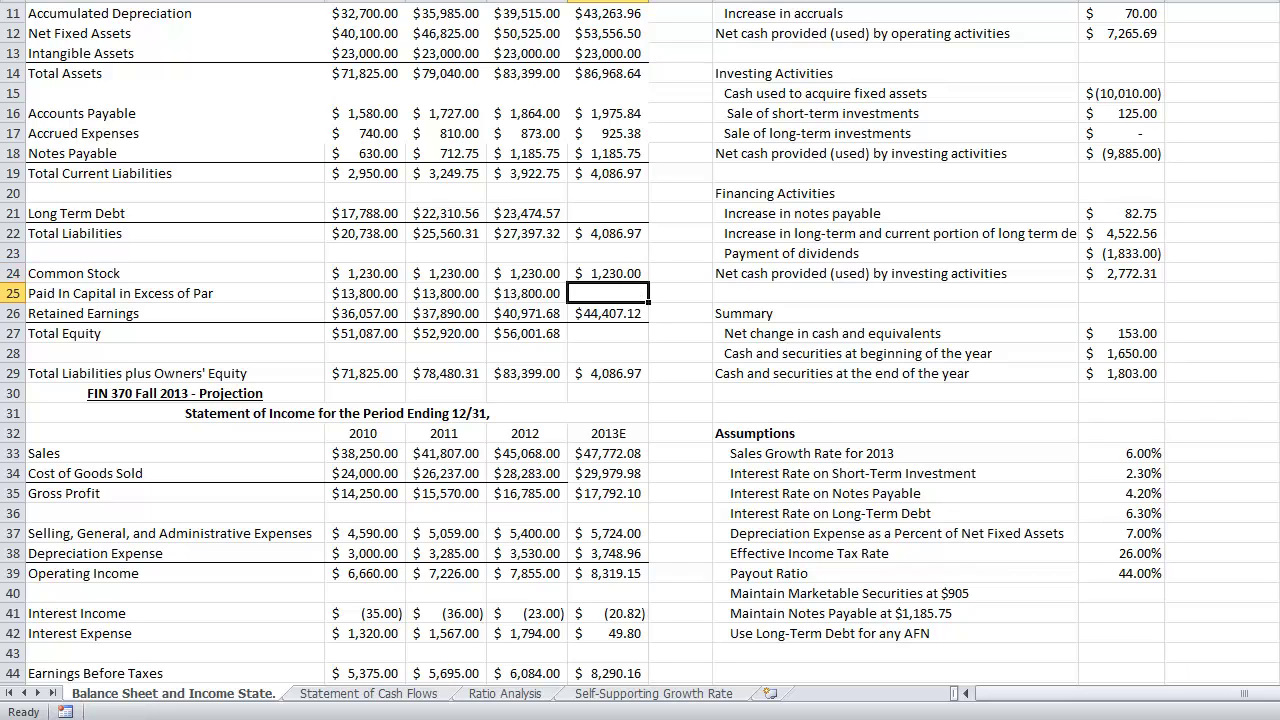
type("=")
key("Left")
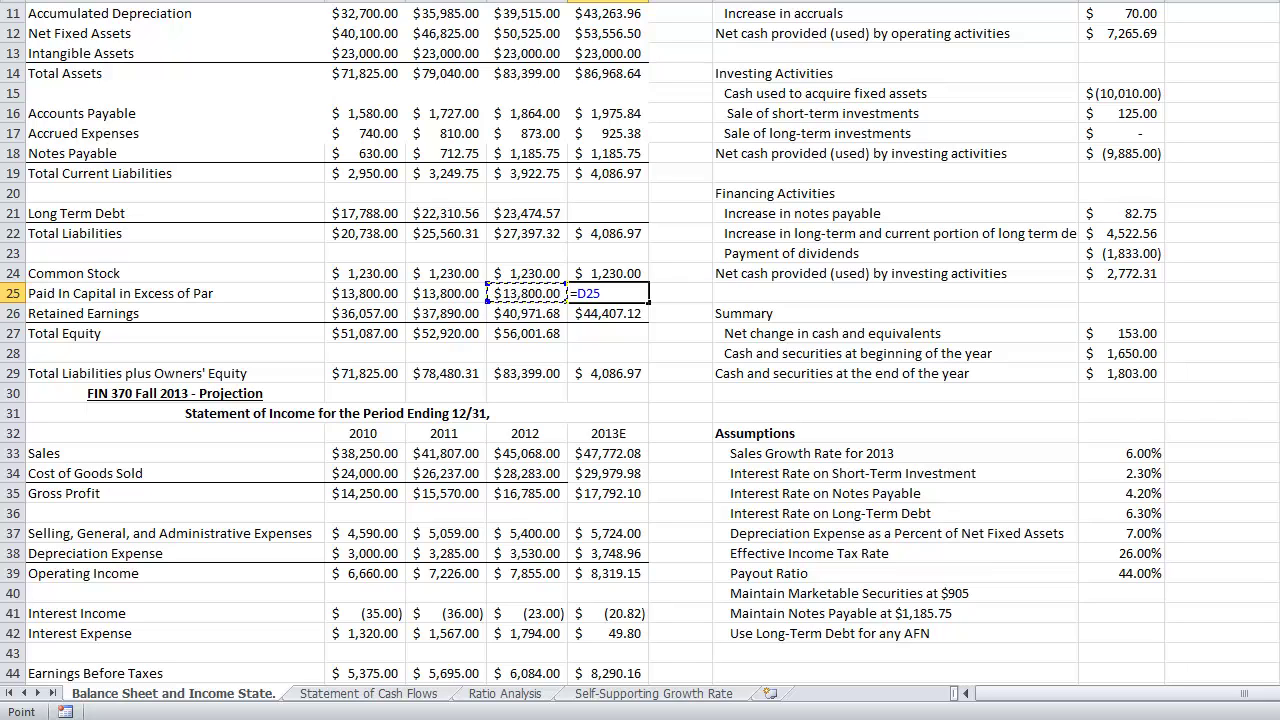
key("Return")
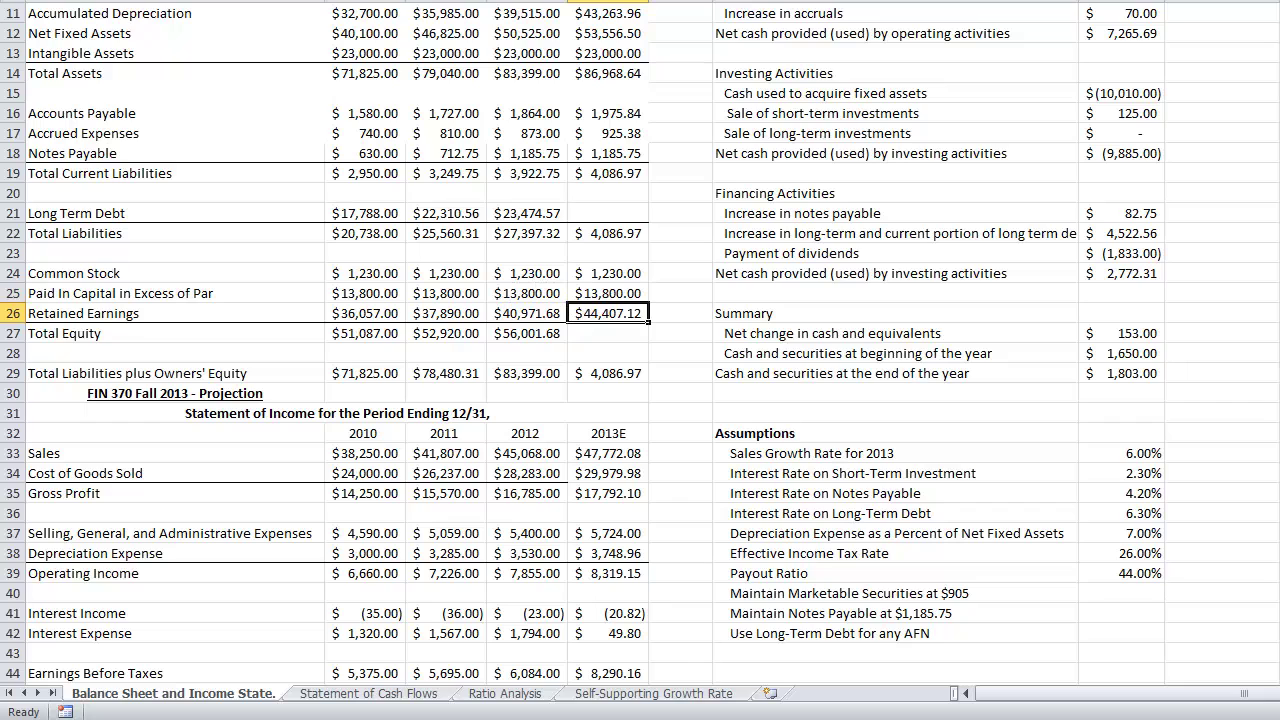
Step: Calculate 2013E Total Equity in E27 by summing Common Stock, Paid In Capital and Retained Earnings, =SUM(E24:E26)
left_click(608, 333)
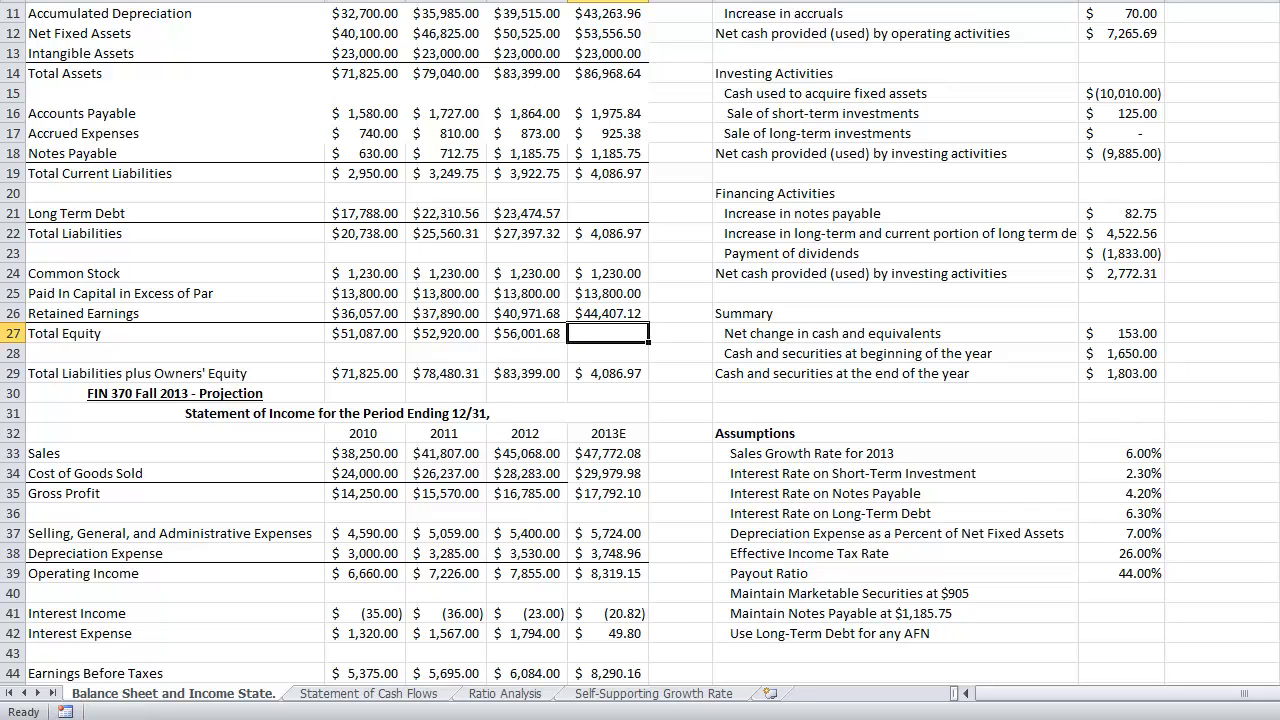
type("=sum(")
key("Up")
key("shift+Up")
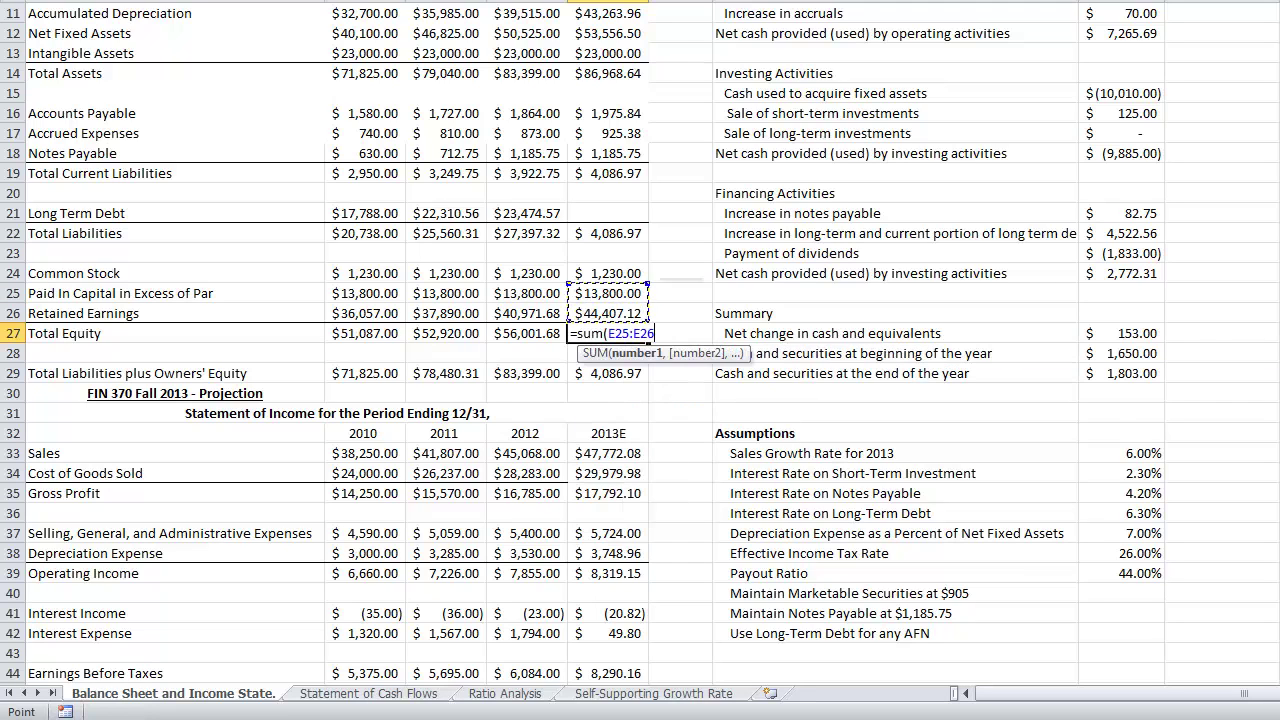
left_click_drag(608, 313, 610, 273)
type(")")
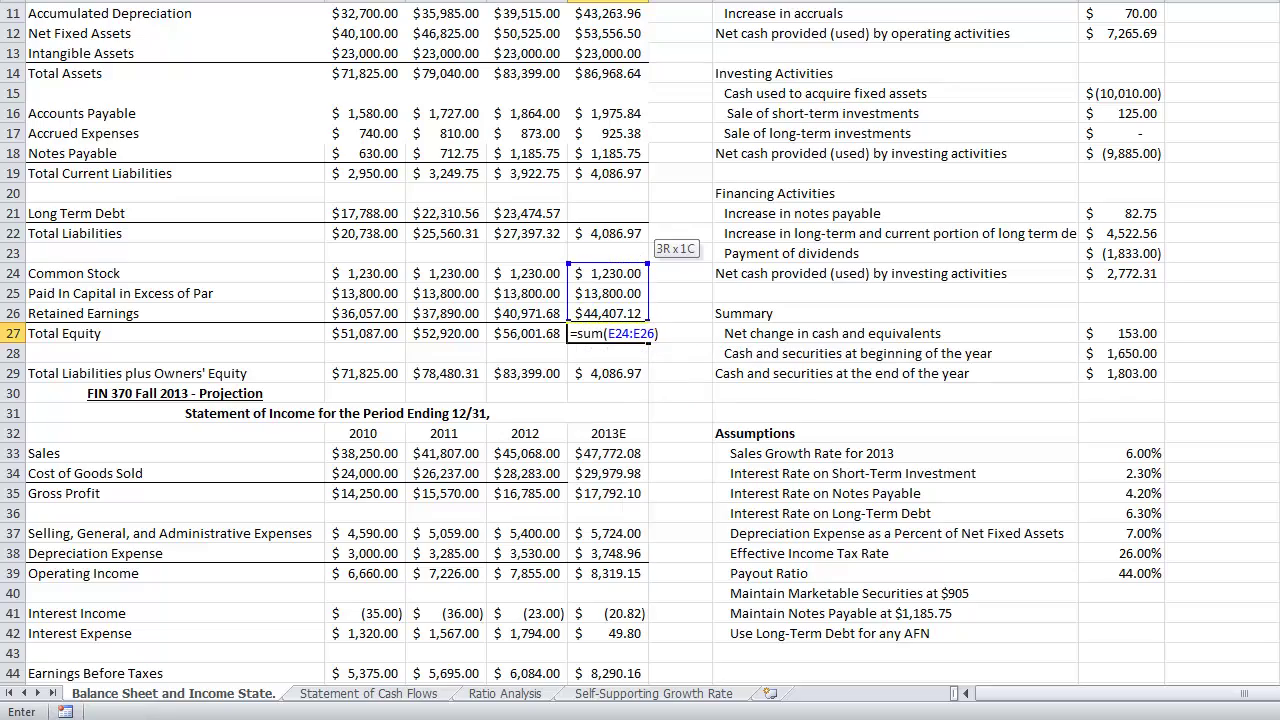
key("ctrl+Return")
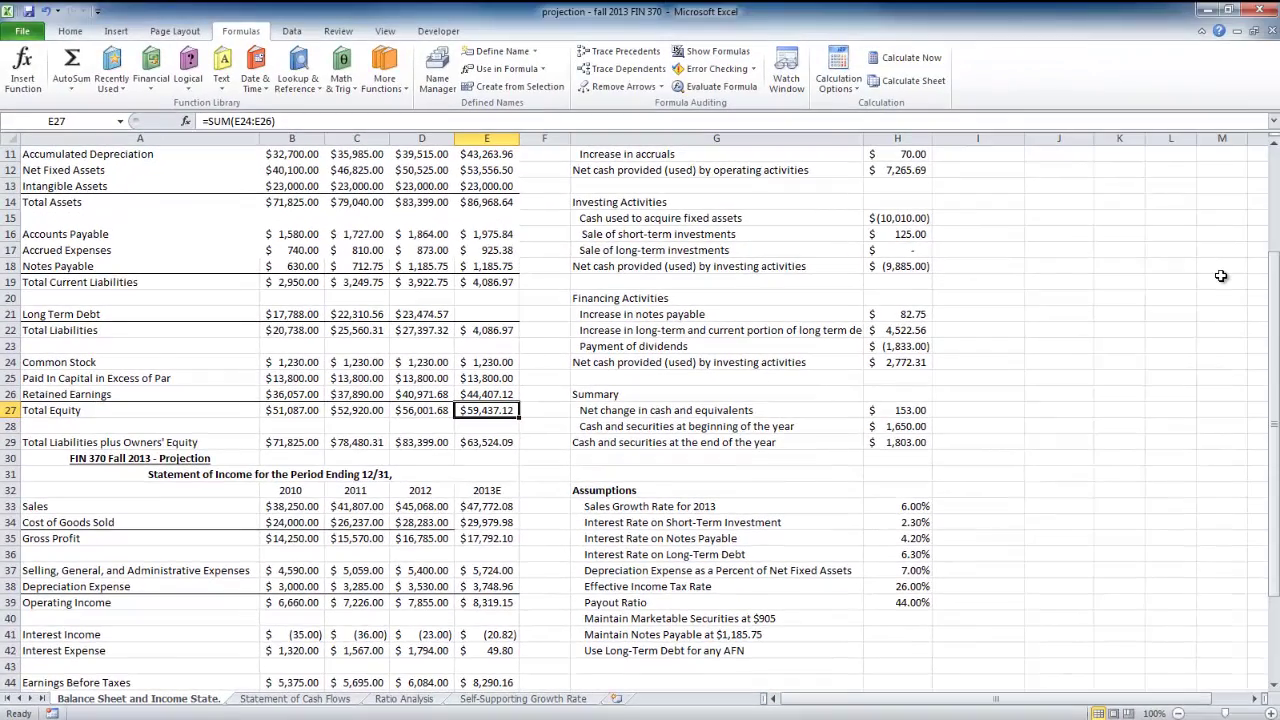
Step: Examine the 2013E column through the balance sheet and income statement, including the interest lines
key("Up")
key("Up")
key("Up")
key("Up")
key("Up")
key("Up")
key("Up")
key("Up")
key("Up")
key("Up")
key("Up")
key("Up")
key("Up")
key("Down")
key("Down")
key("Down")
key("Down")
key("Down")
key("Down")
key("Down")
key("Down")
key("Down")
key("Down")
key("Down")
key("Down")
key("Down")
key("Down")
key("Down")
key("Down")
key("Down")
key("Down")
key("Down")
key("Down")
key("Down")
key("Up")
key("Up")
key("Up")
key("Up")
key("Up")
key("Up")
key("Up")
key("Up")
key("Up")
key("Up")
key("Up")
key("Up")
key("Up")
key("Up")
key("Up")
key("Up")
key("Down")
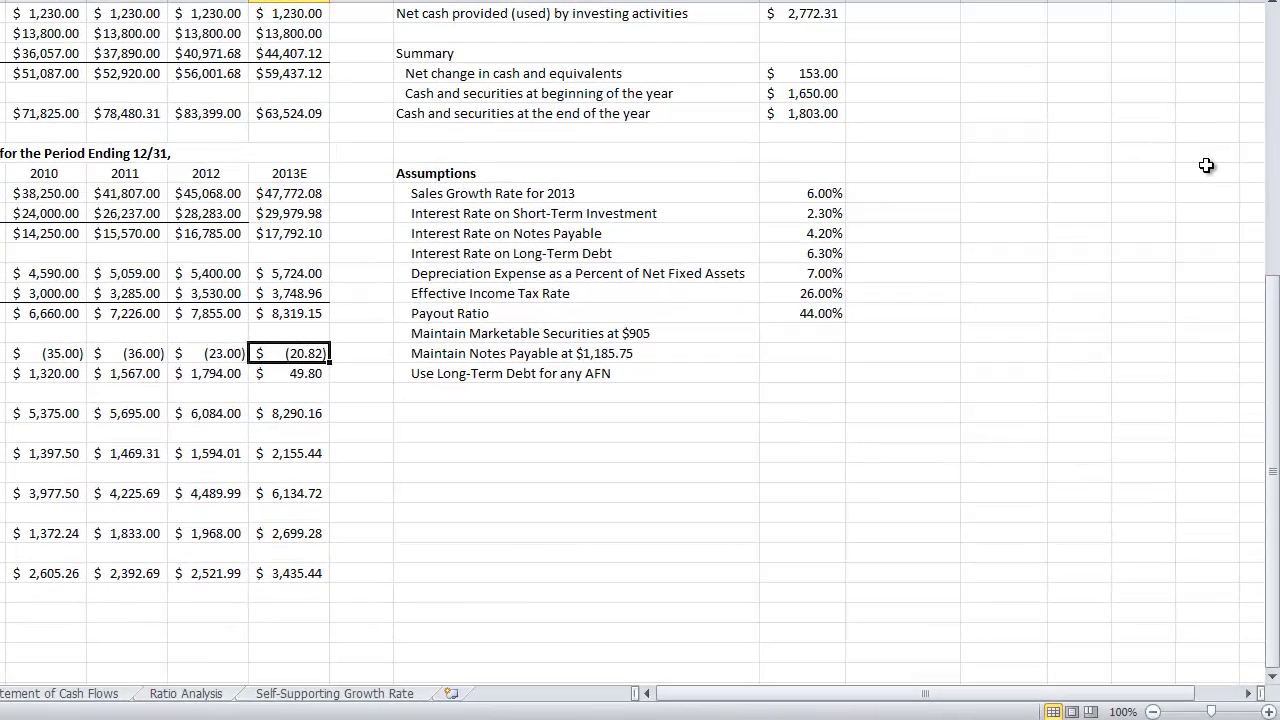
Step: Inspect the 2013E Interest Expense formula in E42 and its references to the interest rates, Notes Payable and Long Term Debt
key("Down")
key("Left")
key("Right")
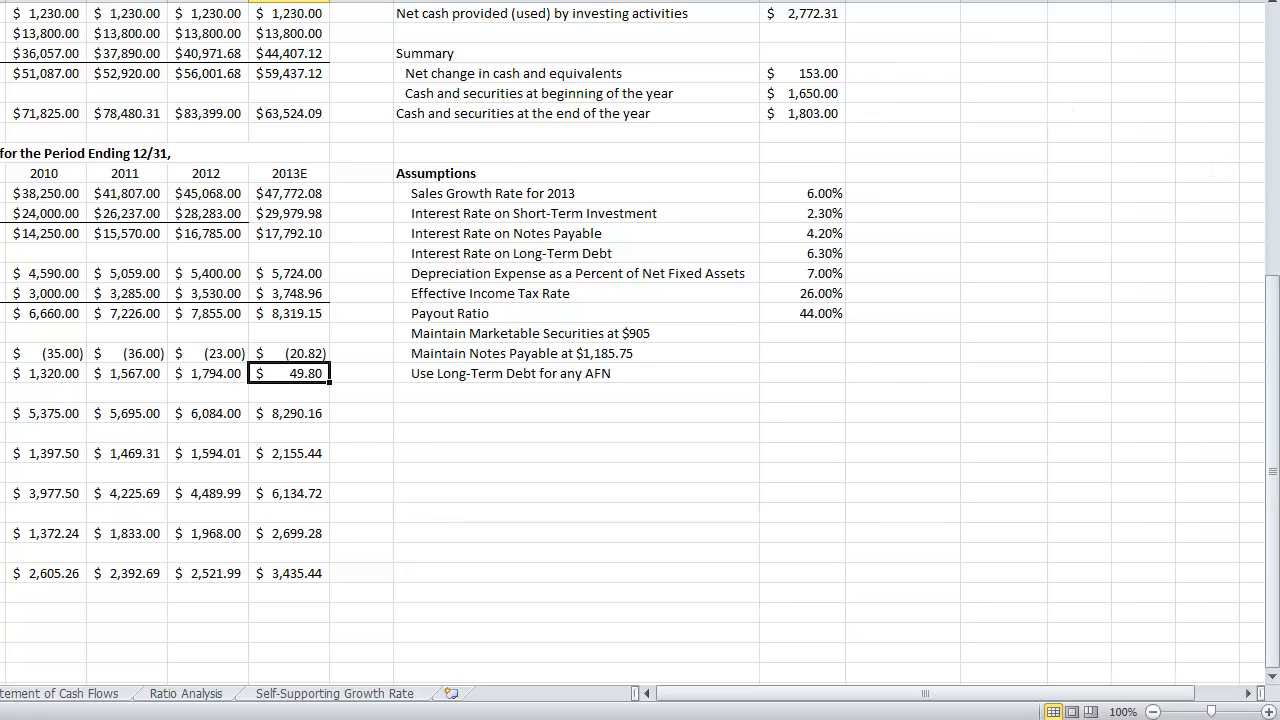
key("F2")
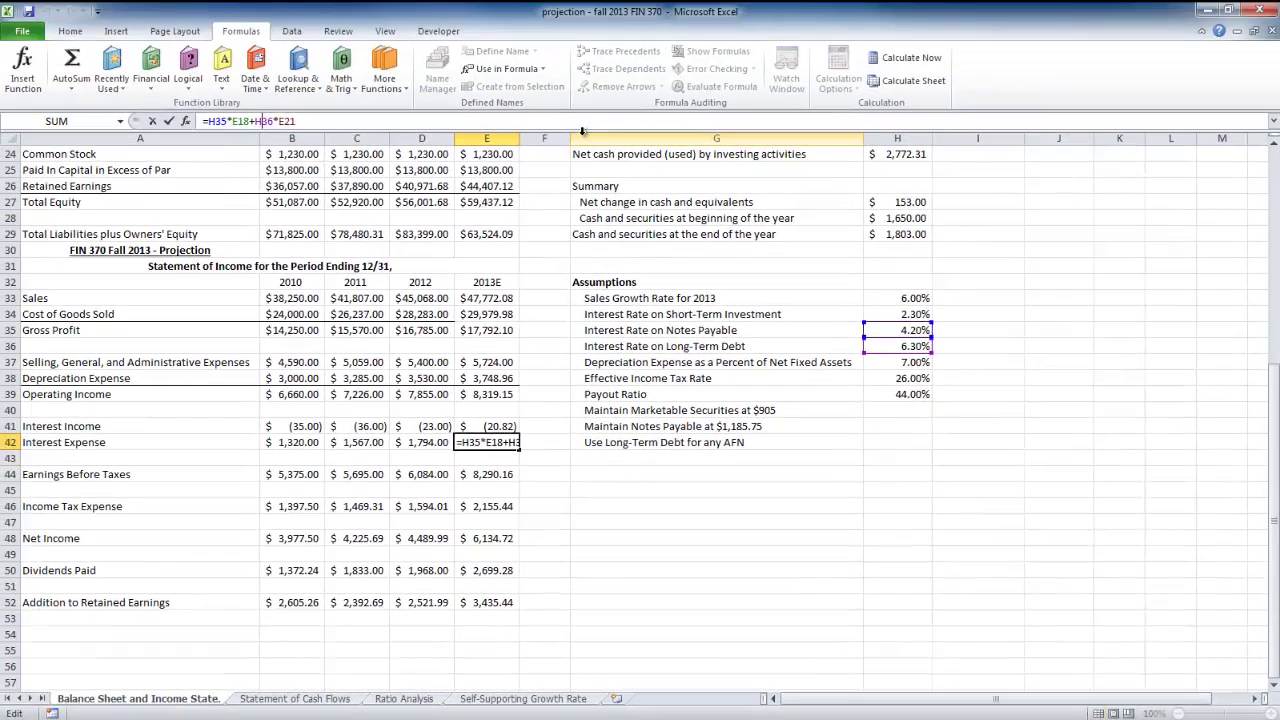
key("Escape")
Step: Examine the 2013E balance sheet, comparing Total Assets with Total Liabilities plus Owners' Equity
key("Up")
key("Up")
key("Up")
key("Up")
key("Up")
key("Up")
key("Up")
key("Up")
key("Up")
key("Up")
key("Up")
key("Up")
key("Up")
key("Up")
key("Up")
key("Up")
key("Up")
key("Up")
key("Up")
key("Up")
key("Down")
key("Down")
key("Down")
key("Down")
key("Down")
key("Down")
key("Down")
key("Down")
key("Down")
key("Down")
key("Down")
key("Down")
key("Down")
key("Down")
key("Down")
key("Down")
key("Down")
key("Down")
key("Down")
key("Down")
key("Down")
key("Down")
key("Down")
key("Down")
key("Down")
key("Down")
Step: Label D30, below the 2012 Total Liabilities plus Owners' Equity, as AFN
key("Left")
type("A")
type("A")
type("N")
key("Right")
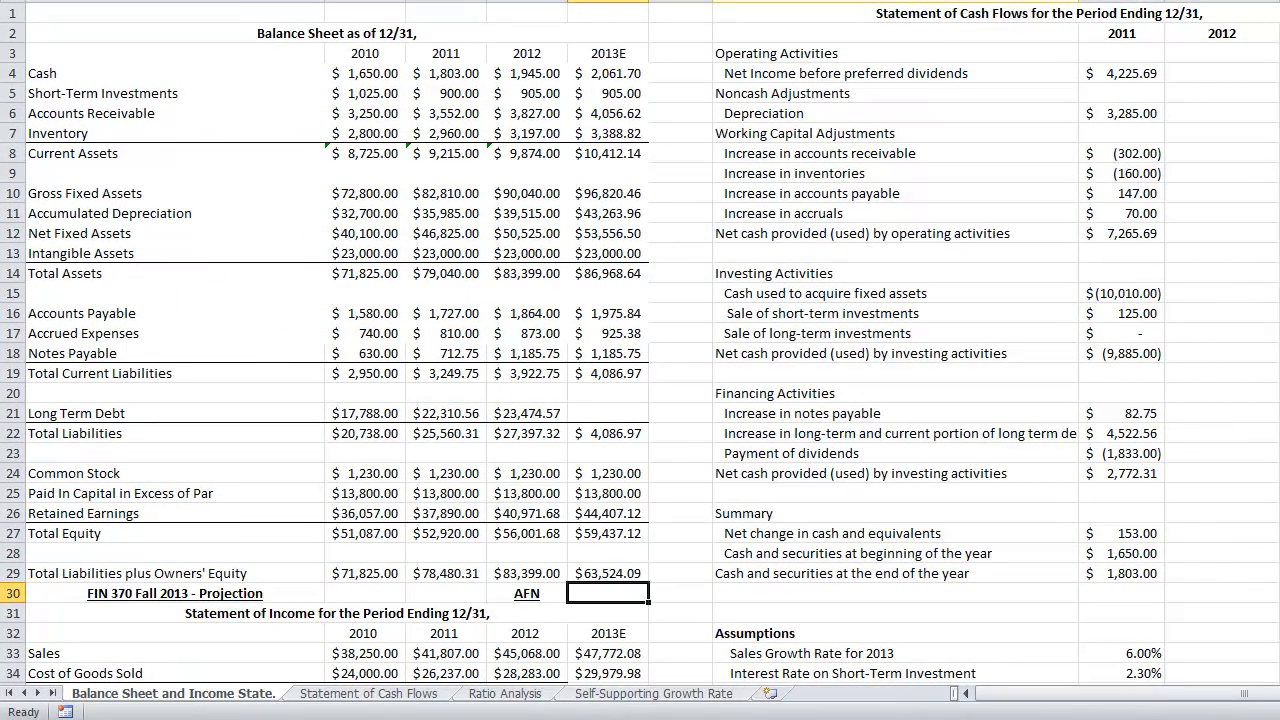
Step: Calculate the 2013E AFN in E30 as Total Assets minus Total Liabilities plus Owners' Equity, =E14-E29
type("=")
key("Up")
key("Up")
key("Up")
key("Up")
key("Up")
key("Up")
key("Up")
key("Up")
key("Up")
key("Up")
key("Up")
key("Up")
key("Up")
key("Up")
key("Up")
key("Up")
type("-")
key("Up")
key("Return")
Step: Enter the AFN amount 23,444.55 as the 2013E Long Term Debt in E21
key("Up")
key("Up")
key("Down")
key("Up")
key("Up")
key("Up")
key("Up")
key("Up")
key("Up")
key("Up")
key("Up")
key("Up")
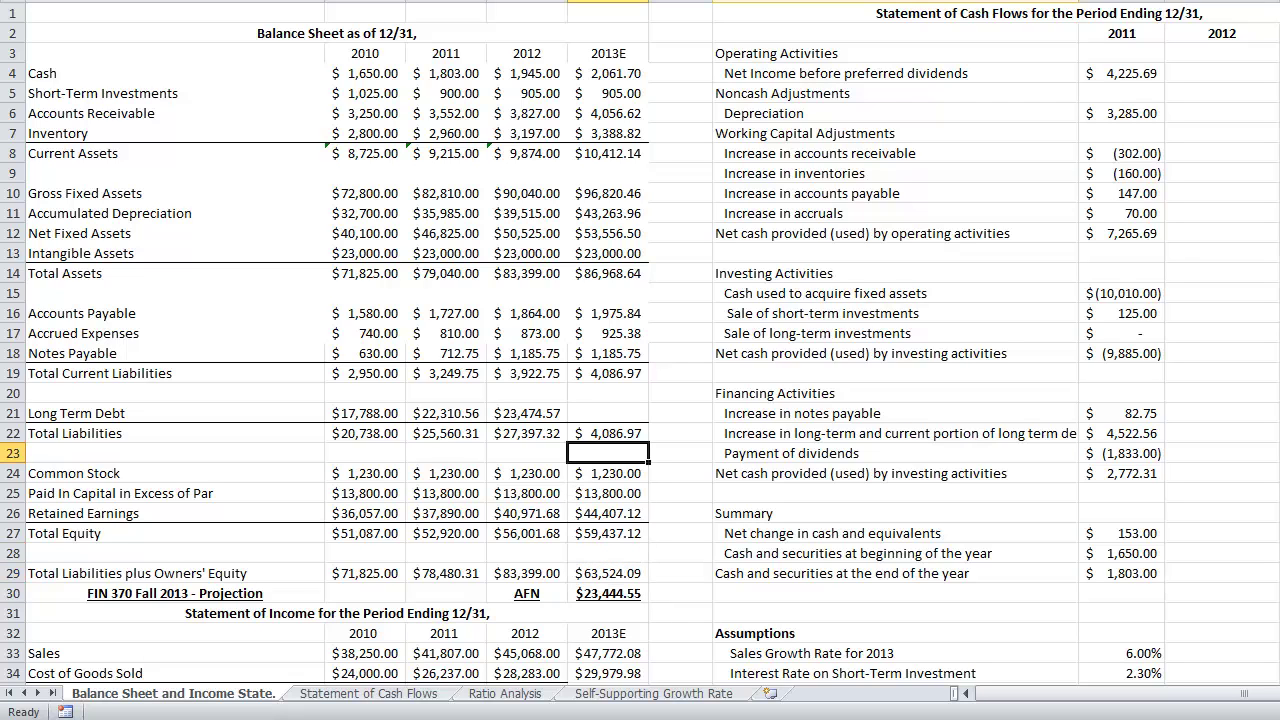
type("23,444.55")
key("Return")
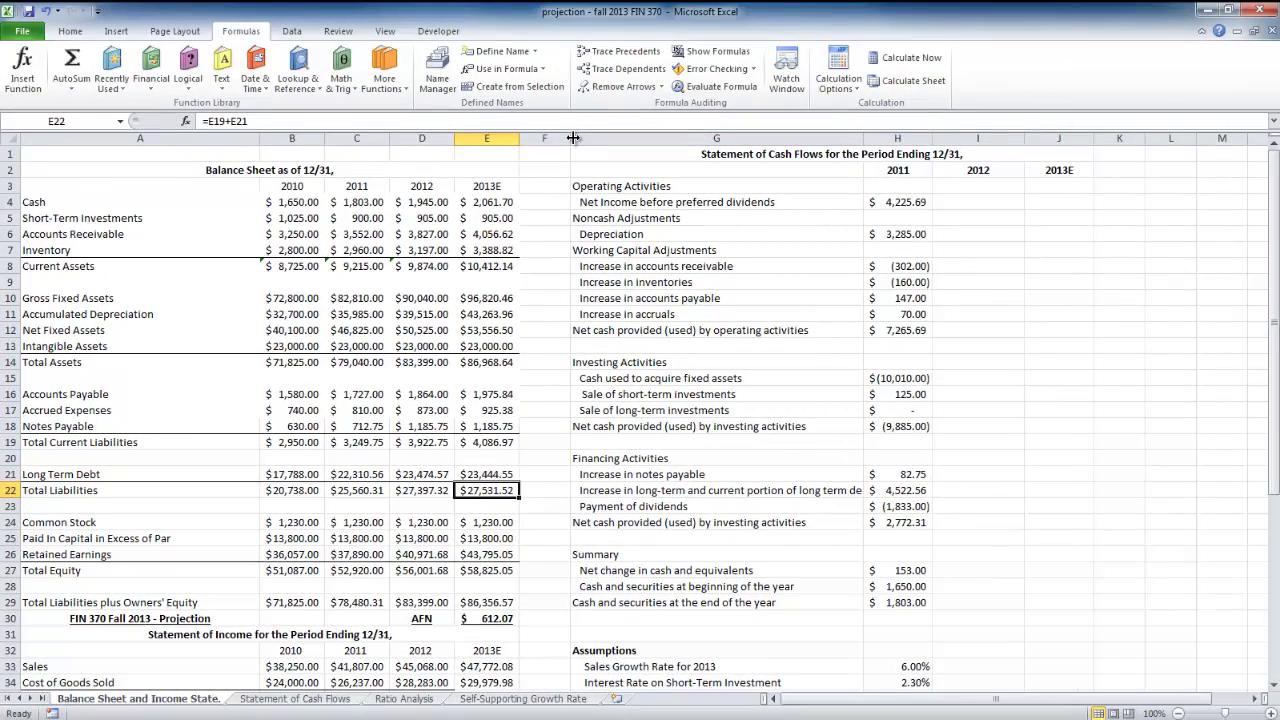
Step: Examine the 2013E income statement down to Addition to Retained Earnings, including the Interest Expense formula in E42
key("Down")
key("Down")
key("Down")
key("Down")
key("Down")
key("Down")
key("Down")
key("Down")
key("Down")
key("Down")
key("Down")
key("Down")
key("Down")
key("Down")
key("Down")
key("Down")
key("Down")
key("Down")
key("Down")
key("Down")
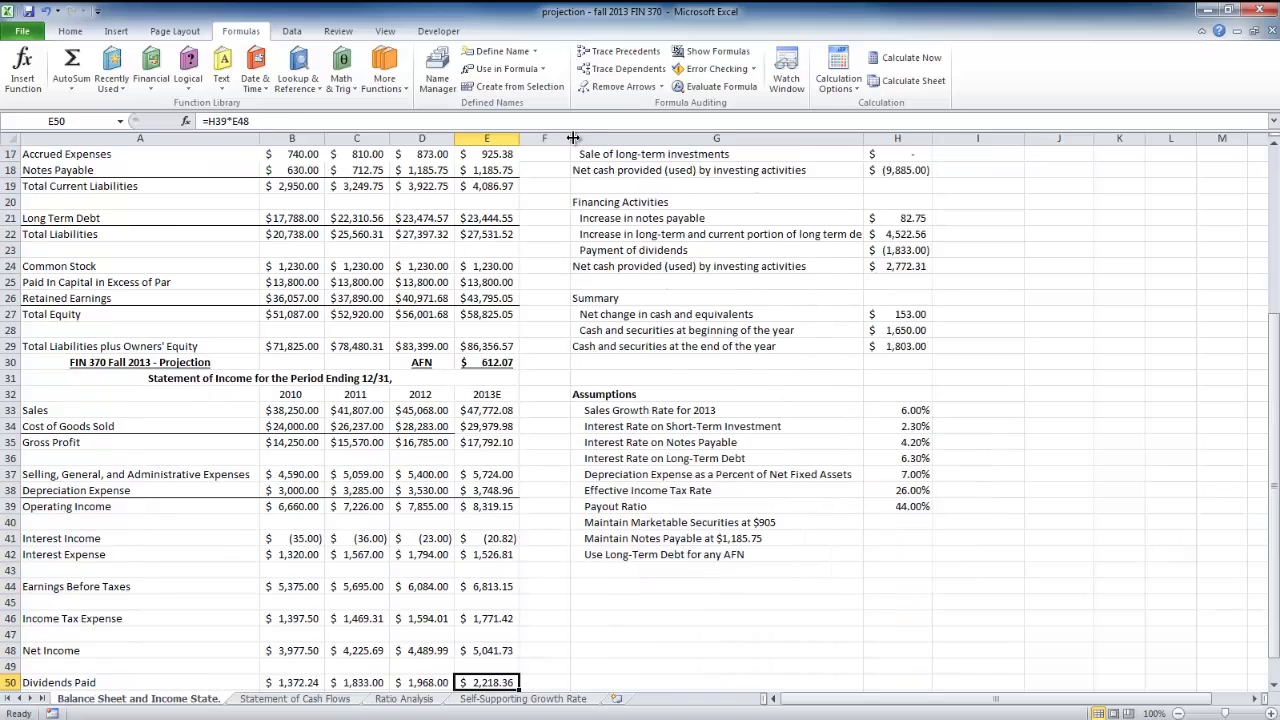
key("Down")
key("Down")
key("Up")
key("Up")
key("Up")
key("Up")
key("Up")
key("Up")
key("Up")
key("Up")
key("Up")
key("Up")
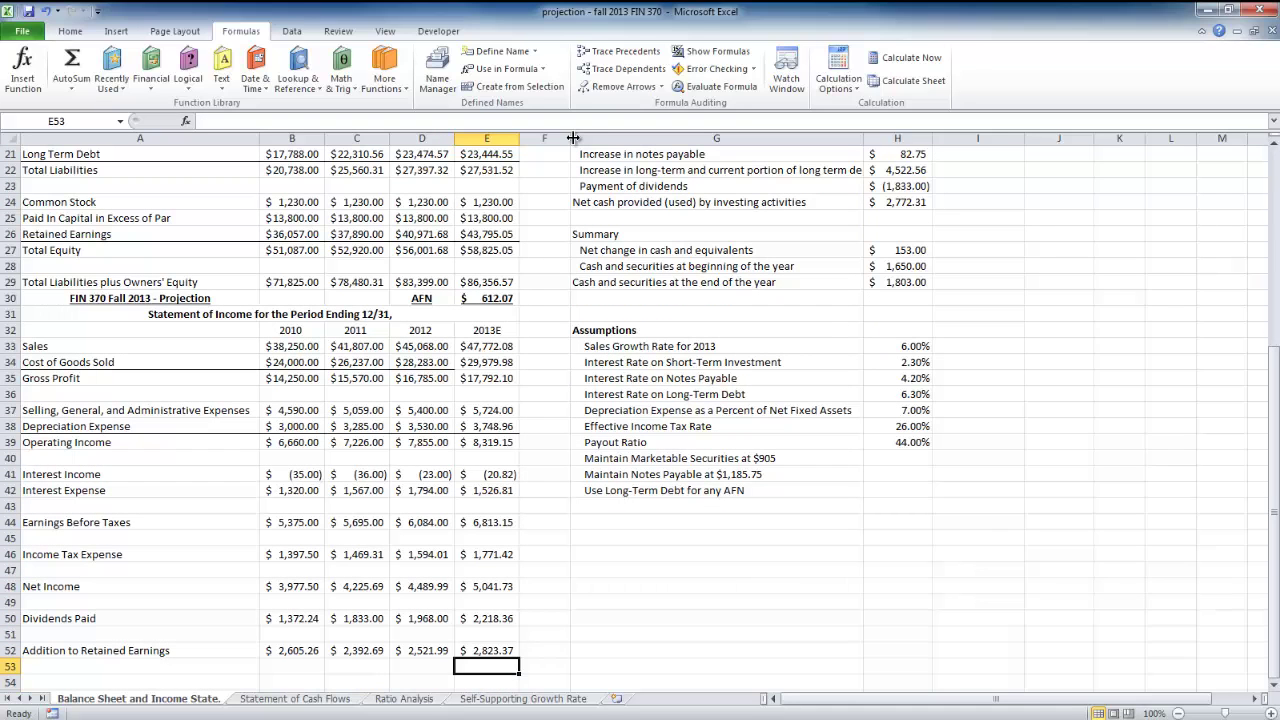
key("Up")
key("Up")
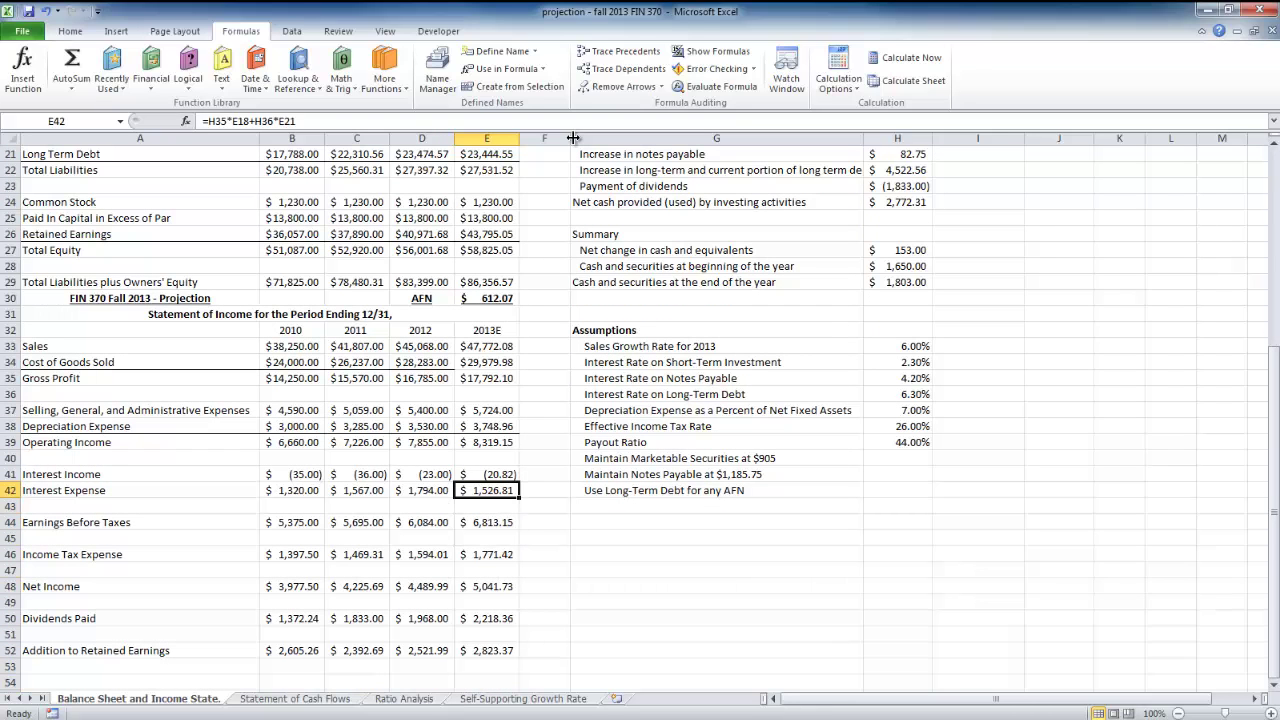
Step: Trace how 2013E Long Term Debt feeds through the balance sheet and income statement, reviewing the column E formulas of both statements
key("Up")
key("Up")
key("Up")
key("Up")
key("Up")
key("Up")
key("Up")
key("Up")
key("Up")
key("Up")
key("Up")
key("Up")
key("Up")
key("Up")
key("Up")
key("Up")
key("Up")
key("Up")
key("Up")
key("Up")
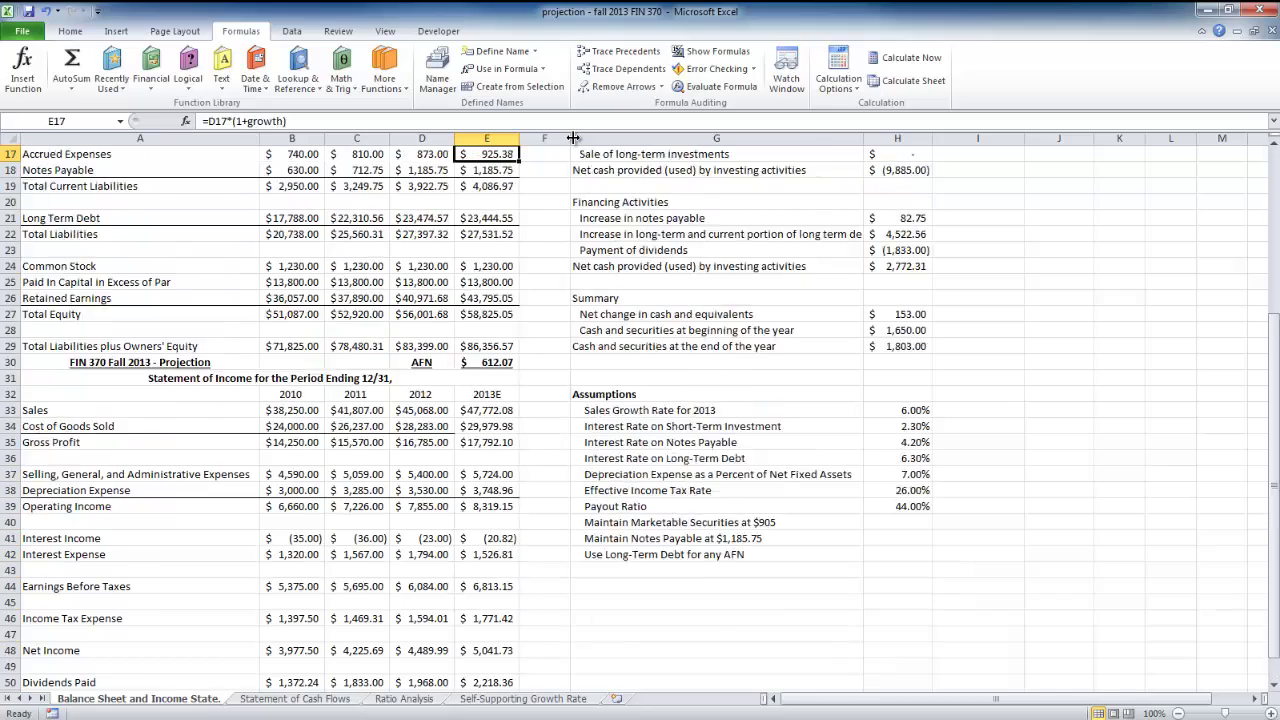
key("Down")
key("Down")
key("Down")
key("Down")
key("Down")
key("Down")
key("Down")
key("Down")
key("Down")
key("Down")
key("Down")
key("Down")
key("Down")
key("Down")
key("Down")
key("Down")
key("Down")
key("Down")
key("Down")
key("Down")
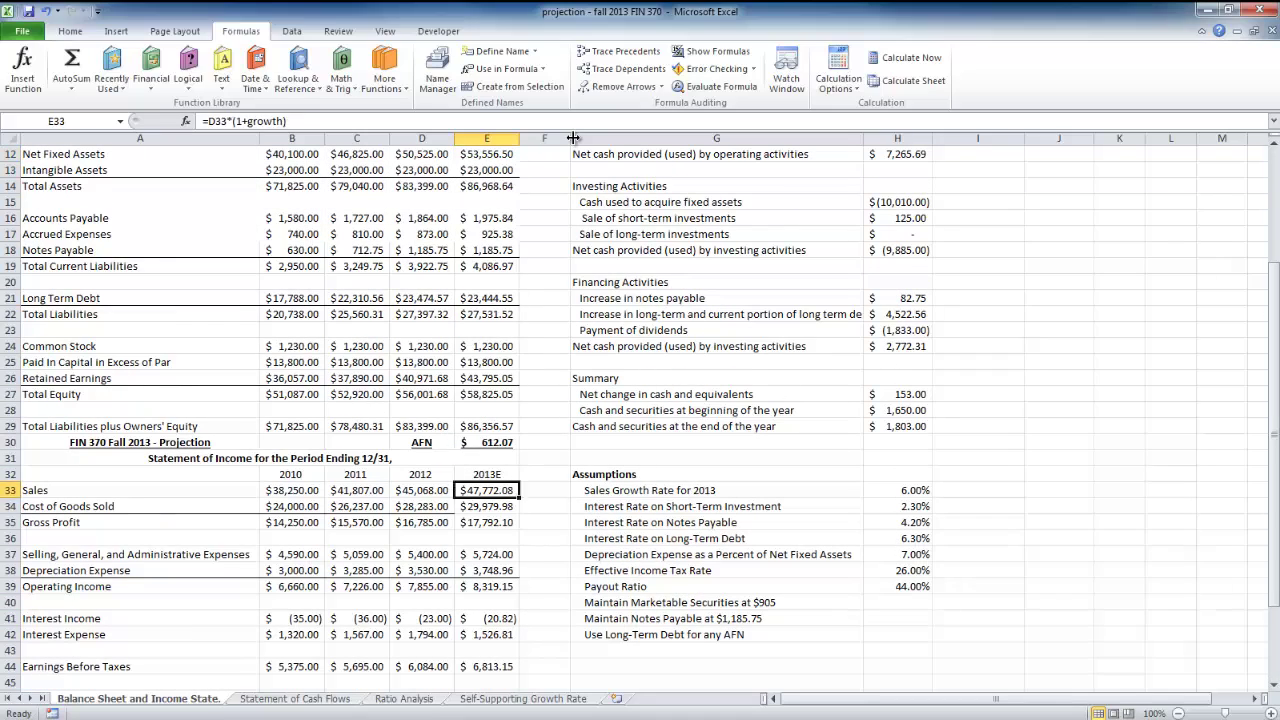
key("Down")
key("Down")
key("Down")
key("Down")
key("Down")
key("Down")
key("Down")
key("Down")
key("Down")
key("Down")
key("Down")
key("Down")
key("Up")
key("Up")
key("Up")
key("Up")
key("Up")
key("Up")
key("Up")
key("Up")
key("Up")
key("Up")
key("Up")
key("Up")
key("Up")
key("Up")
key("Up")
key("Up")
key("Up")
key("Up")
key("Up")
key("Up")
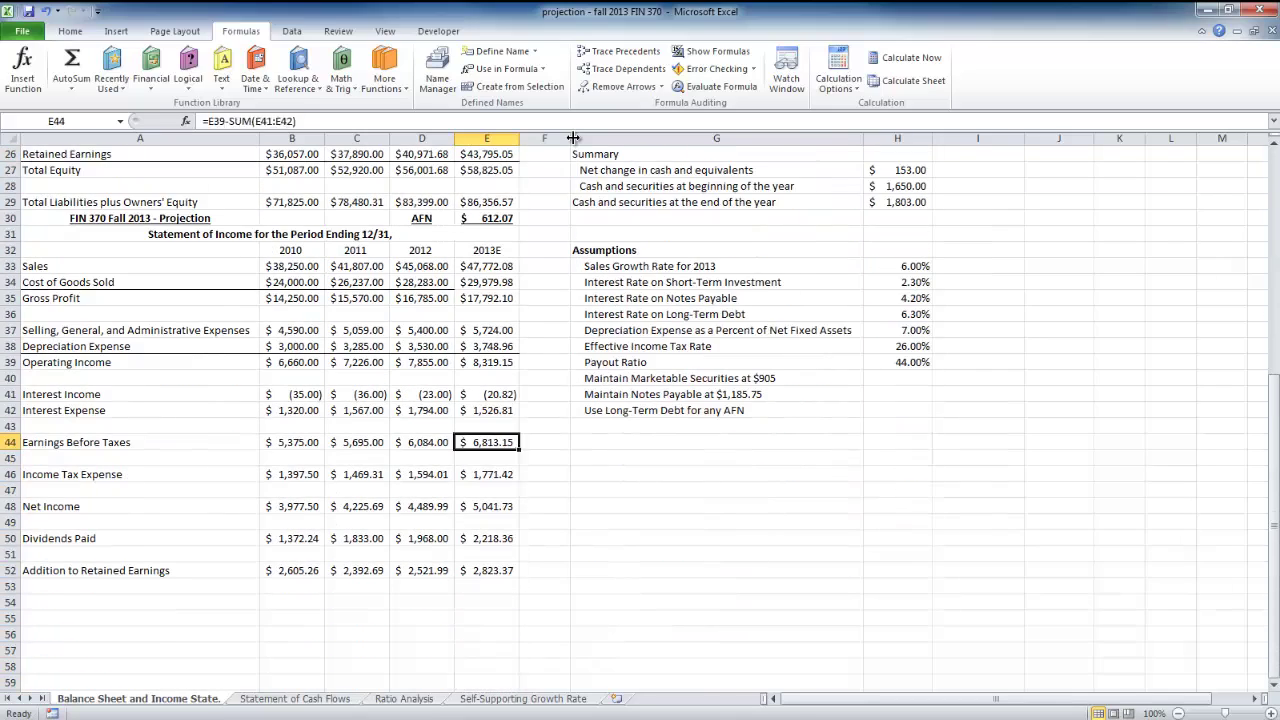
key("Up")
key("Up")
key("Up")
key("Up")
key("Up")
key("Up")
key("Up")
key("Up")
key("Up")
key("Up")
key("Up")
key("Up")
key("Up")
key("Up")
key("Up")
key("Up")
key("Up")
key("Up")
key("Up")
key("Up")
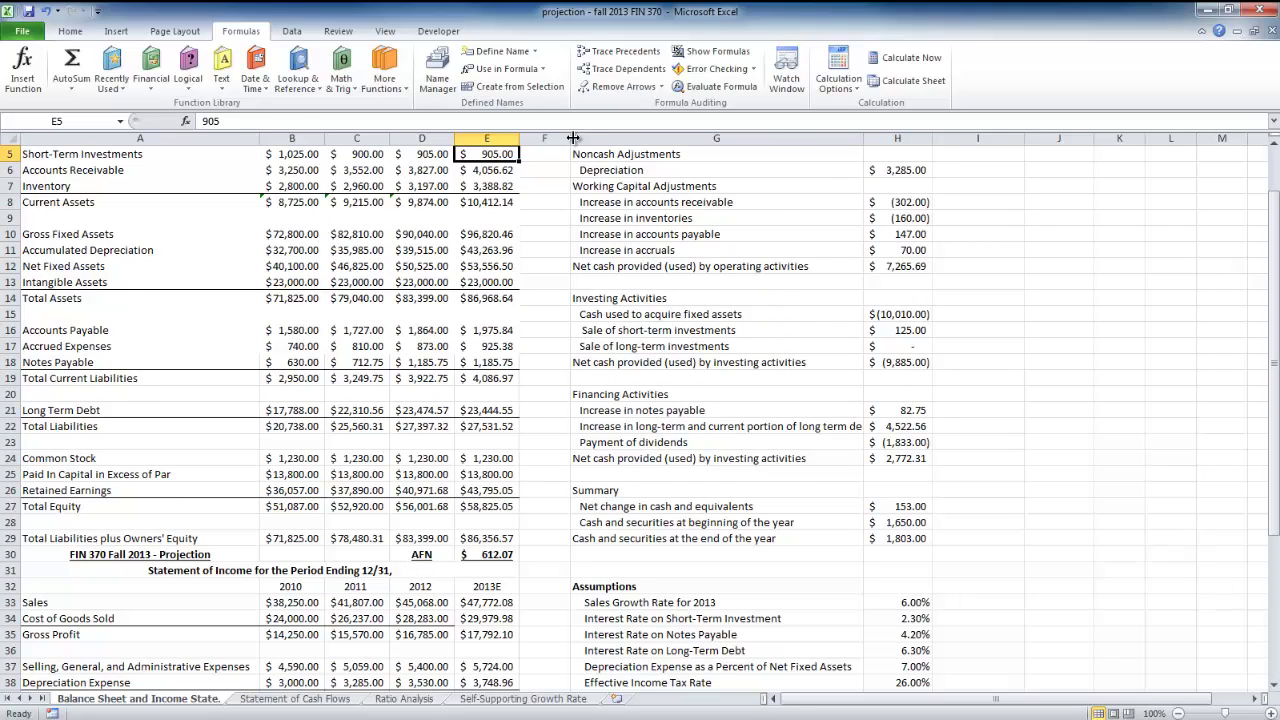
Step: Clear the 2013E Long Term Debt amount in E21
key("Down")
key("Down")
key("Down")
key("Down")
key("Down")
key("Down")
key("Down")
key("Down")
key("Down")
key("Down")
key("Down")
key("Down")
key("Down")
key("Down")
key("Down")
key("Down")
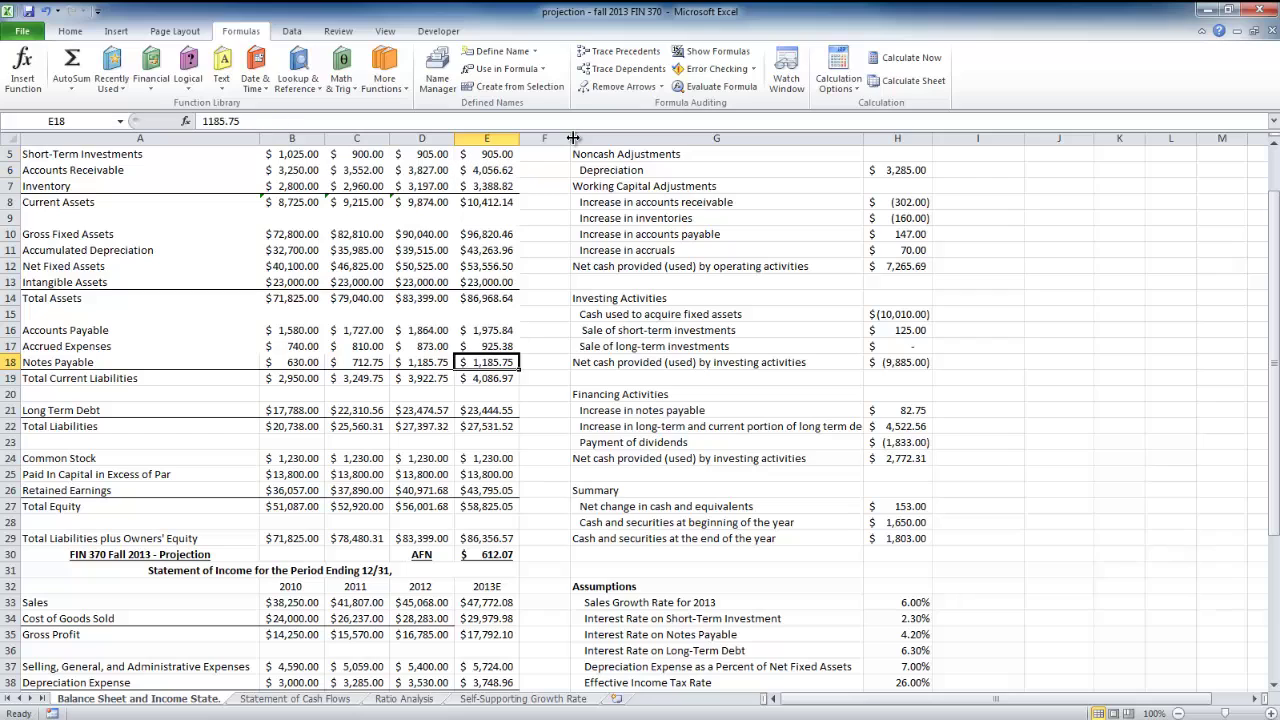
key("Delete")
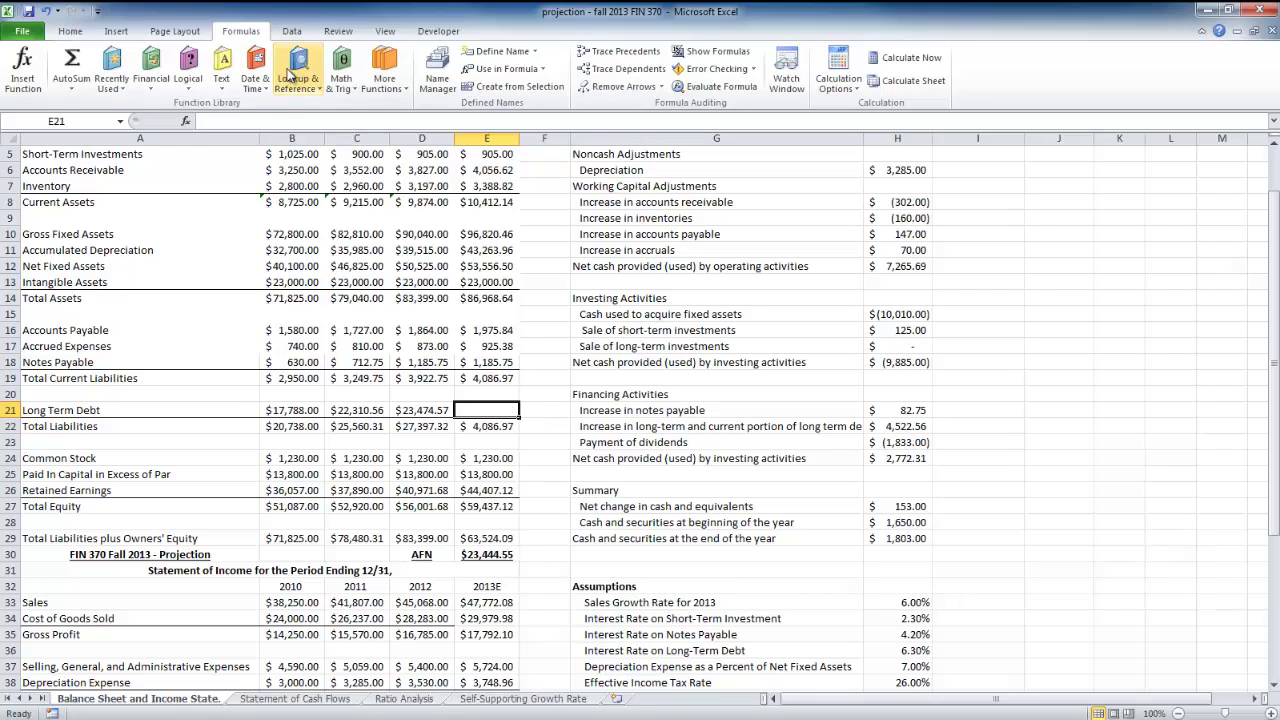
Step: Run Goal Seek to set the AFN in E30 to 0 by changing E21, keep the solution, and compare both 2013E balance sheet totals
left_click(293, 30)
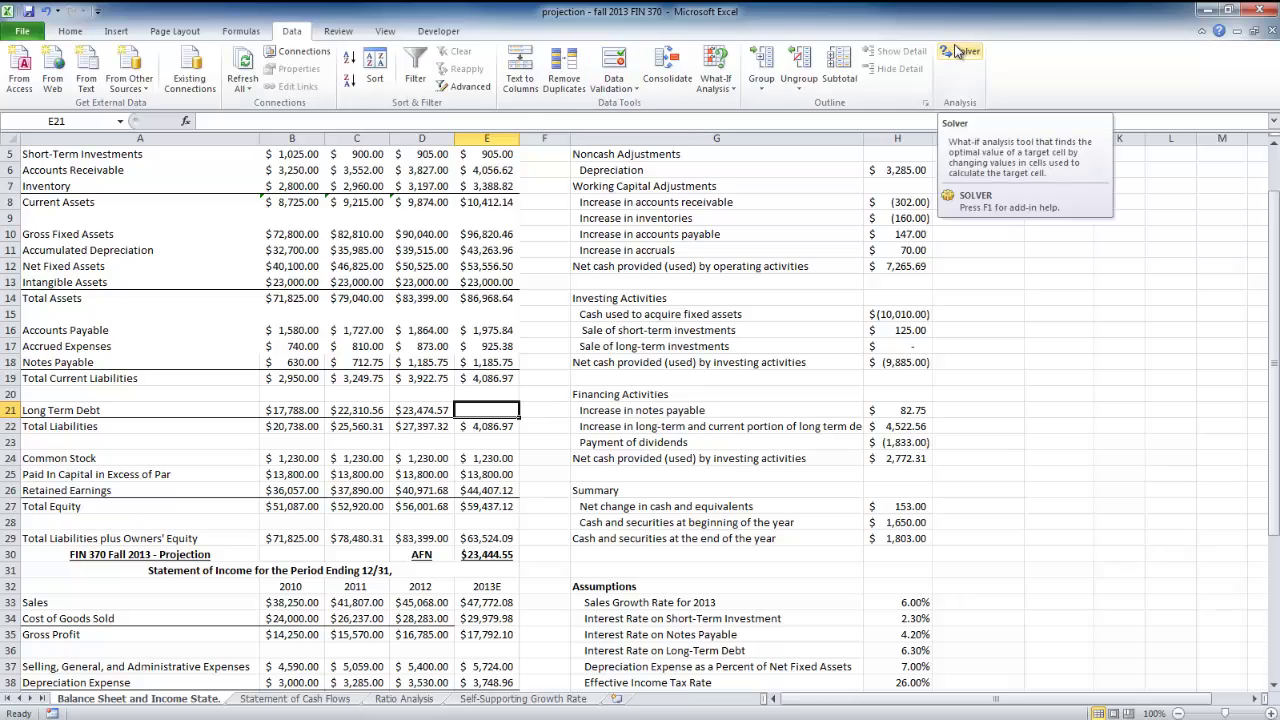
left_click(715, 80)
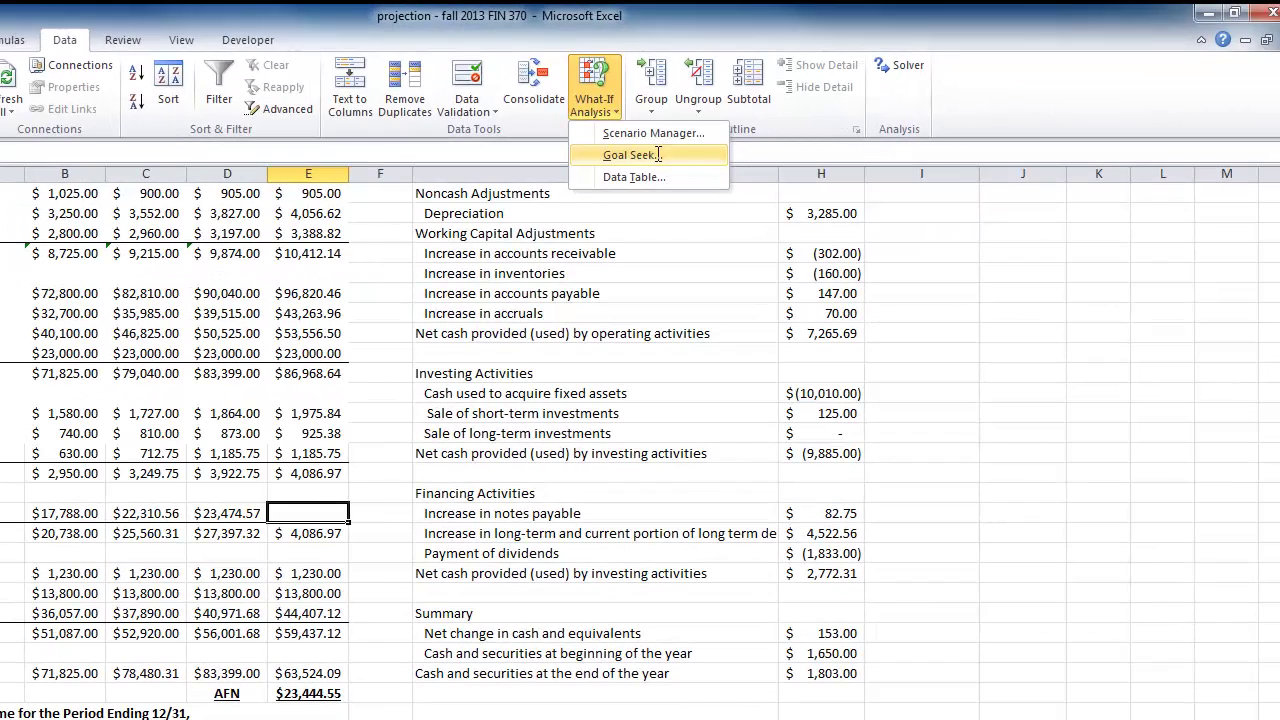
left_click(770, 126)
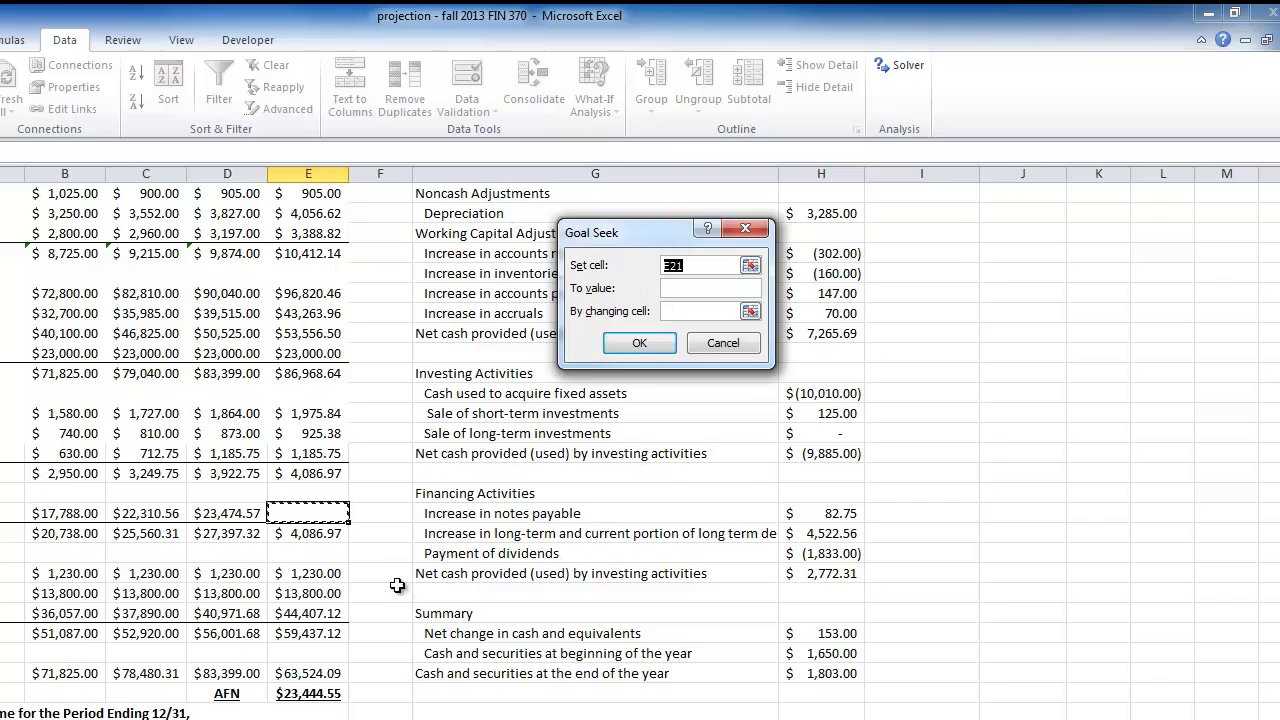
left_click(316, 693)
left_click(318, 514)
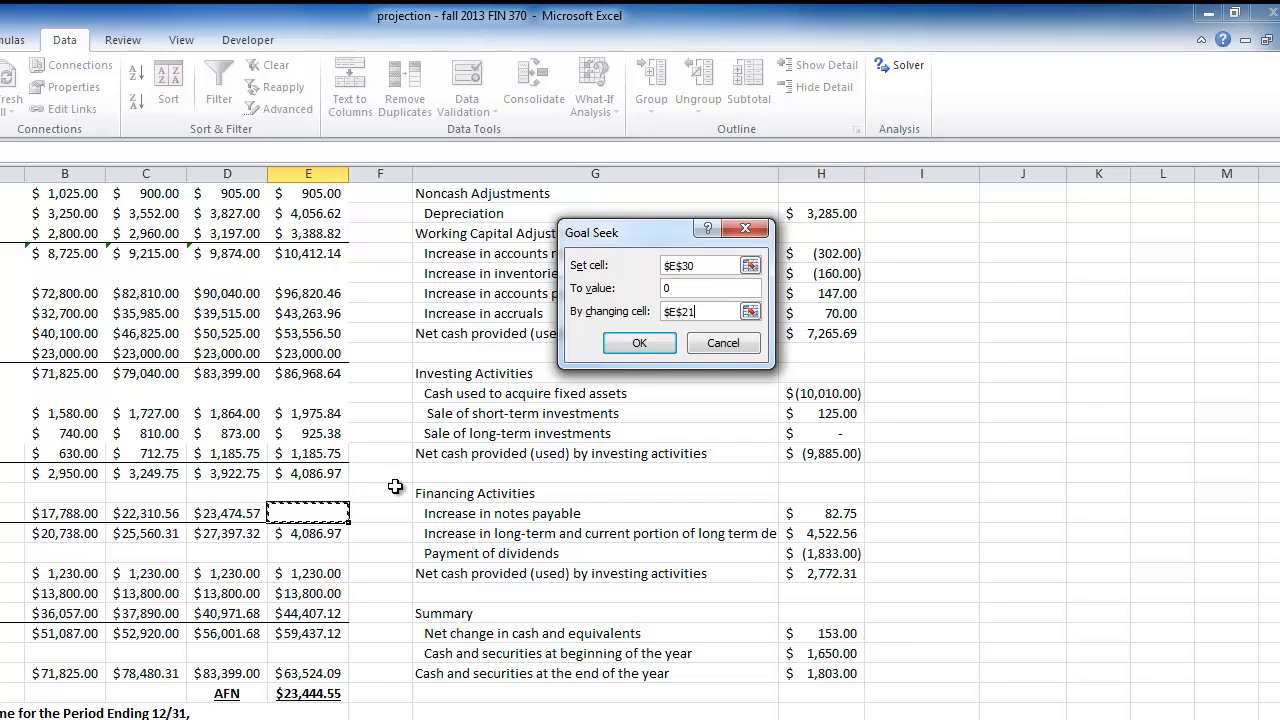
left_click(636, 345)
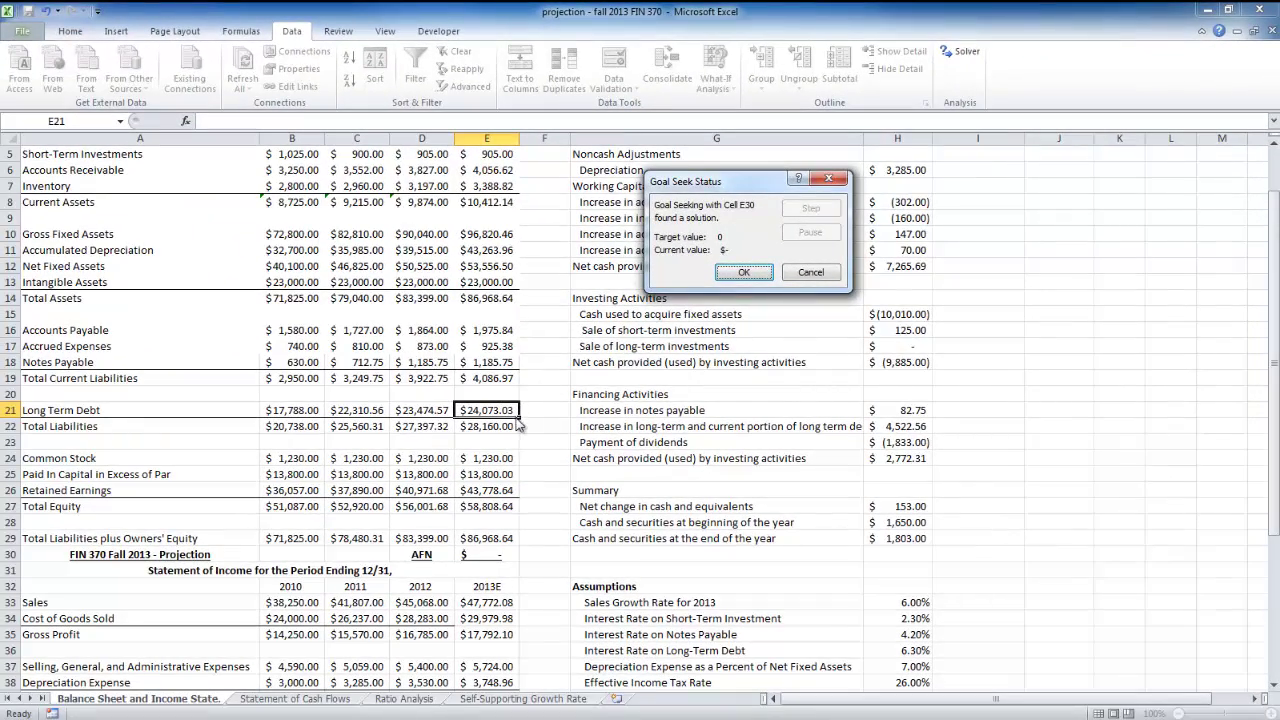
left_click(743, 272)
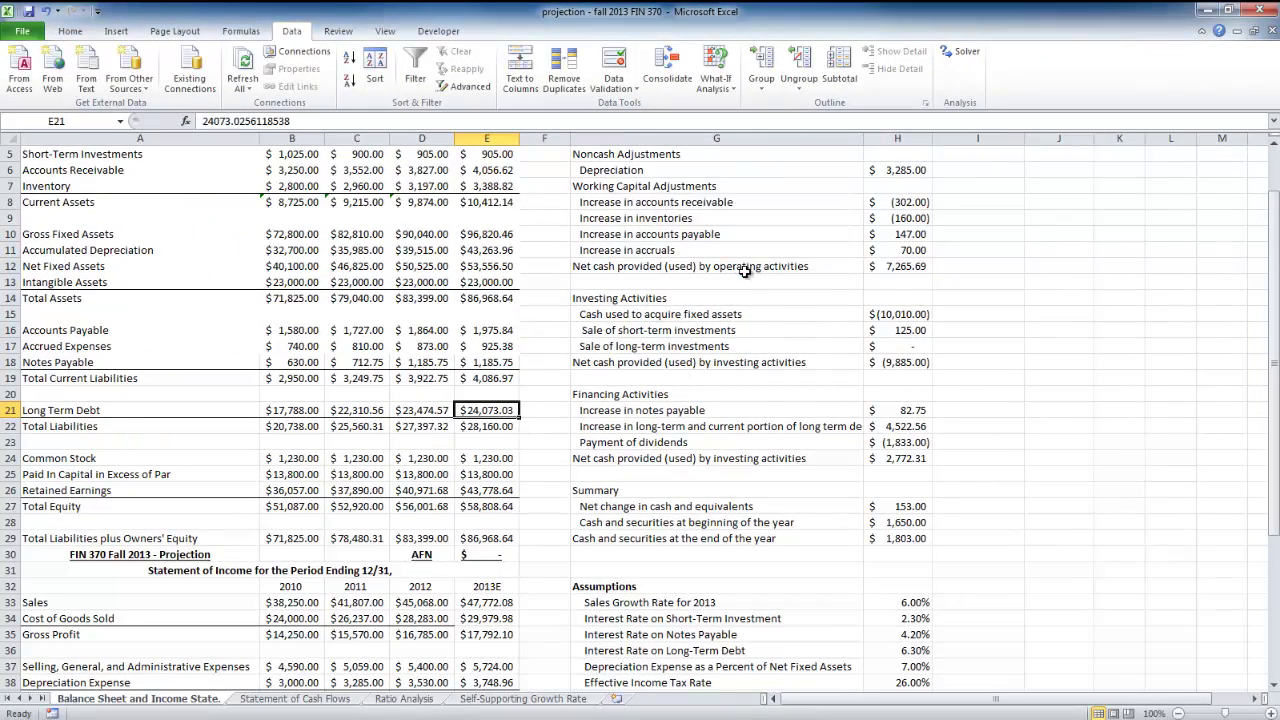
left_click(489, 298)
left_click(492, 540)
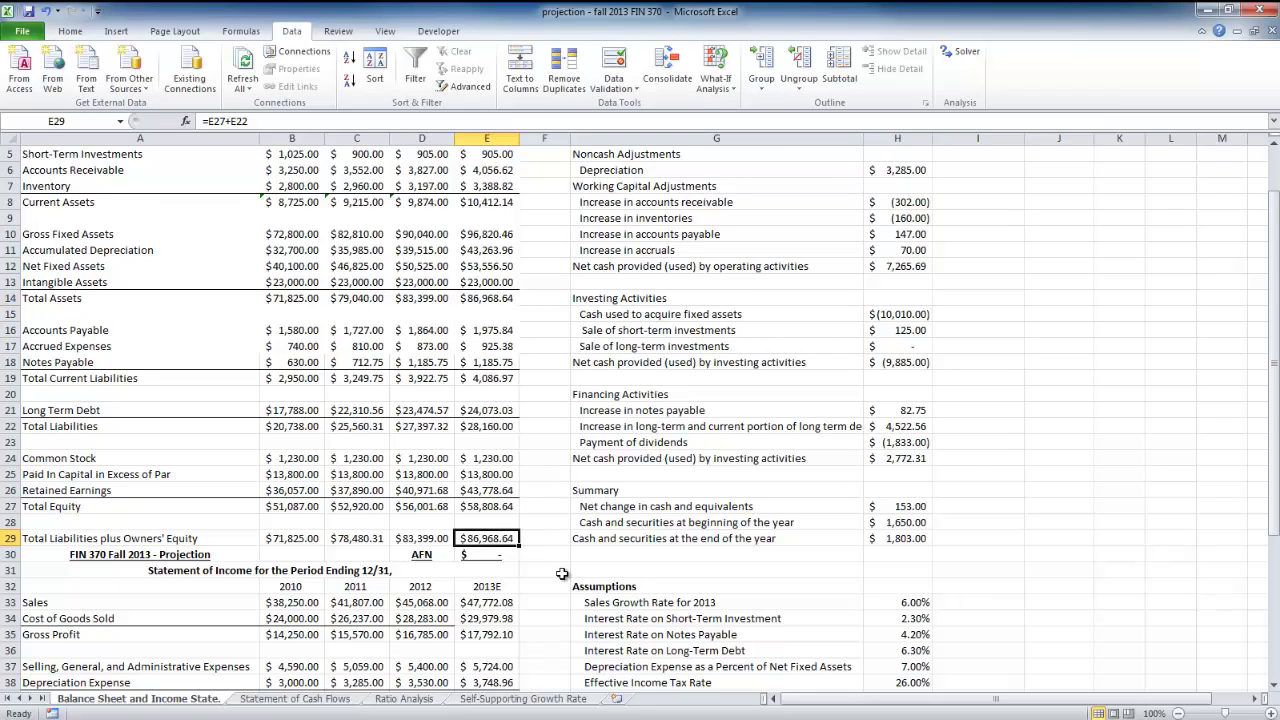
Step: Remove the Goal Seek solution from the 2013E Long Term Debt cell E21
left_click_drag(1275, 325, 1275, 328)
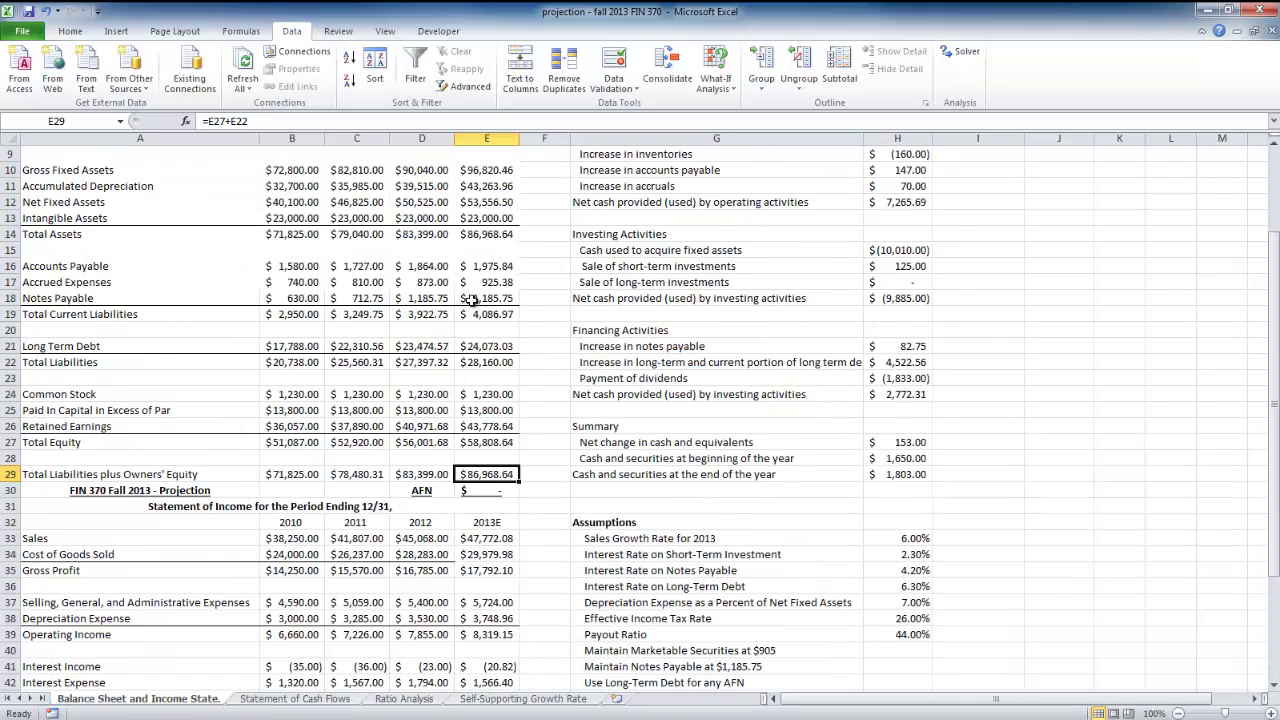
left_click(497, 345)
key("Delete")
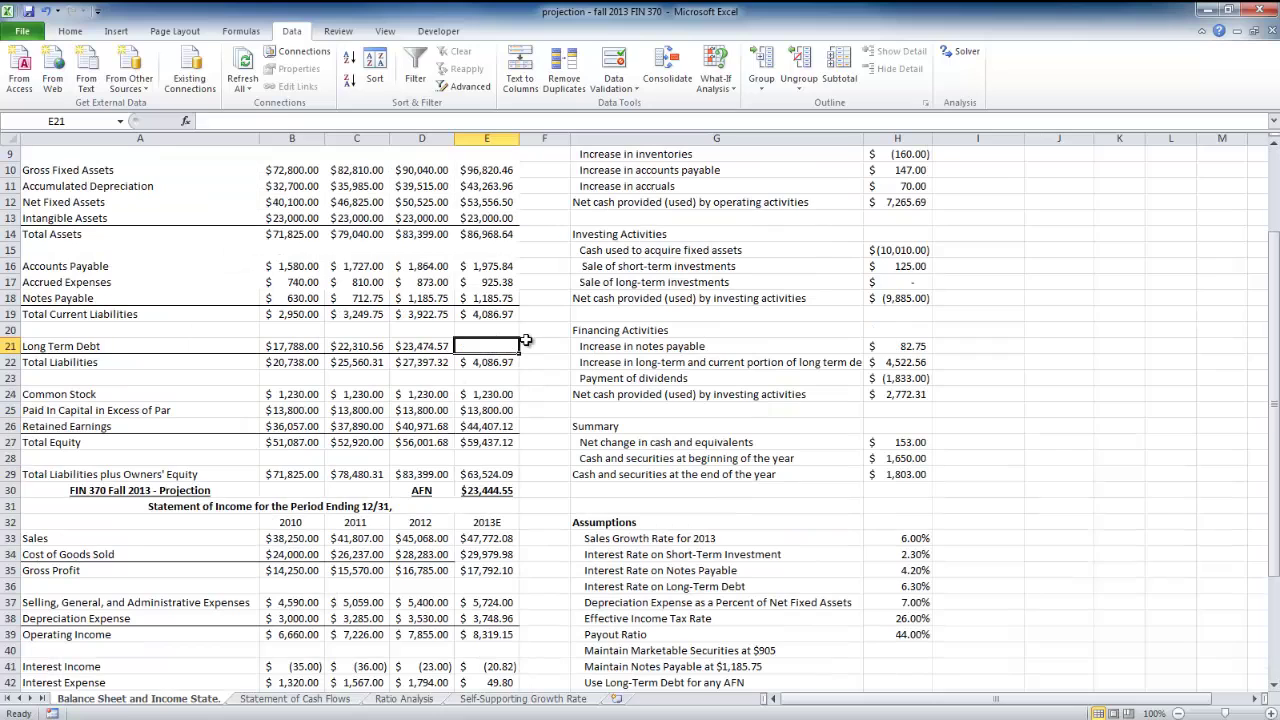
Step: Run Solver to bring the AFN in E30 to a value of 0 by changing E21, and keep the solution
left_click(958, 53)
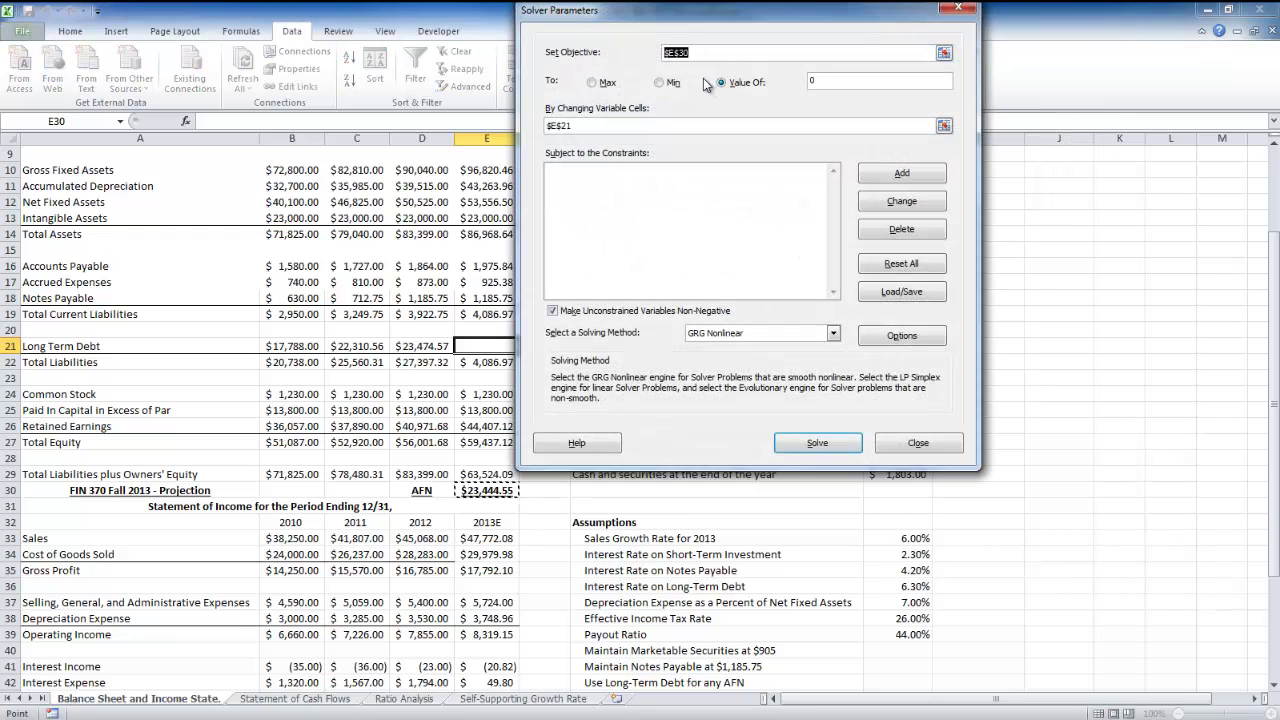
left_click_drag(690, 10, 805, 10)
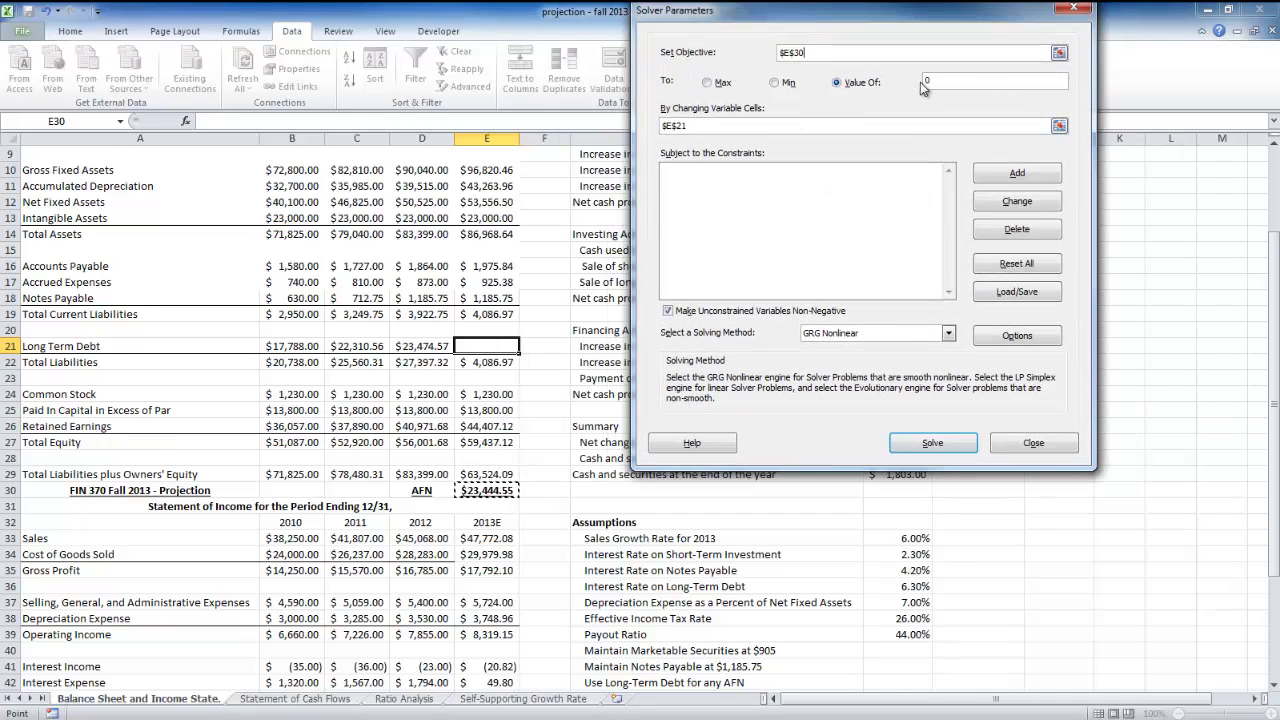
left_click(775, 86)
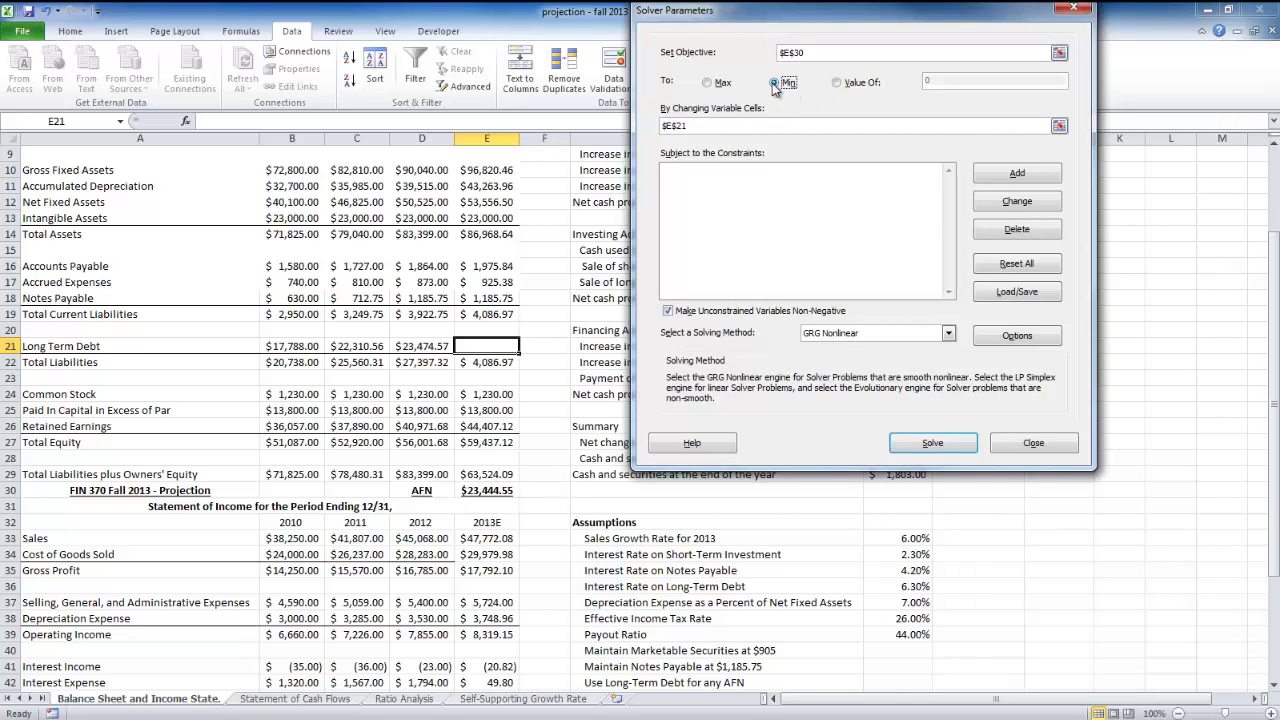
left_click(836, 83)
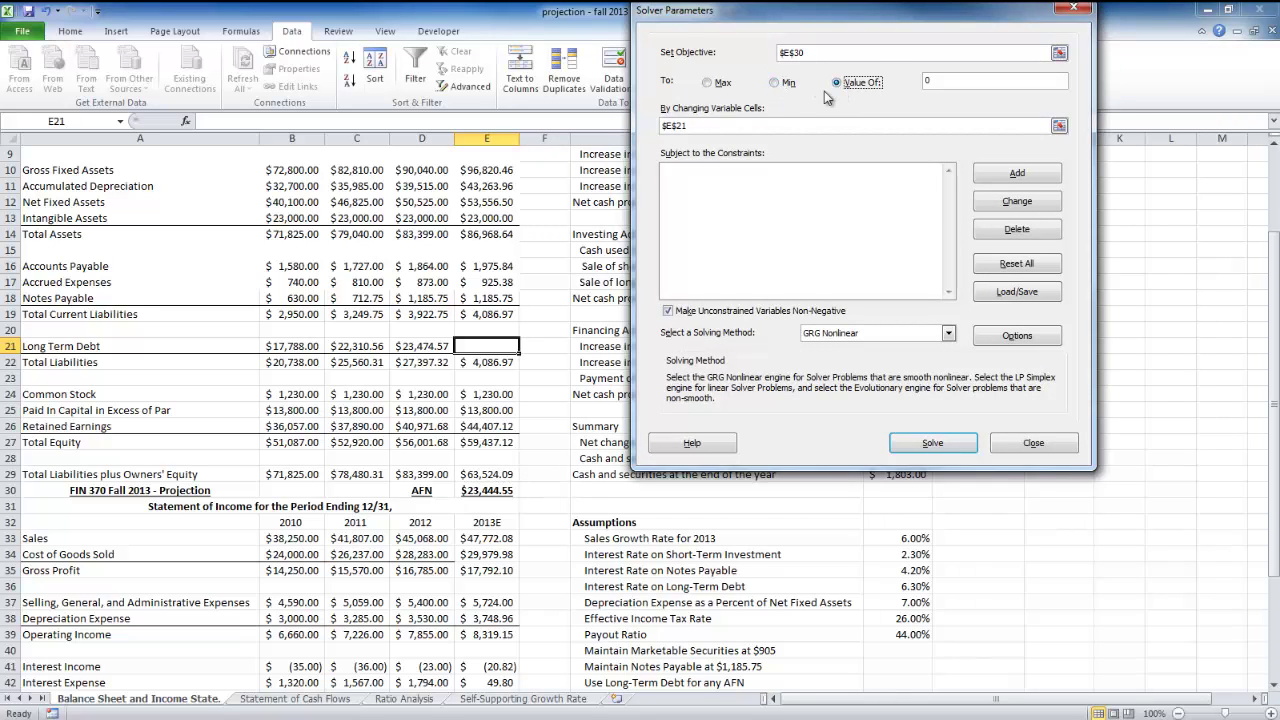
left_click(752, 127)
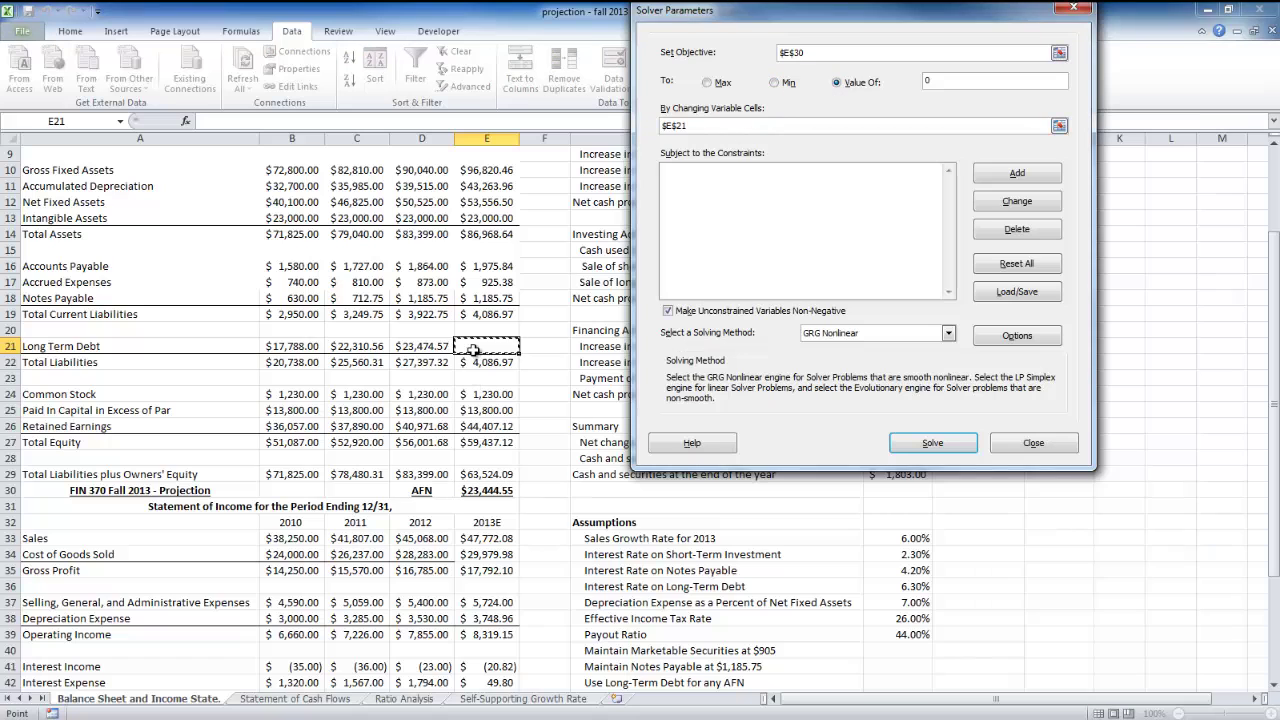
left_click(930, 442)
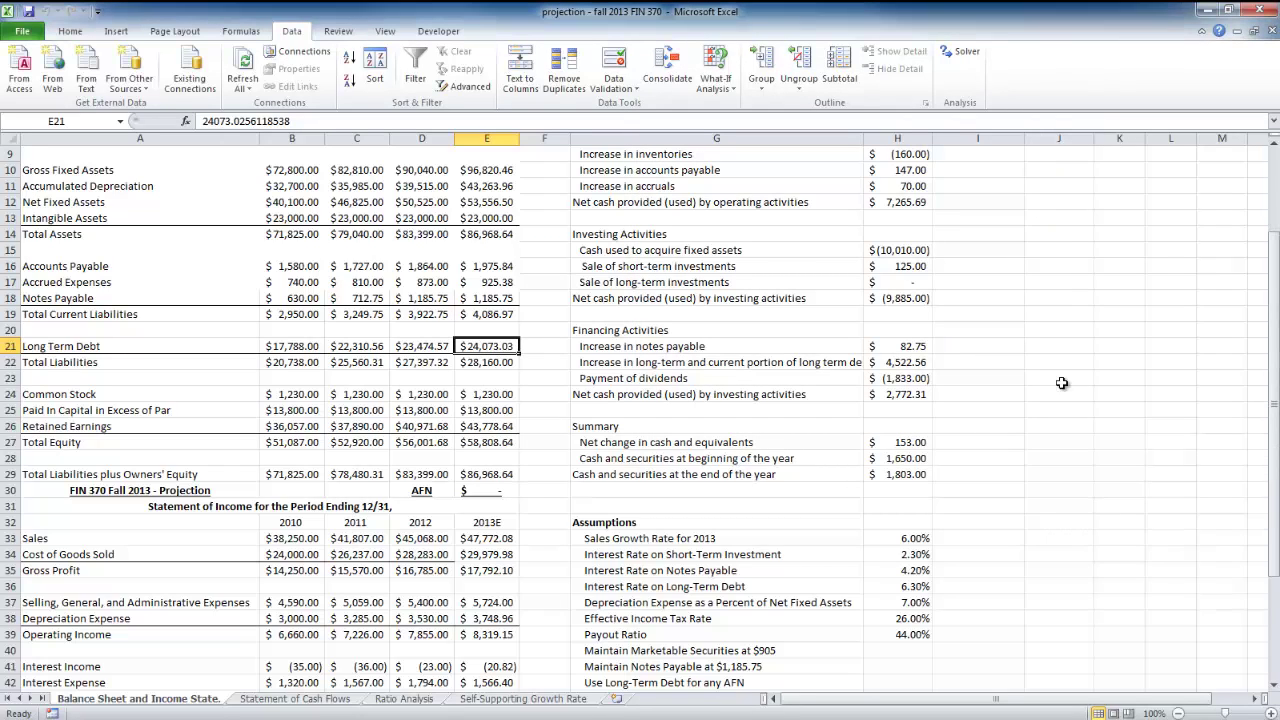
Step: Link the 2012 Net Income before preferred dividends in I4 of the cash flow statement to the income statement's 2012 Net Income in D48
left_click(770, 408)
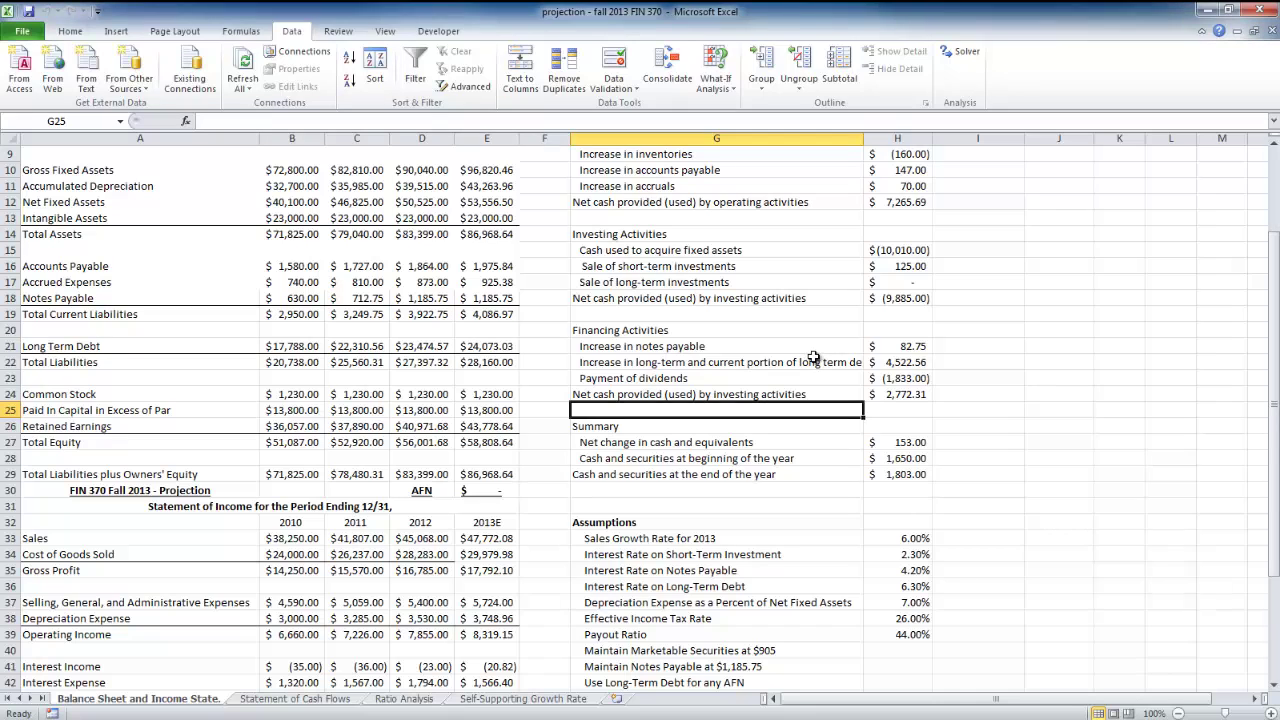
key("Up")
key("Up")
key("Up")
key("Up")
key("Up")
key("Up")
key("Up")
key("Up")
key("Up")
key("Up")
key("Up")
key("Up")
key("Up")
key("Up")
key("Up")
key("Up")
key("Up")
key("Up")
key("Up")
key("Up")
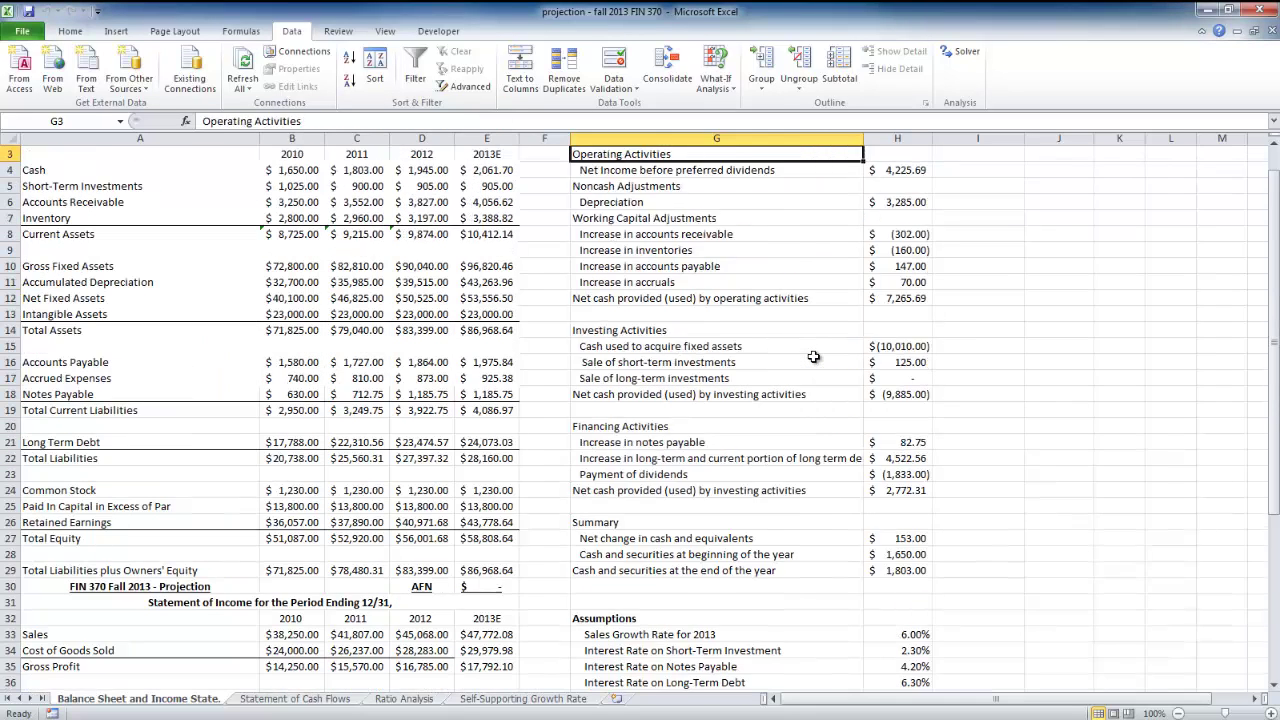
key("Down")
key("Down")
key("Down")
key("Right")
key("Right")
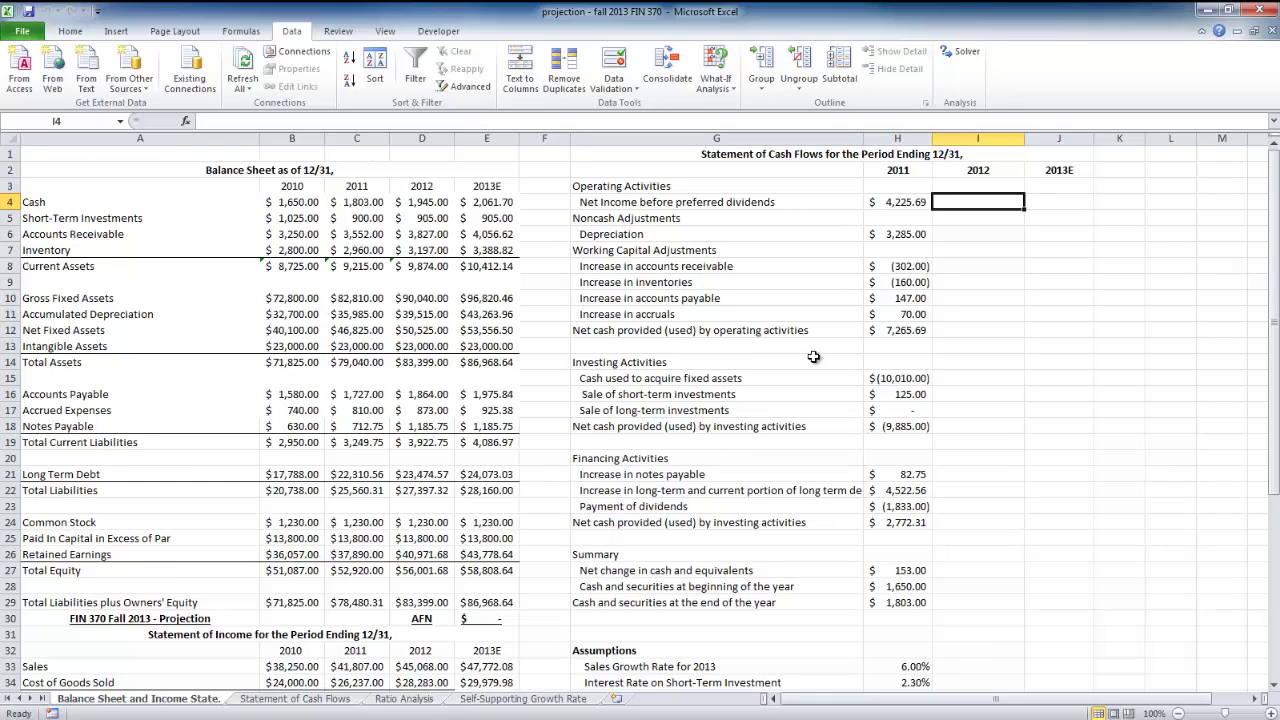
type("=")
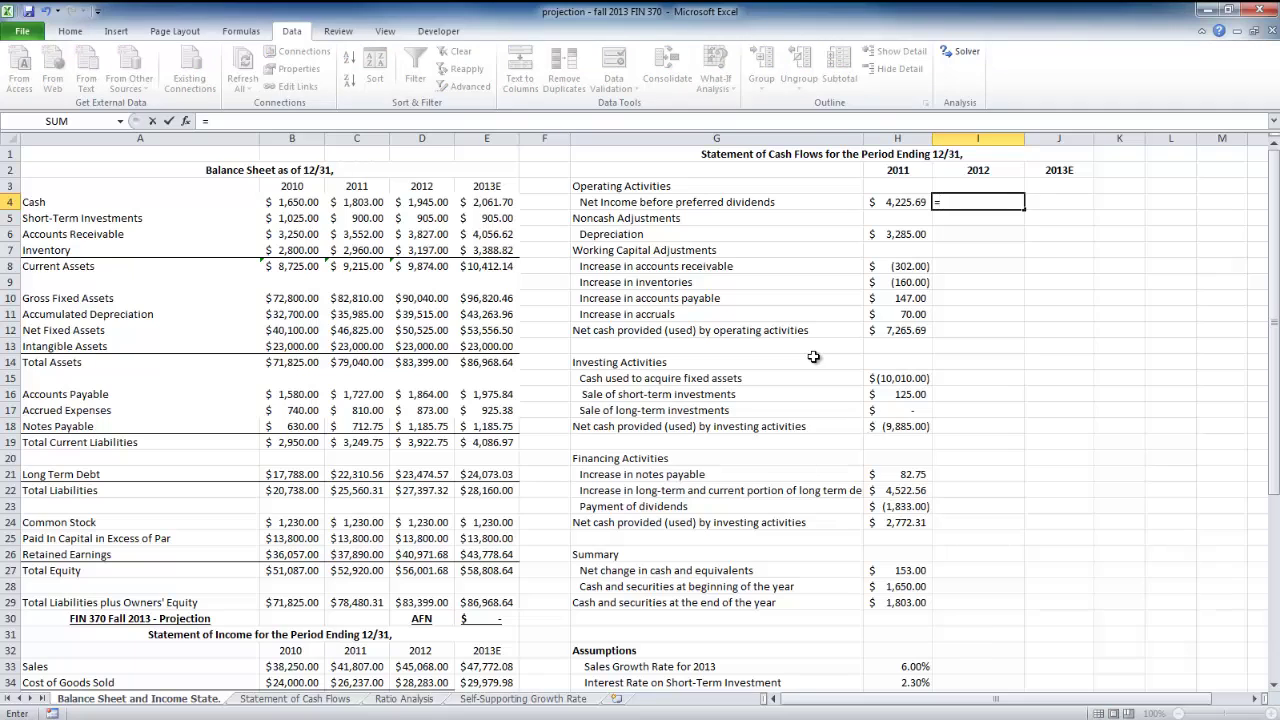
key("Left")
key("Left")
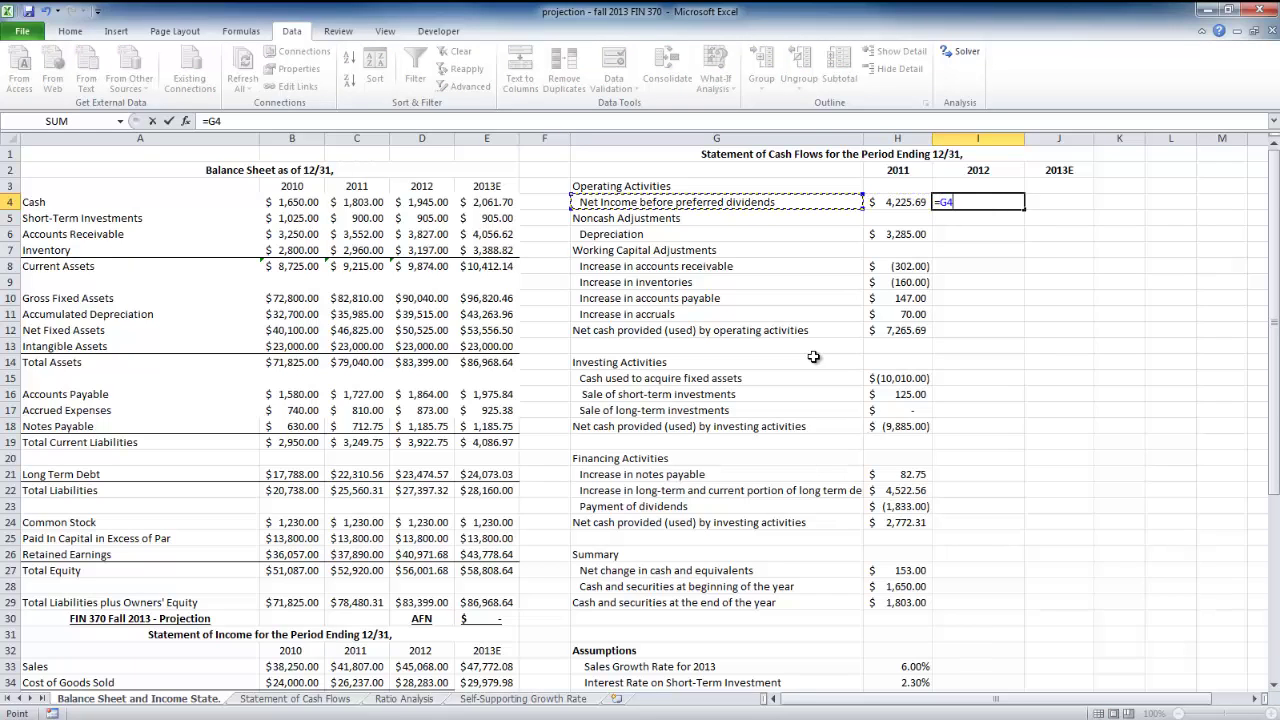
key("Down")
key("Down")
key("Down")
key("Down")
key("Down")
key("Down")
key("Down")
key("Down")
key("Down")
key("Down")
key("Down")
key("Down")
key("Down")
key("Down")
key("Down")
key("Down")
key("Down")
key("Down")
key("Down")
key("Down")
key("Down")
key("Down")
key("Down")
key("Down")
key("Down")
key("Down")
key("Down")
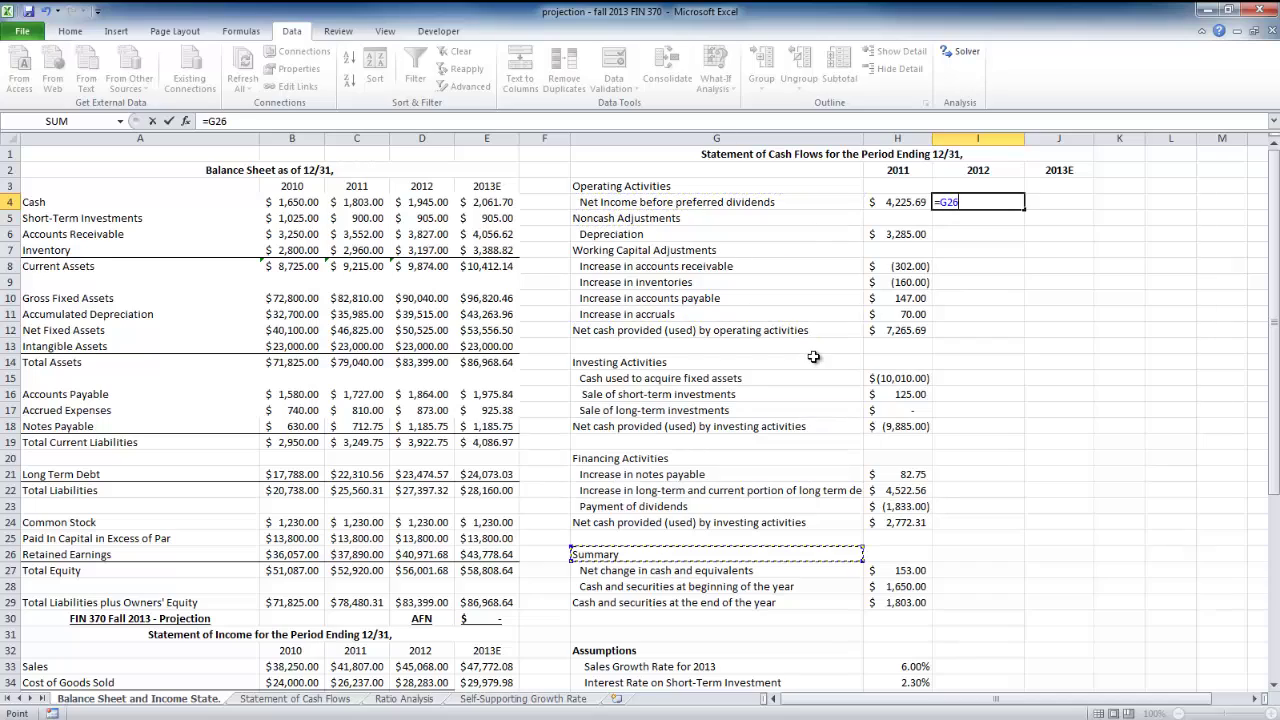
key("Left")
key("Left")
key("Left")
key("Up")
key("Up")
key("Up")
key("Up")
key("Up")
key("Up")
key("Up")
key("Up")
key("Up")
key("Up")
key("Up")
key("Up")
key("Down")
key("Return")
Step: Link the 2012 Depreciation in I6 of the cash flow statement to the 2012 Depreciation Expense with =D38
key("Up")
key("Up")
key("Up")
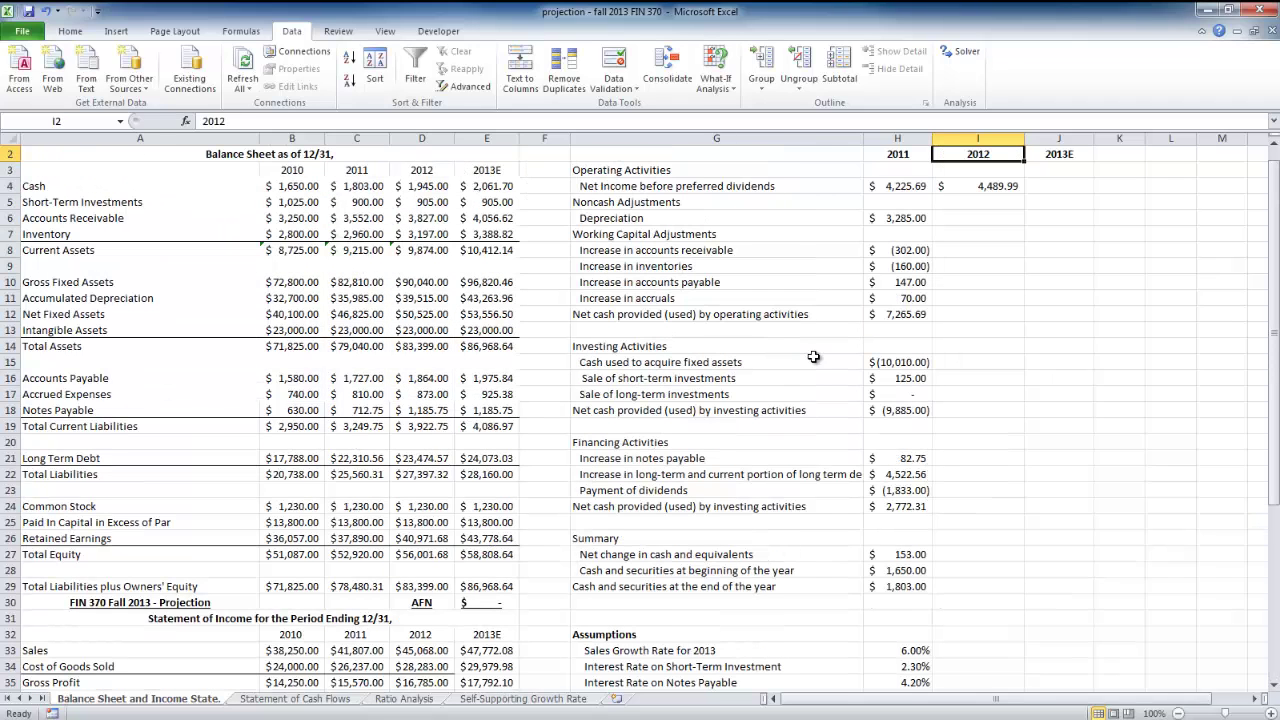
key("Down")
key("Down")
key("Down")
key("Down")
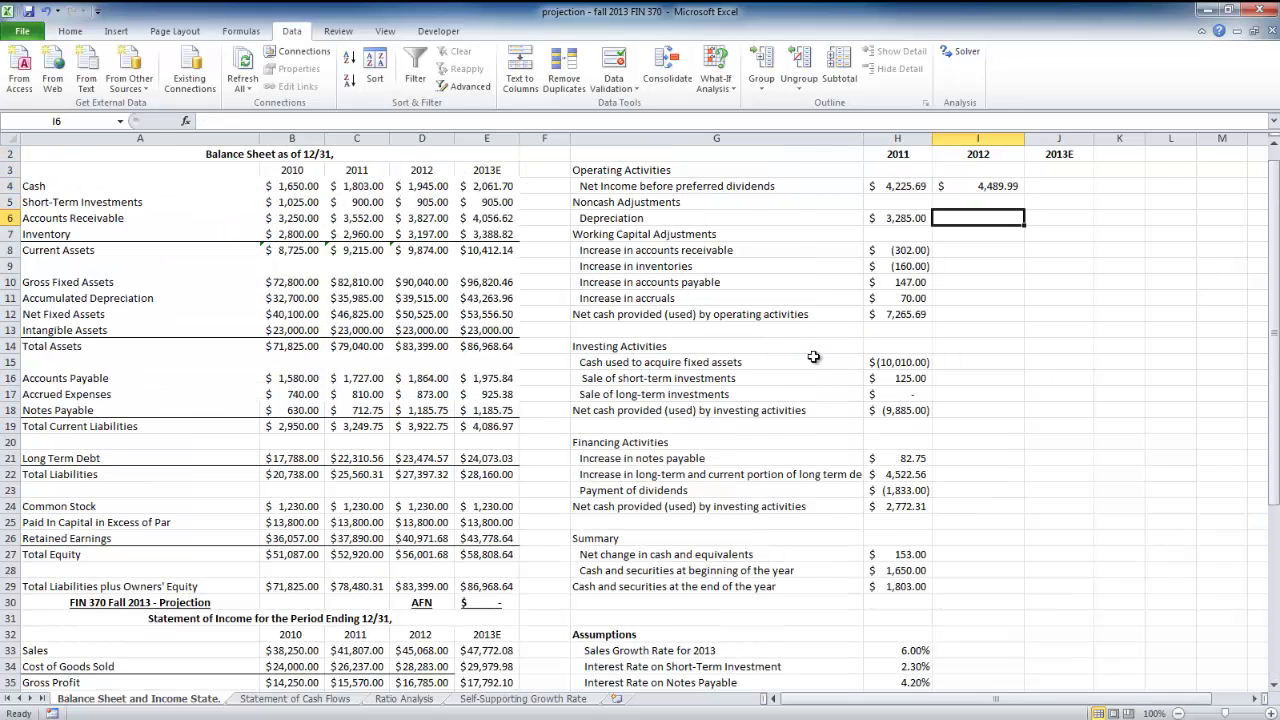
type("=")
key("Down")
key("Down")
key("Down")
key("Down")
key("Down")
key("Down")
key("Down")
key("Down")
key("Down")
key("Down")
key("Down")
key("Down")
key("Down")
key("Down")
key("Down")
key("Down")
key("Down")
key("Down")
key("Down")
key("Down")
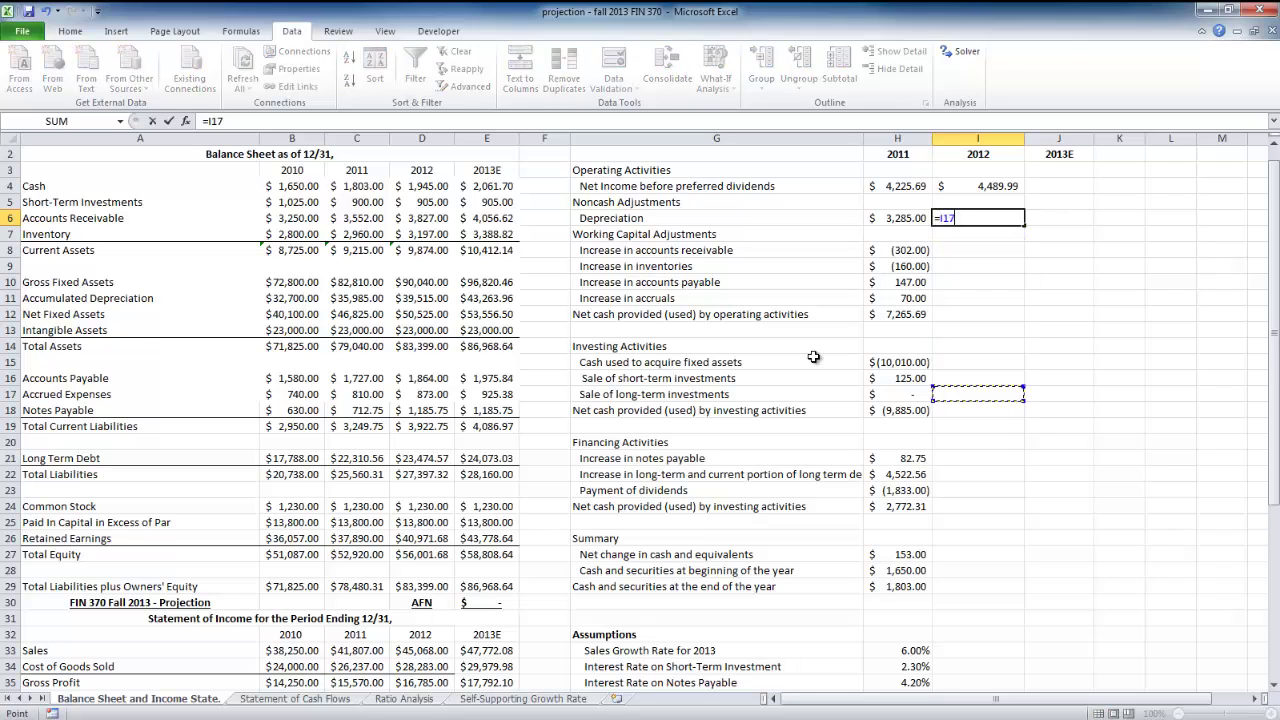
key("Down")
key("Down")
key("Down")
key("Down")
key("Down")
key("Down")
key("Down")
key("Down")
key("Down")
key("Down")
key("Down")
key("Down")
key("Down")
key("Down")
key("Down")
key("Down")
key("Down")
key("Down")
key("Down")
key("Left")
key("Left")
key("Left")
key("Left")
key("Up")
key("Up")
key("Up")
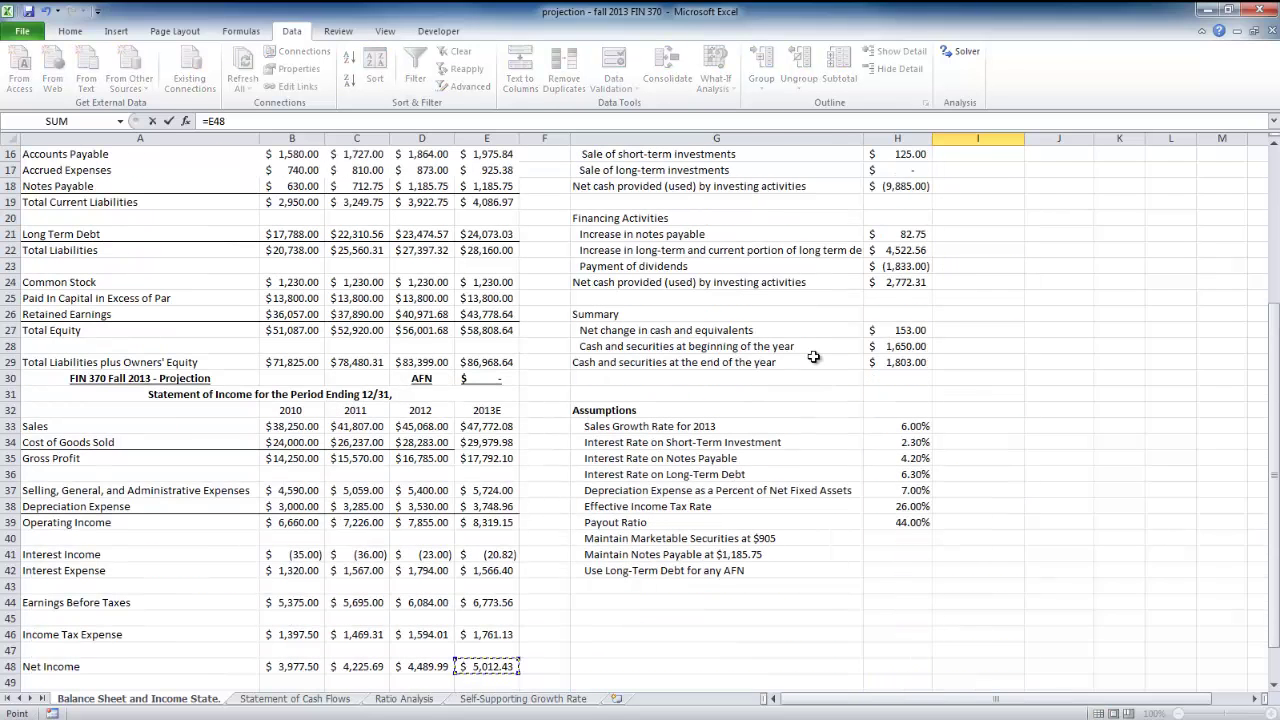
key("Up")
key("Up")
key("Up")
key("Up")
key("Up")
key("Up")
key("Up")
key("Up")
key("Left")
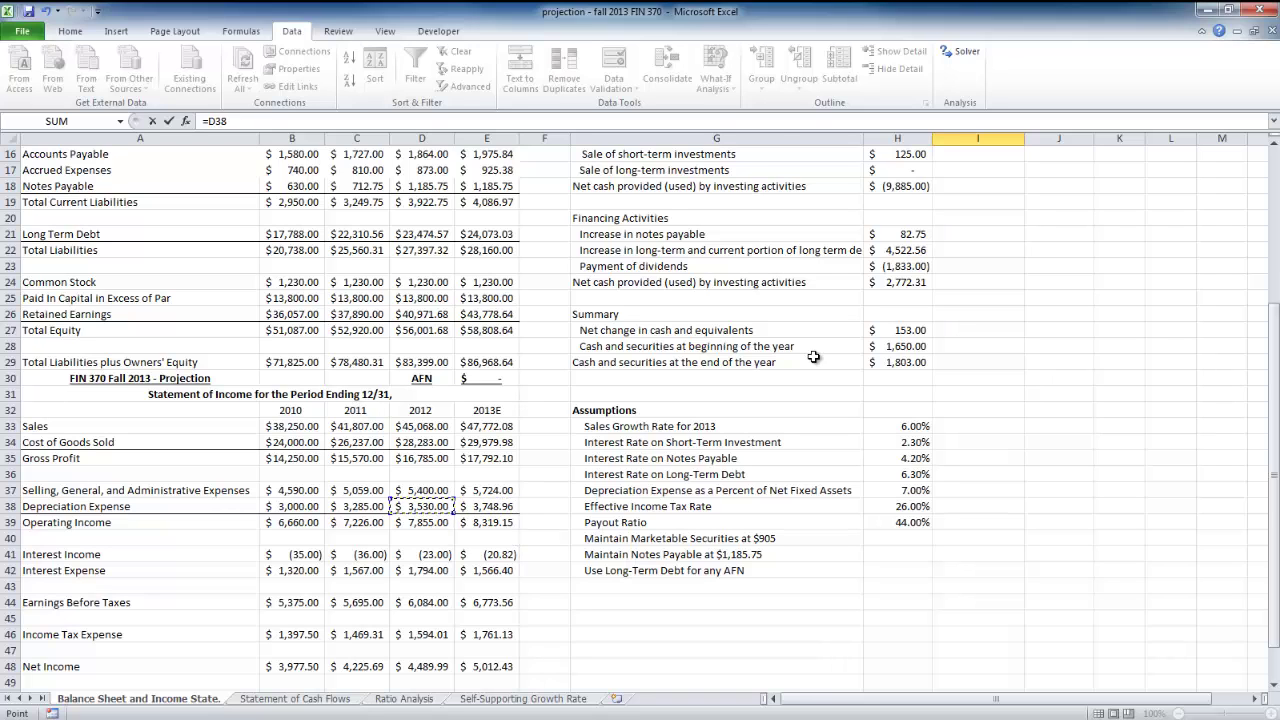
key("Return")
Step: Calculate the 2012 Increase in accounts receivable in I8 of the cash flow statement with =-(D6-C6)
key("Up")
key("Up")
key("Up")
key("Up")
key("Down")
key("Down")
key("Down")
key("Down")
key("Down")
key("Down")
key("Down")
key("Up")
key("Up")
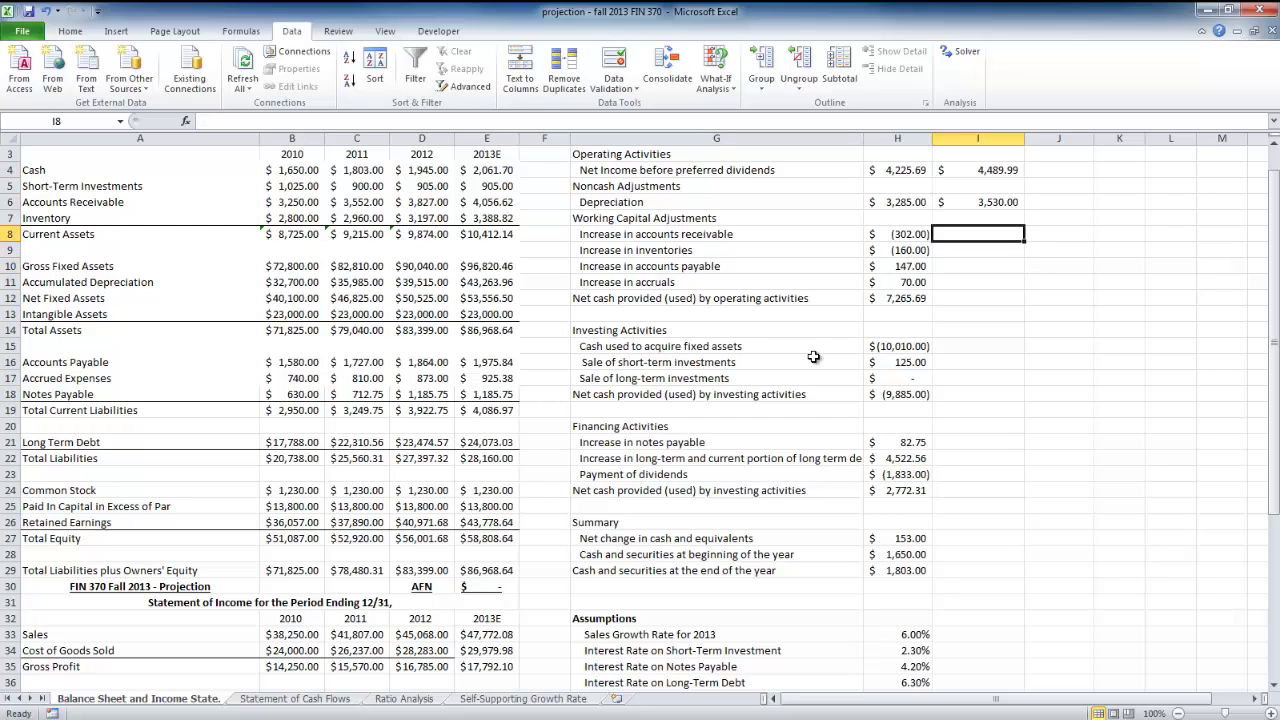
type("=")
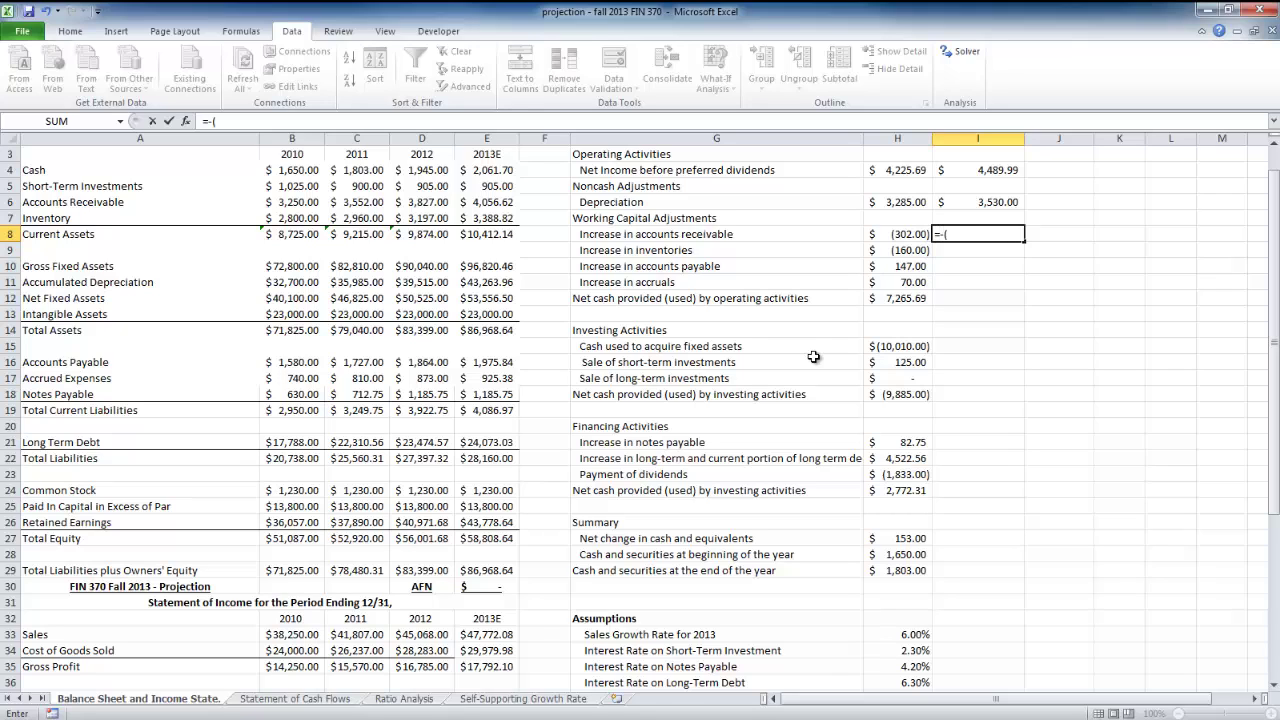
type("(")
key("Left")
key("Left")
key("Left")
key("Left")
key("Left")
key("Left")
key("Up")
key("Up")
key("Right")
type("-")
key("Left")
key("Left")
key("Left")
key("Left")
key("Left")
key("Left")
key("Left")
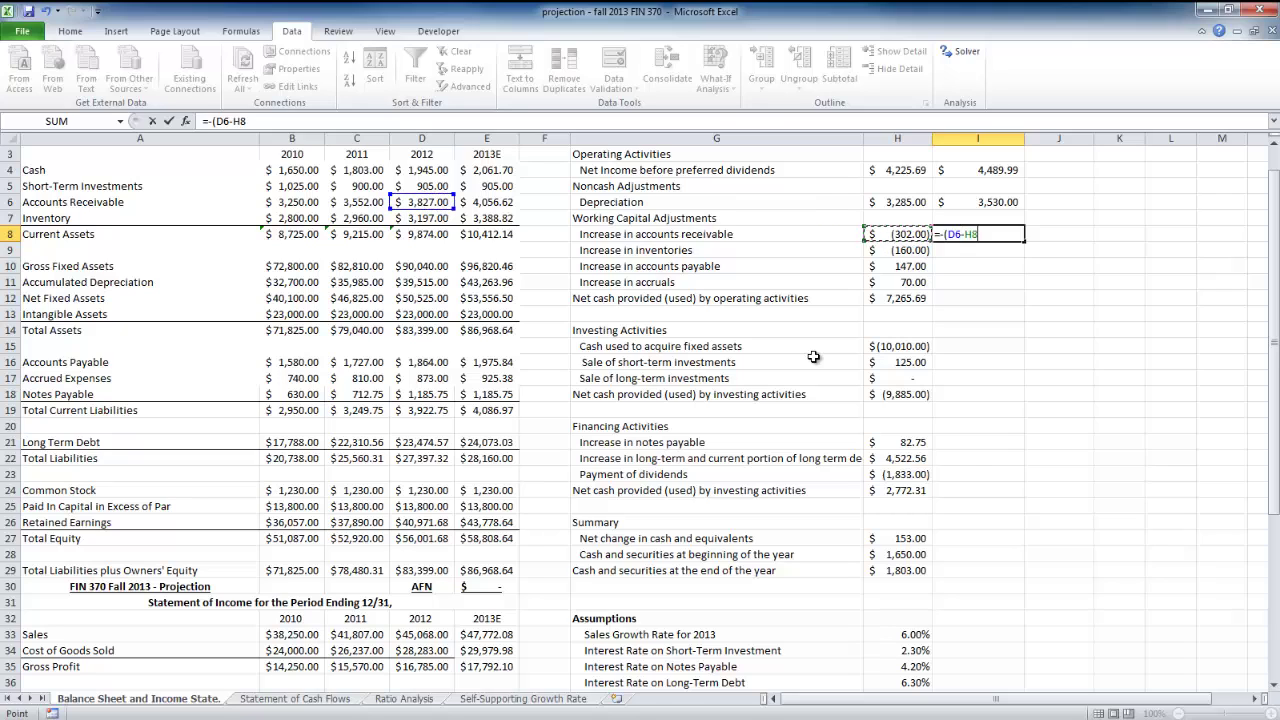
key("Up")
key("Up")
key("Right")
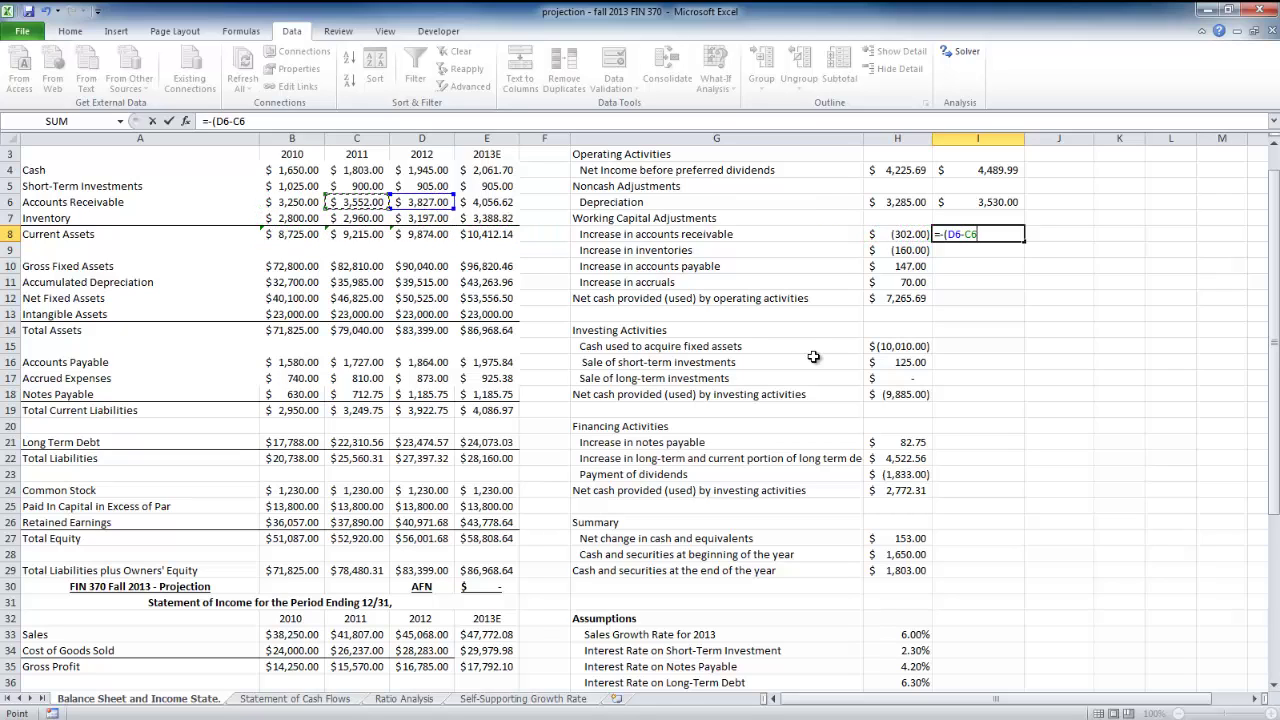
type(")")
key("Return")
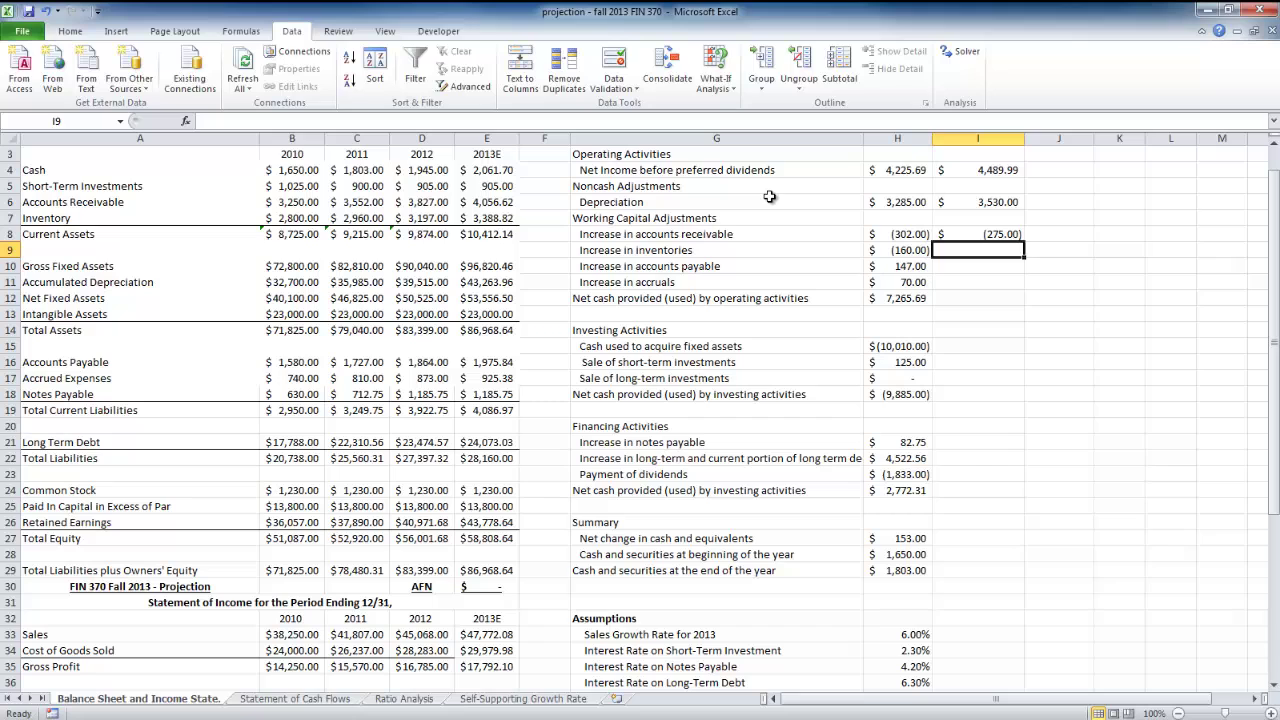
Step: Calculate the 2012 Increase in inventories in I9 as the negative of 2012 Inventory (D7) minus 2011 Inventory (C7)
type("=(")
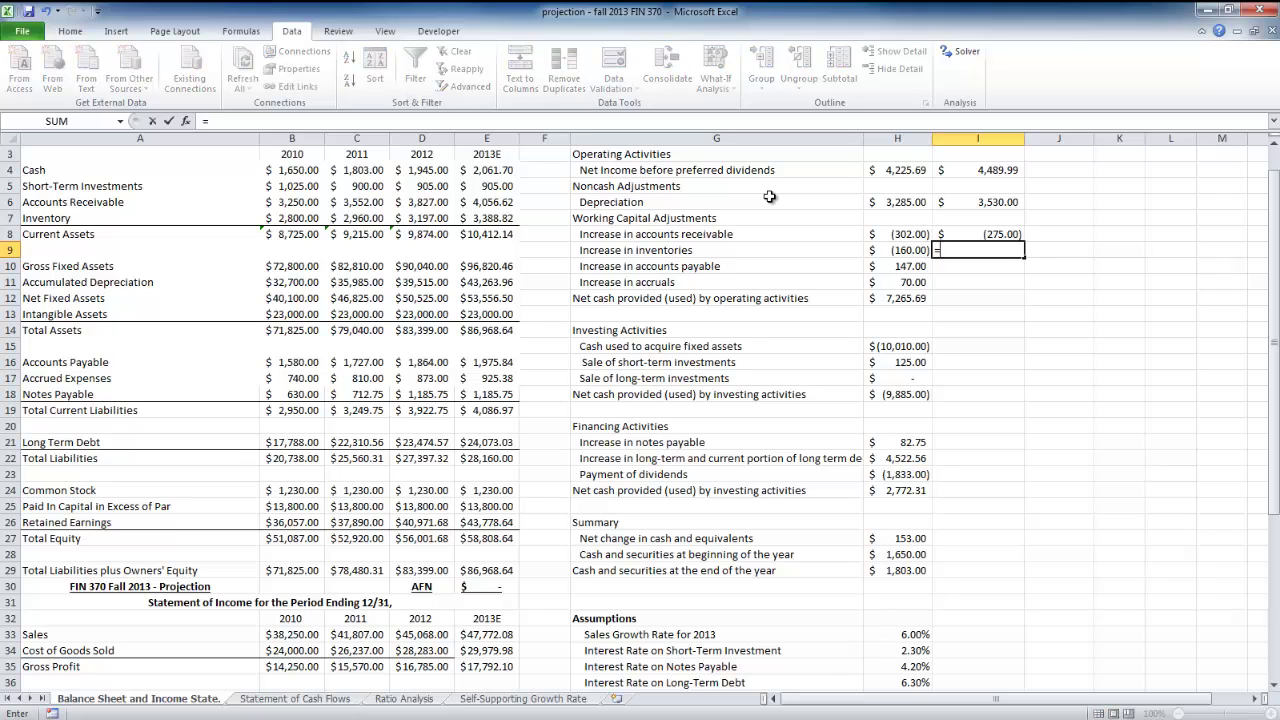
key("Left")
key("Left")
key("Left")
key("Left")
key("Up")
key("Left")
key("Up")
type("-")
key("Left")
key("Left")
key("Left")
key("Left")
key("Left")
key("Left")
key("Left")
key("Up")
key("Up")
key("Right")
key("Return")
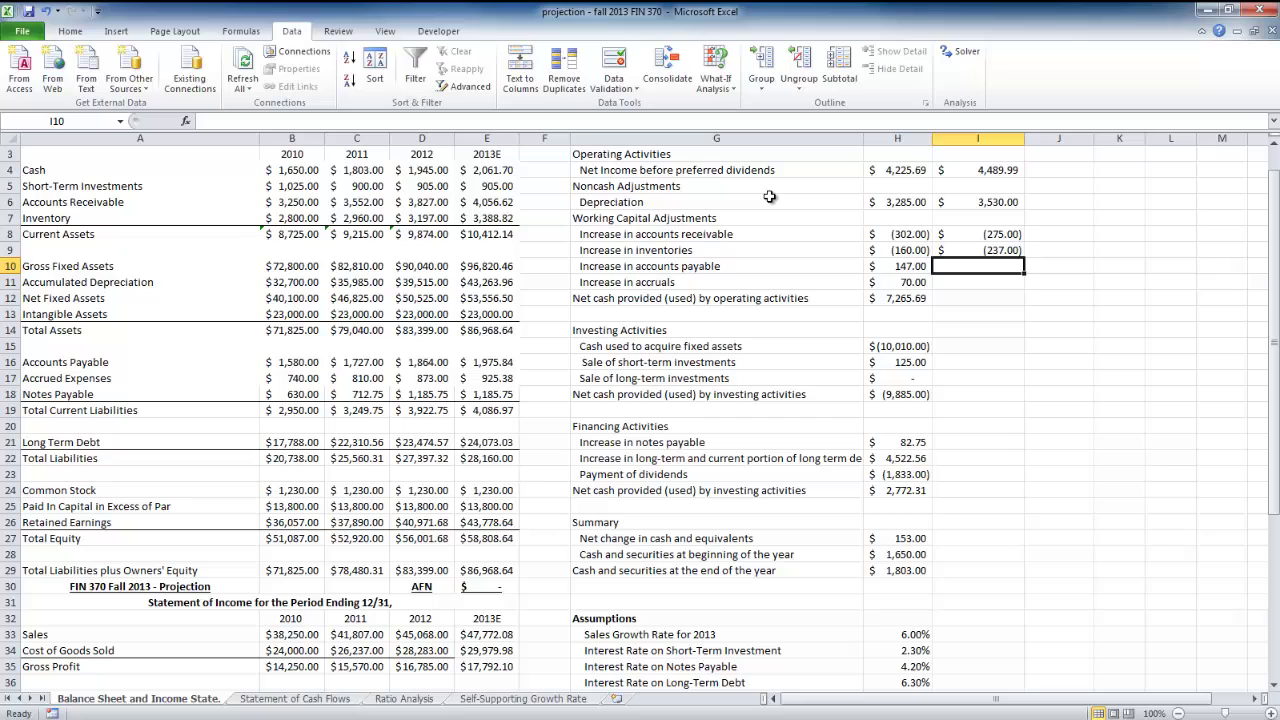
Step: Calculate the 2012 Increase in accounts payable in I10 with =D16-C16 and fill the formula down to I11 for accruals
type("=")
key("Down")
key("Down")
key("Down")
key("Down")
key("Down")
key("Down")
key("Down")
key("Left")
key("Left")
key("Left")
key("Left")
key("Left")
key("Left")
key("Up")
key("Right")
type("-")
key("Left")
key("Left")
key("Left")
key("Left")
key("Left")
key("Left")
key("Down")
key("Down")
key("Down")
key("Down")
key("Down")
key("Down")
key("Return")
key("Up")
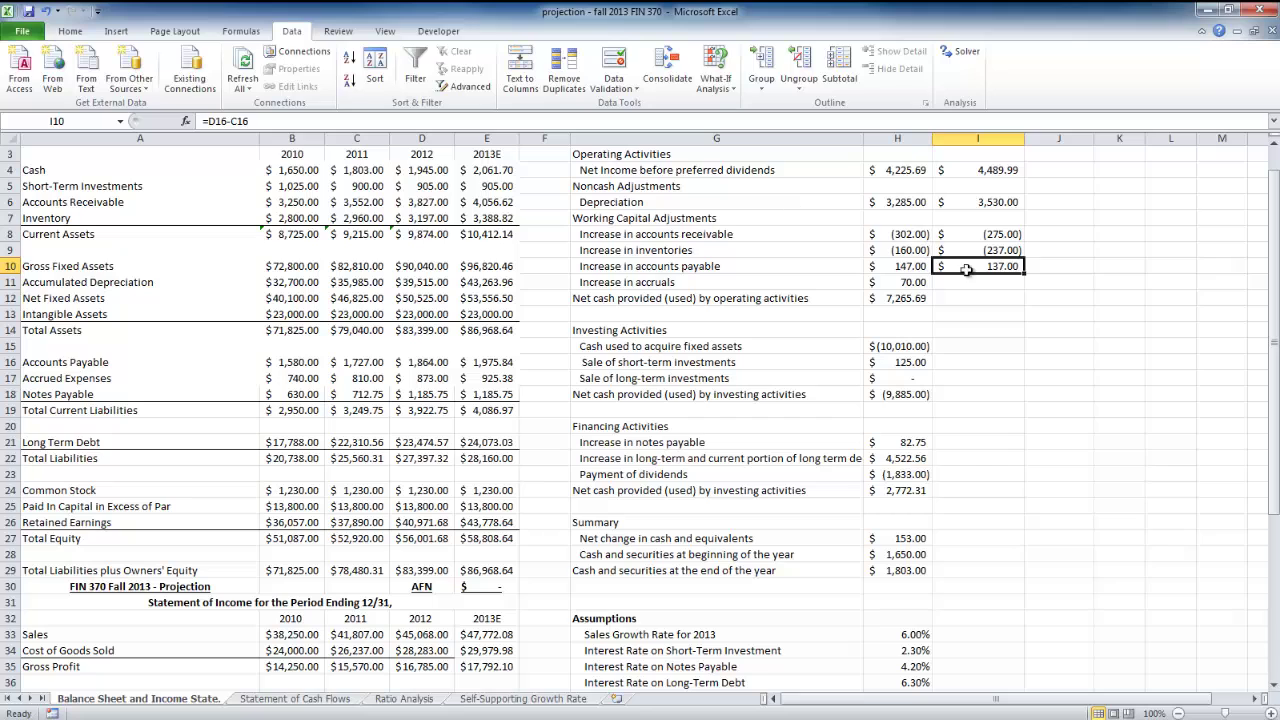
left_click_drag(1022, 271, 1020, 287)
Step: Total the 2012 Net cash provided by operating activities in I12 by summing I4:I11
left_click(1008, 294)
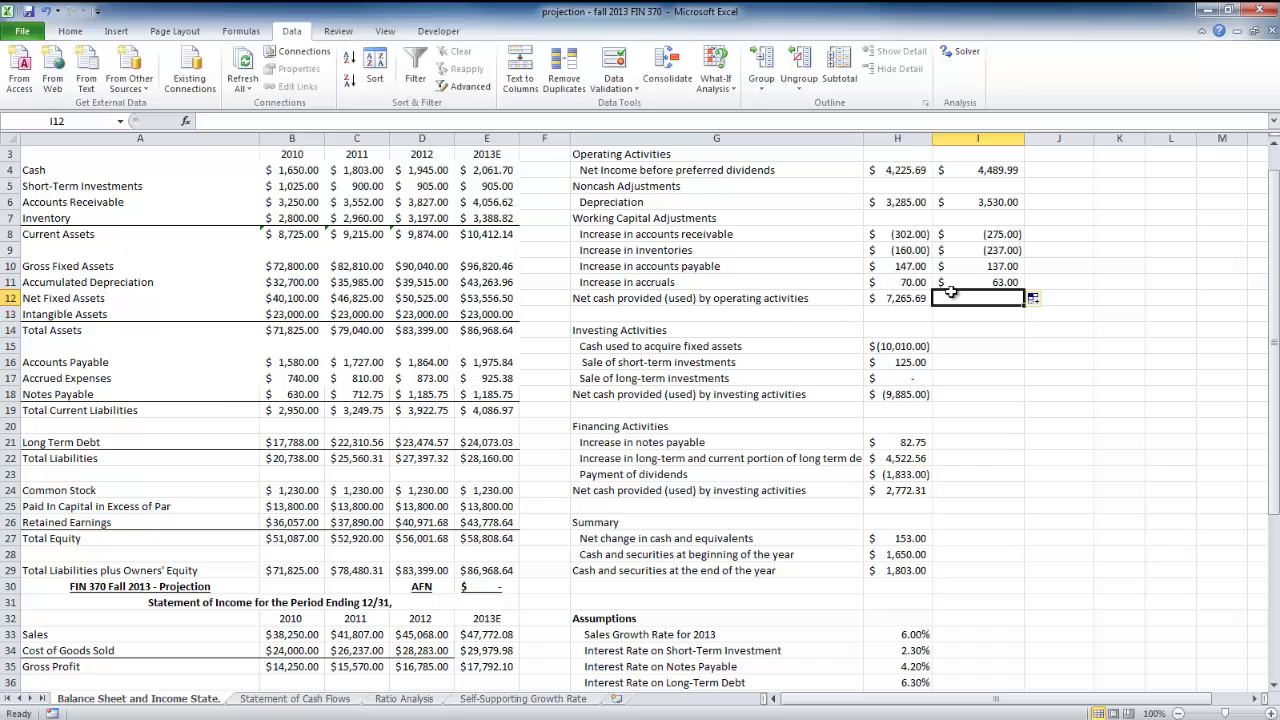
type("=sum(")
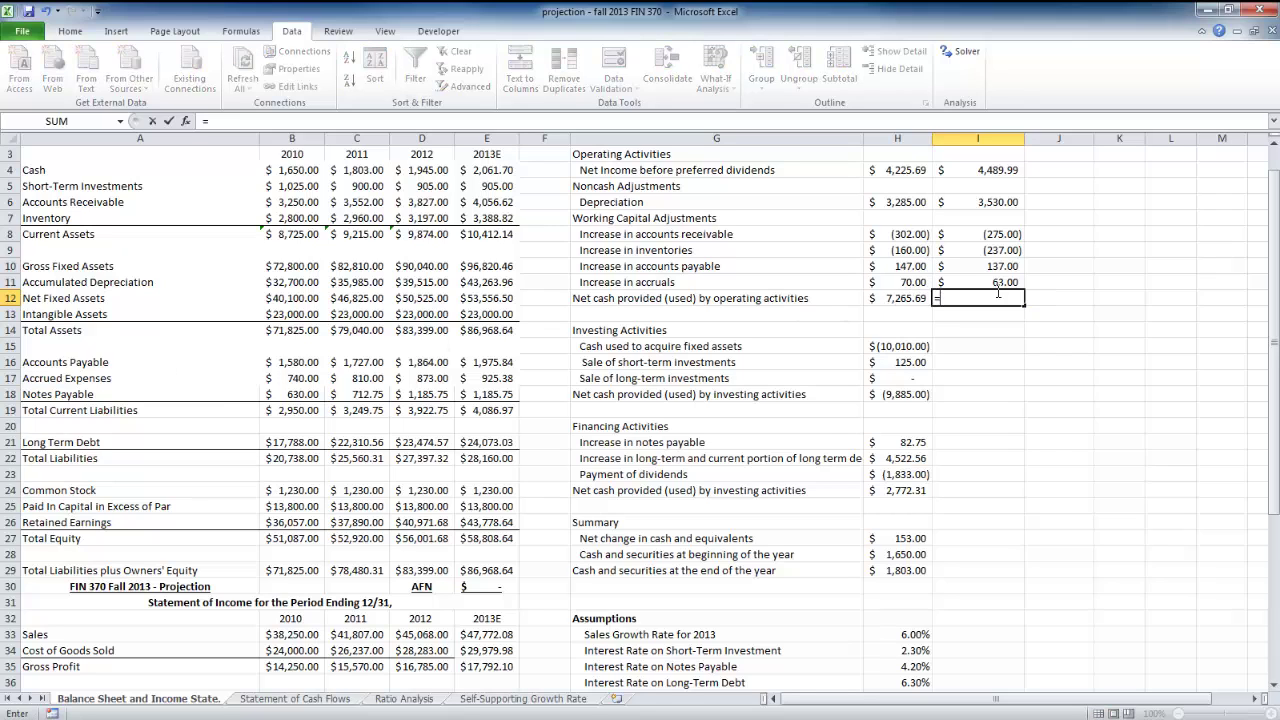
key("Up")
key("shift+Up")
key("shift+Up")
key("shift+Up")
key("shift+Up")
key("shift+Up")
key("shift+Up")
key("shift+Up")
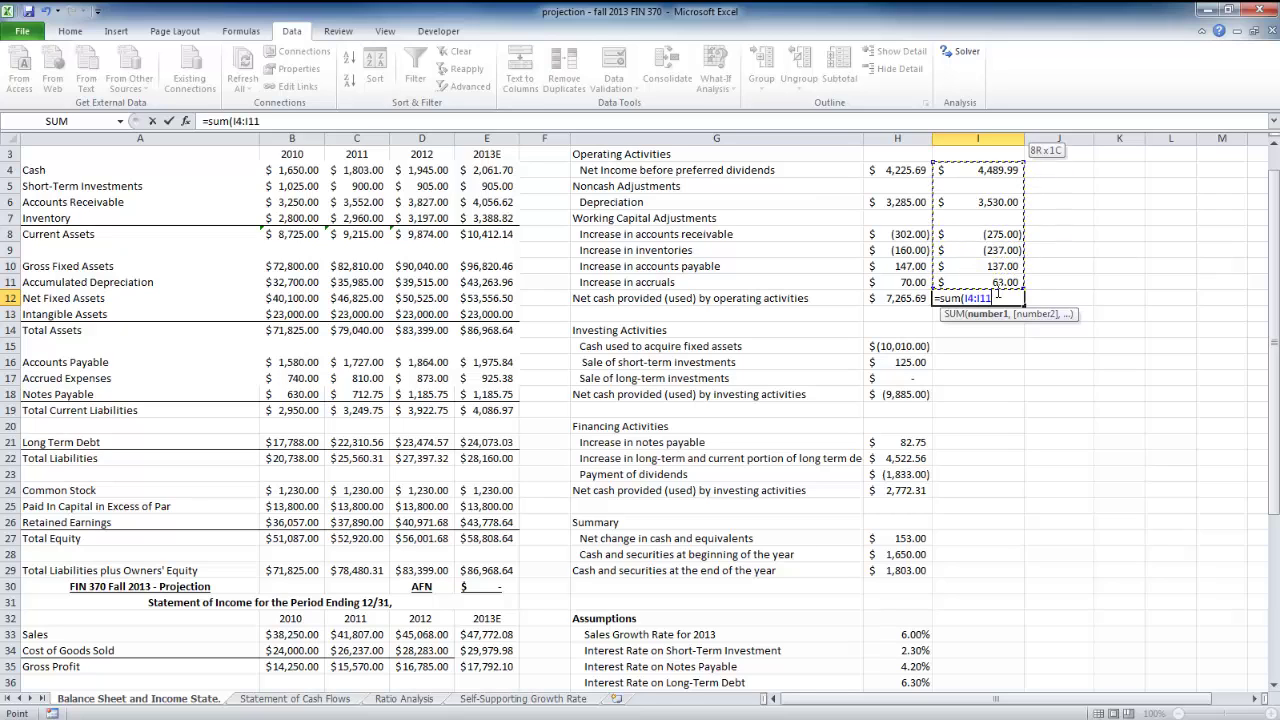
type(")")
key("Return")
Step: Calculate the 2012 Cash used to acquire fixed assets in I15 from gross fixed assets with =-(D10-C10)
key("Return")
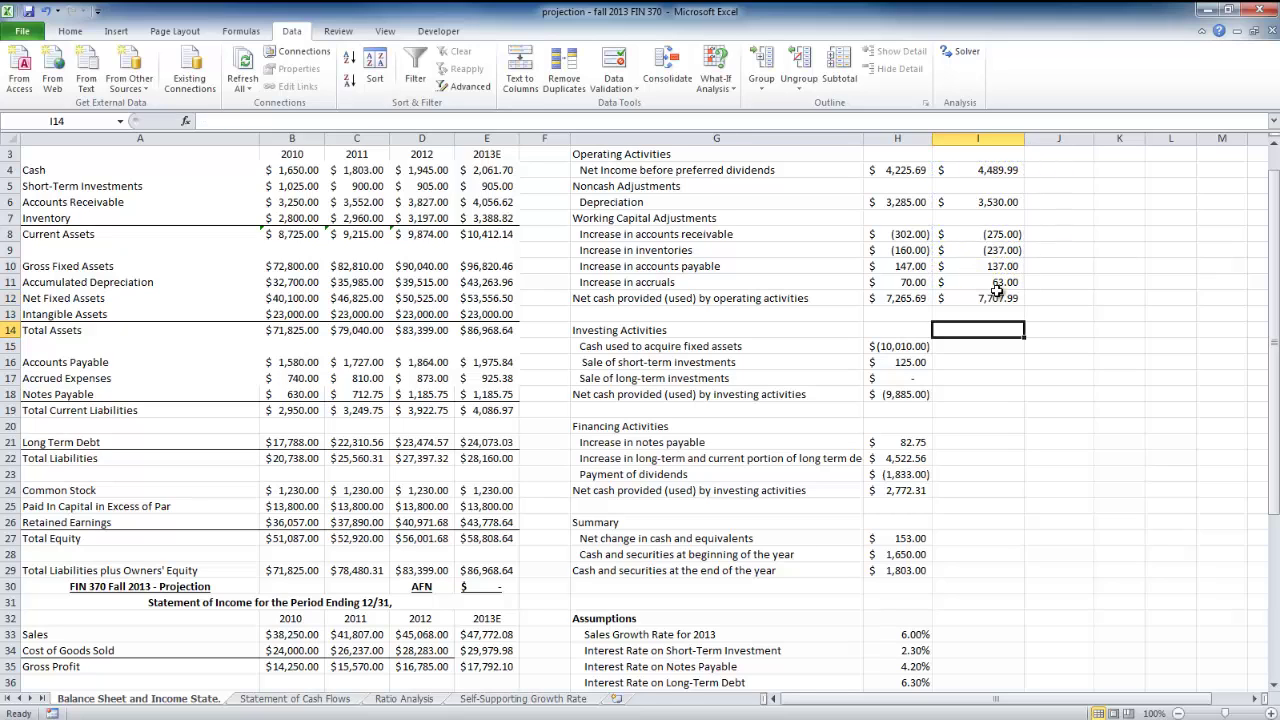
key("Return")
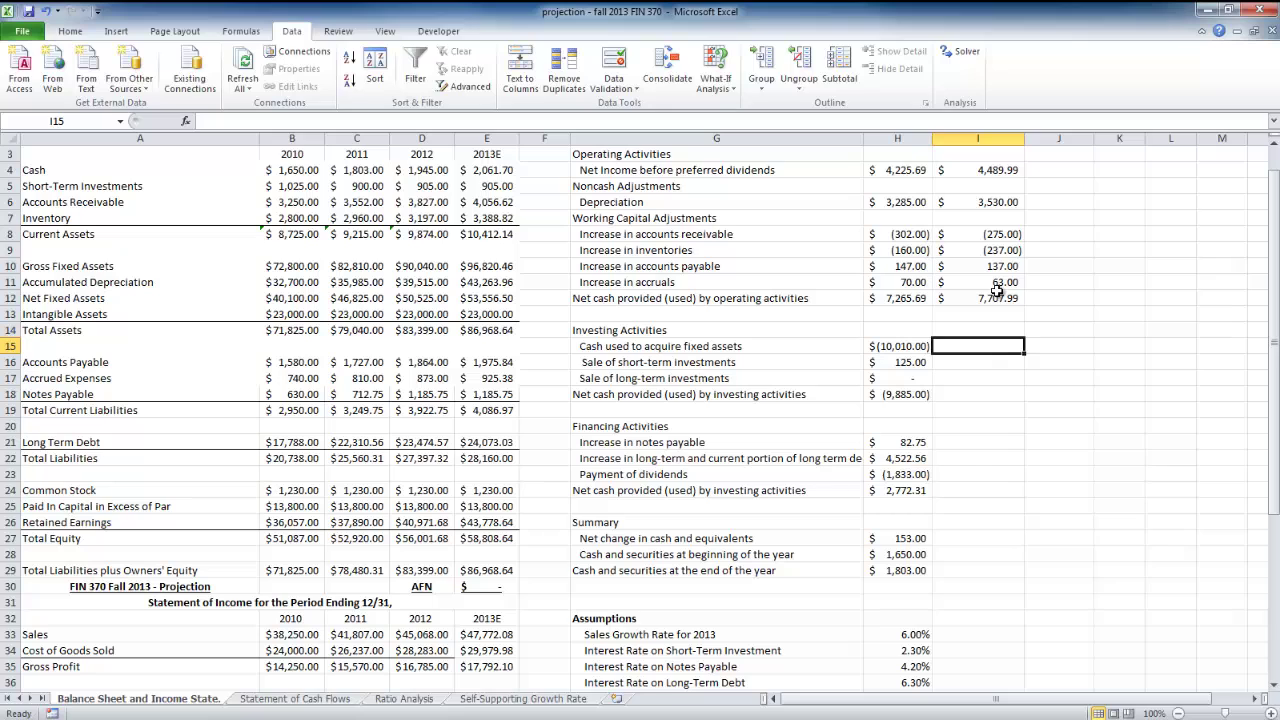
key("Left")
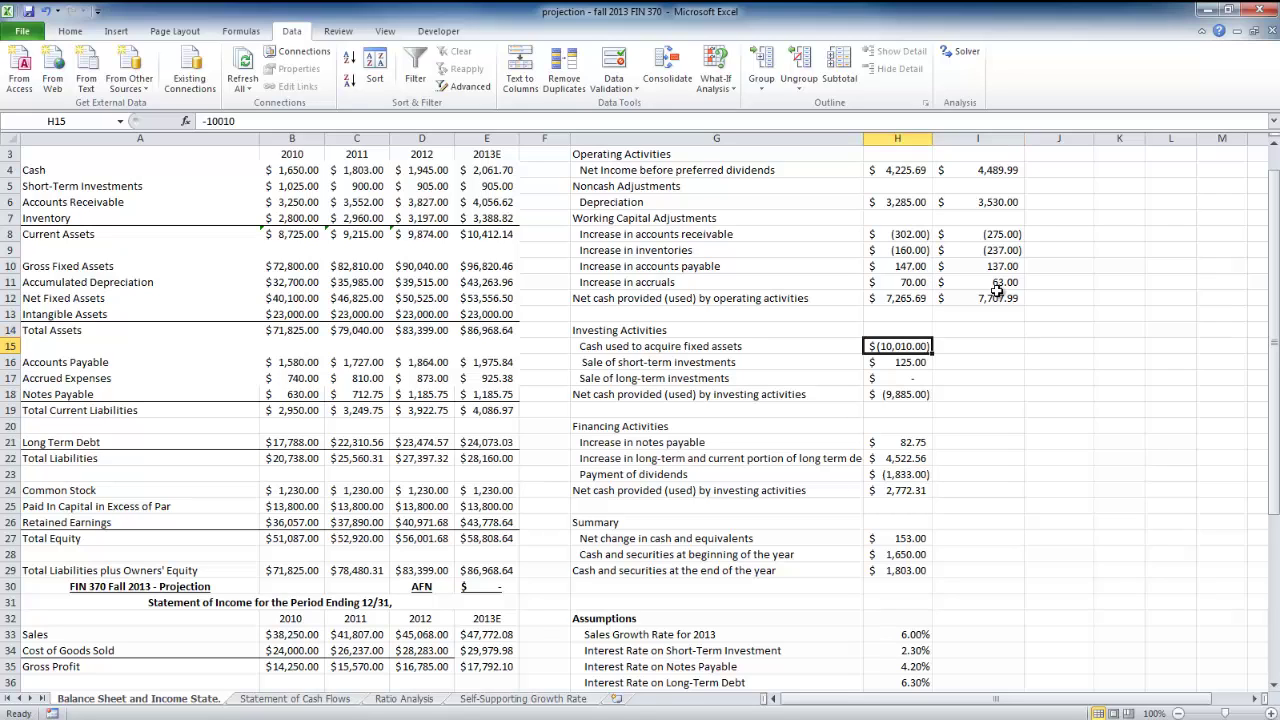
key("Right")
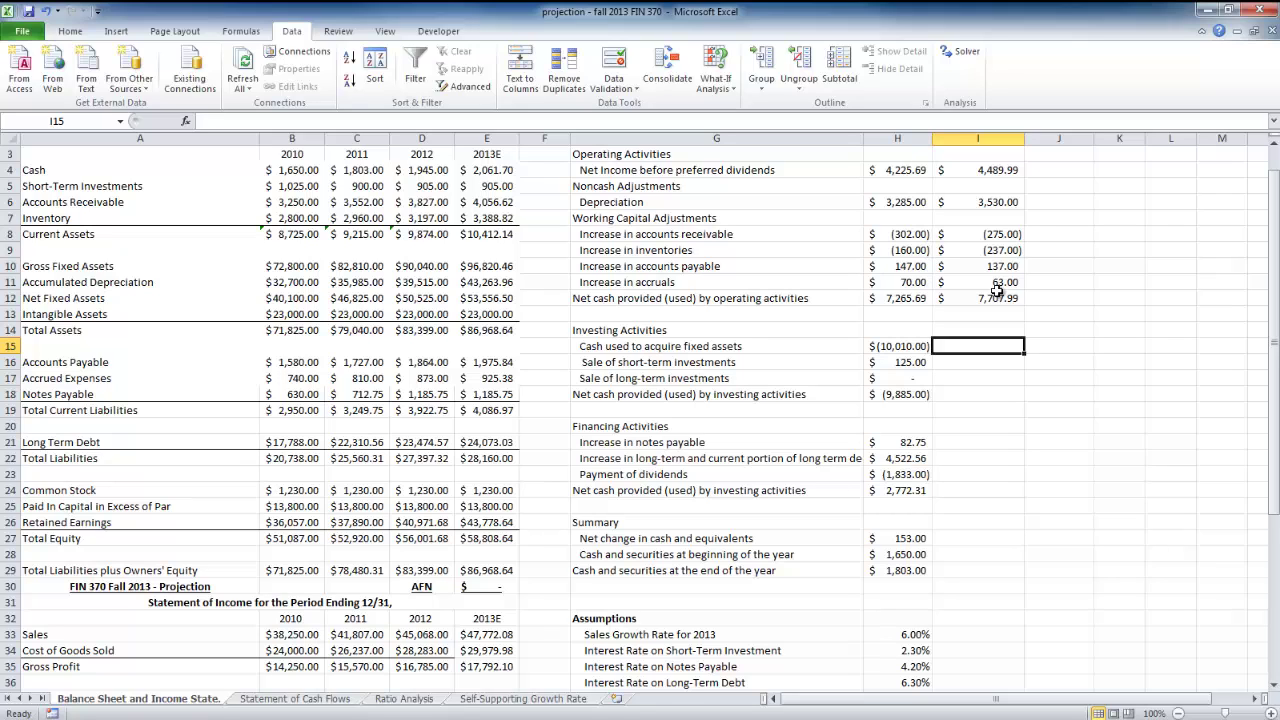
type("=-(")
key("Left")
key("Left")
key("Left")
key("Left")
key("Left")
key("Left")
key("Up")
key("Up")
key("Up")
key("Up")
key("Up")
key("Right")
type("-")
key("Left")
key("Left")
key("Left")
key("Left")
key("Left")
key("Left")
key("Left")
key("Left")
key("Up")
key("Up")
key("Up")
key("Up")
key("Up")
key("Right")
key("Right")
type(")")
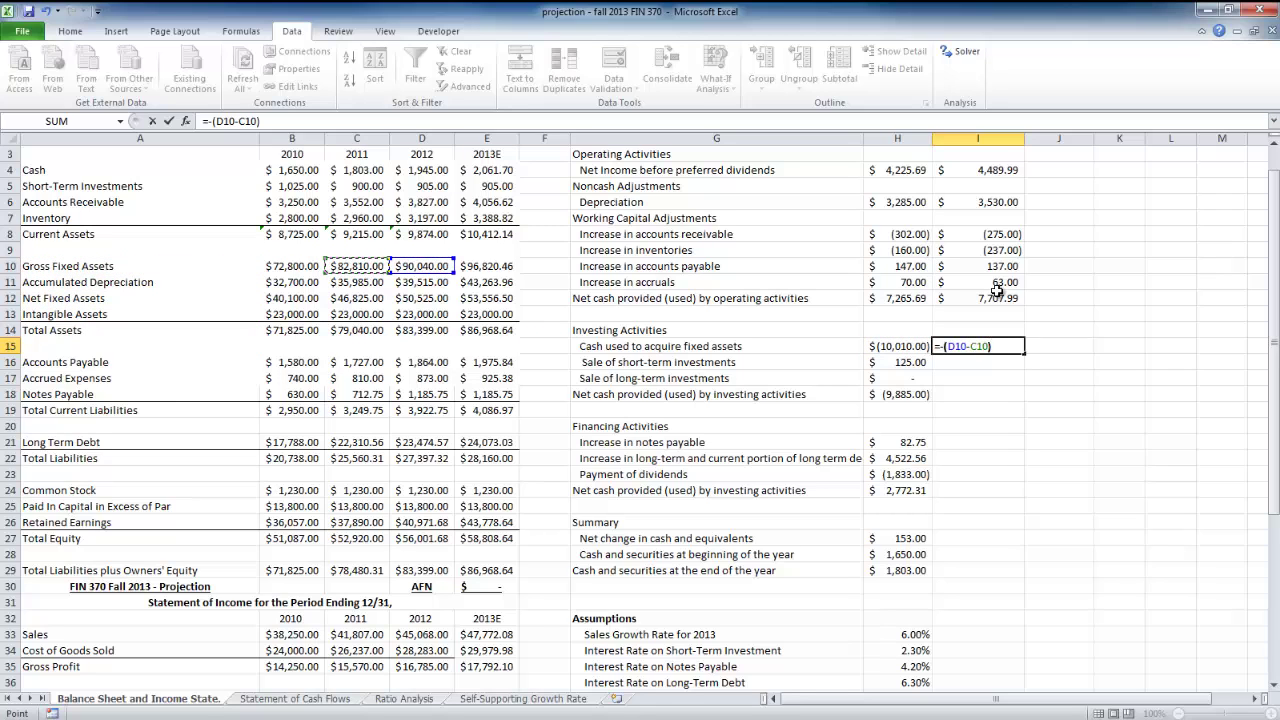
key("Return")
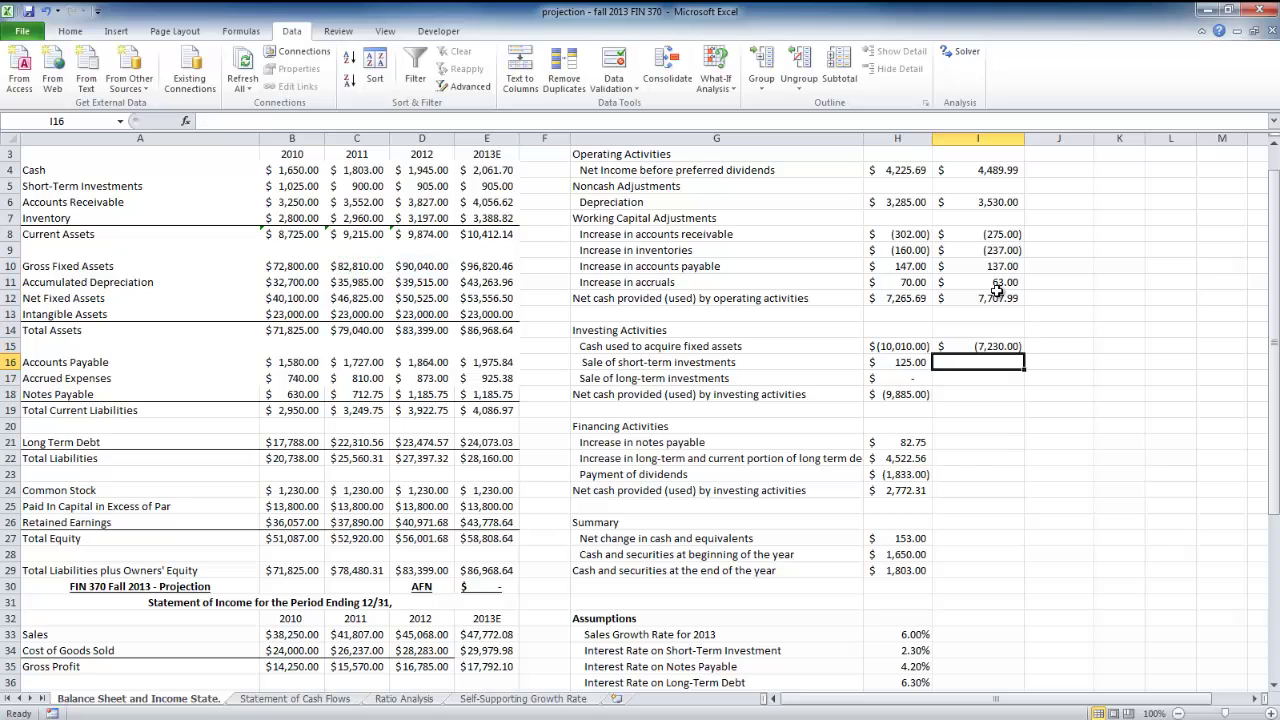
key("Up")
key("Up")
key("Up")
key("Up")
key("Up")
key("Up")
key("Up")
key("Up")
key("Up")
key("Up")
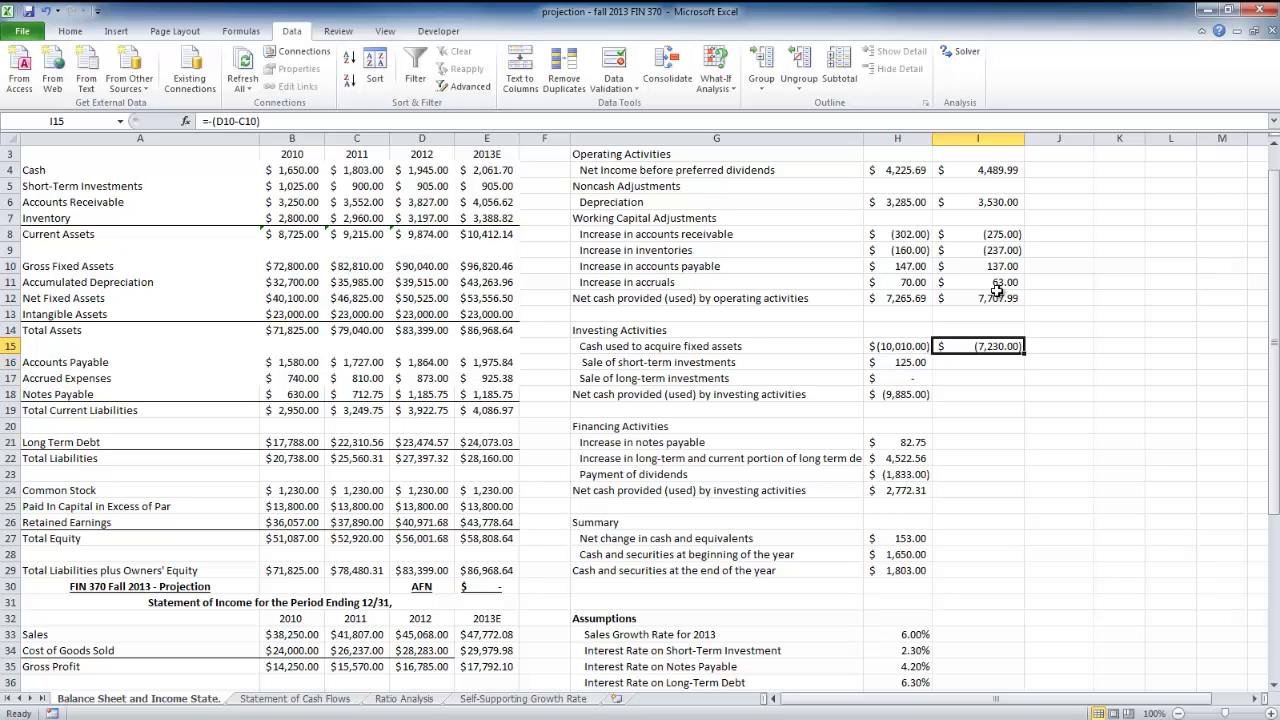
key("Down")
key("Down")
key("Down")
key("Down")
key("Down")
key("Down")
key("Down")
key("Down")
key("Down")
key("Down")
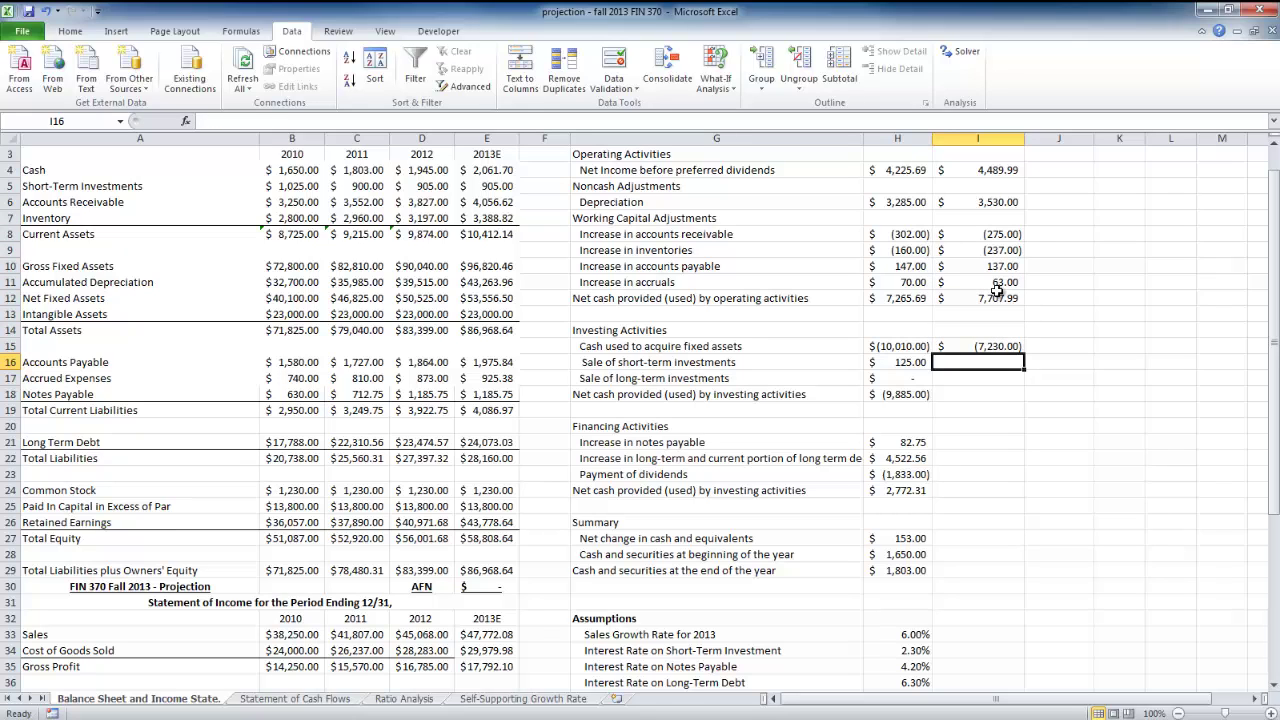
Step: Calculate the 2012 Sale of short-term investments in I16 as the negative of 2012 minus 2011 Short-Term Investments with =-(D5-C5)
type("=")
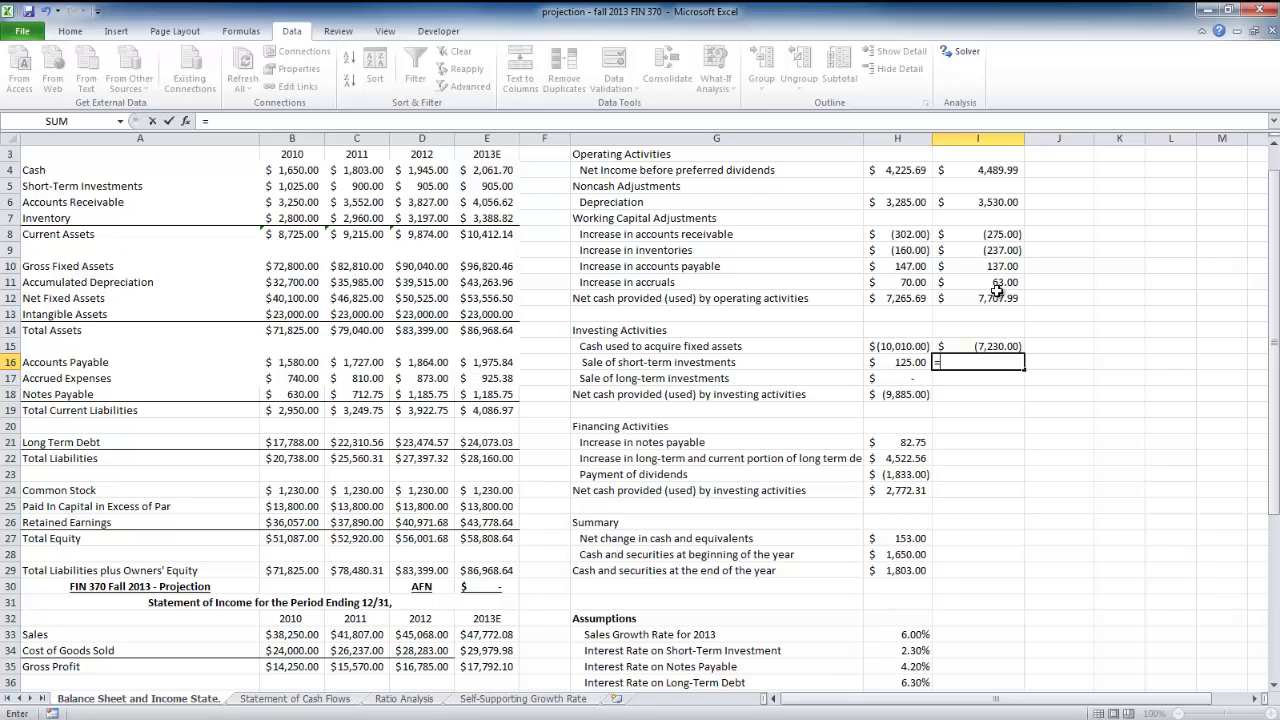
type("-")
type("(")
key("Up")
key("Up")
key("Up")
key("Up")
key("Up")
key("Up")
key("Left")
key("Left")
key("Left")
key("Left")
key("Up")
key("Up")
key("Up")
key("Up")
key("Up")
key("Left")
type("-")
key("Left")
key("Left")
key("Left")
key("Left")
key("Left")
key("Left")
key("Left")
key("Left")
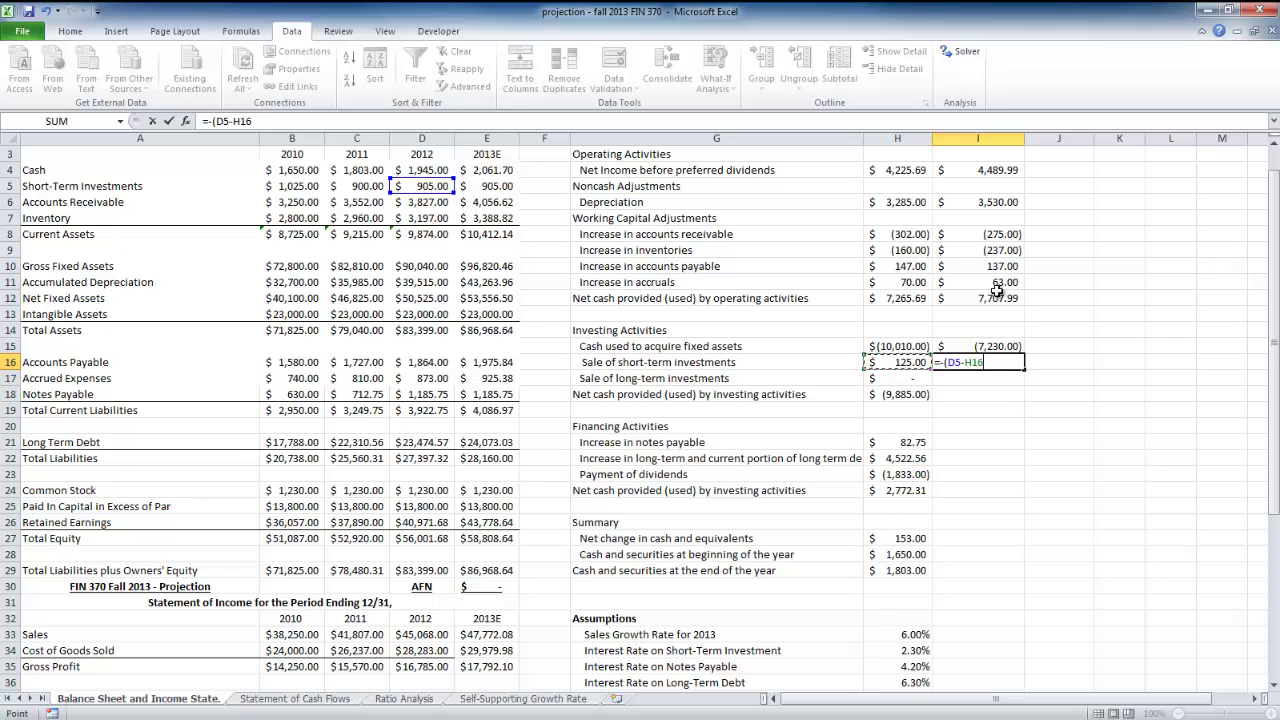
key("Up")
key("Up")
key("Up")
key("Up")
key("Up")
key("Up")
key("Up")
key("Up")
key("Up")
key("Up")
key("Up")
key("Right")
key("Right")
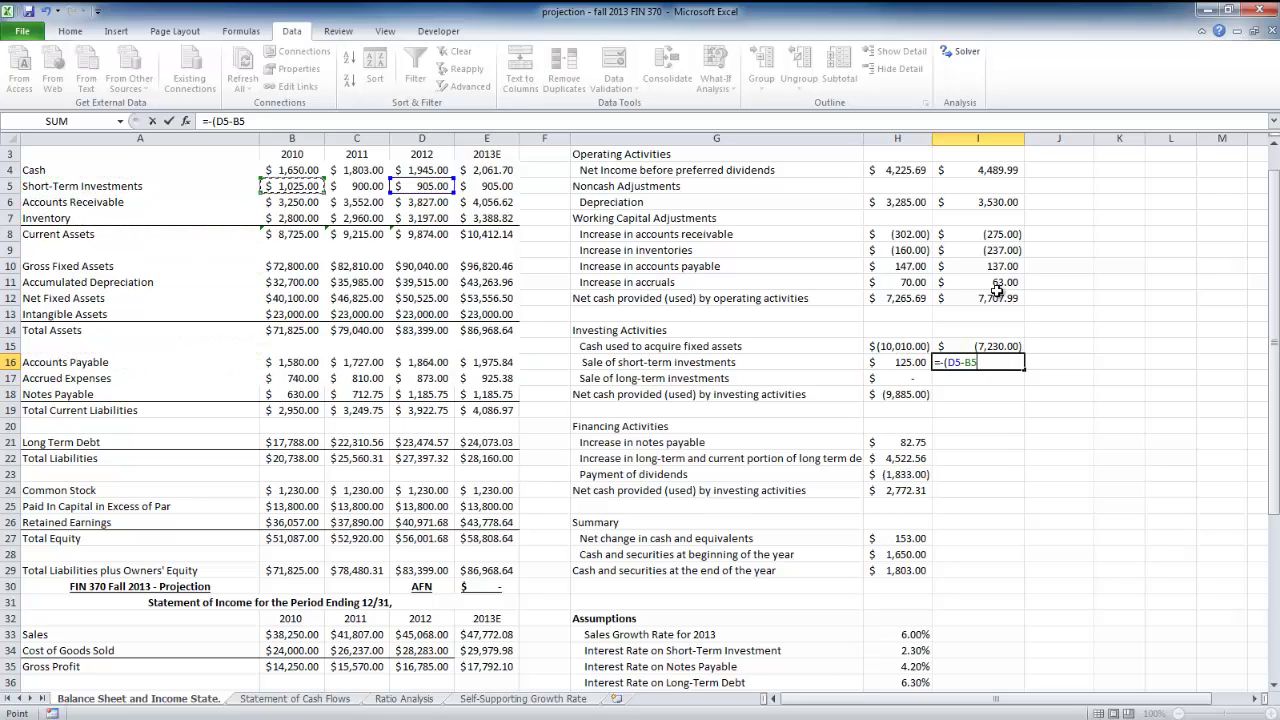
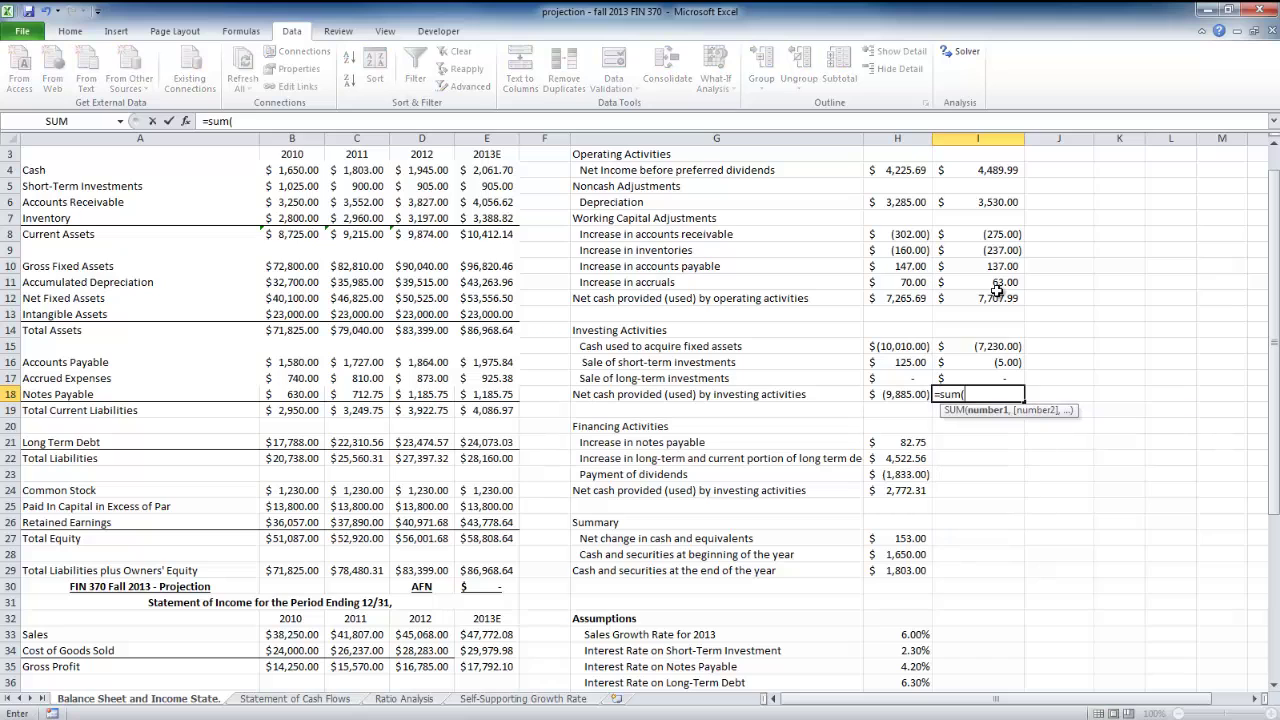
Step: Total the 2012 Net cash provided by investing activities in I18 by summing I15:I17
key("Up")
key("shift+Up")
key("shift+Up")
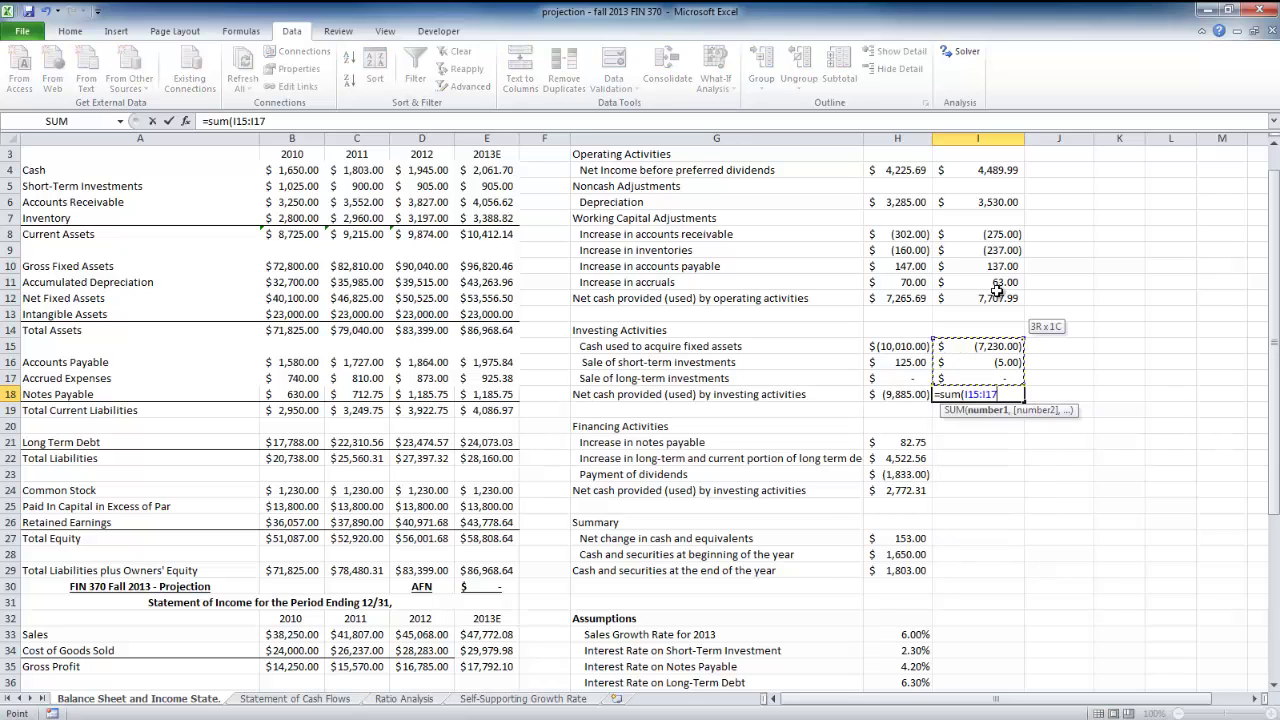
key("Return")
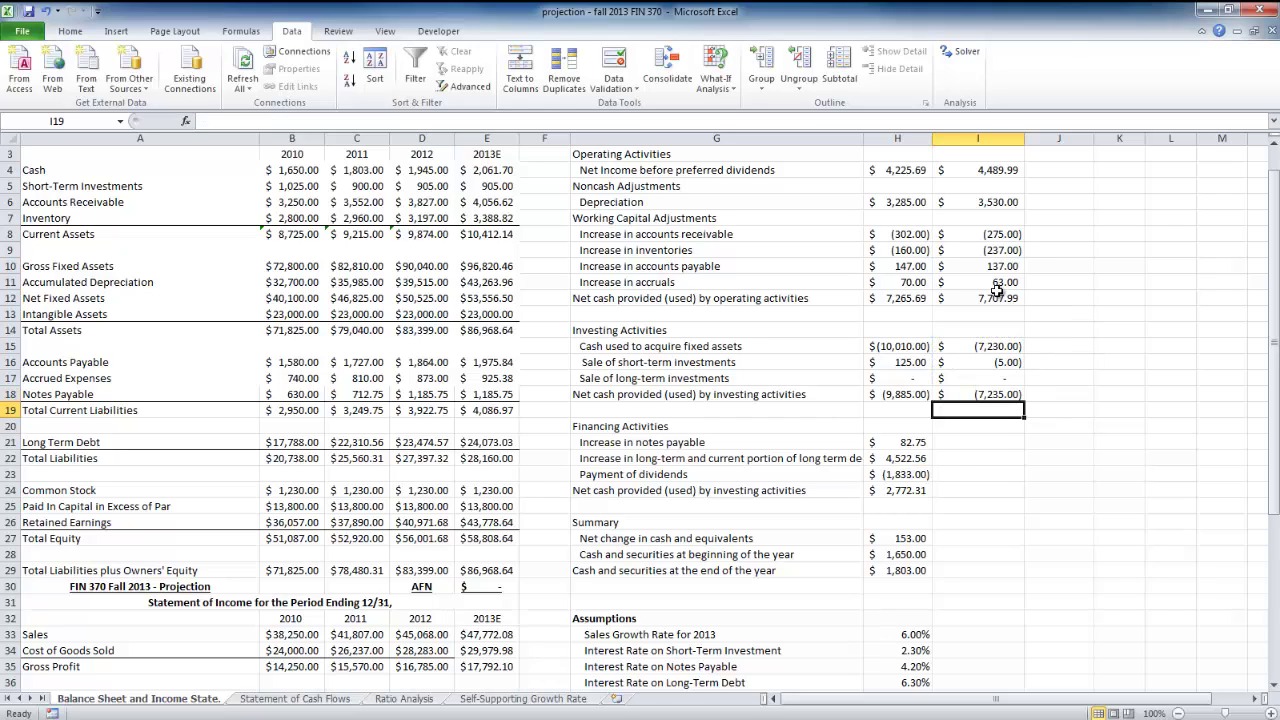
Step: Calculate the 2012 Increase in notes payable in I21 from the Notes Payable balances with =(D18-C18)
key("Down")
key("Down")
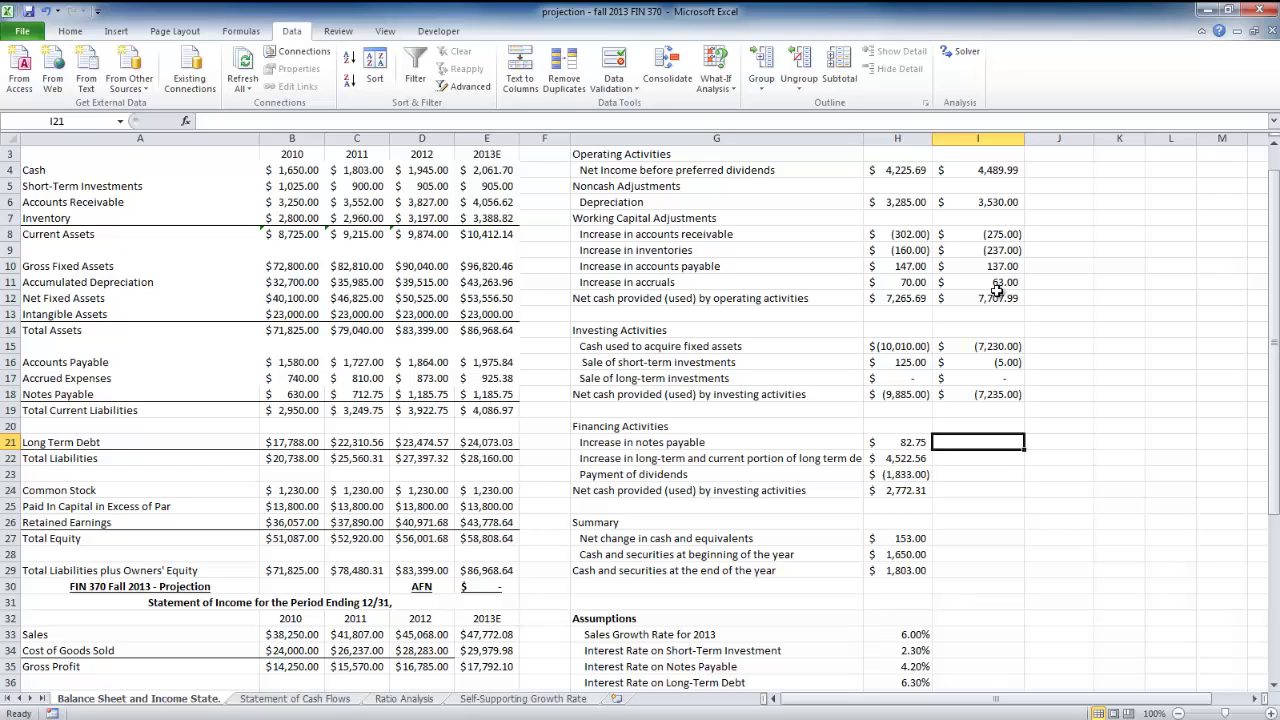
type("=")
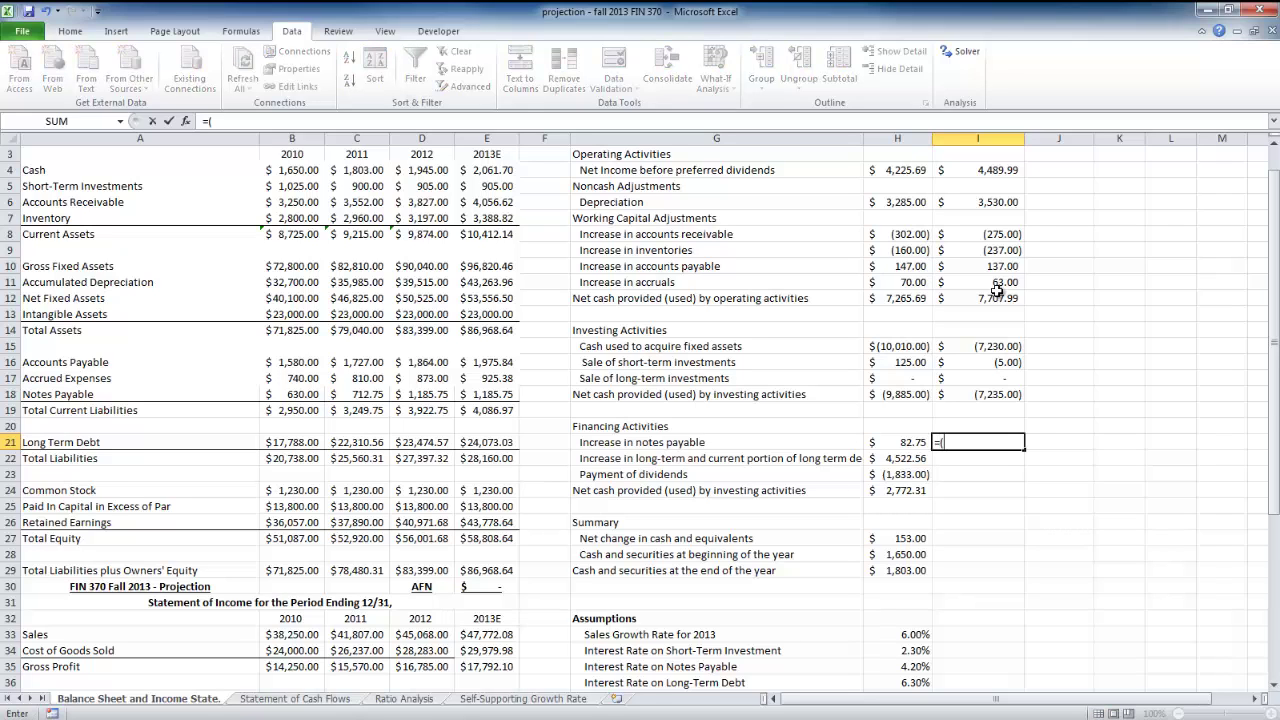
type("(")
key("Left")
key("Left")
key("Left")
key("Left")
key("Up")
key("Up")
key("Left")
key("Up")
type("-")
key("Left")
key("Left")
key("Left")
key("Left")
key("Left")
key("Left")
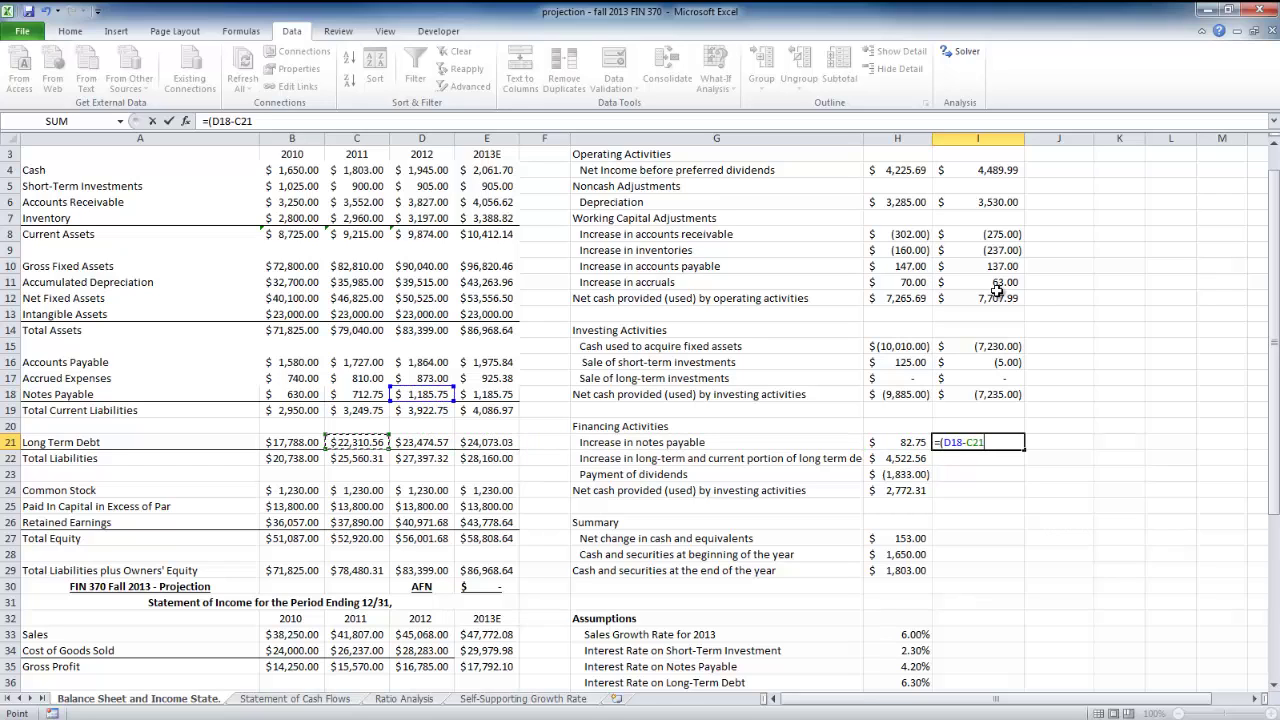
key("Up")
key("Up")
key("Up")
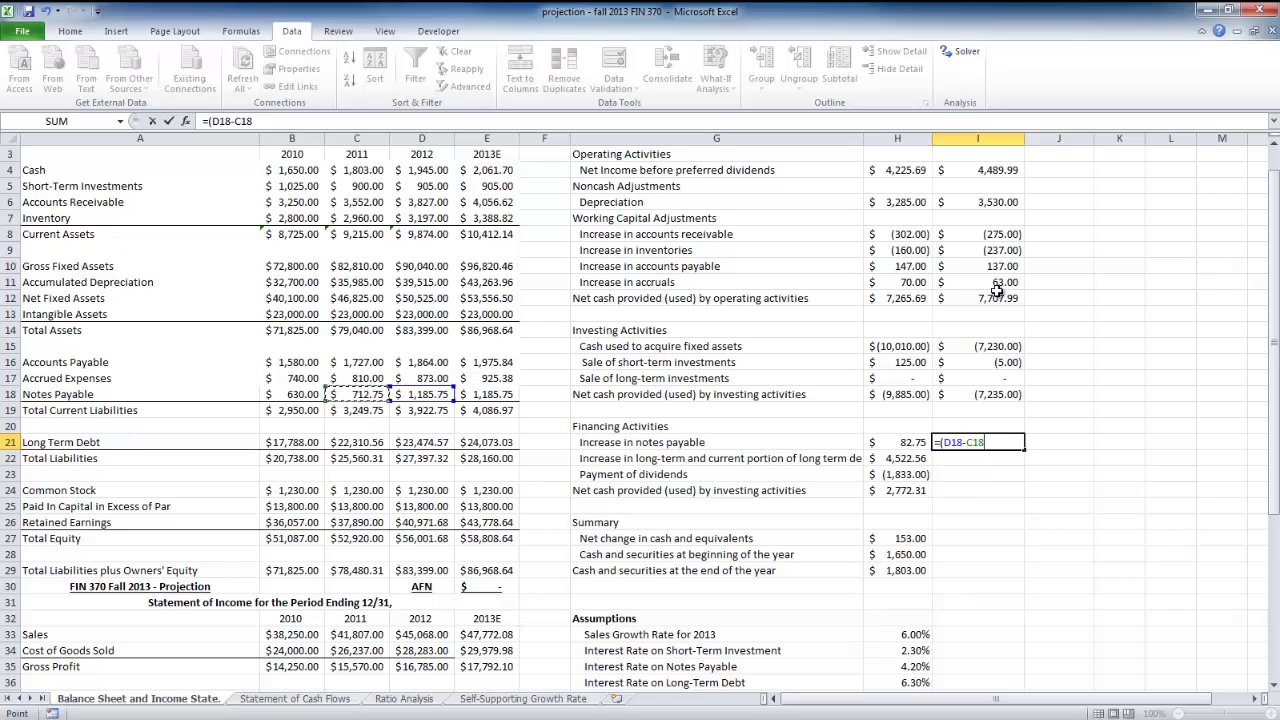
type(")")
key("Return")
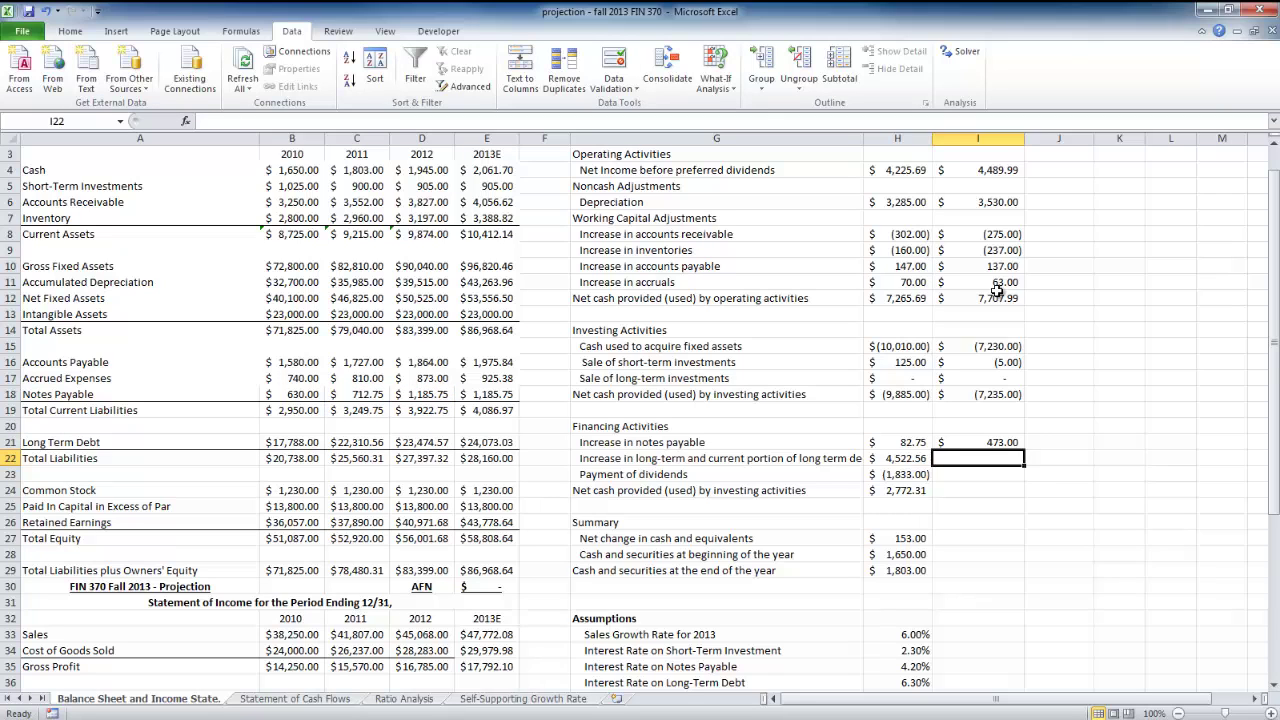
Step: Calculate the 2012 Increase in long-term and current portion of long-term debt in I22 with =D21-C21
type("=")
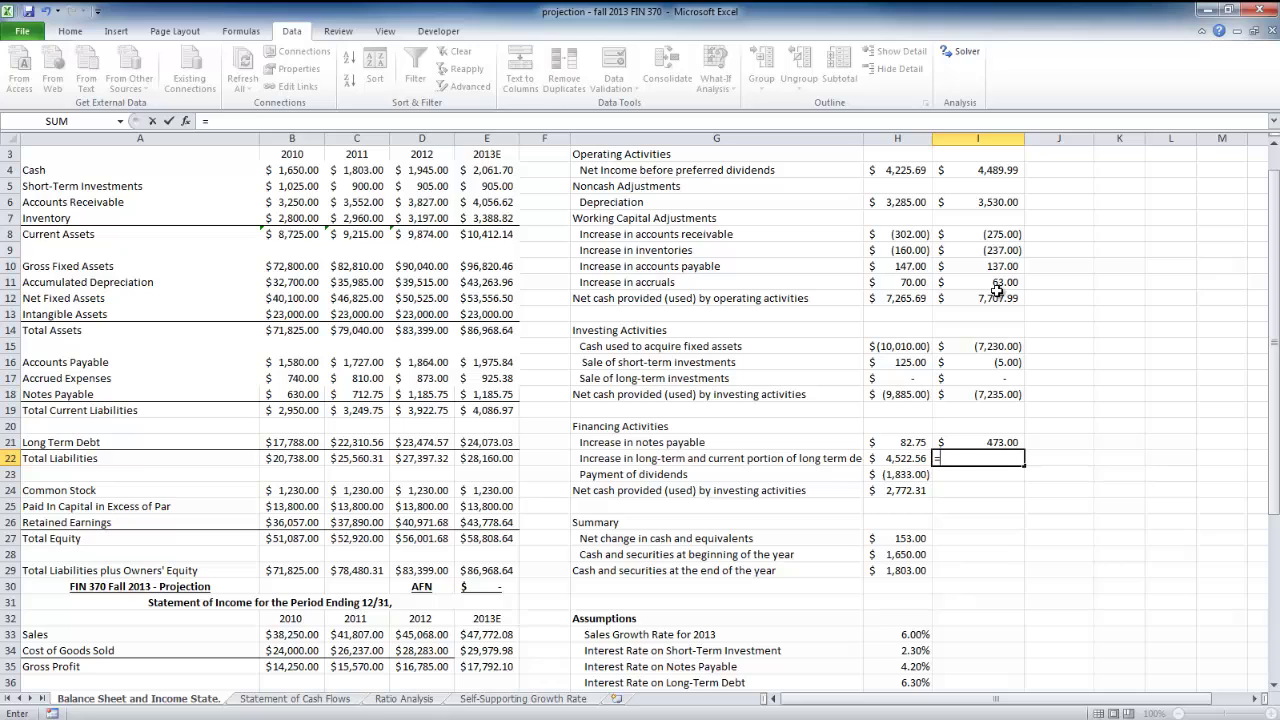
key("Left")
key("Left")
key("Left")
key("Up")
key("Left")
key("Left")
type("-")
key("Left")
key("Left")
key("Left")
key("Left")
key("Left")
key("Left")
key("Left")
key("Up")
key("Right")
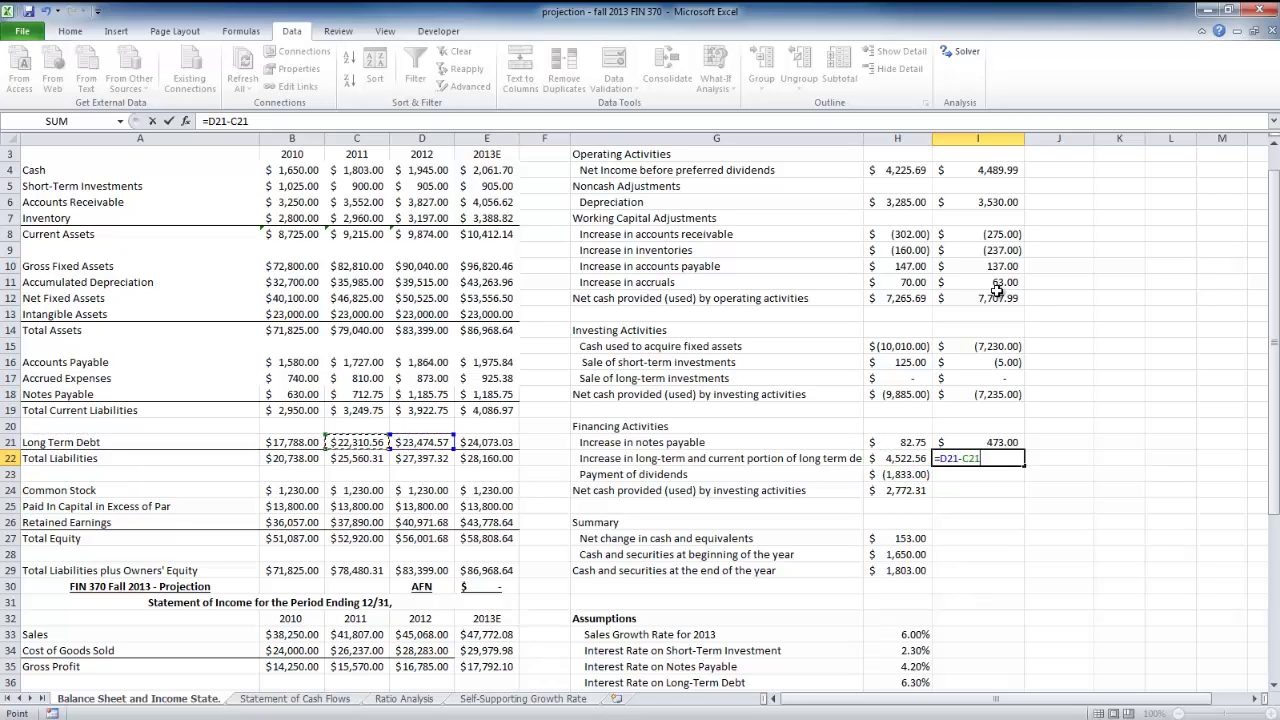
key("Return")
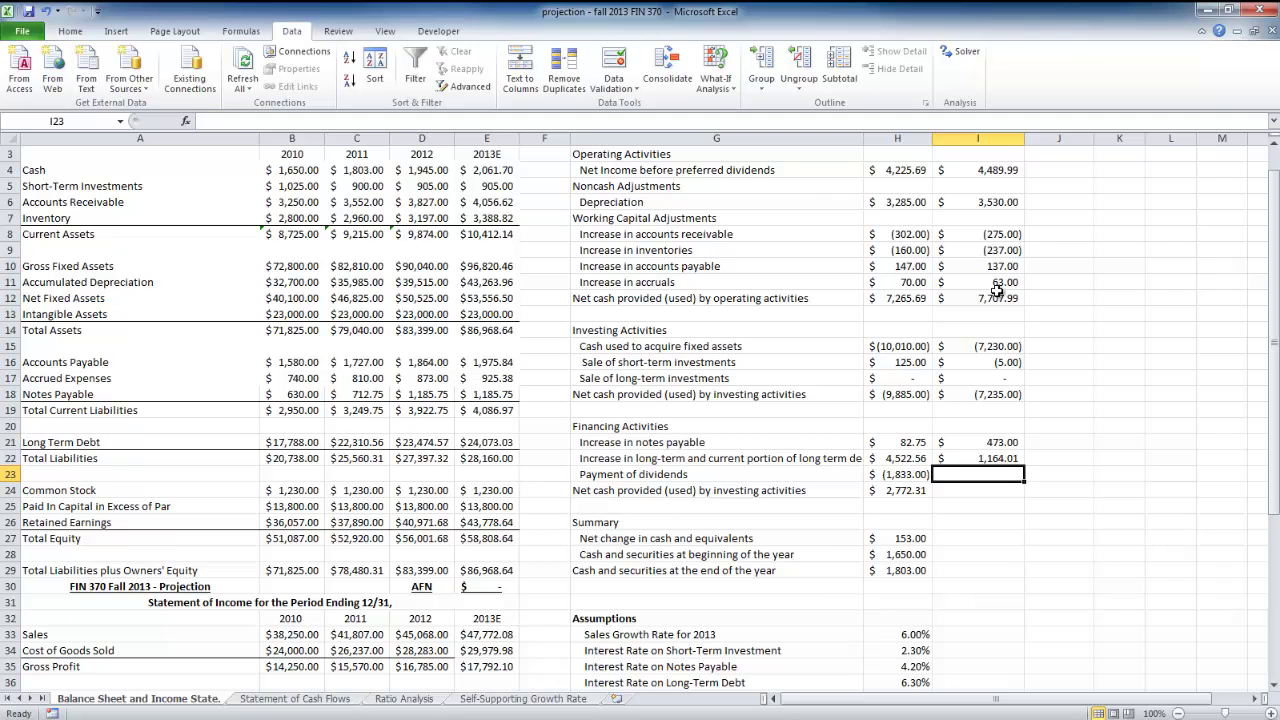
Step: Enter the 2012 Payment of dividends in I23 as the negative of 2012 Dividends Paid with =-D50
type("=I2")
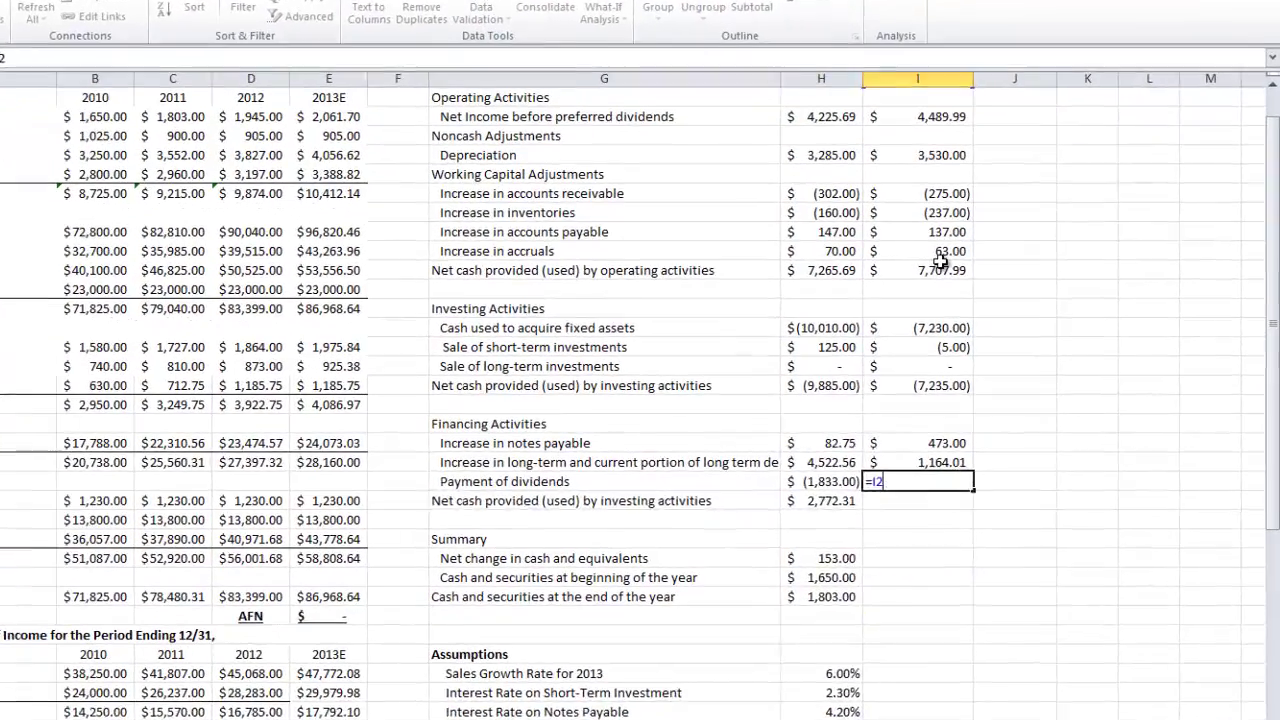
key("BackSpace")
key("BackSpace")
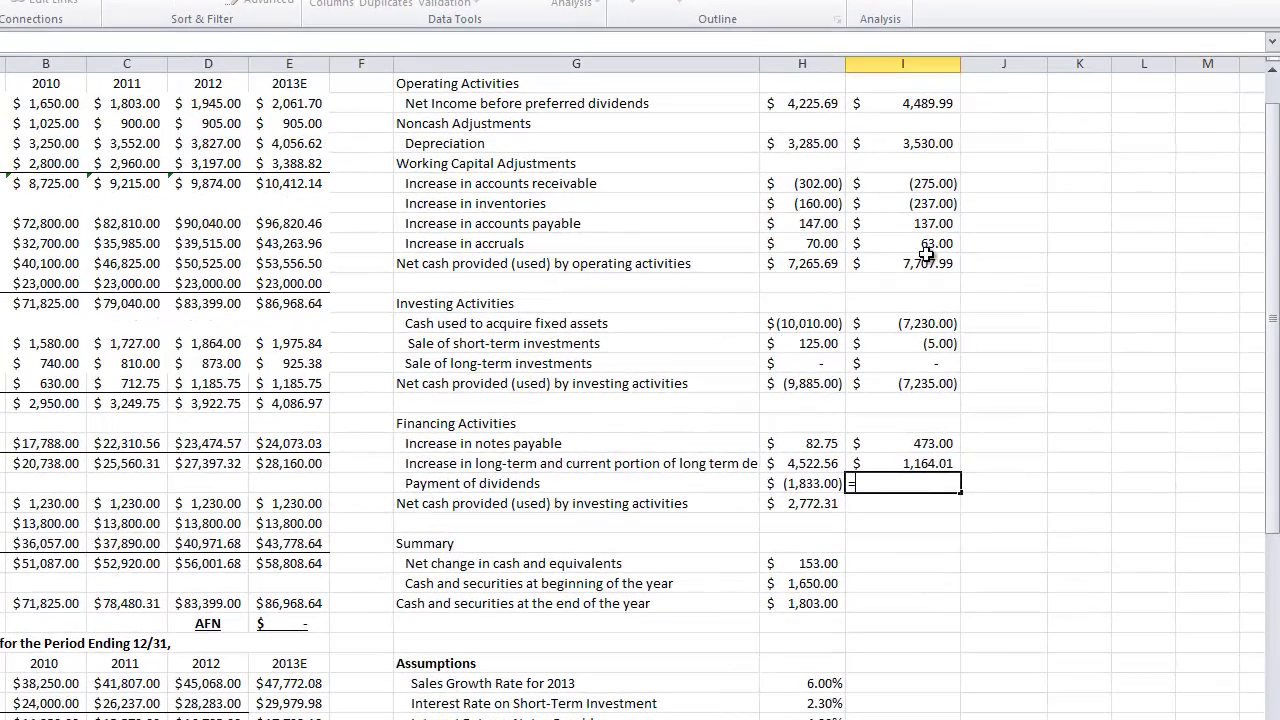
type("-H37")
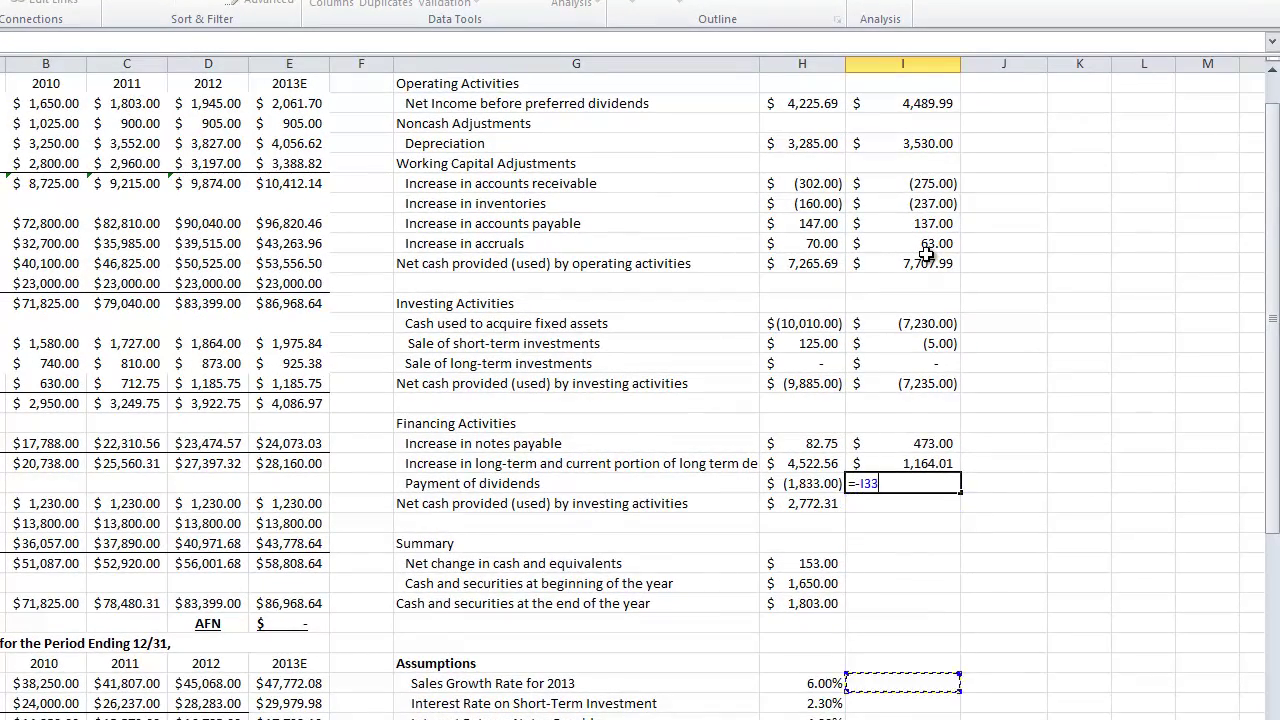
scroll(927, 255, "down", 1)
key("Down")
key("Down")
key("Down")
key("Down")
key("Down")
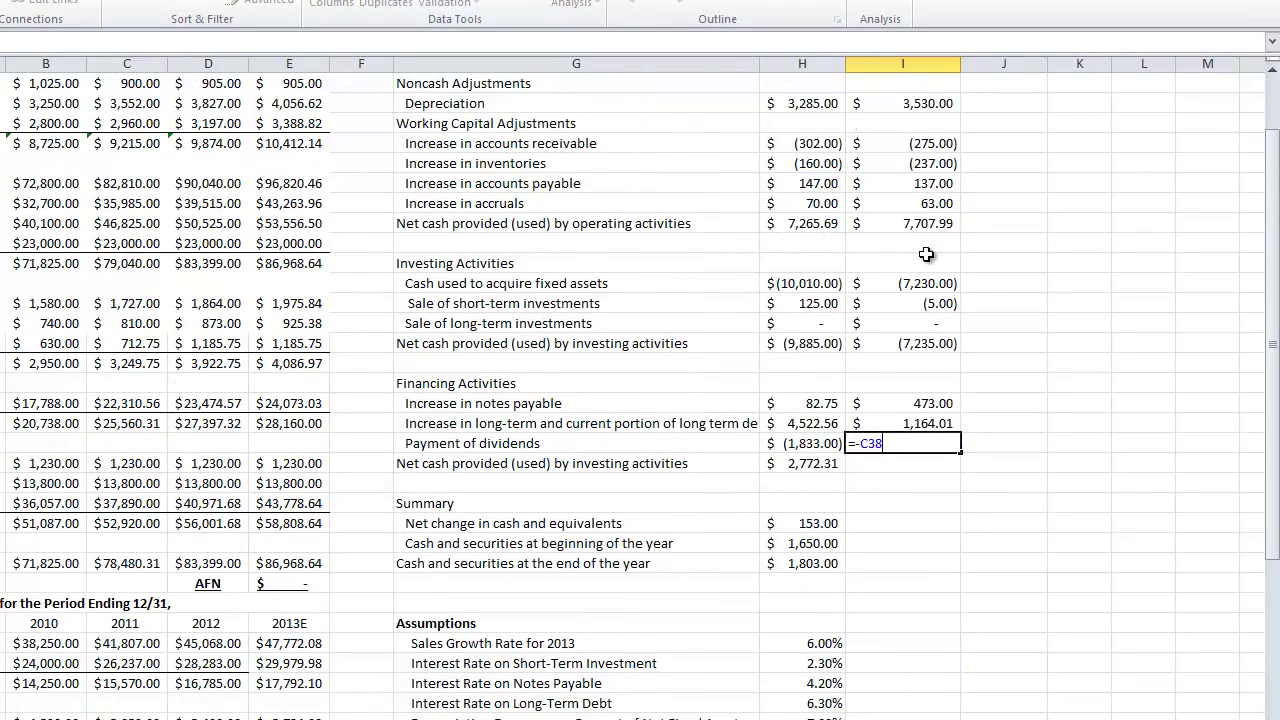
key("Down")
key("Down")
key("Down")
key("Down")
key("Down")
key("Down")
key("Down")
key("Down")
key("Down")
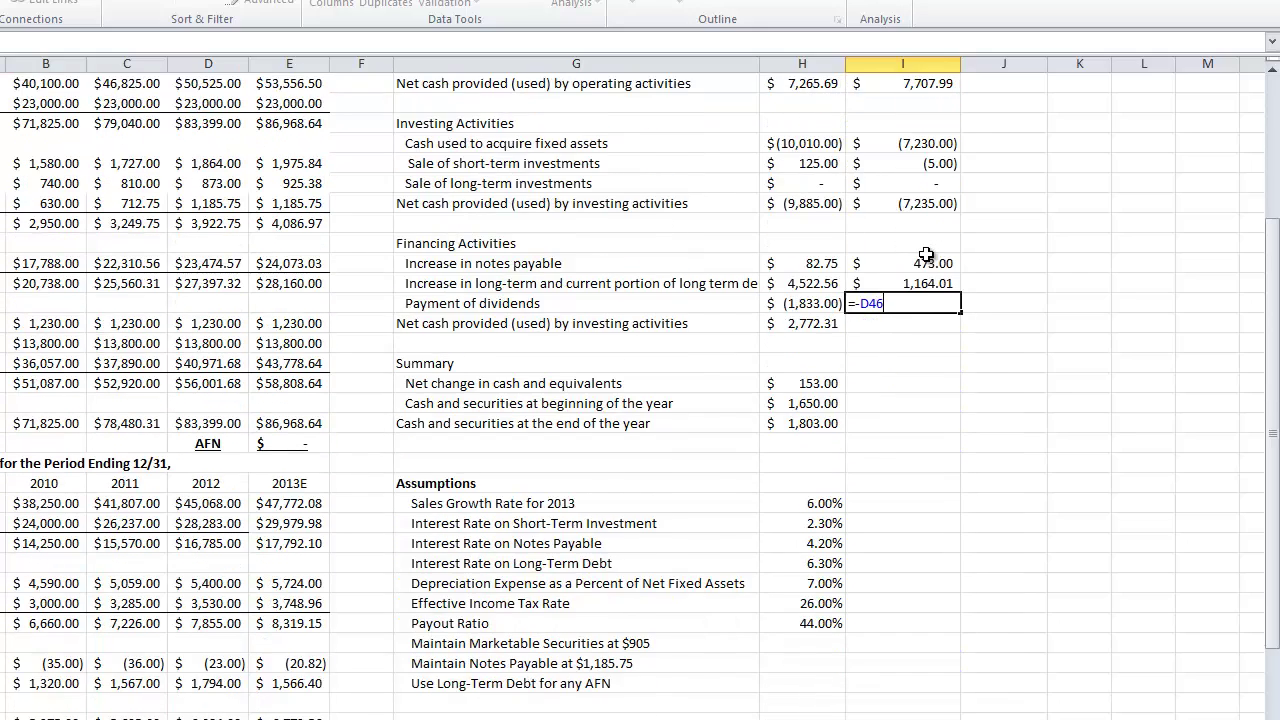
key("Down")
key("Up")
key("Up")
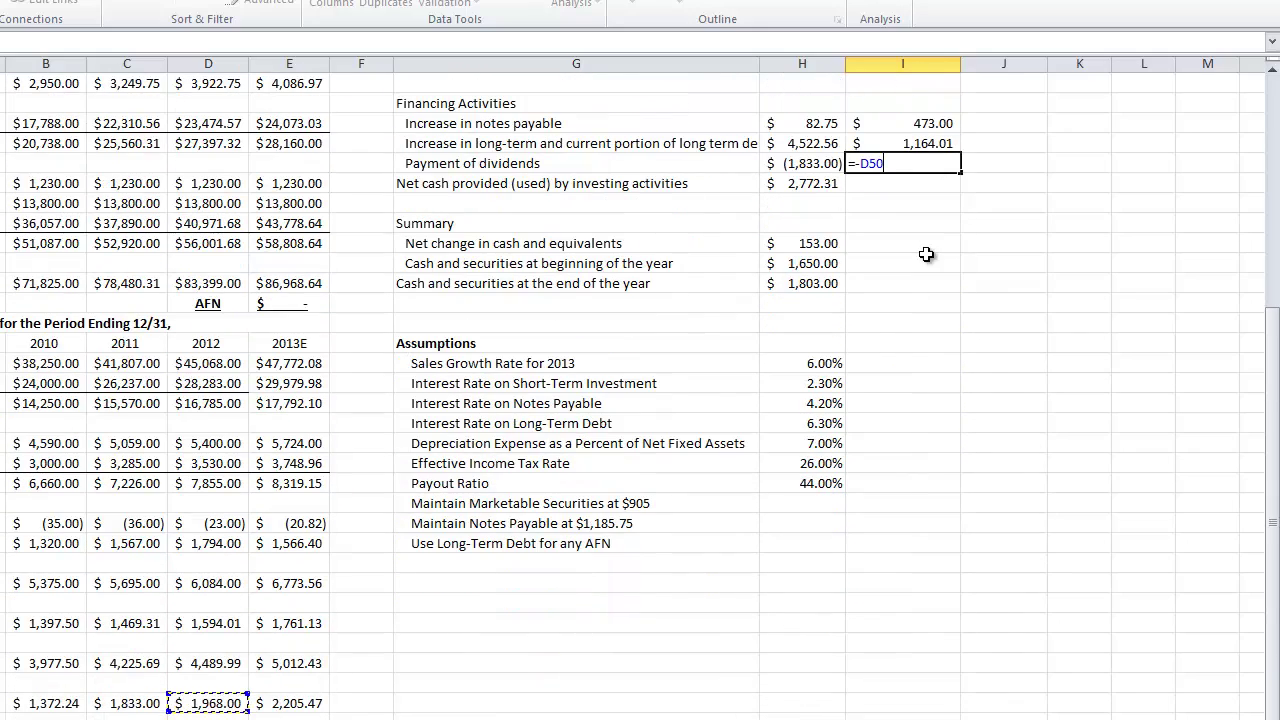
key("Return")
key("Up")
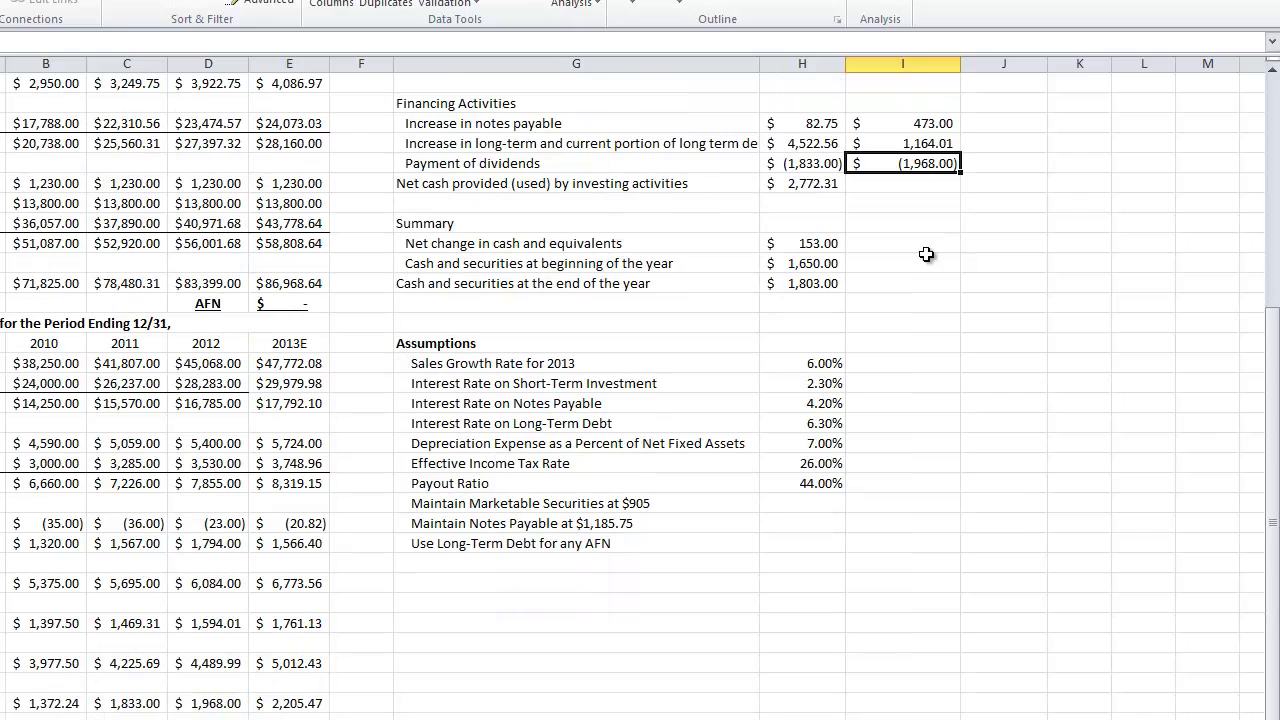
Step: Correct the subtotal label in G24 to read "Net cash provided (used) by financing activities"
key("Up")
key("Down")
key("Down")
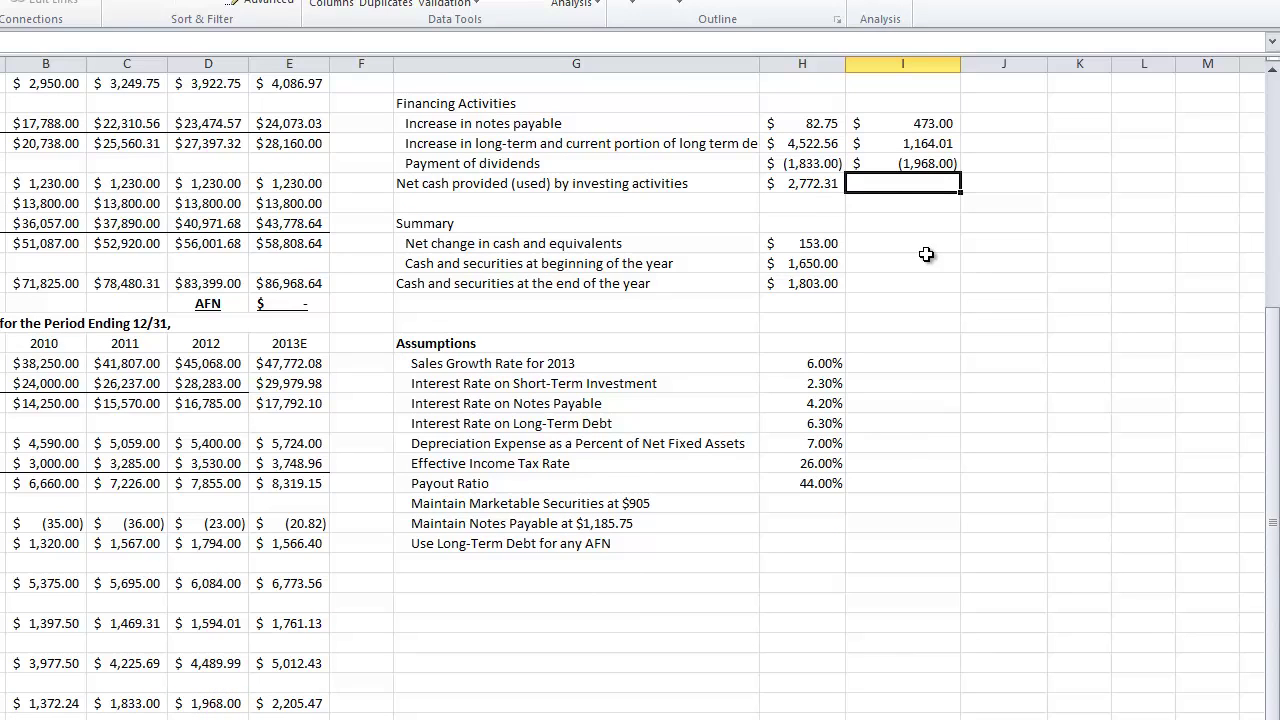
key("Left")
key("Left")
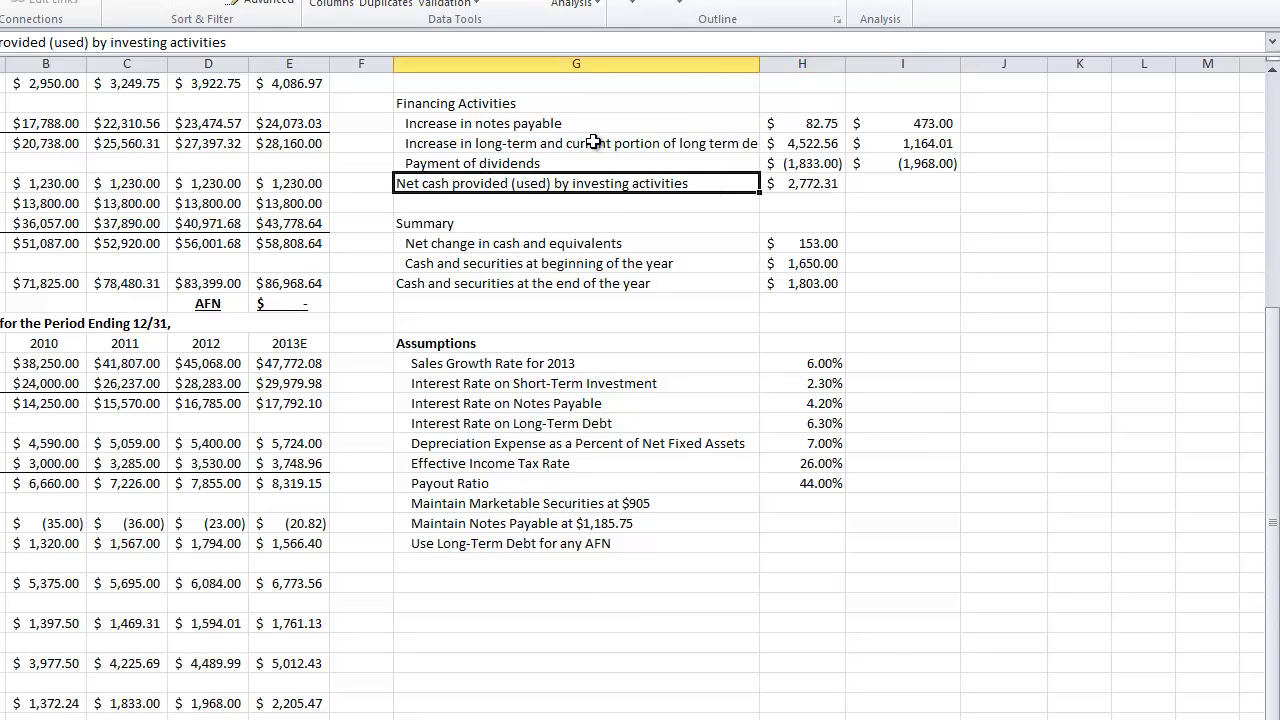
left_click_drag(167, 42, 111, 42)
type("fina")
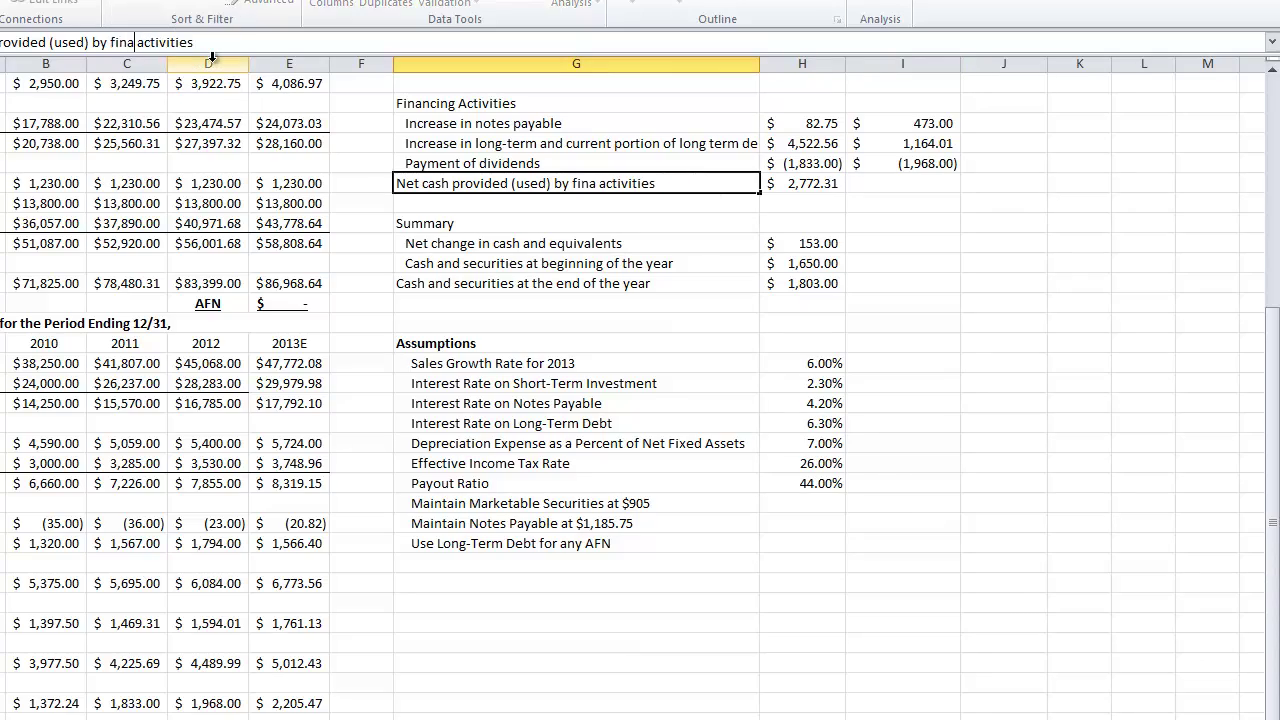
type("ncing")
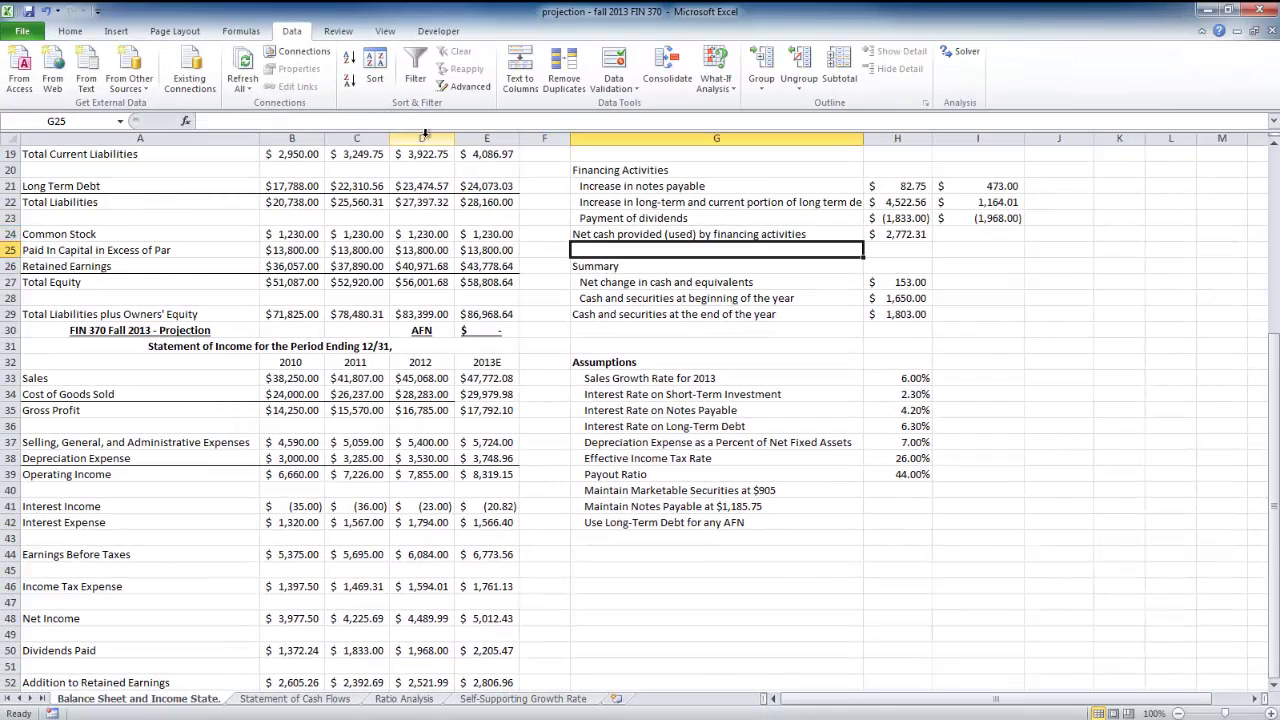
Step: Total the 2012 Net cash provided by financing activities in I24 by summing I21:I23
key("Tab")
key("Tab")
type("=sum(")
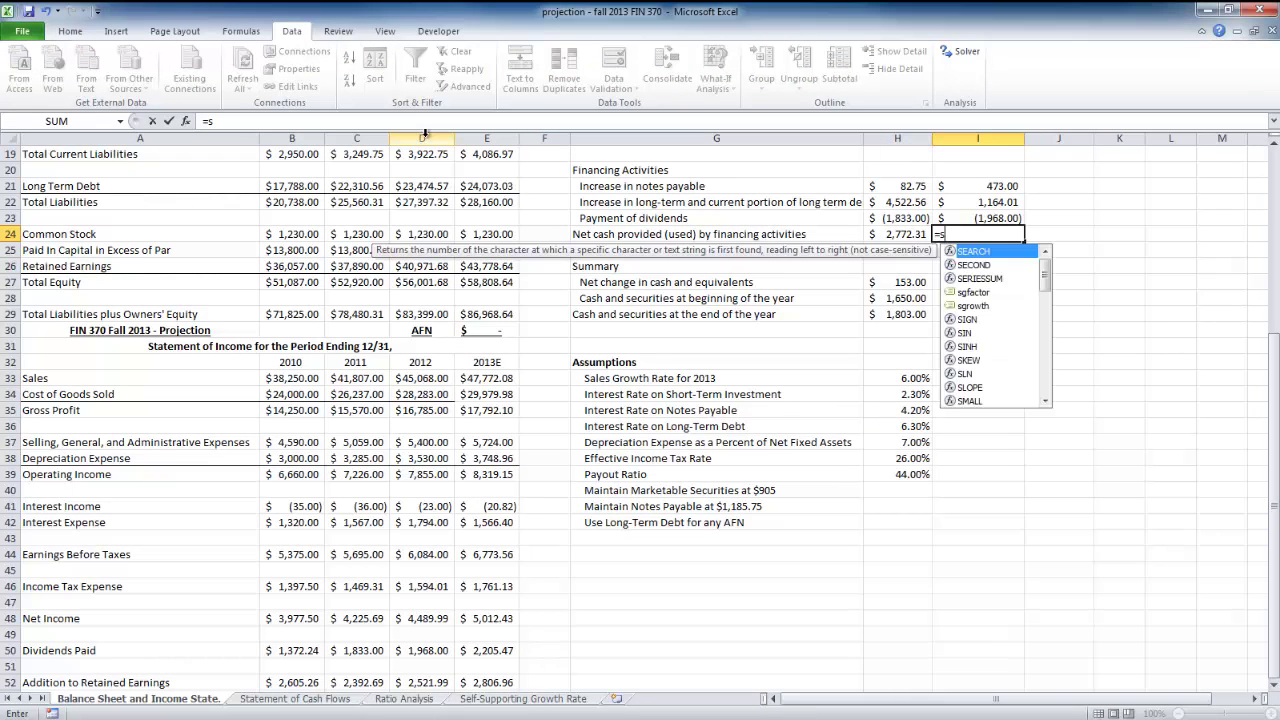
key("Up")
key("shift+Up")
key("shift+Up")
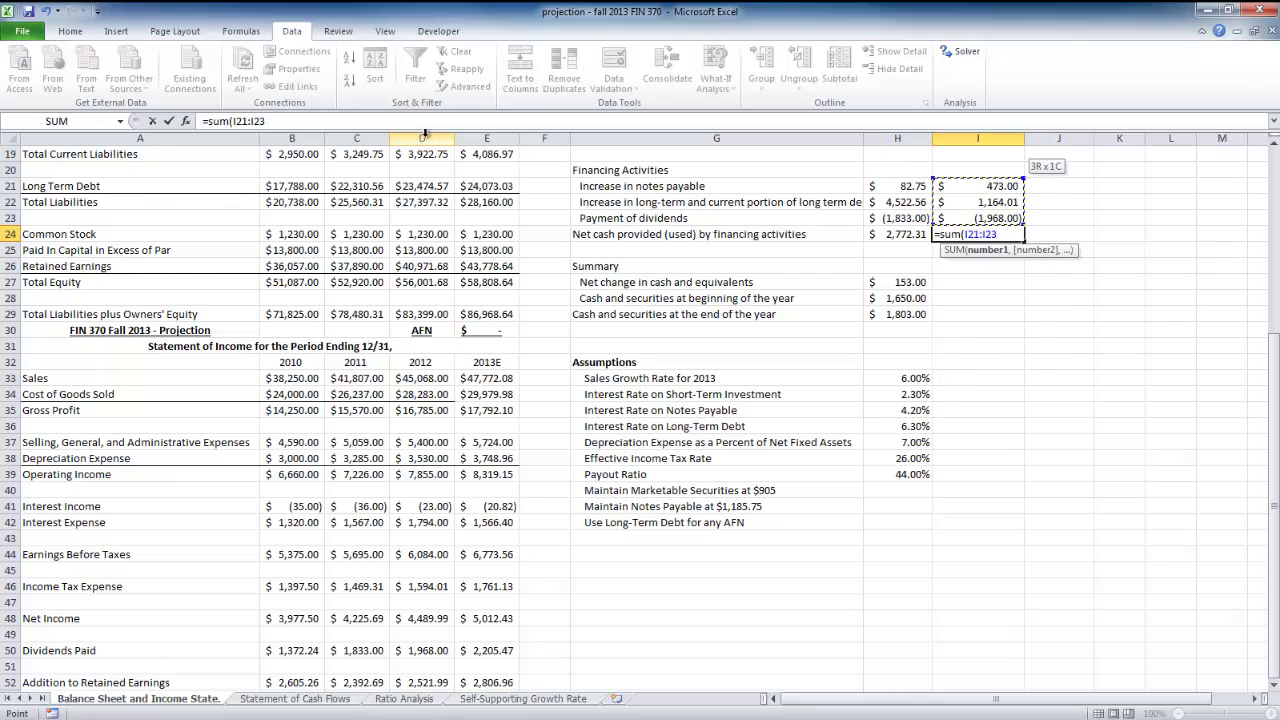
key("Return")
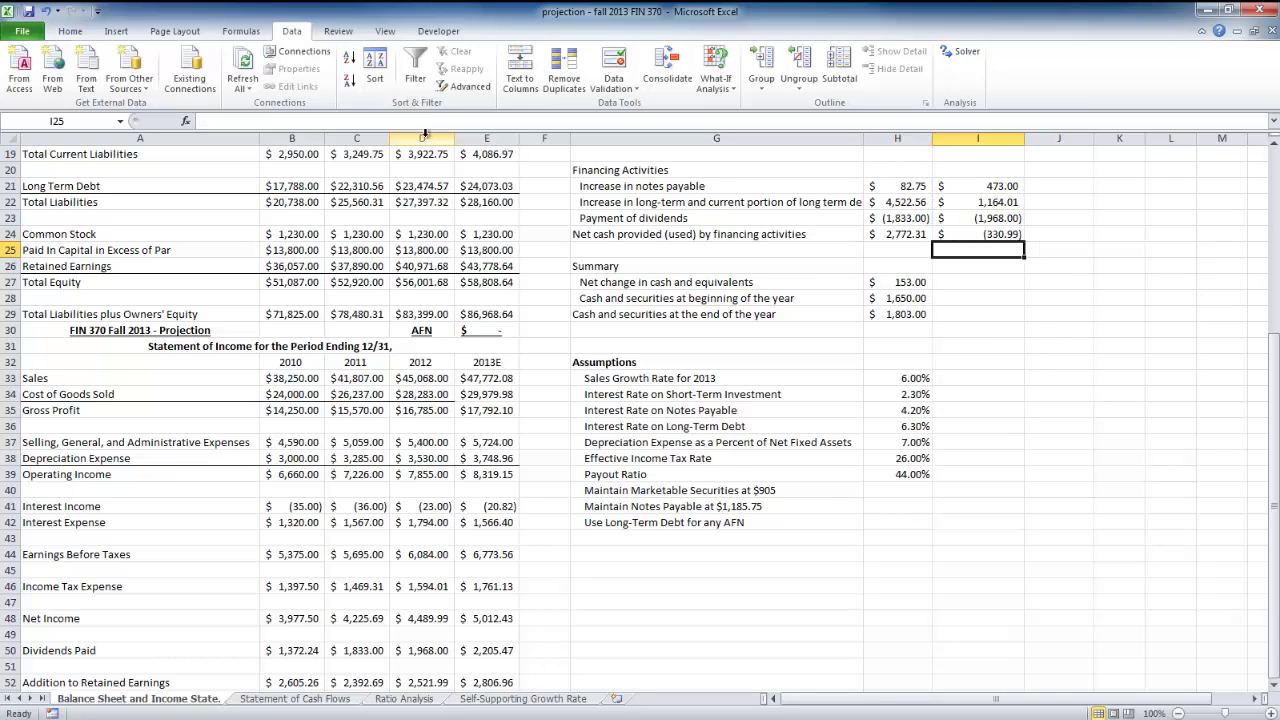
Step: Review the 2012 cash flow column from net income down through the operating, investing and financing subtotals
key("Up")
key("Up")
key("Up")
key("Up")
key("Up")
key("Up")
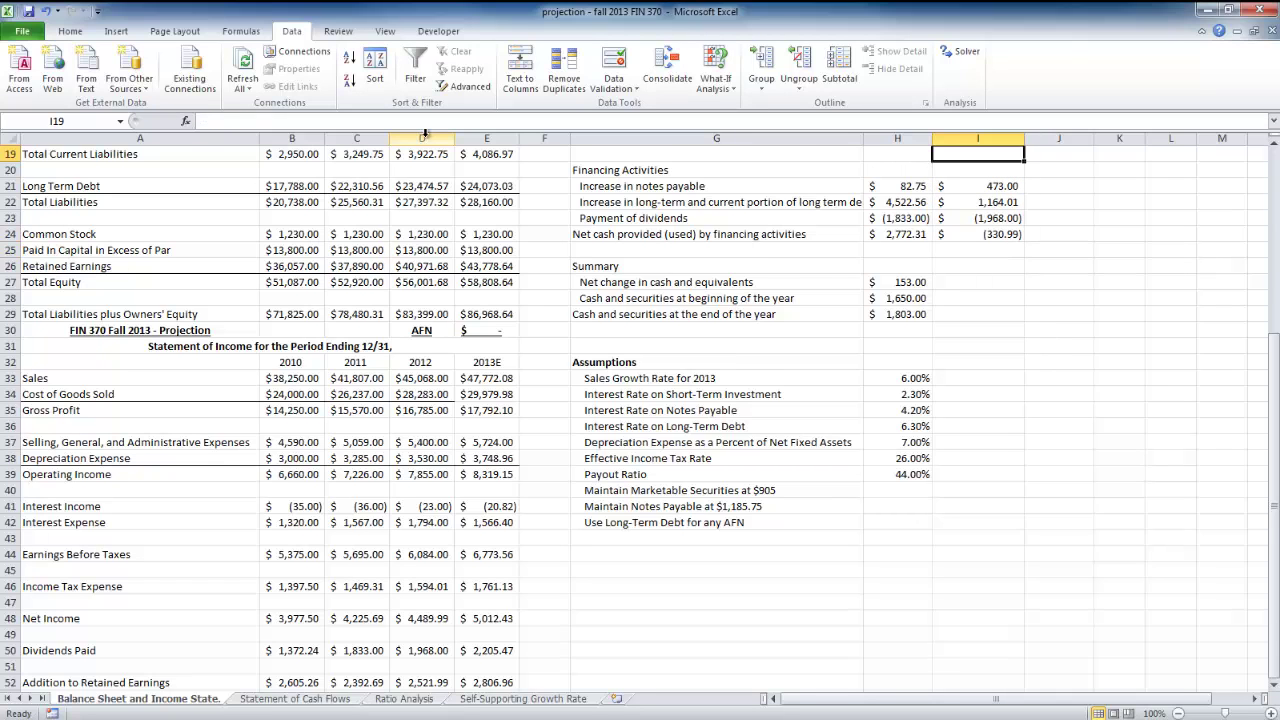
key("Up")
key("Down")
key("Down")
key("Down")
key("Down")
key("Down")
key("Down")
key("Down")
key("Down")
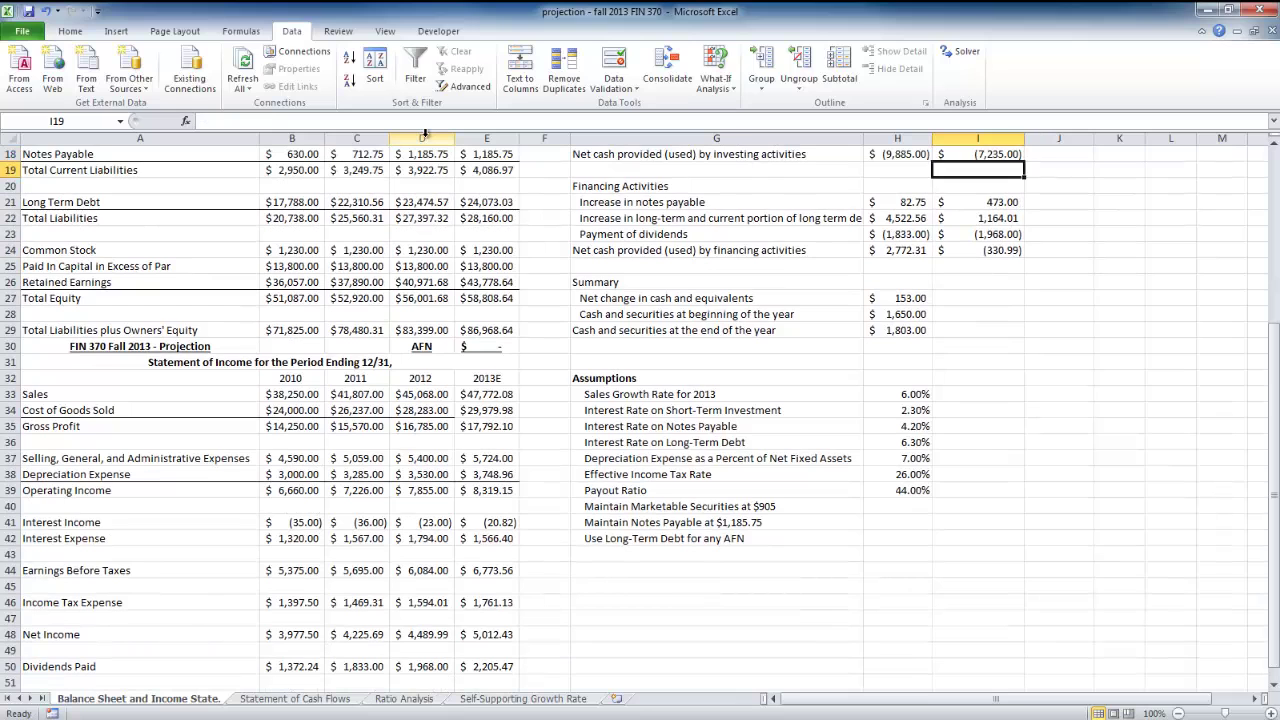
key("Down")
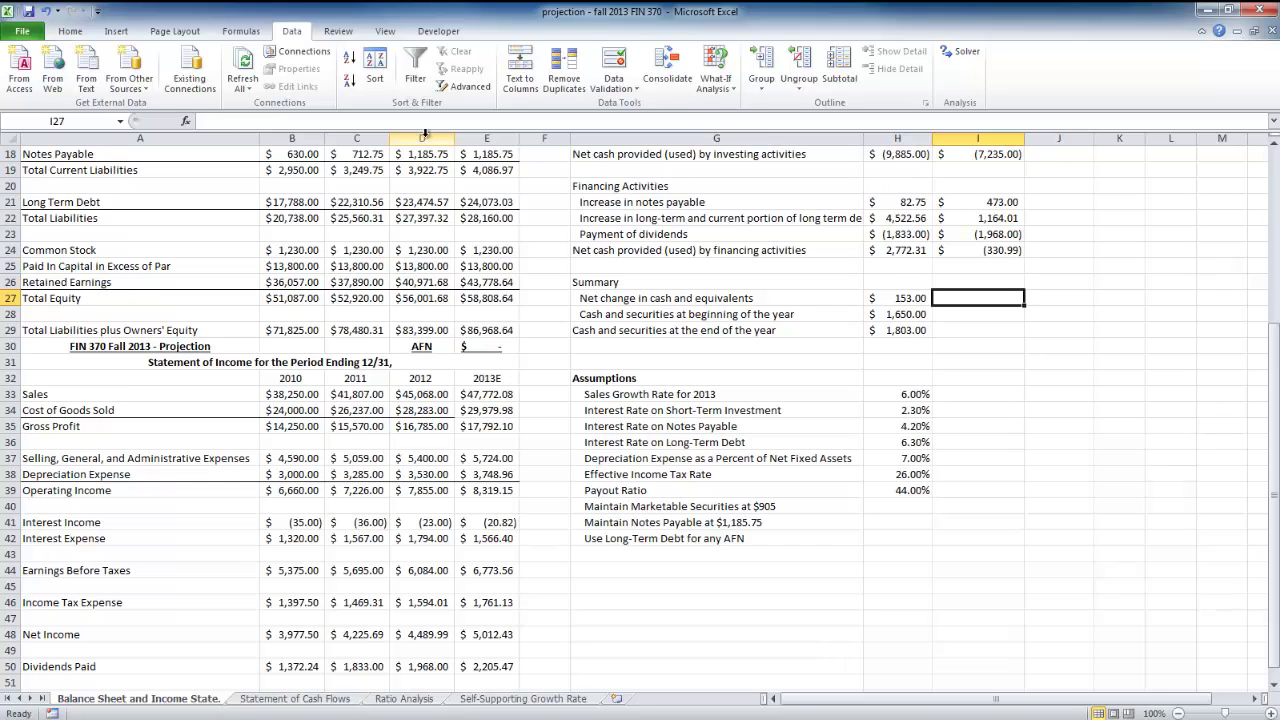
key("Up")
key("Up")
key("Up")
key("Up")
key("Up")
key("Up")
key("Up")
key("Up")
key("Up")
key("Up")
key("Up")
key("Up")
key("Up")
key("Up")
key("Up")
key("Up")
key("Up")
key("Up")
key("Up")
key("Up")
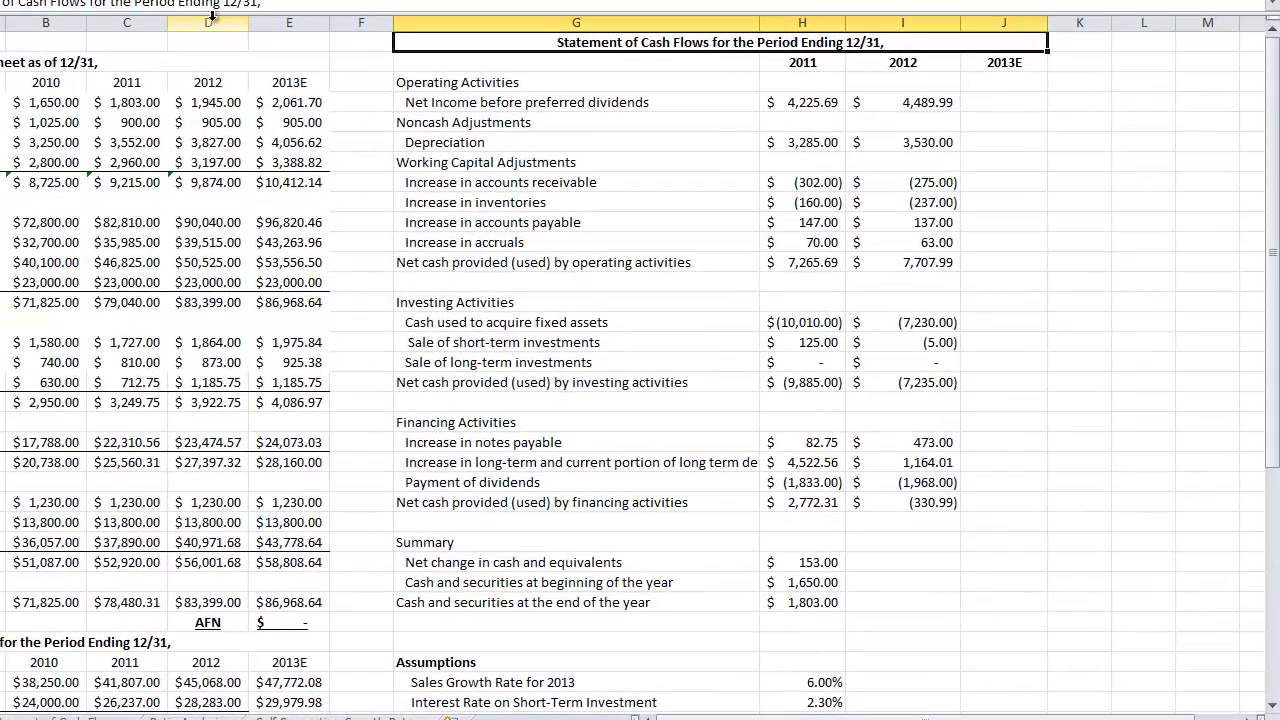
key("Down")
key("Down")
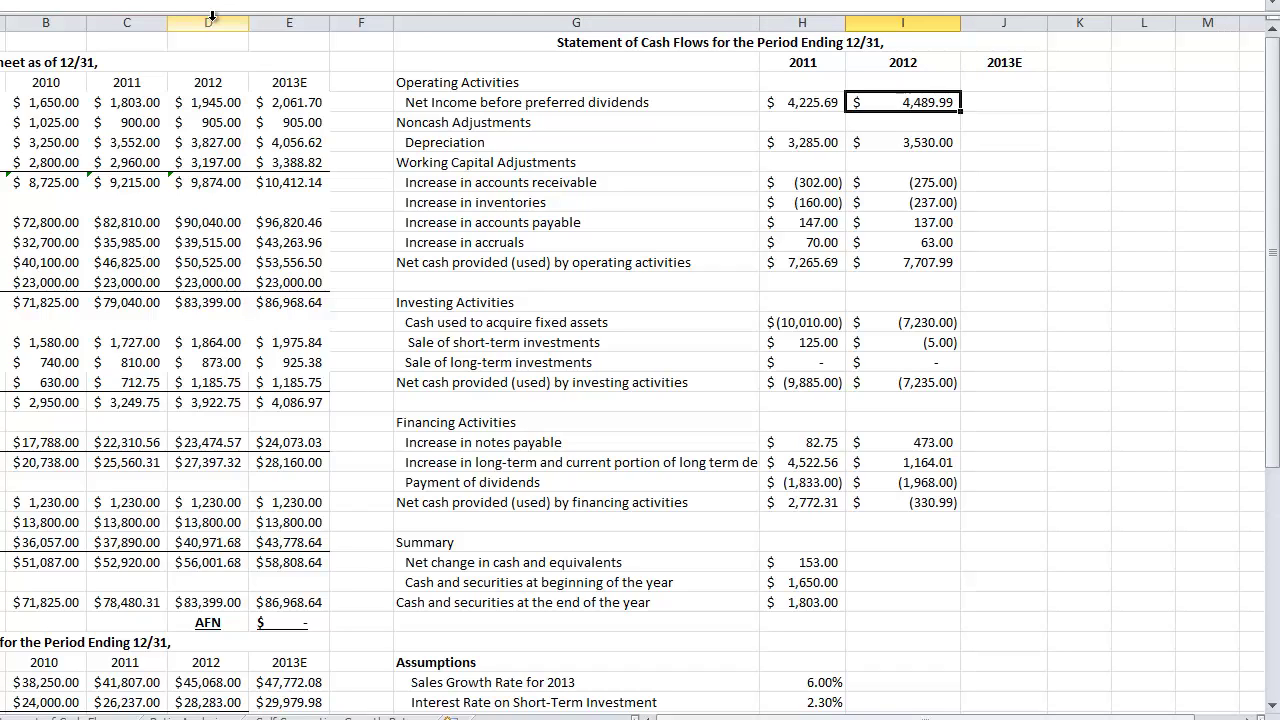
key("Down")
key("Down")
key("Down")
key("Down")
key("Down")
key("Down")
key("Down")
key("Down")
key("Down")
key("Down")
key("Down")
key("Down")
key("Down")
key("Down")
key("Down")
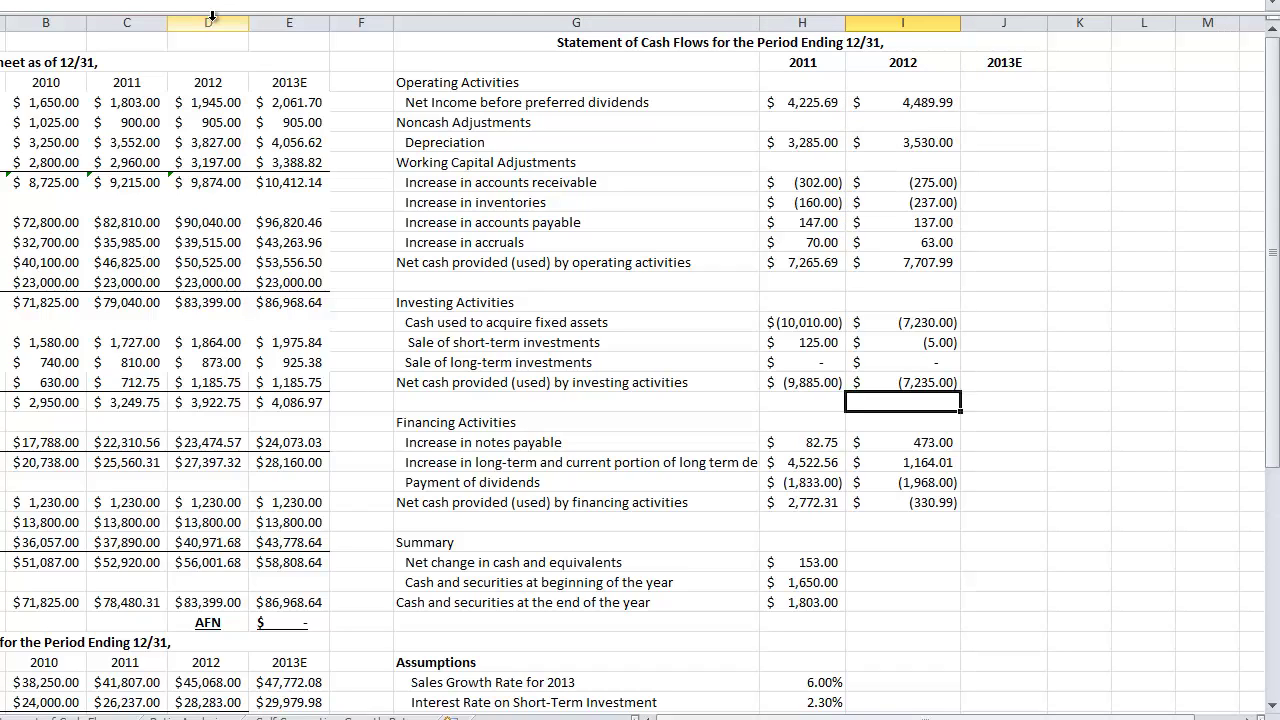
key("Down")
key("Down")
key("Down")
key("Down")
key("Down")
key("Down")
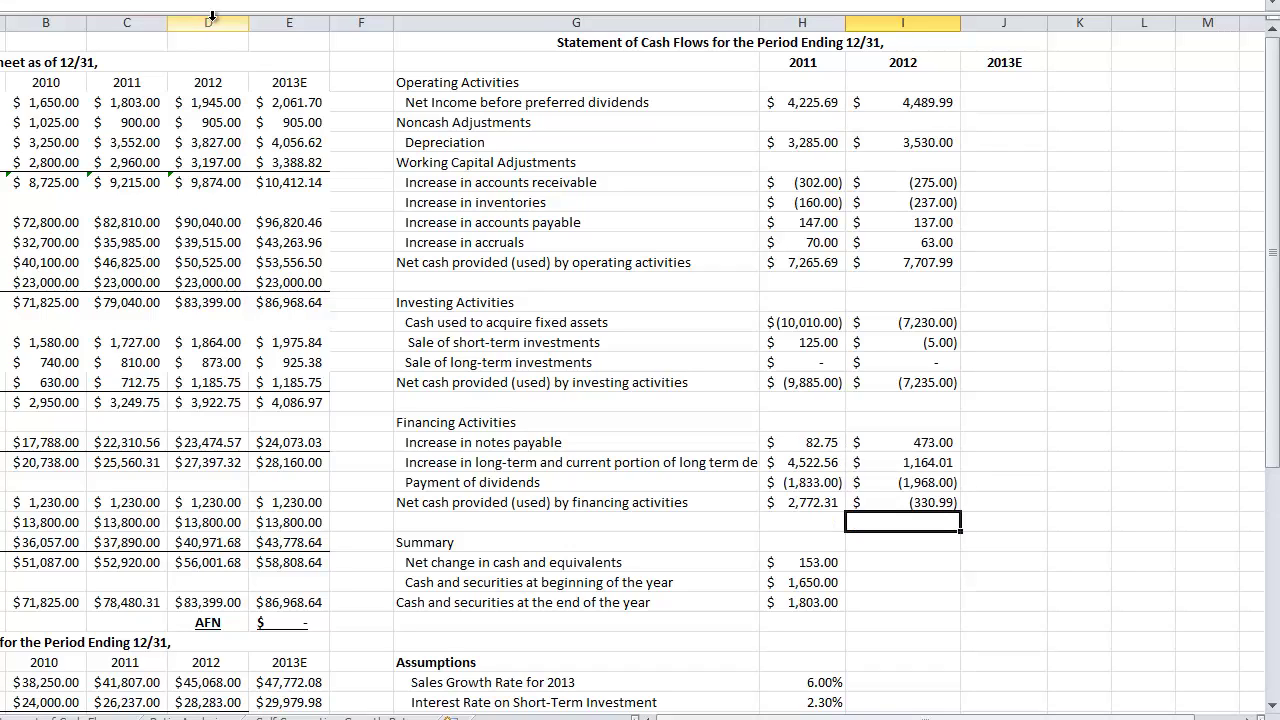
Step: Calculate the 2012 Net change in cash and equivalents in I27 by adding the three activity subtotals with =I12+I18+I24
key("Down")
key("Down")
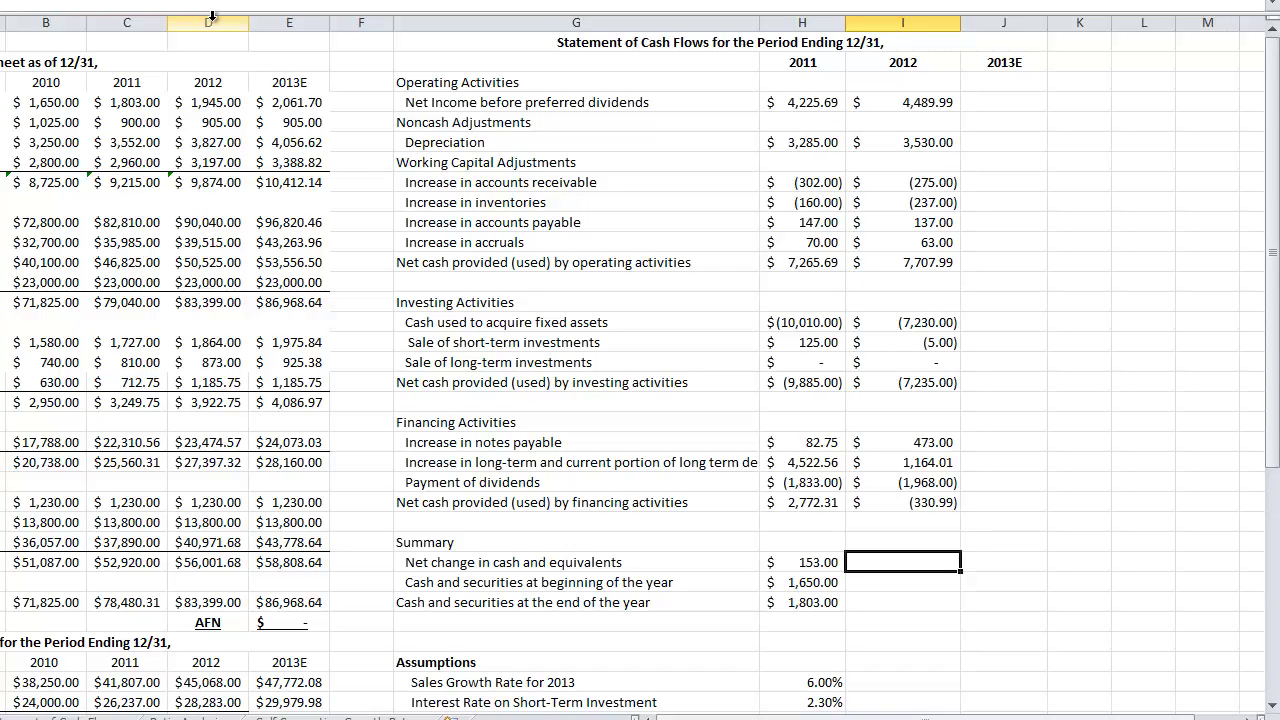
type("=")
key("Up")
key("Up")
key("Up")
key("Up")
key("Up")
key("Up")
key("Up")
key("Up")
key("Up")
key("Up")
key("Up")
key("Up")
key("Up")
key("Up")
key("Up")
key("Up")
key("Up")
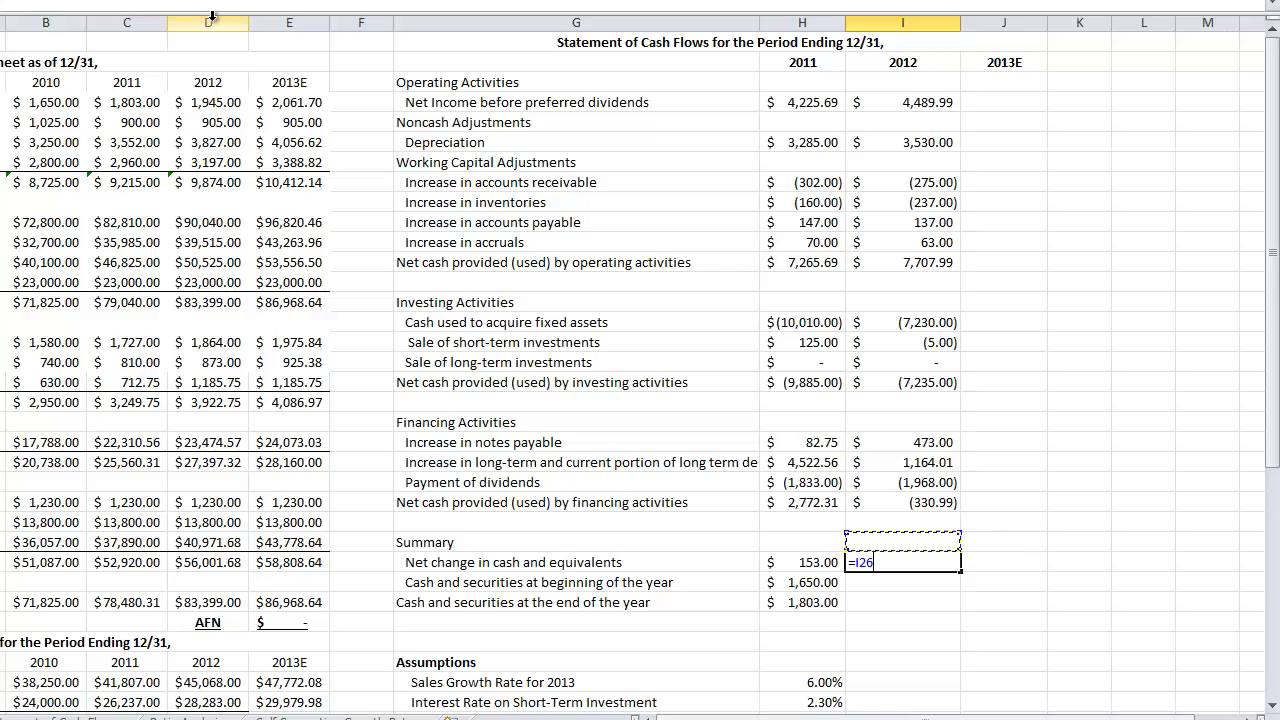
key("Down")
type("+")
key("Up")
key("Up")
key("Up")
key("Up")
key("Up")
key("Up")
key("Up")
key("Up")
key("Up")
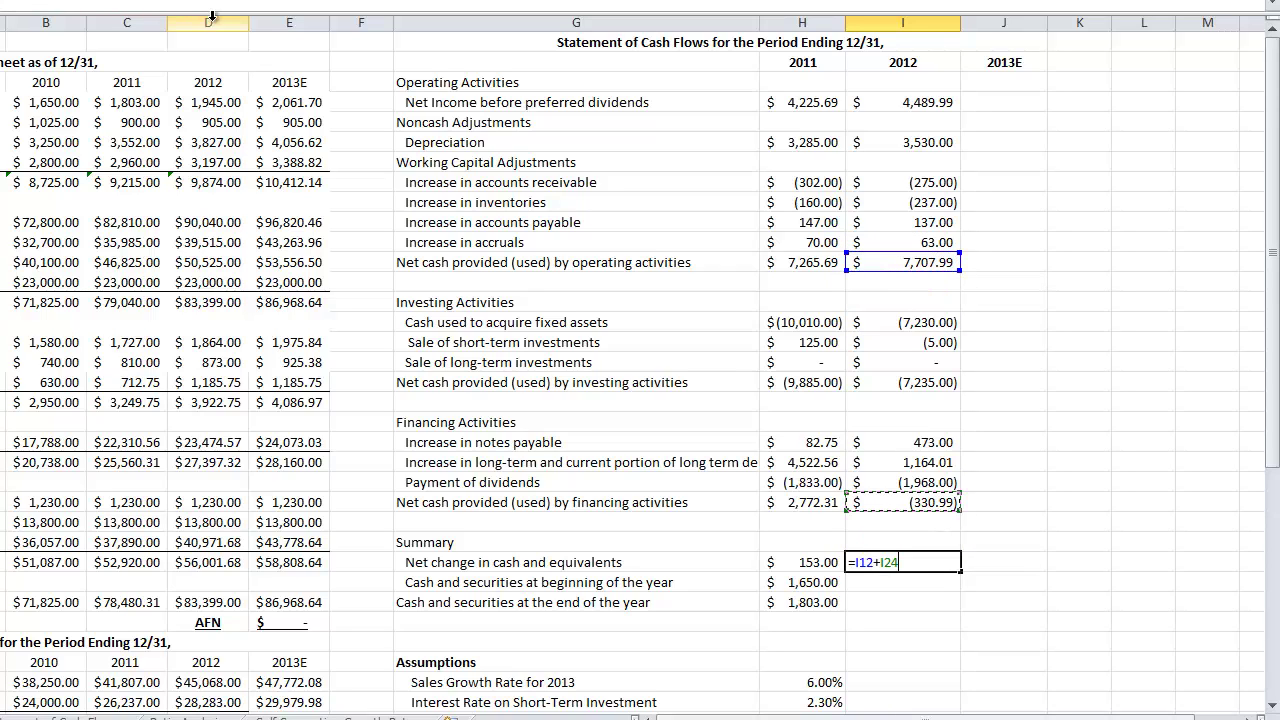
type("+")
key("Up")
key("Up")
key("Up")
key("Up")
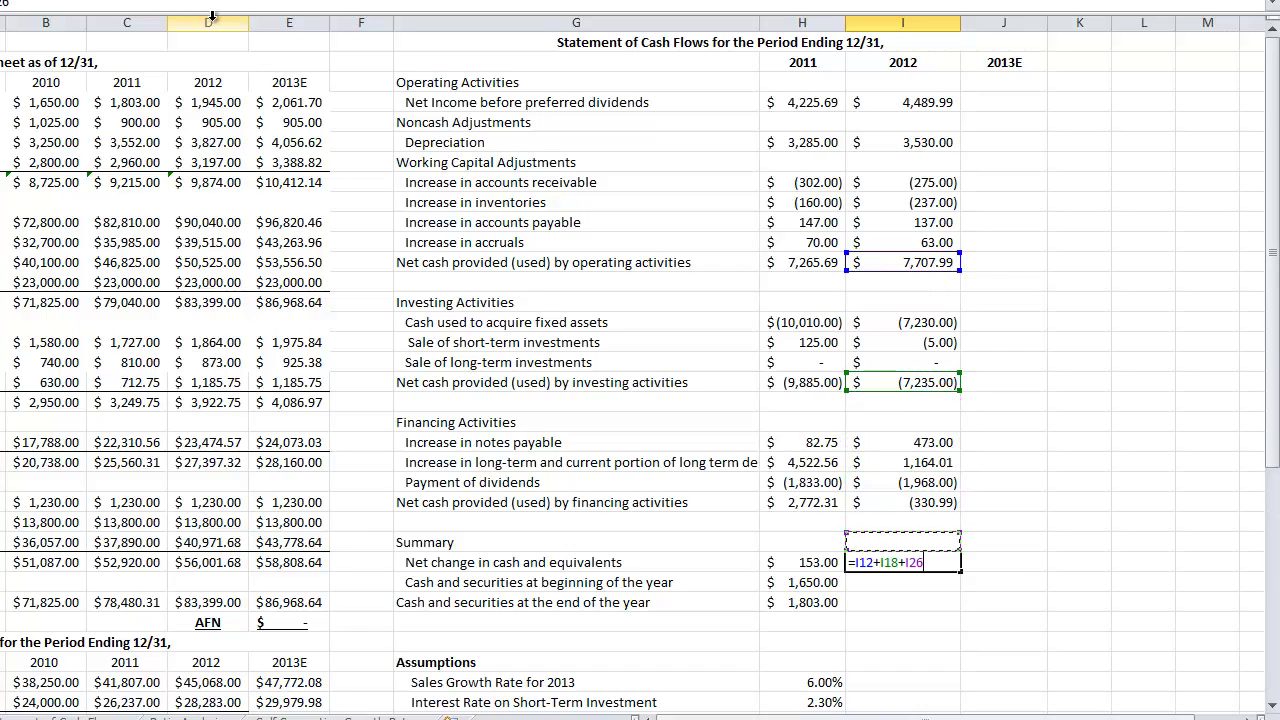
key("Down")
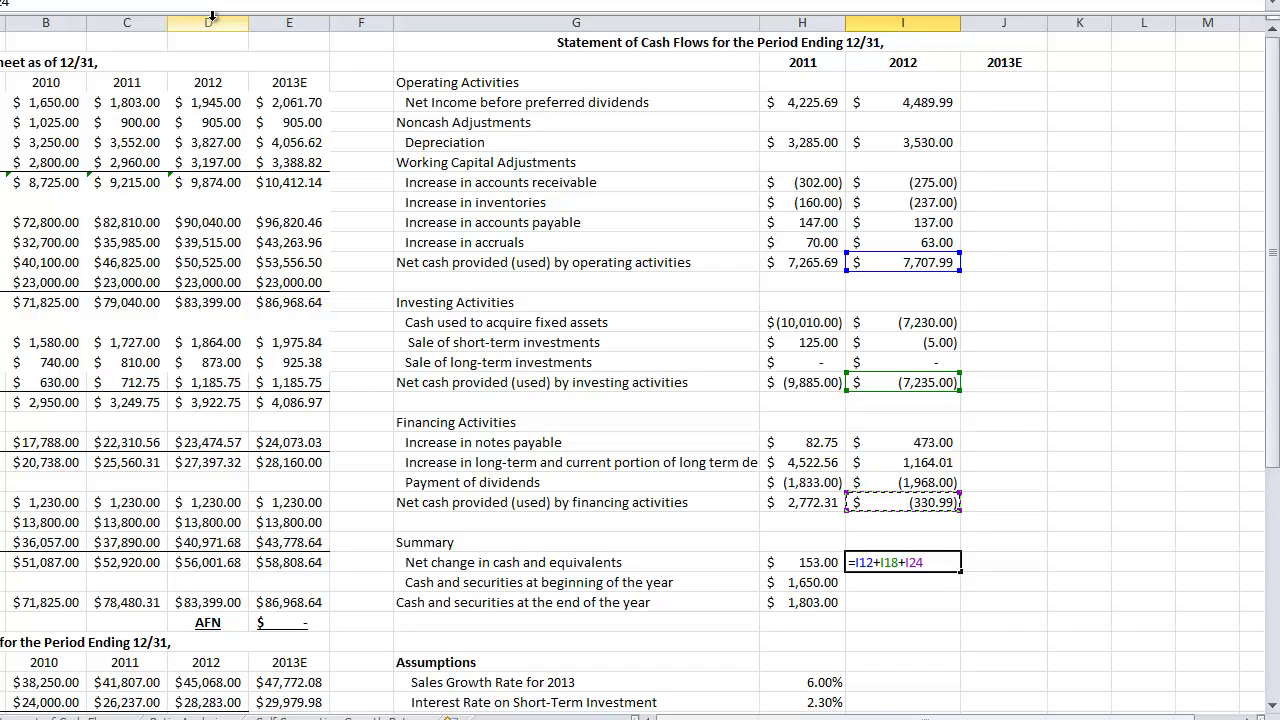
key("Return")
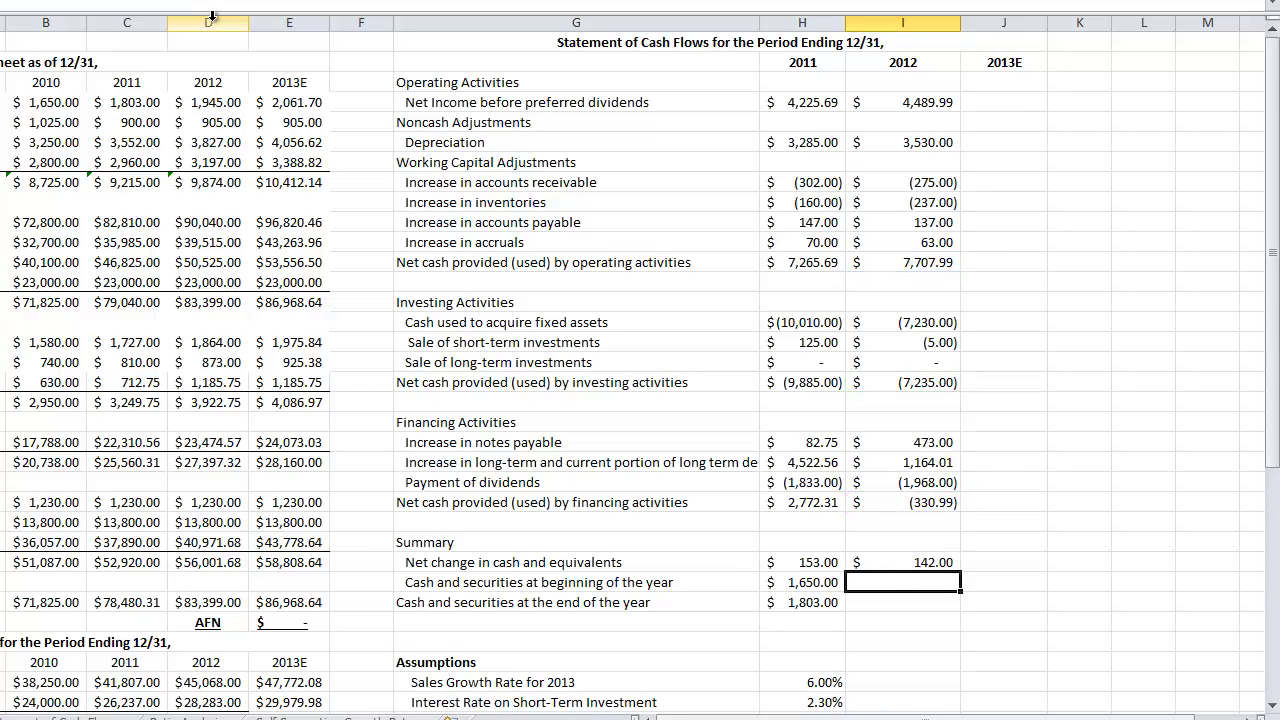
Step: Link the 2012 Cash and securities at beginning of the year in I28 to the 2011 Cash balance with =C4
type("=")
key("Up")
key("Up")
key("Up")
key("Up")
key("Up")
key("Up")
key("Up")
key("Up")
key("Up")
key("Up")
key("Up")
key("Up")
key("Up")
key("Up")
key("Up")
key("Up")
key("Up")
key("Up")
key("Up")
key("Up")
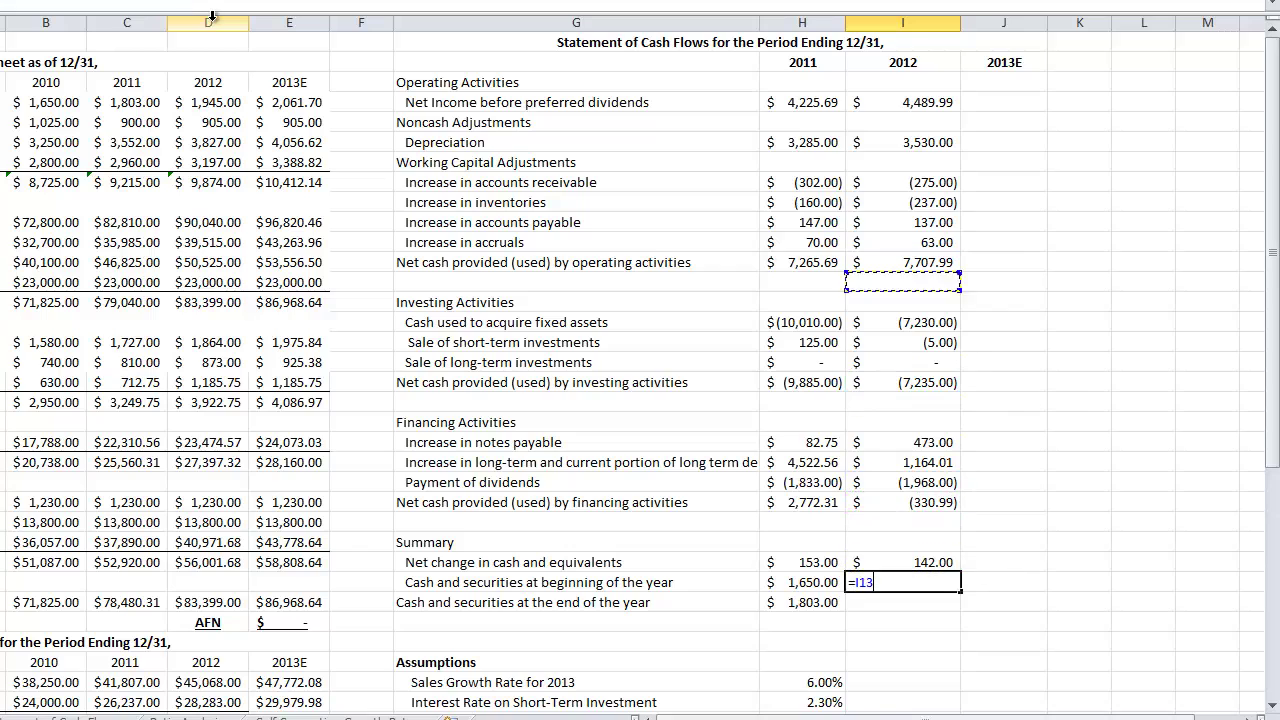
key("Left")
key("Left")
key("Left")
key("Left")
key("Left")
key("Left")
key("Up")
key("Up")
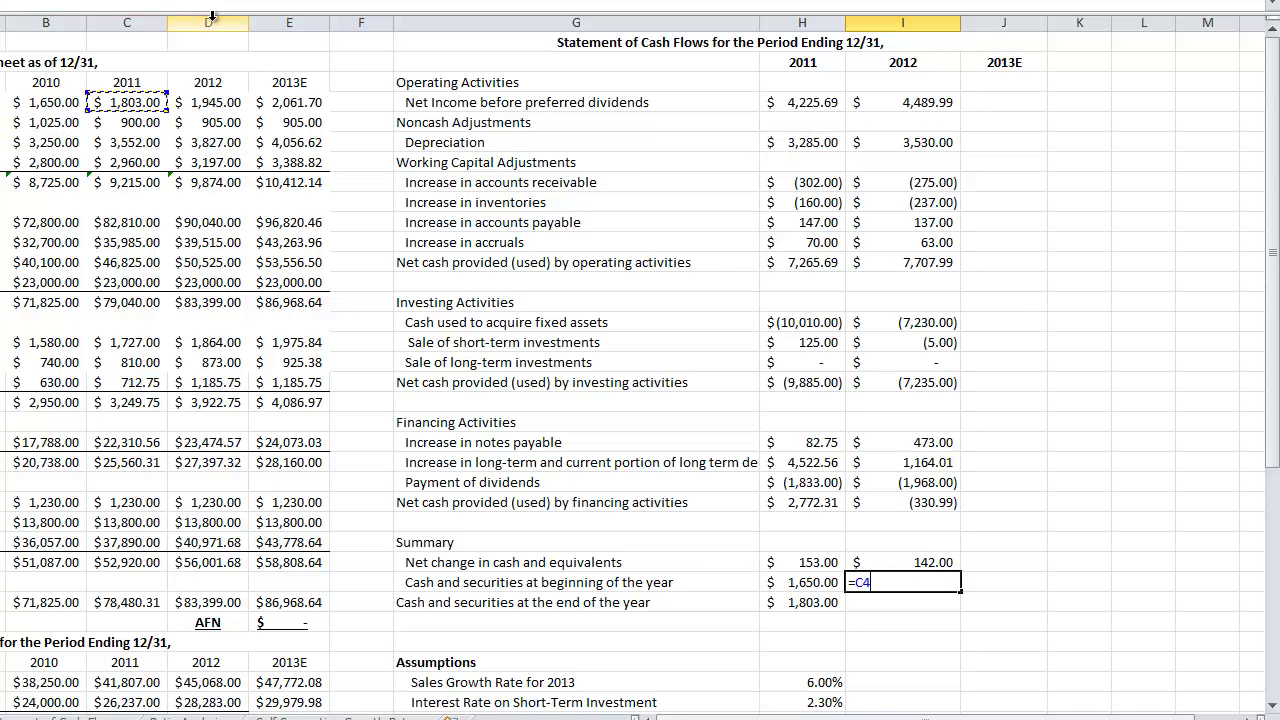
key("Return")
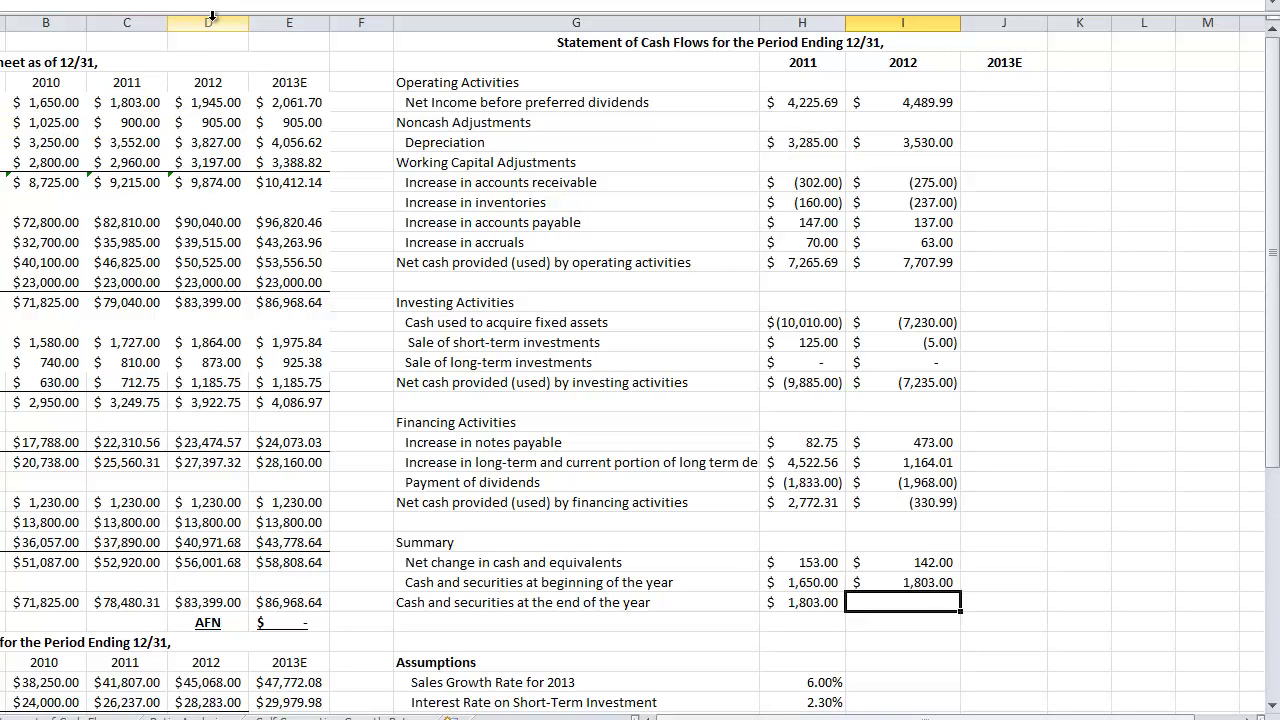
Step: Calculate the 2012 Cash and securities at the end of the year in I29 with =I27+I28
type("=")
key("Up")
key("Up")
type("+")
key("Up")
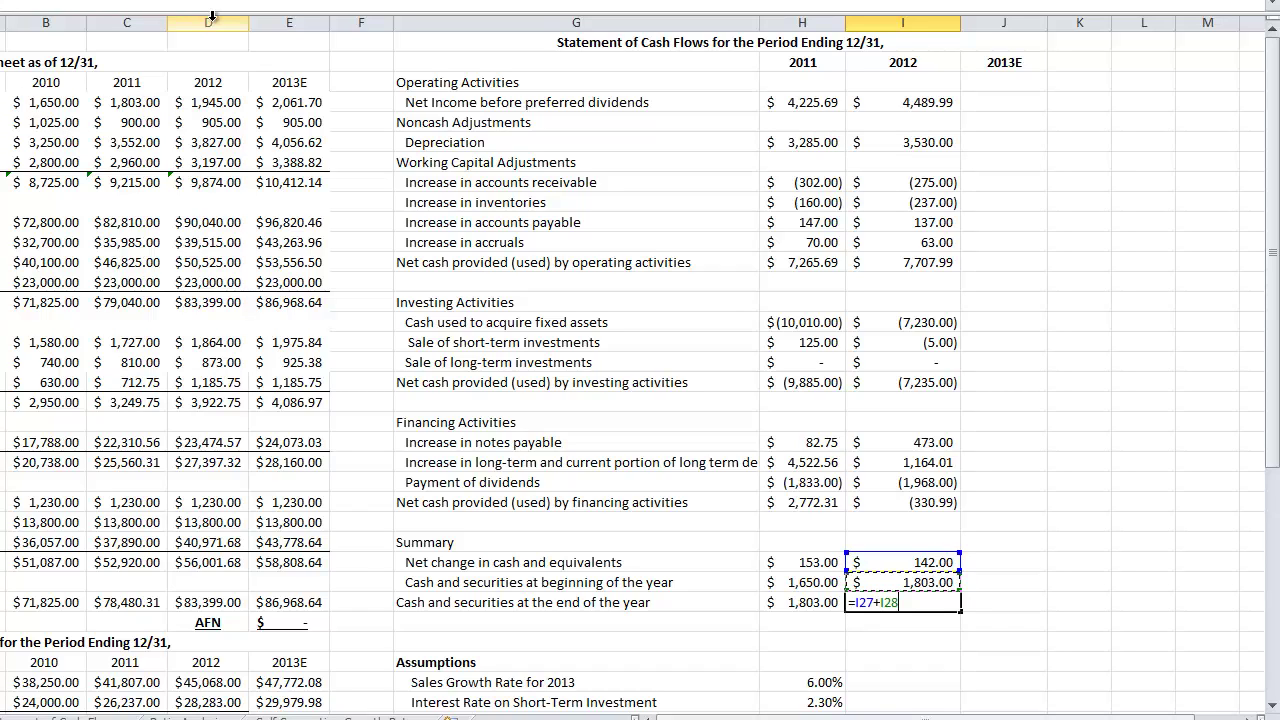
key("ctrl+Return")
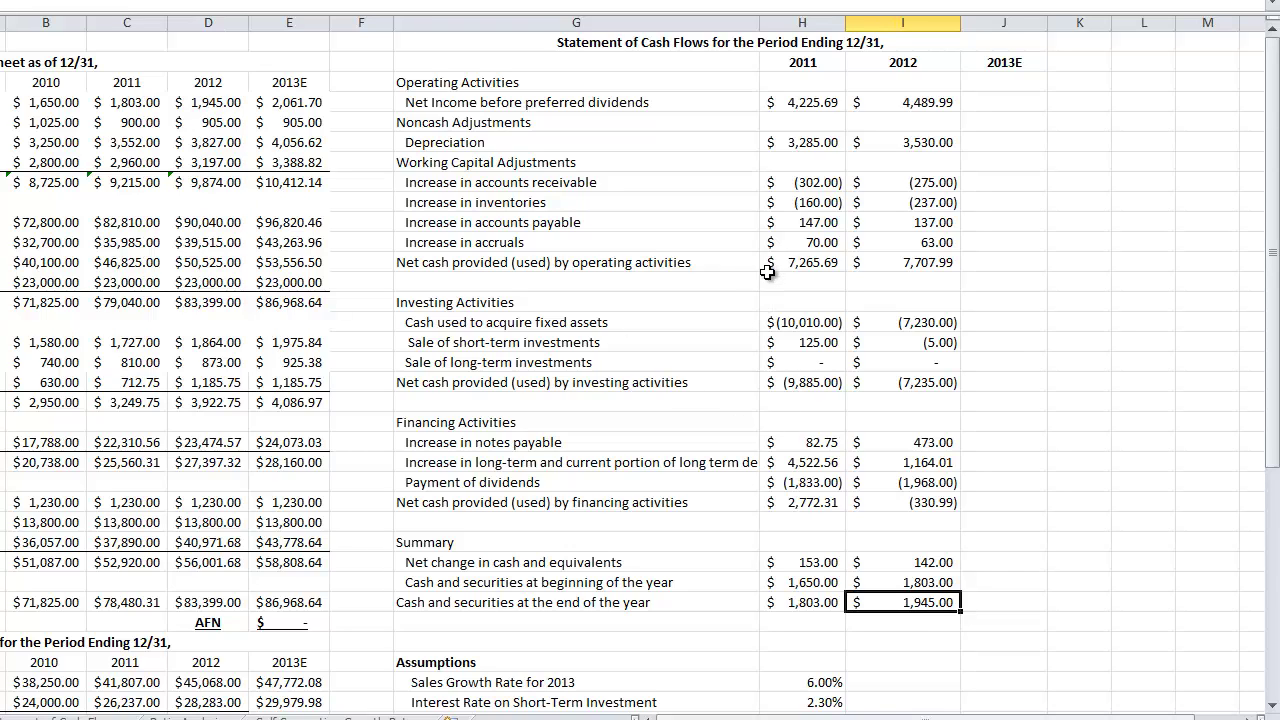
Step: Fill the 2012 cash flow formulas in I4:I29 across into the 2013E column J
left_click(912, 106)
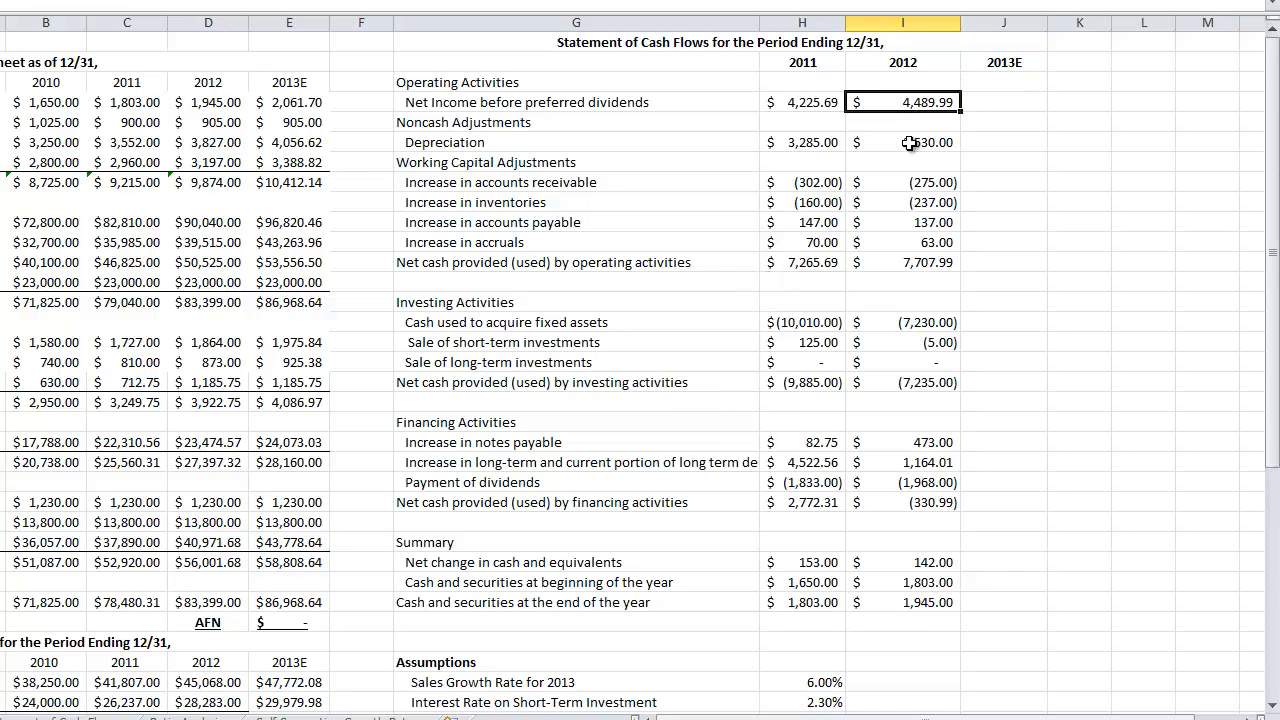
left_click_drag(908, 143, 1040, 612)
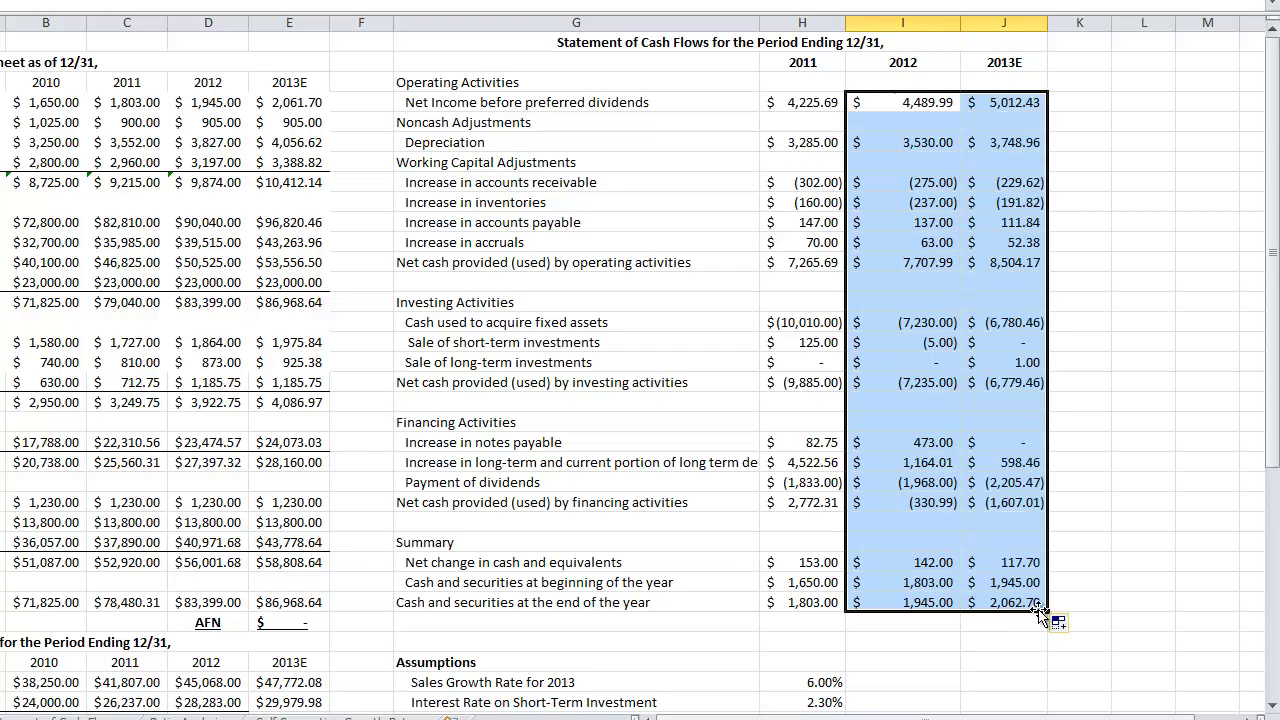
left_click(1038, 606)
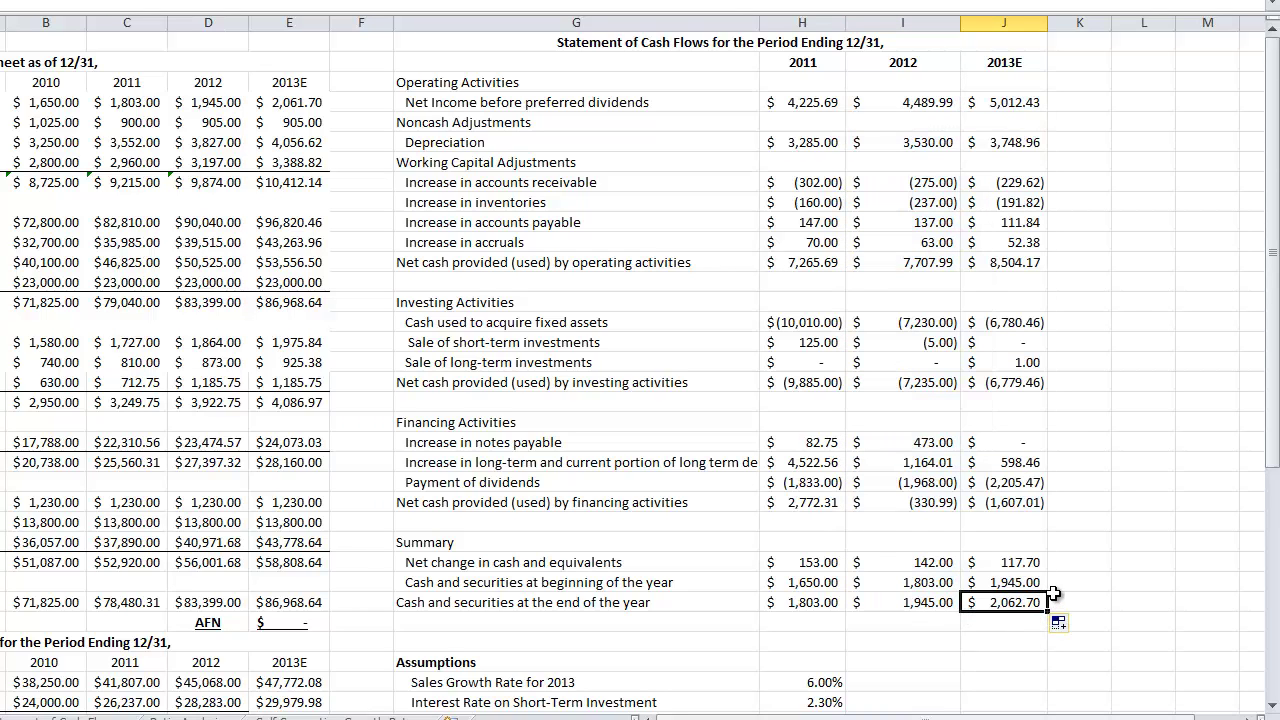
Step: Set the 2013E Sale of long-term investments in J17 to 0
left_click(1002, 366)
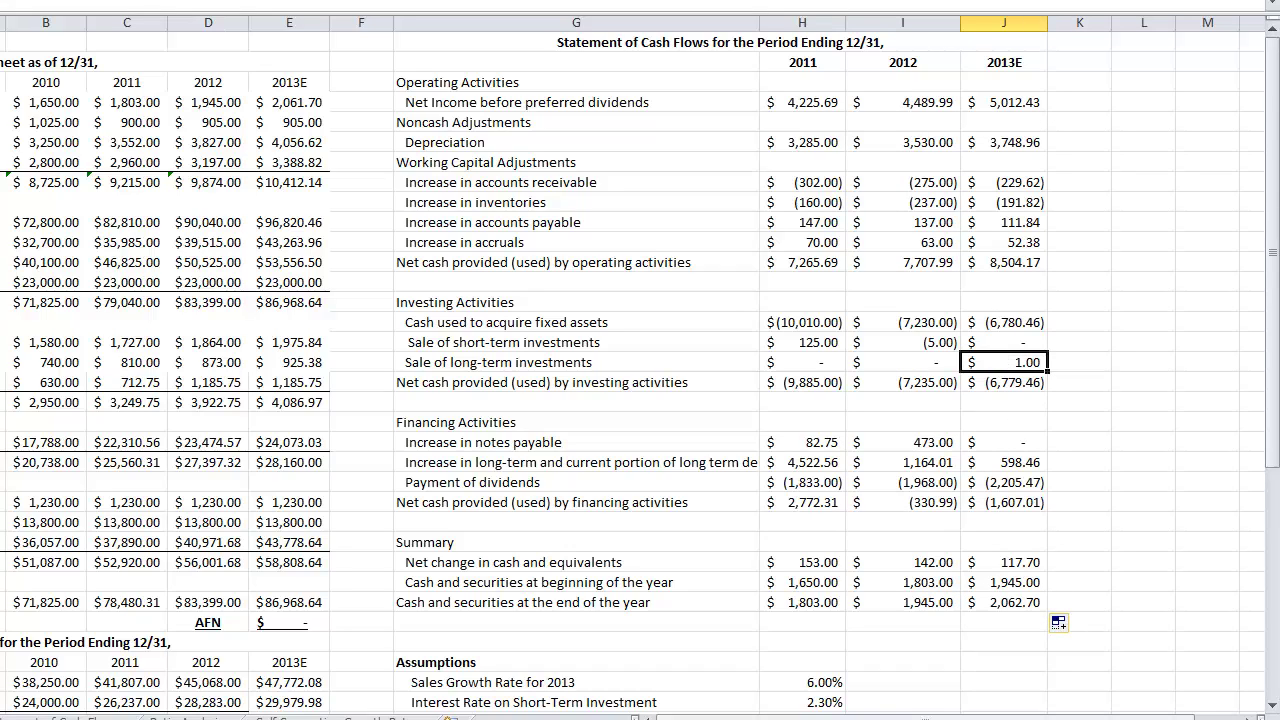
type("0")
key("Return")
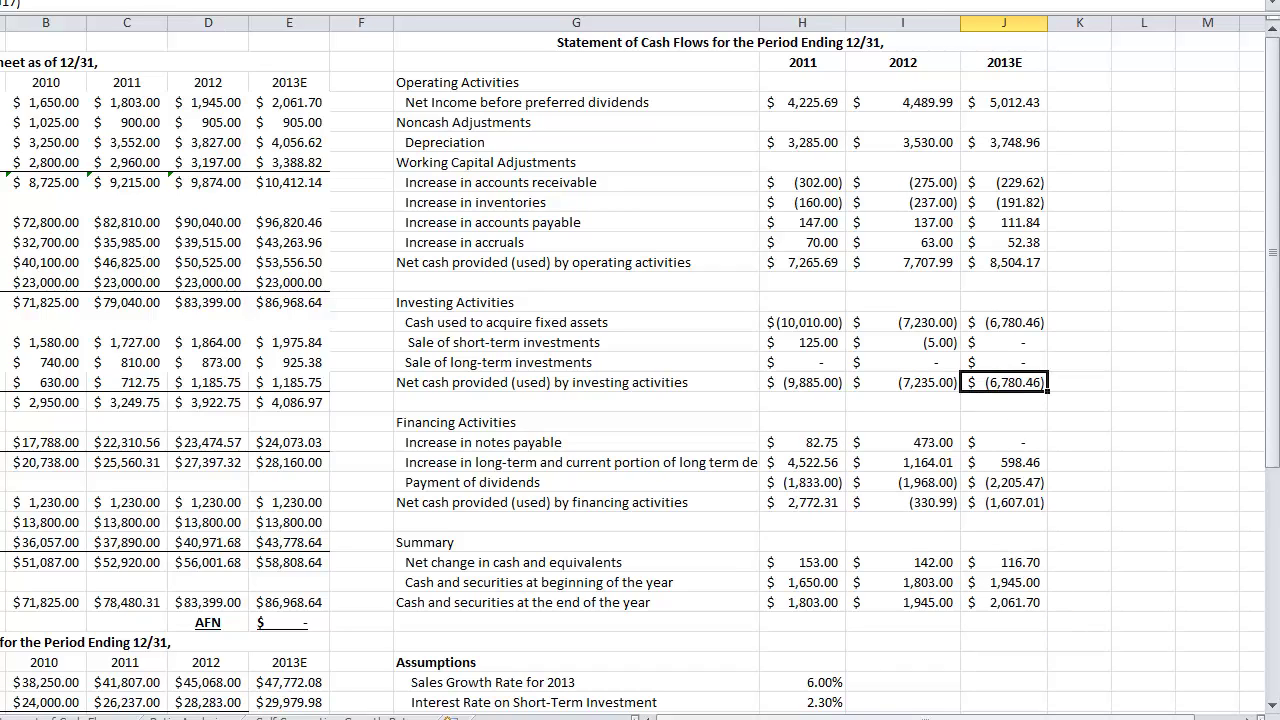
Step: Compare the 2013E ending cash and securities in J29 with the 2013E Cash balance in E4 of the balance sheet
left_click(1031, 601)
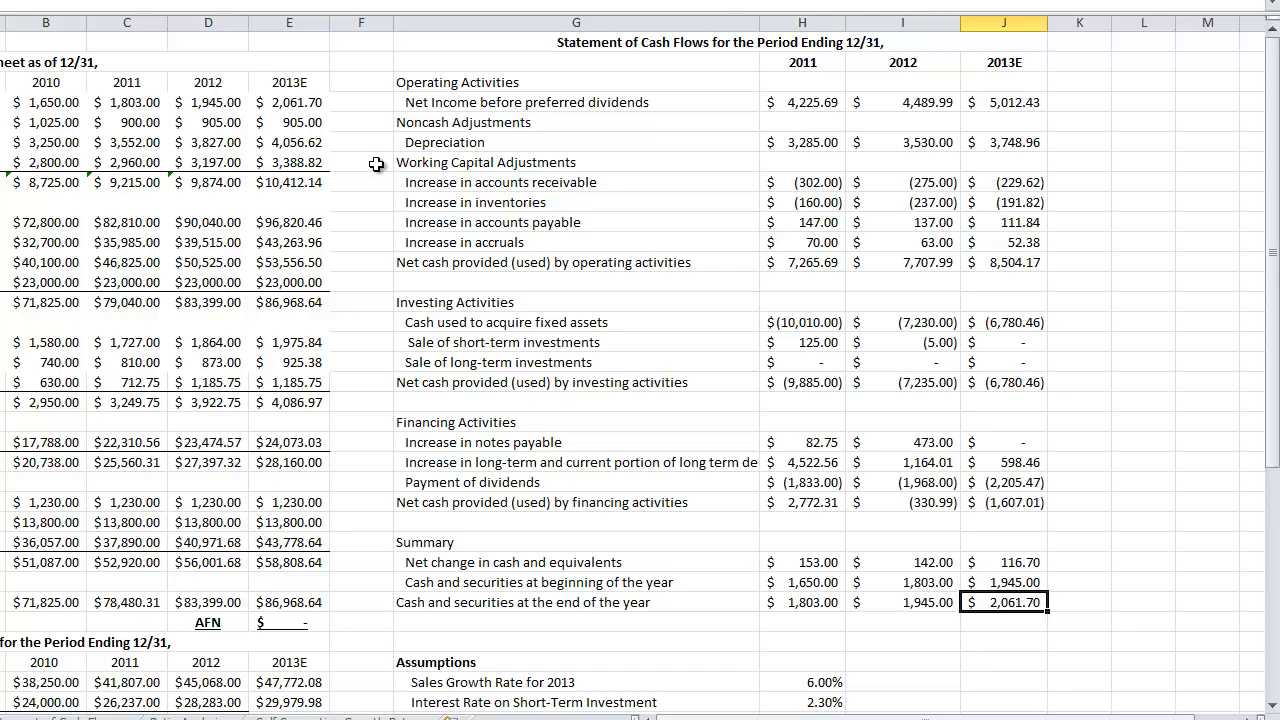
left_click(278, 102)
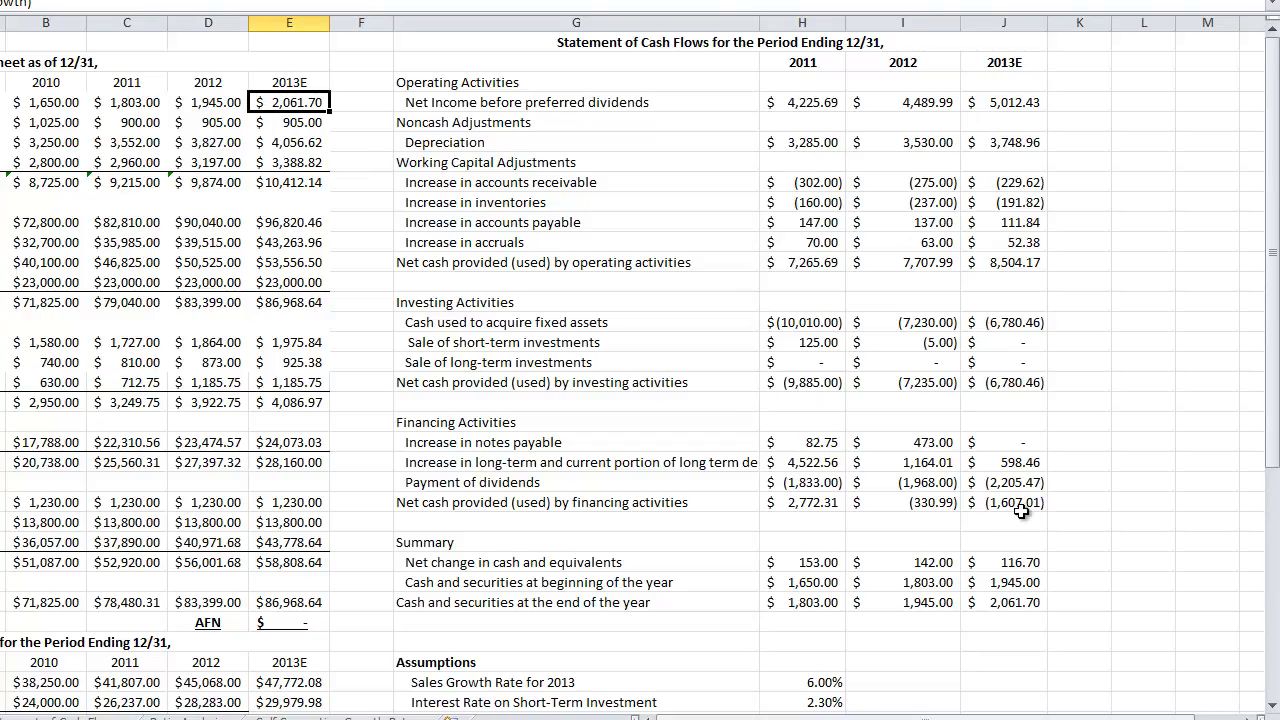
left_click(1040, 604)
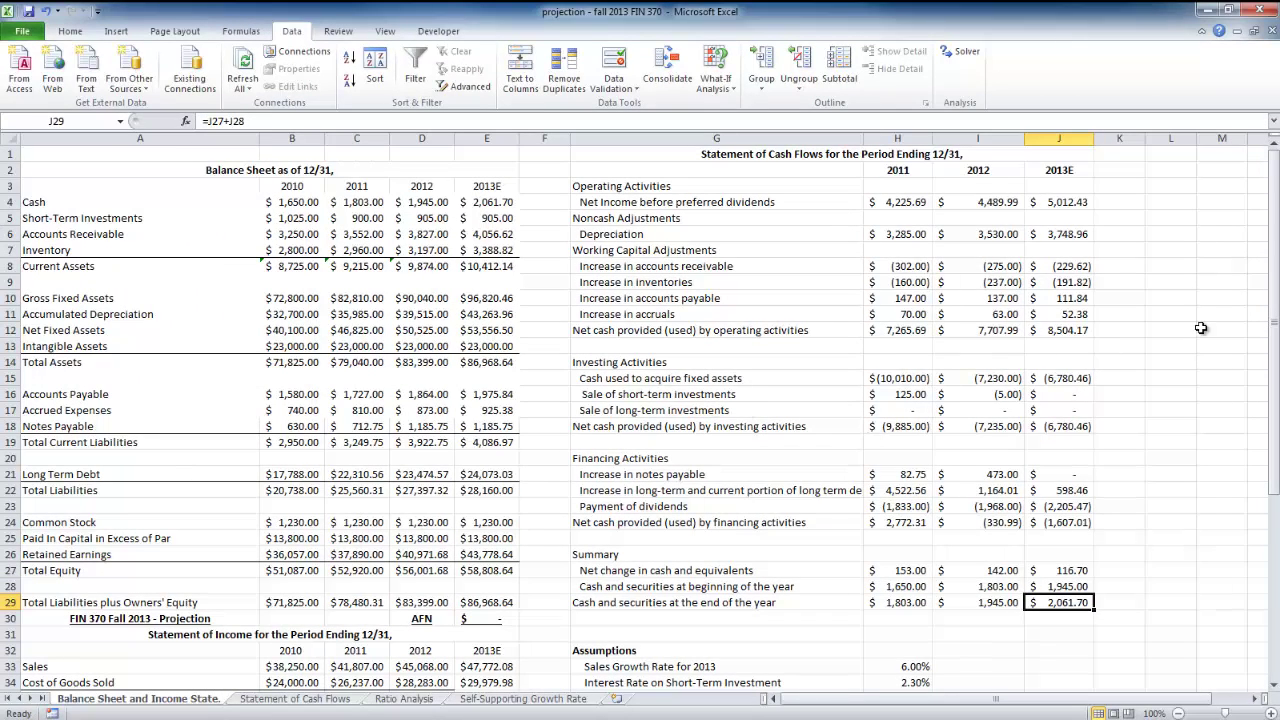
right_click(1250, 328)
key("Escape")
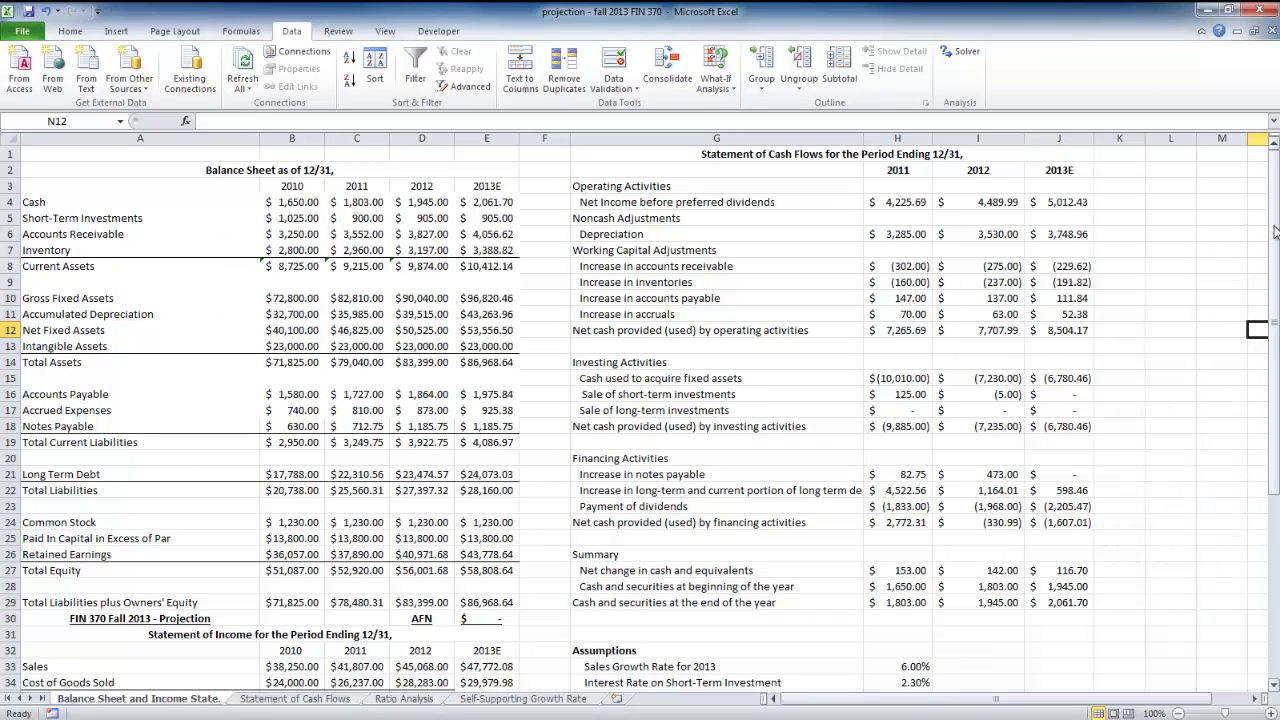
scroll(865, 525, "down", 3)
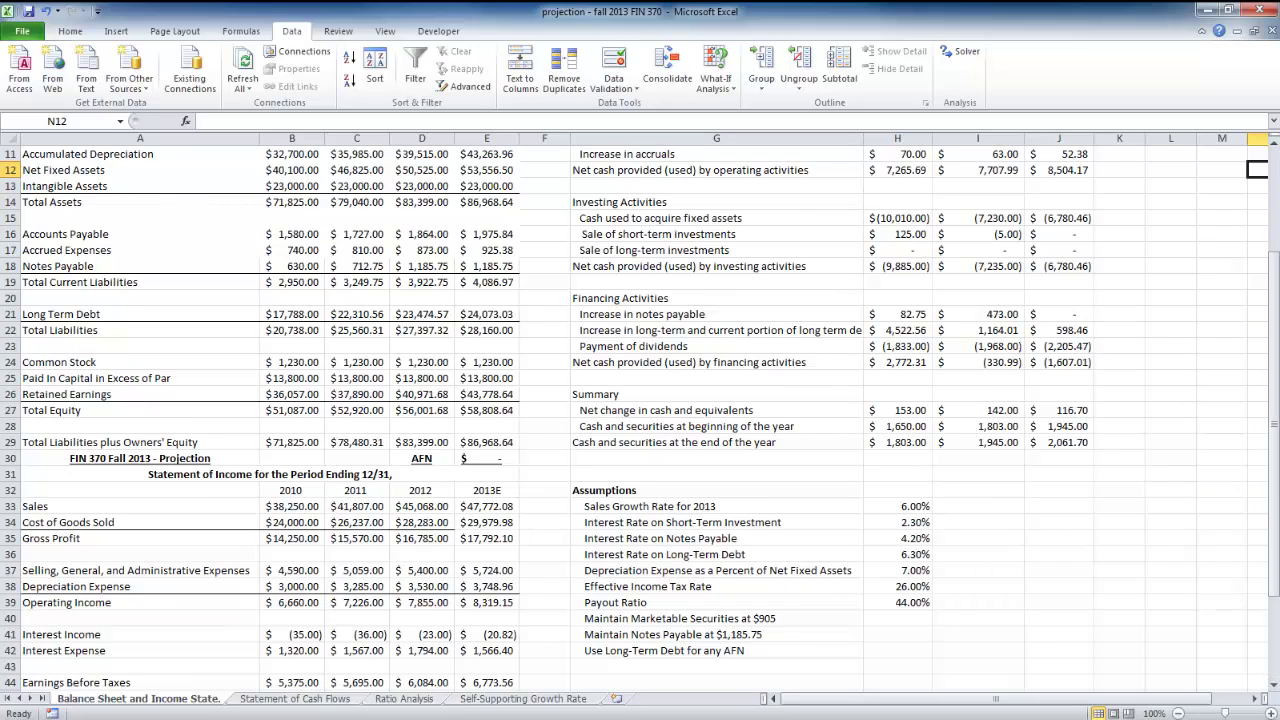